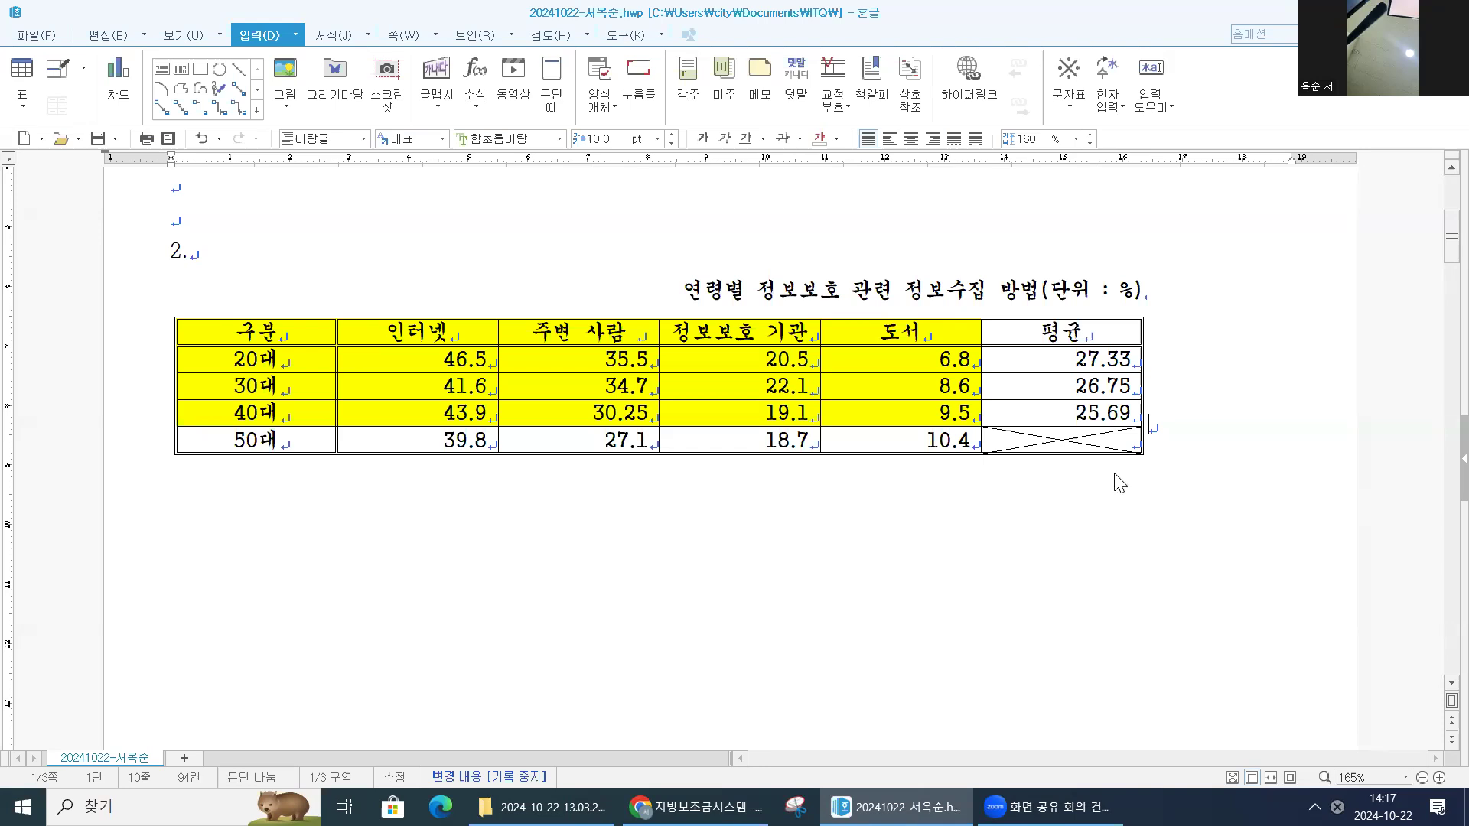
- Insert a chart from the yellow table cells, covering the 구분 to 도서 columns from the header through the 40대 row
{"action": "left_click", "coordinate": [239, 338]}
{"action": "left_click", "coordinate": [239, 338]}
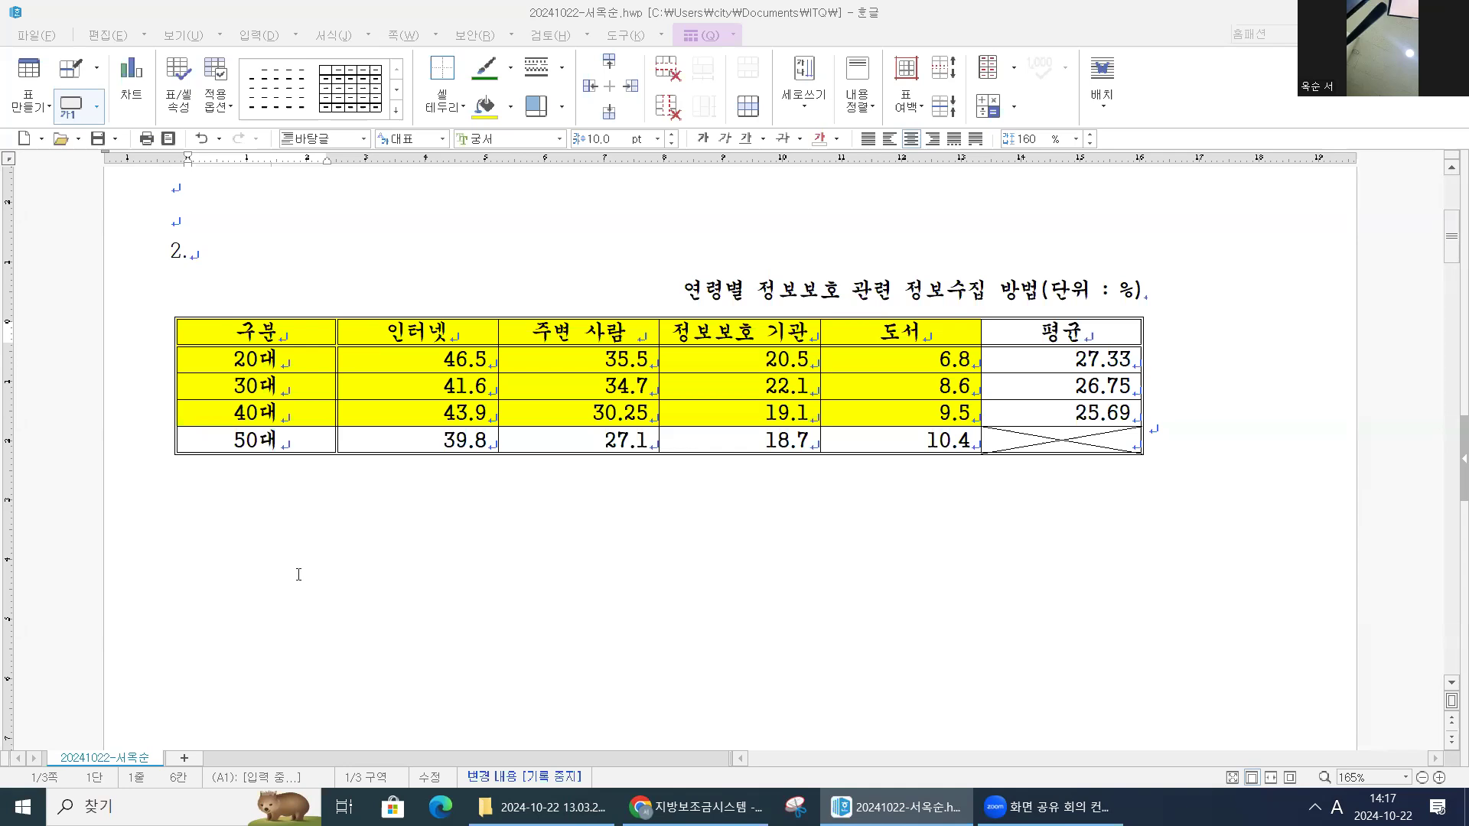
{"action": "left_click_drag", "start_coordinate": [274, 327], "coordinate": [903, 417]}
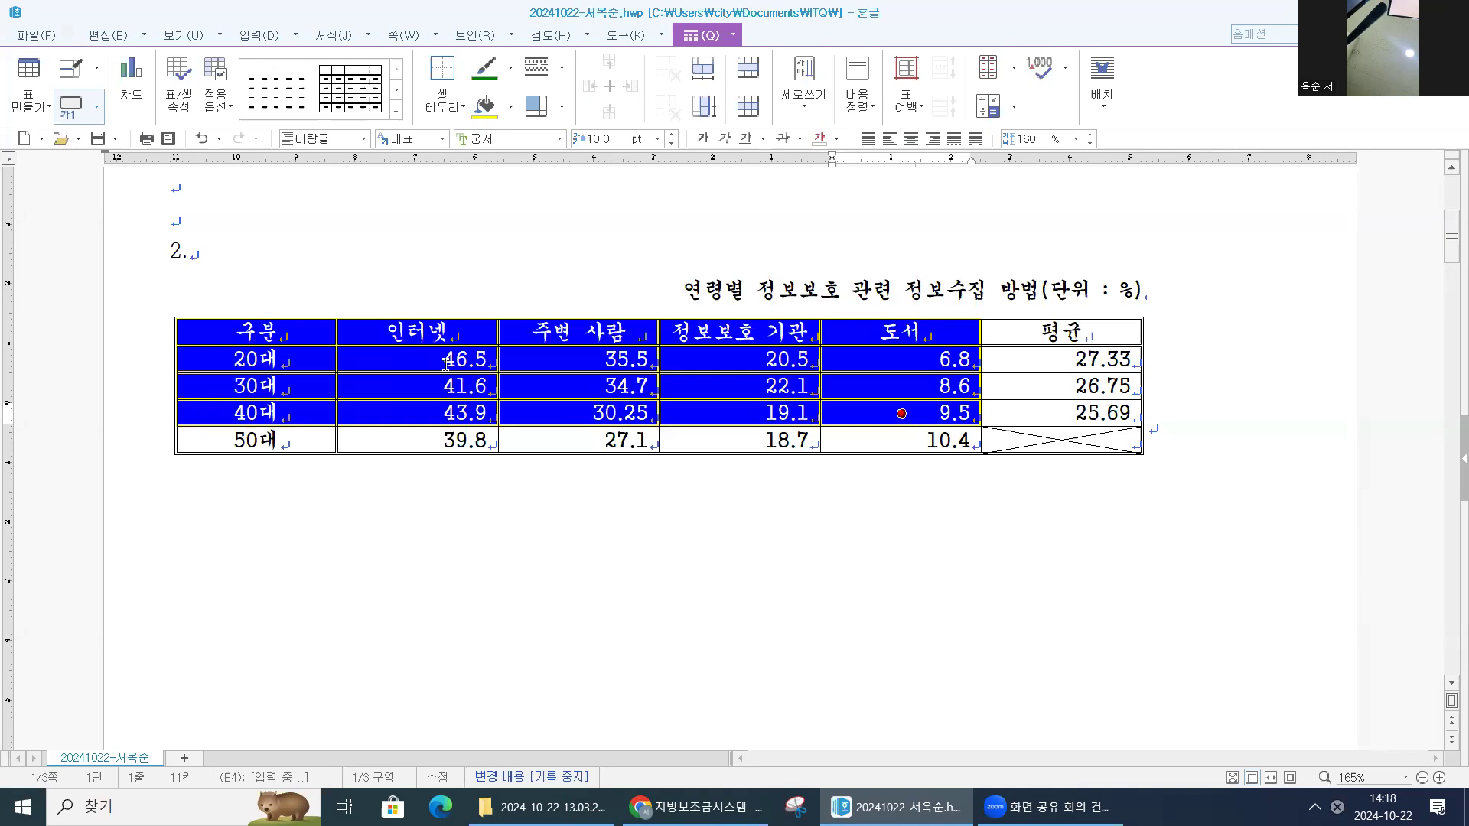
{"action": "left_click", "coordinate": [135, 79]}
{"action": "left_click", "coordinate": [125, 80]}
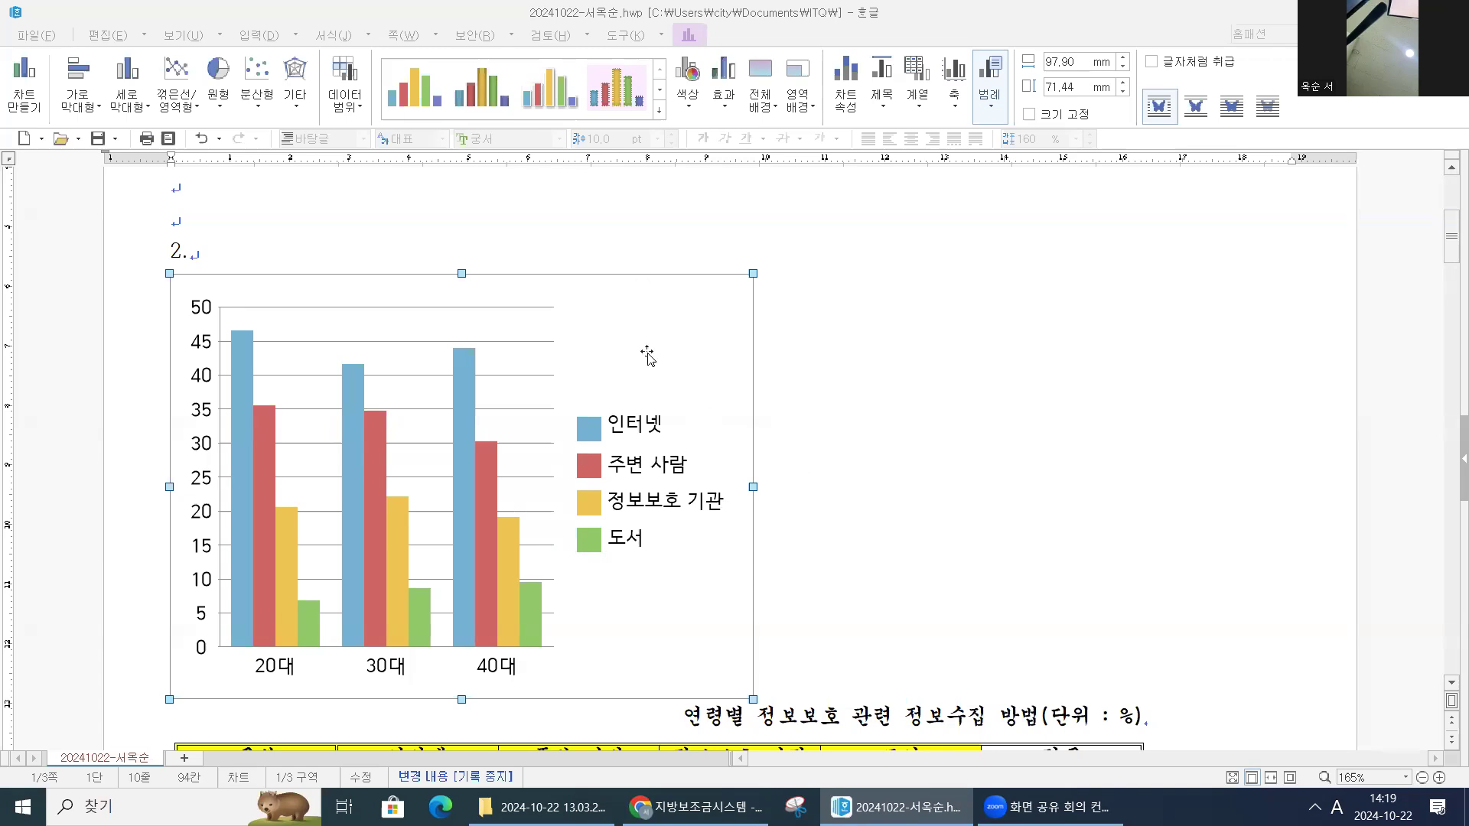
- Start the chart wizard for the inserted chart and choose the clustered horizontal bar type (묶은 가로 막대형)
{"action": "left_click", "coordinate": [674, 333]}
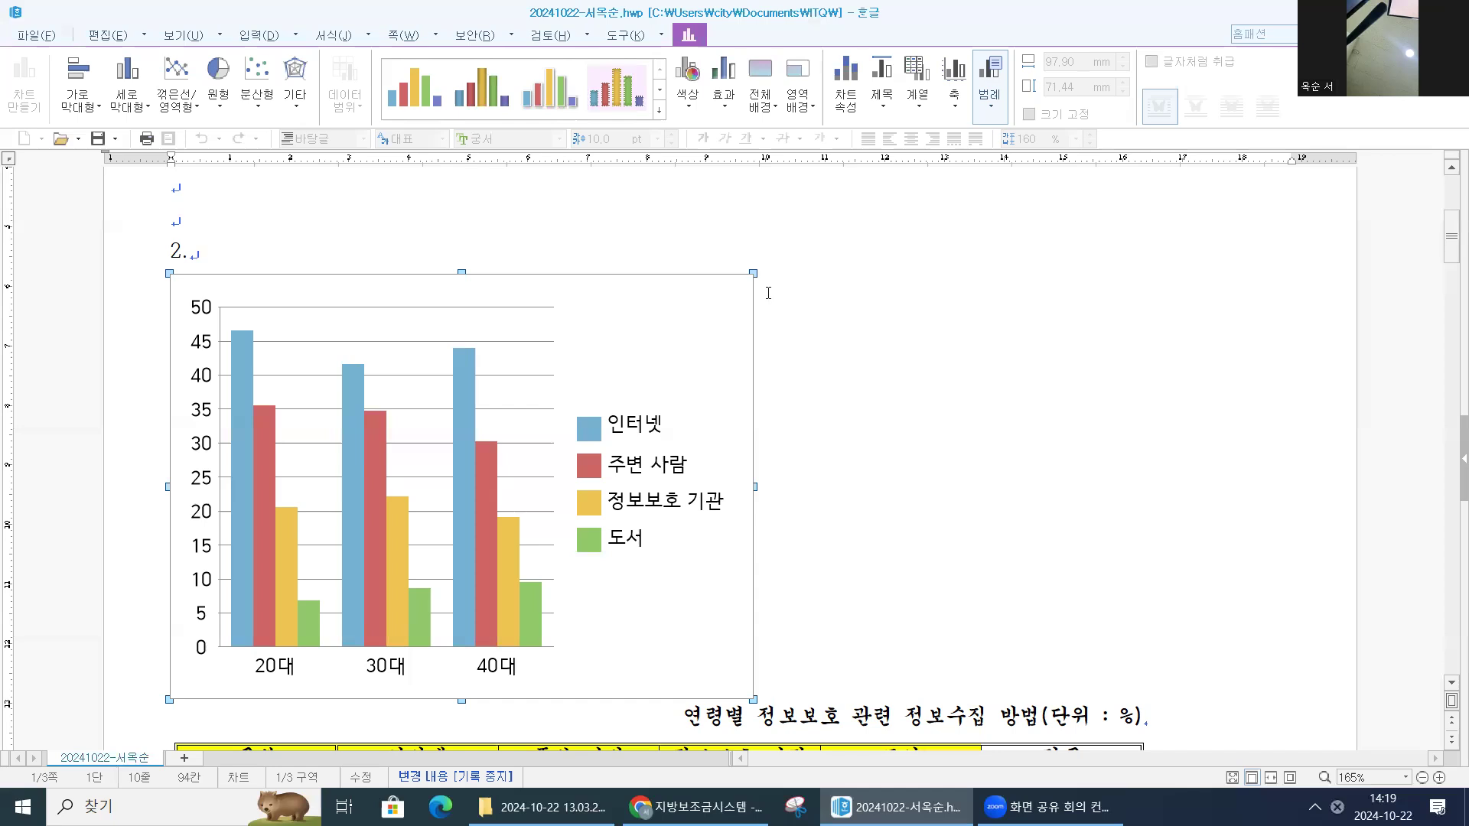
{"action": "right_click", "coordinate": [660, 329]}
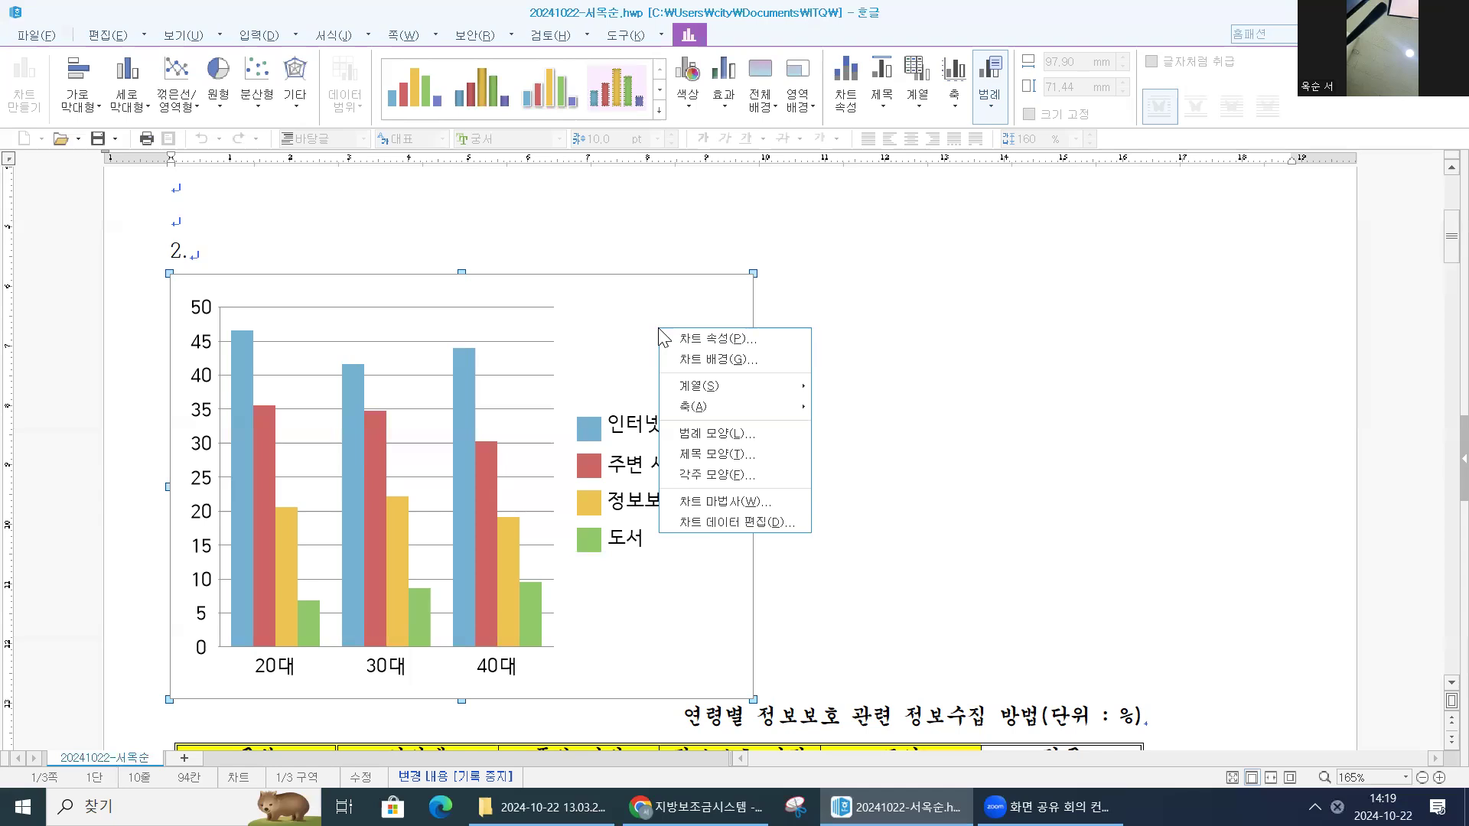
{"action": "left_click", "coordinate": [700, 503]}
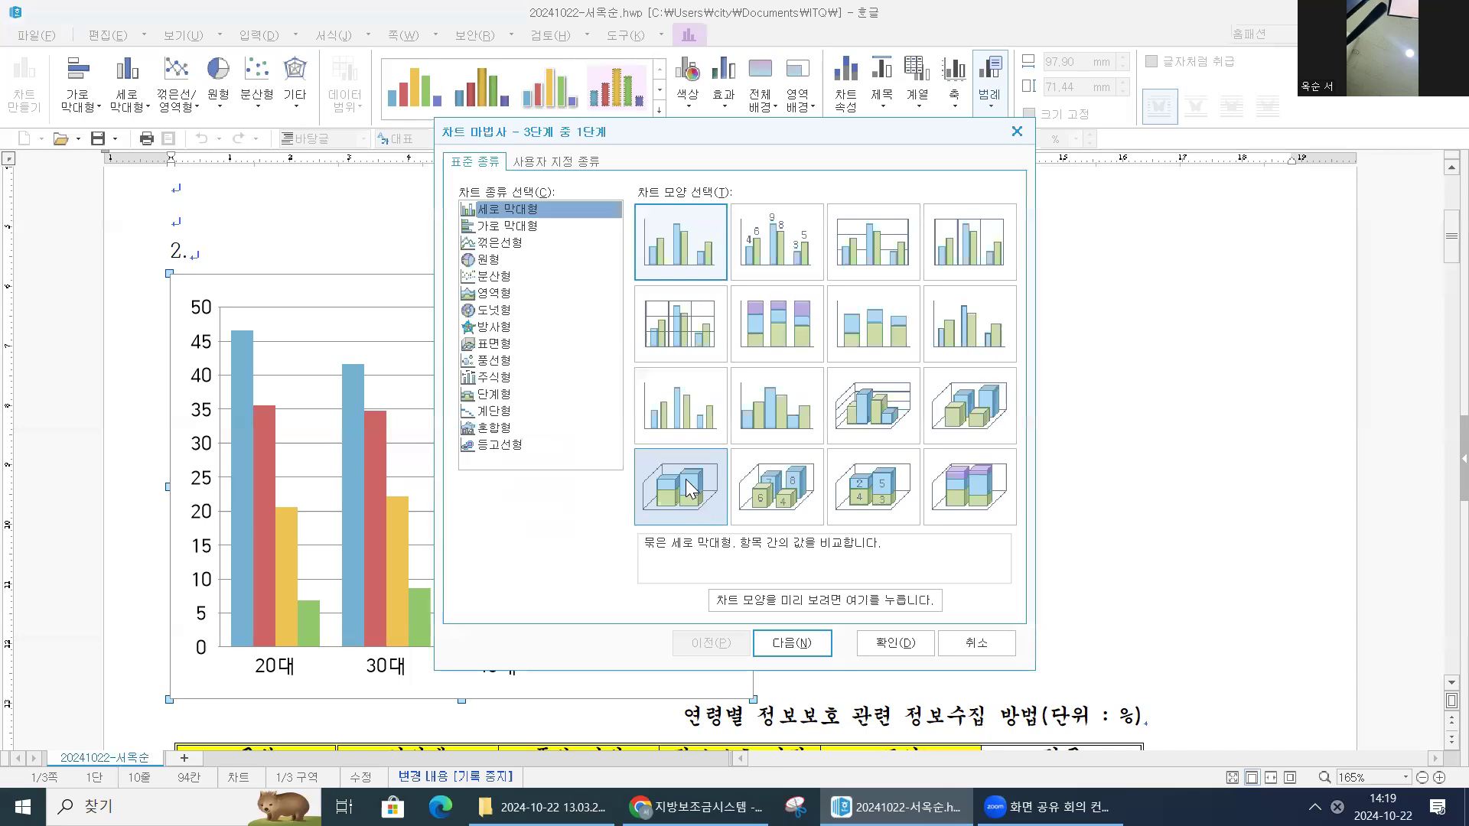
{"action": "left_click", "coordinate": [524, 232]}
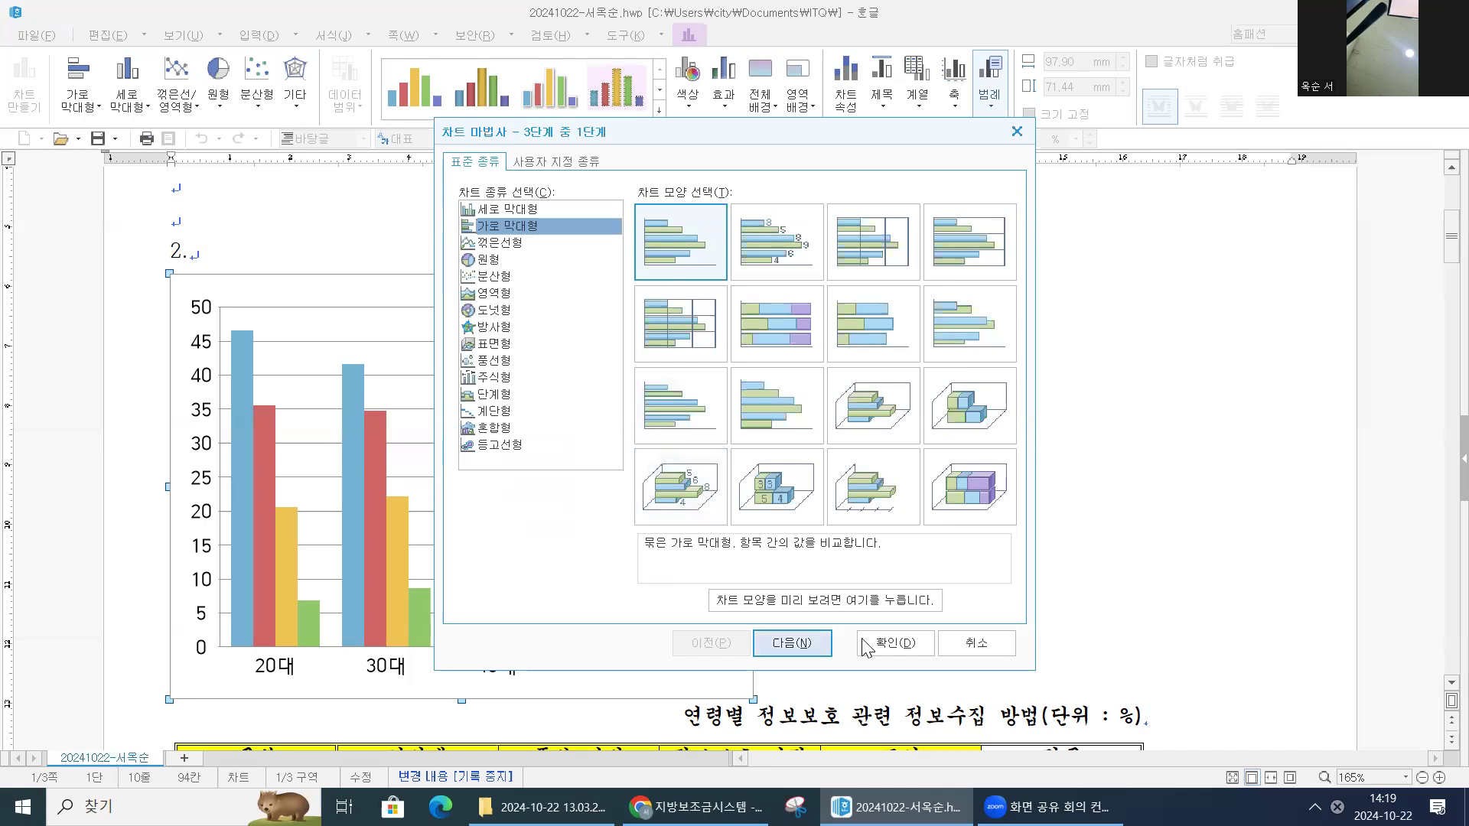
{"action": "key", "text": "Return"}
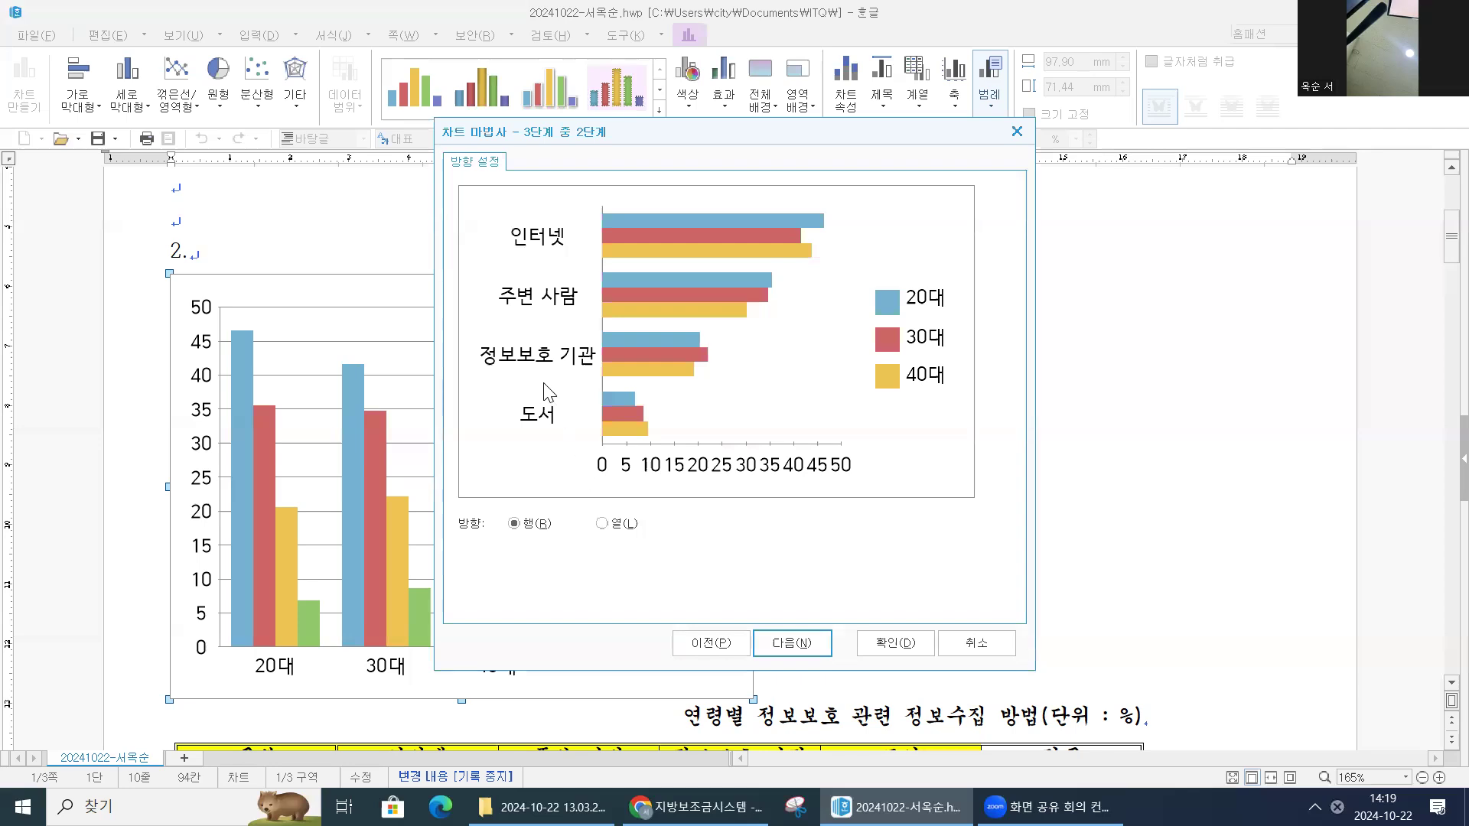
- Set the chart's data direction to columns (열) and continue to the wizard's final stage
{"action": "left_click", "coordinate": [602, 524]}
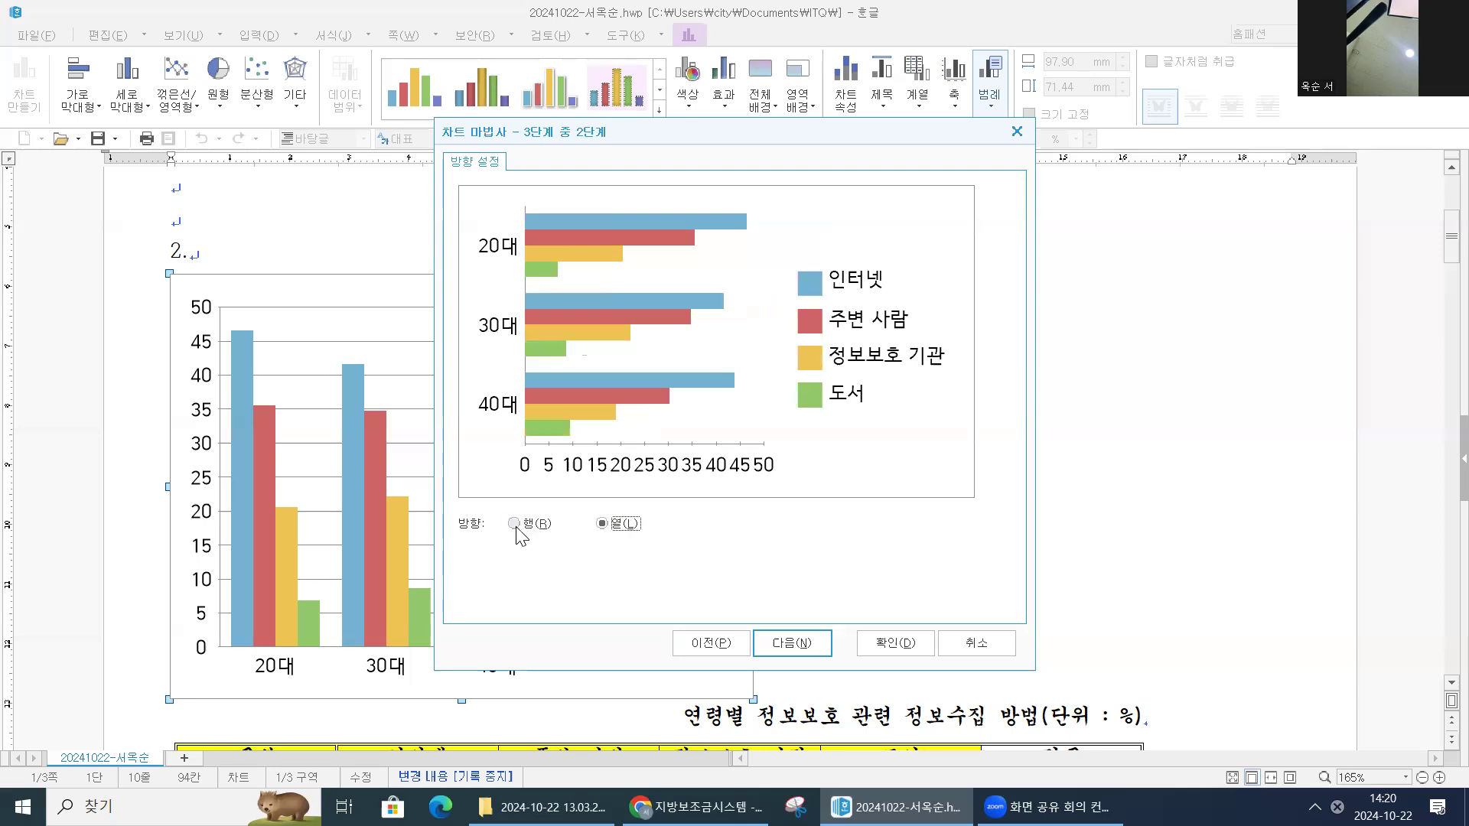
{"action": "left_click", "coordinate": [515, 525]}
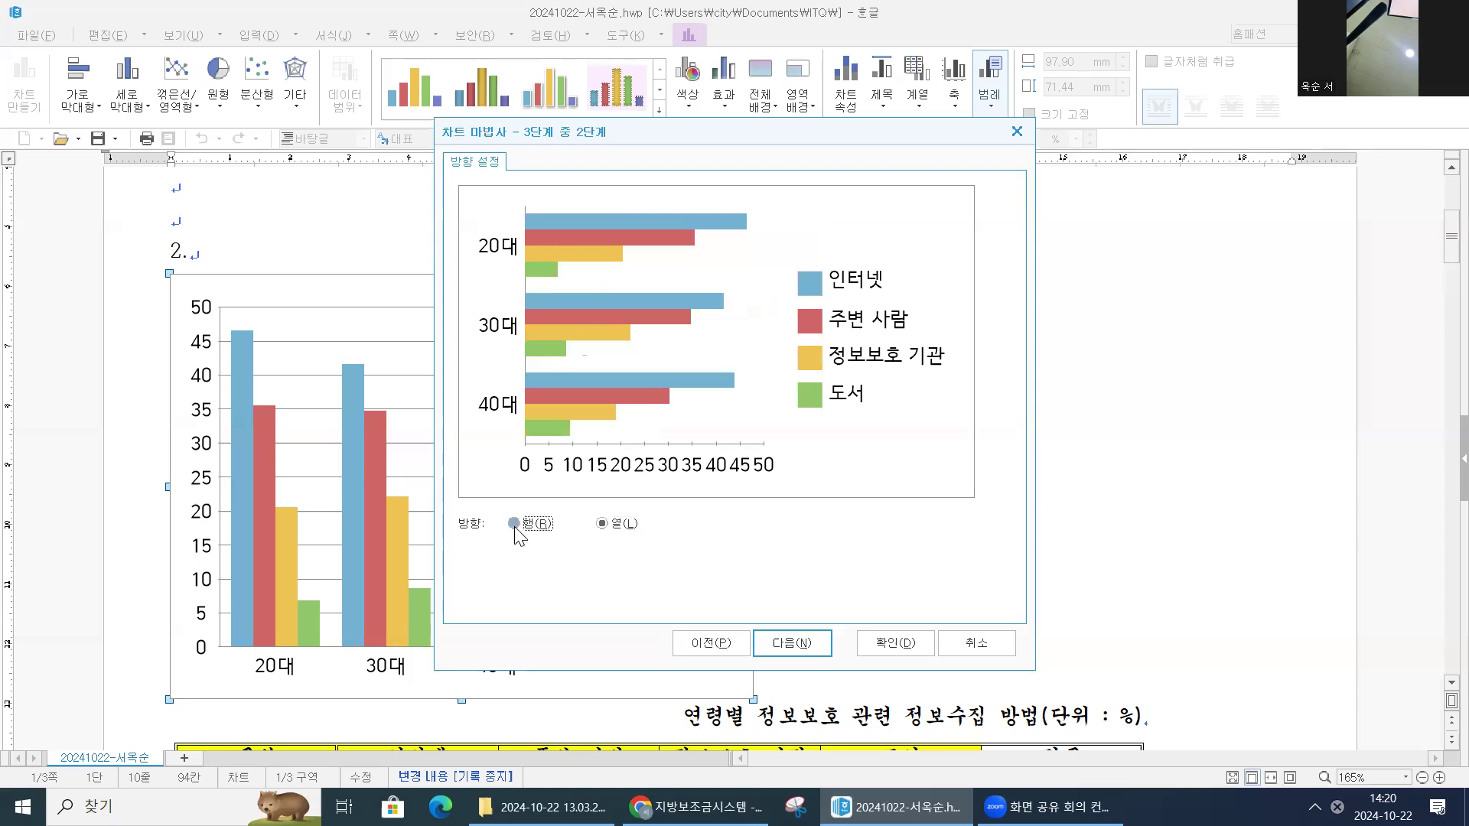
{"action": "left_click", "coordinate": [601, 524]}
{"action": "left_click", "coordinate": [811, 645]}
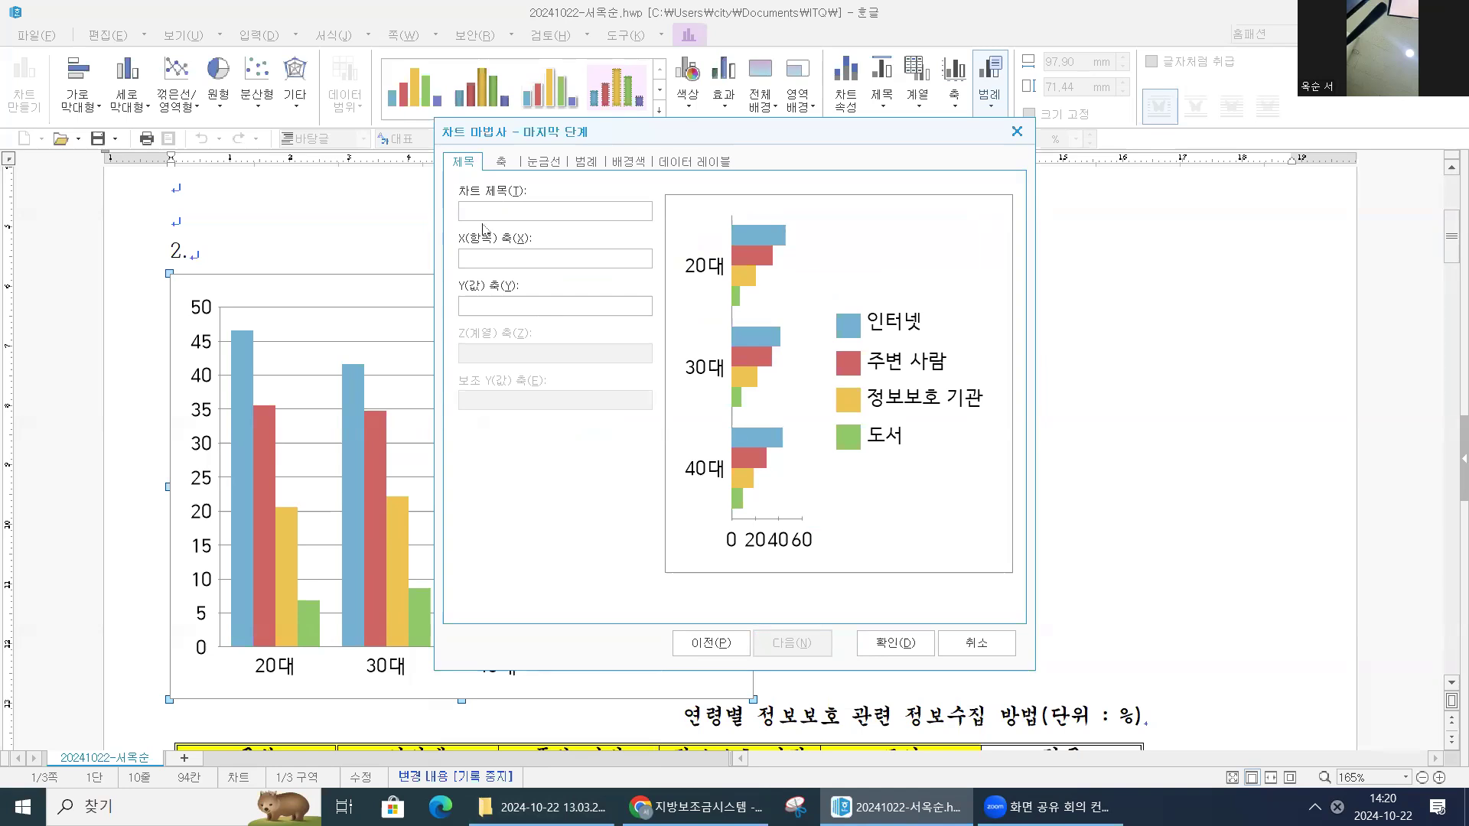
- Enter the chart title "연령별 정보보호 관련 정보수집 방법" and the Y-axis title "(단위 : %)", and finish the wizard
{"action": "type", "text": "연령별 정보보호 관련 정보수집 ㅂ"}
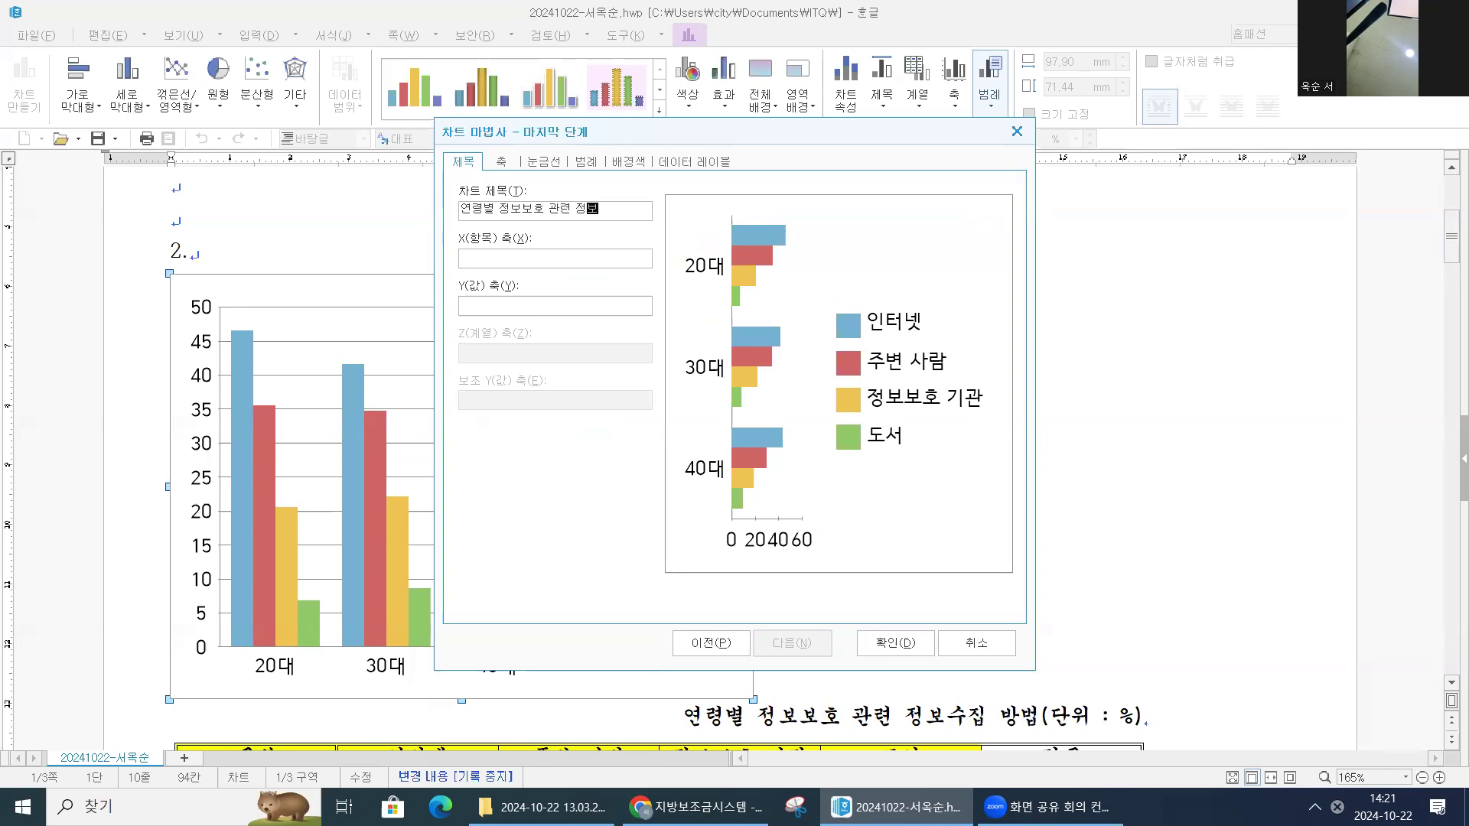
{"action": "type", "text": "ㅏㅇ"}
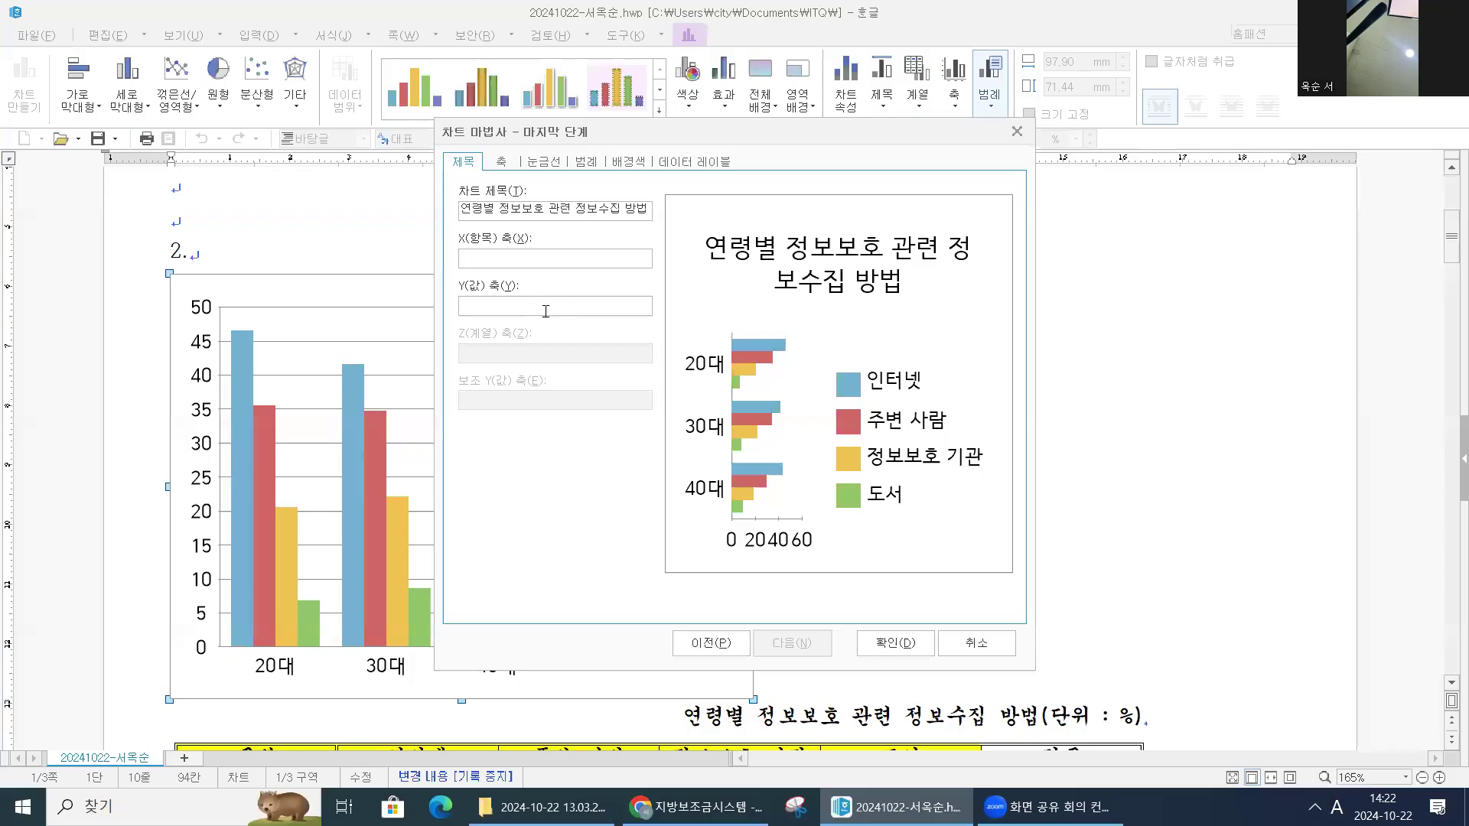
{"action": "left_click", "coordinate": [545, 306]}
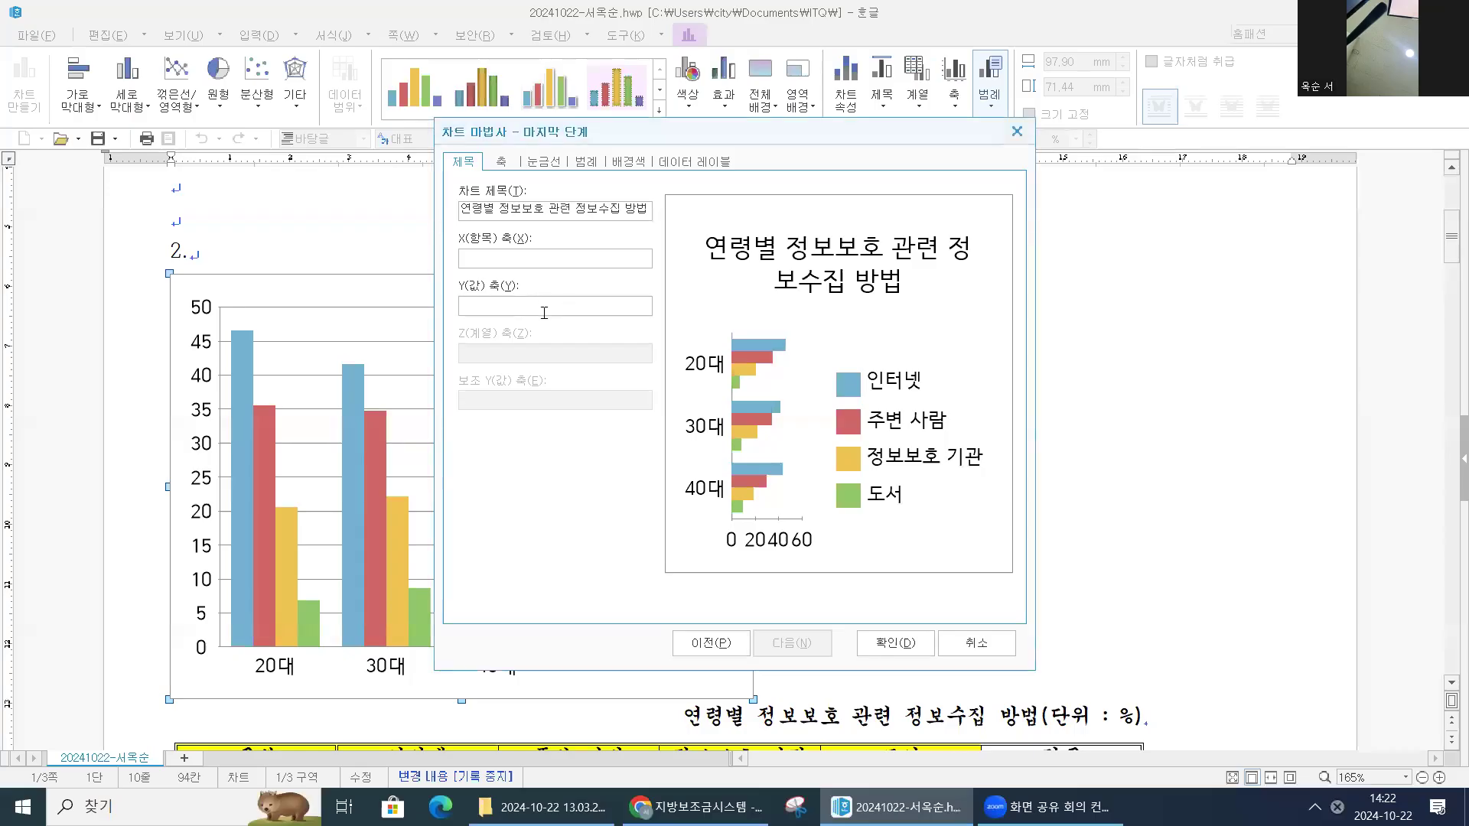
{"action": "type", "text": "(단위 : %)"}
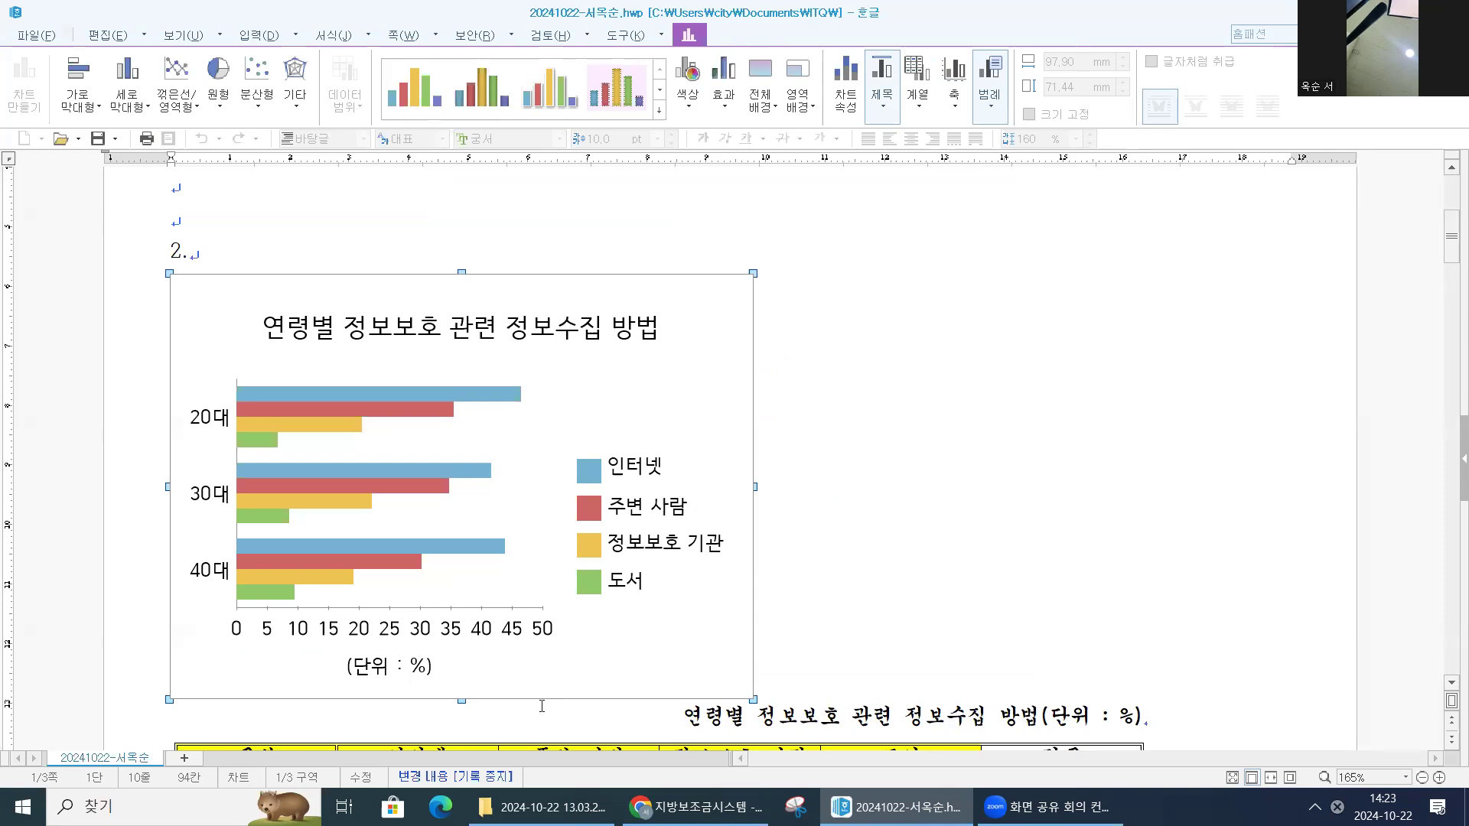
- Set the chart title's font to 돋움 and make it bold
{"action": "double_click", "coordinate": [397, 330]}
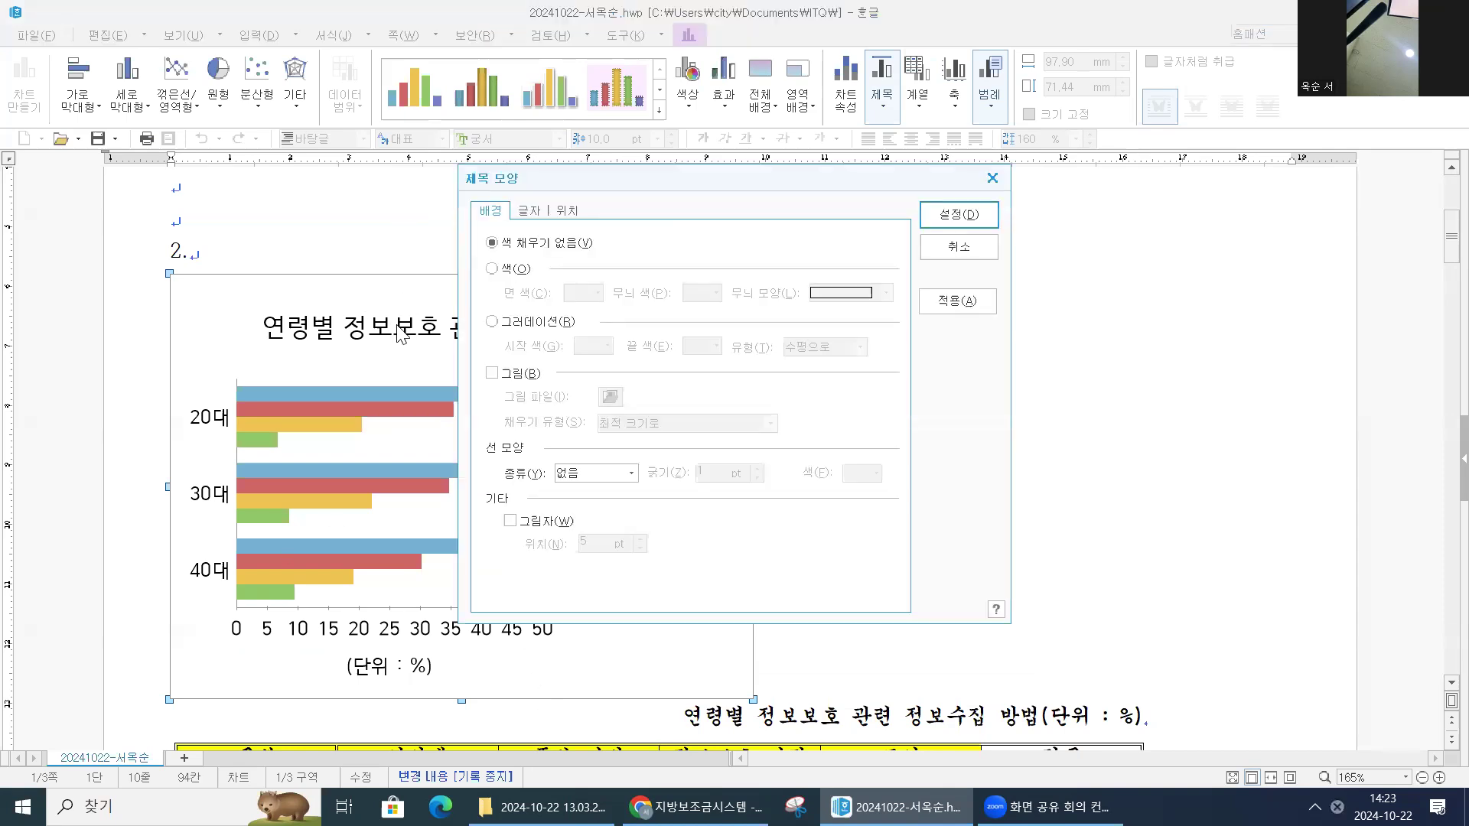
{"action": "left_click", "coordinate": [528, 212]}
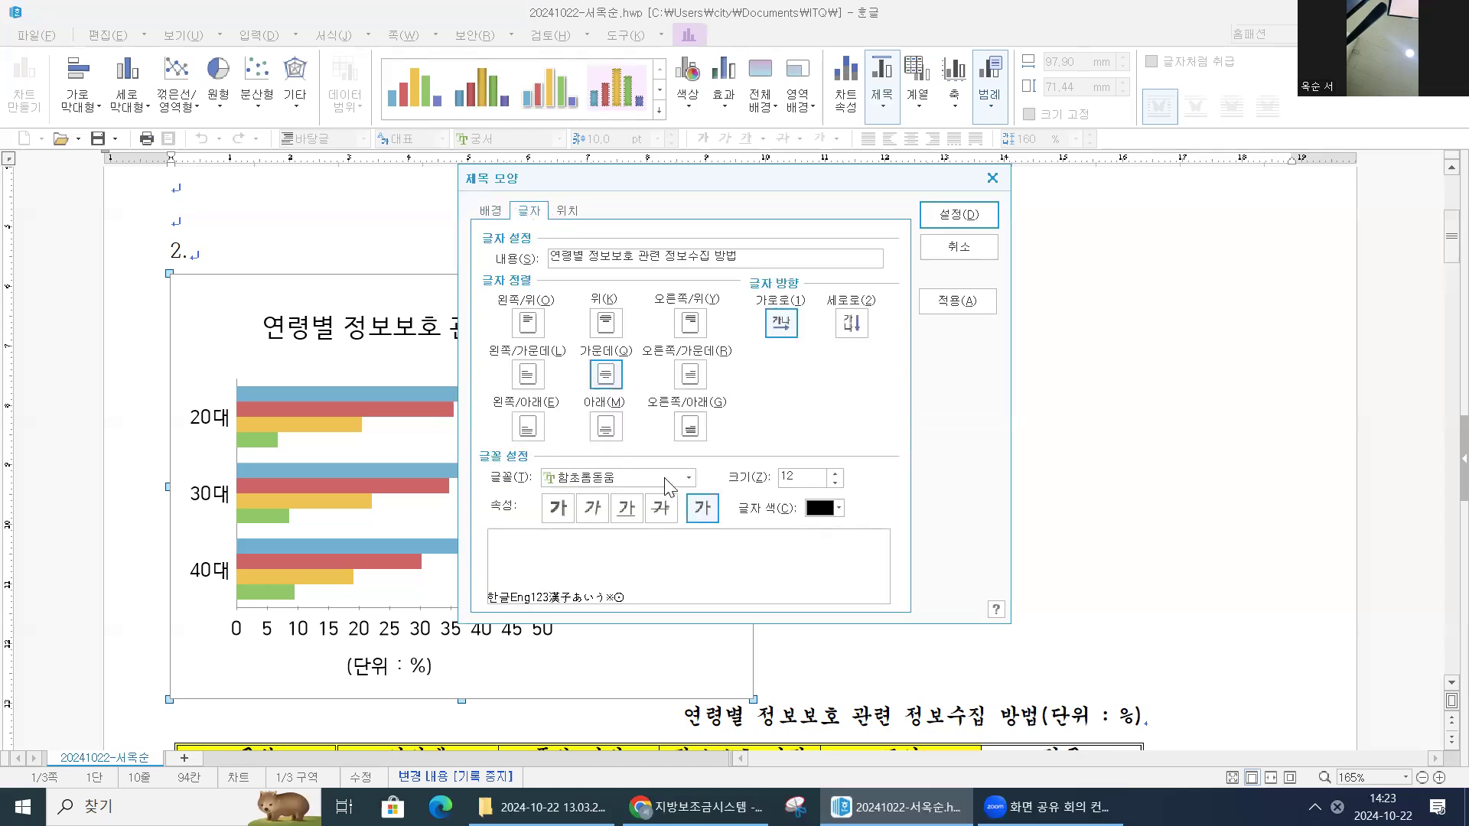
{"action": "left_click", "coordinate": [689, 478]}
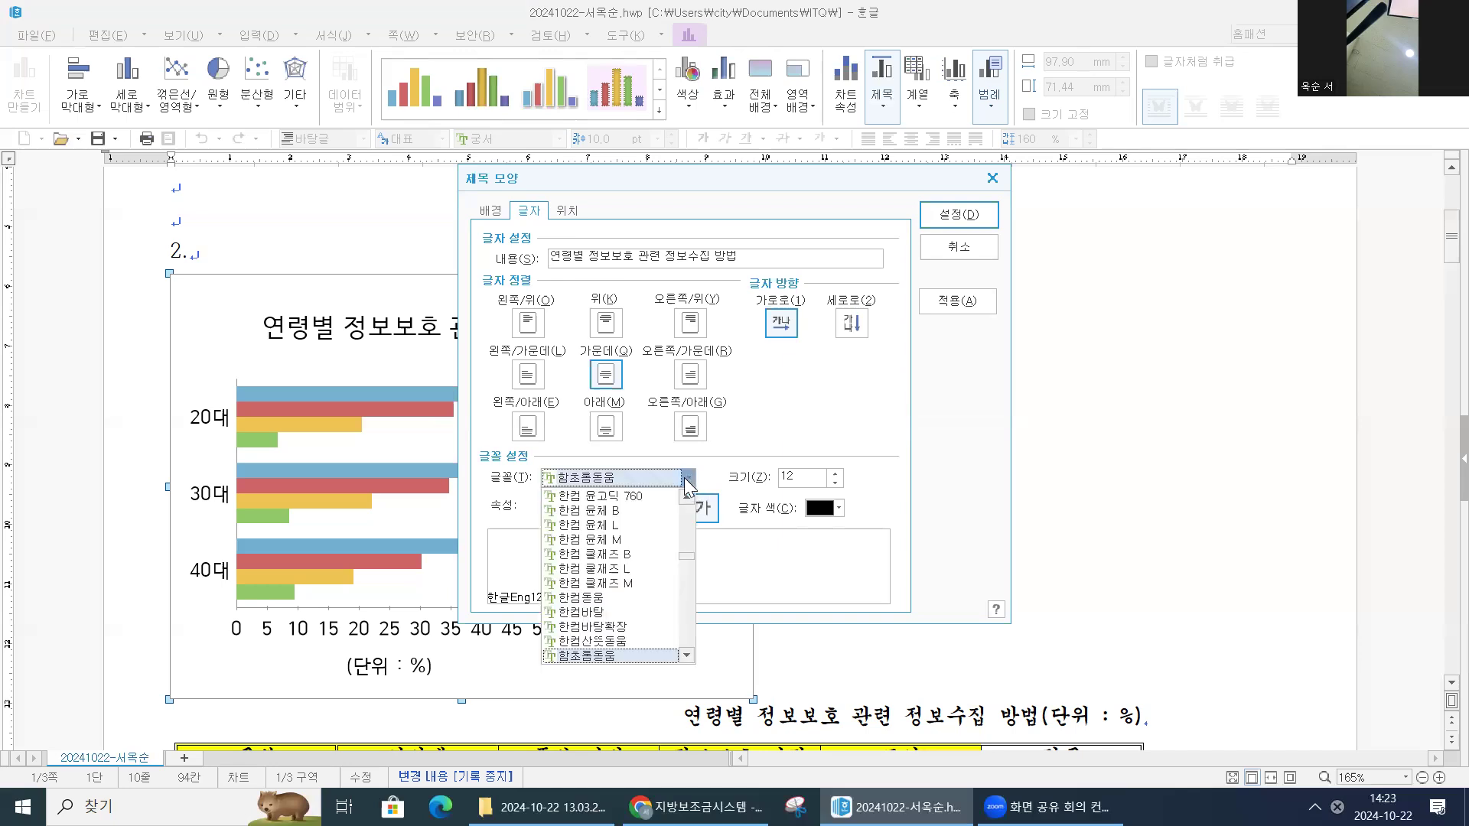
{"action": "scroll", "coordinate": [629, 593], "scroll_direction": "up", "scroll_amount": 5}
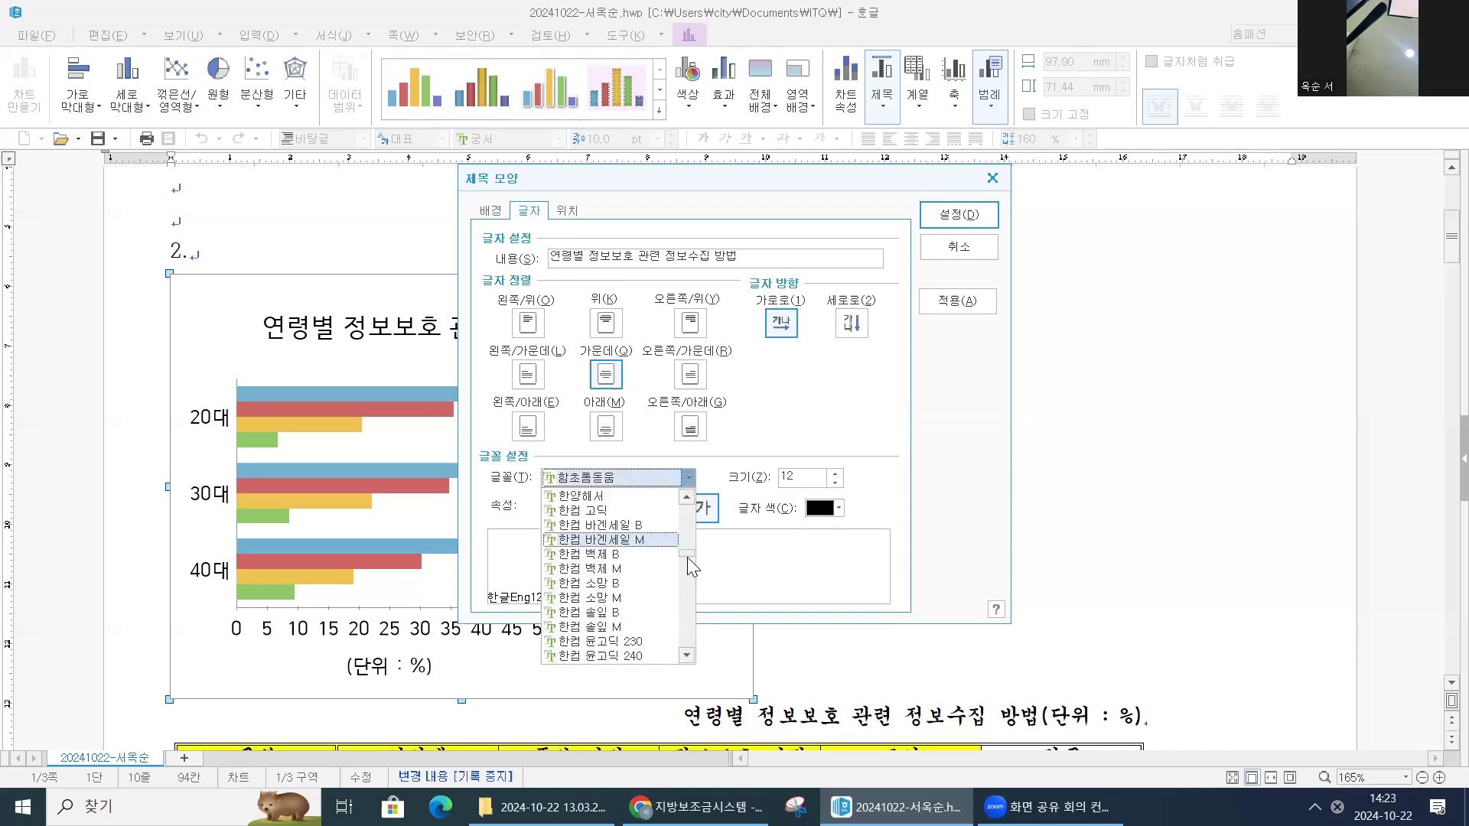
{"action": "left_click_drag", "start_coordinate": [687, 554], "coordinate": [670, 525]}
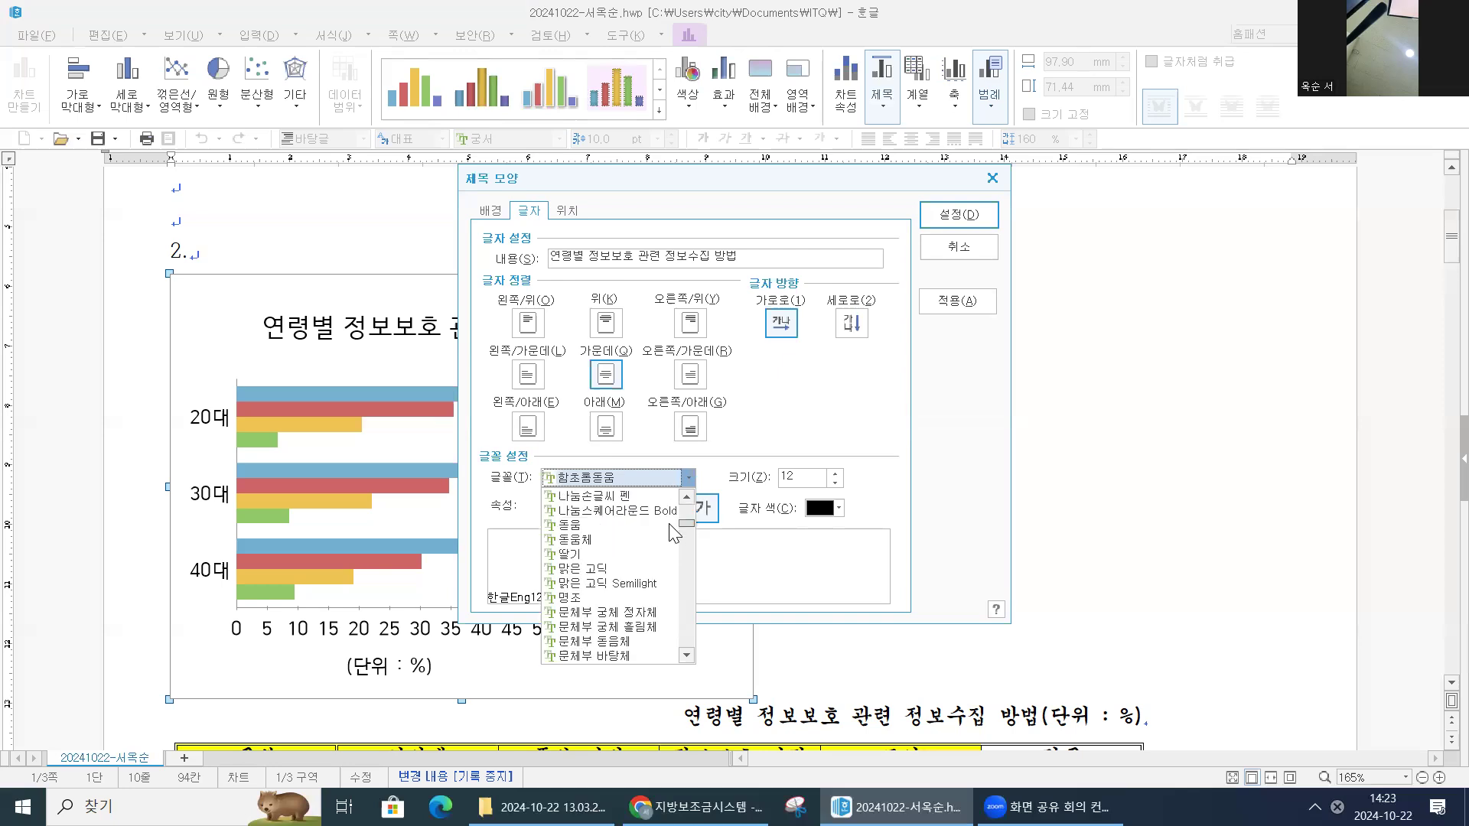
{"action": "left_click", "coordinate": [570, 527]}
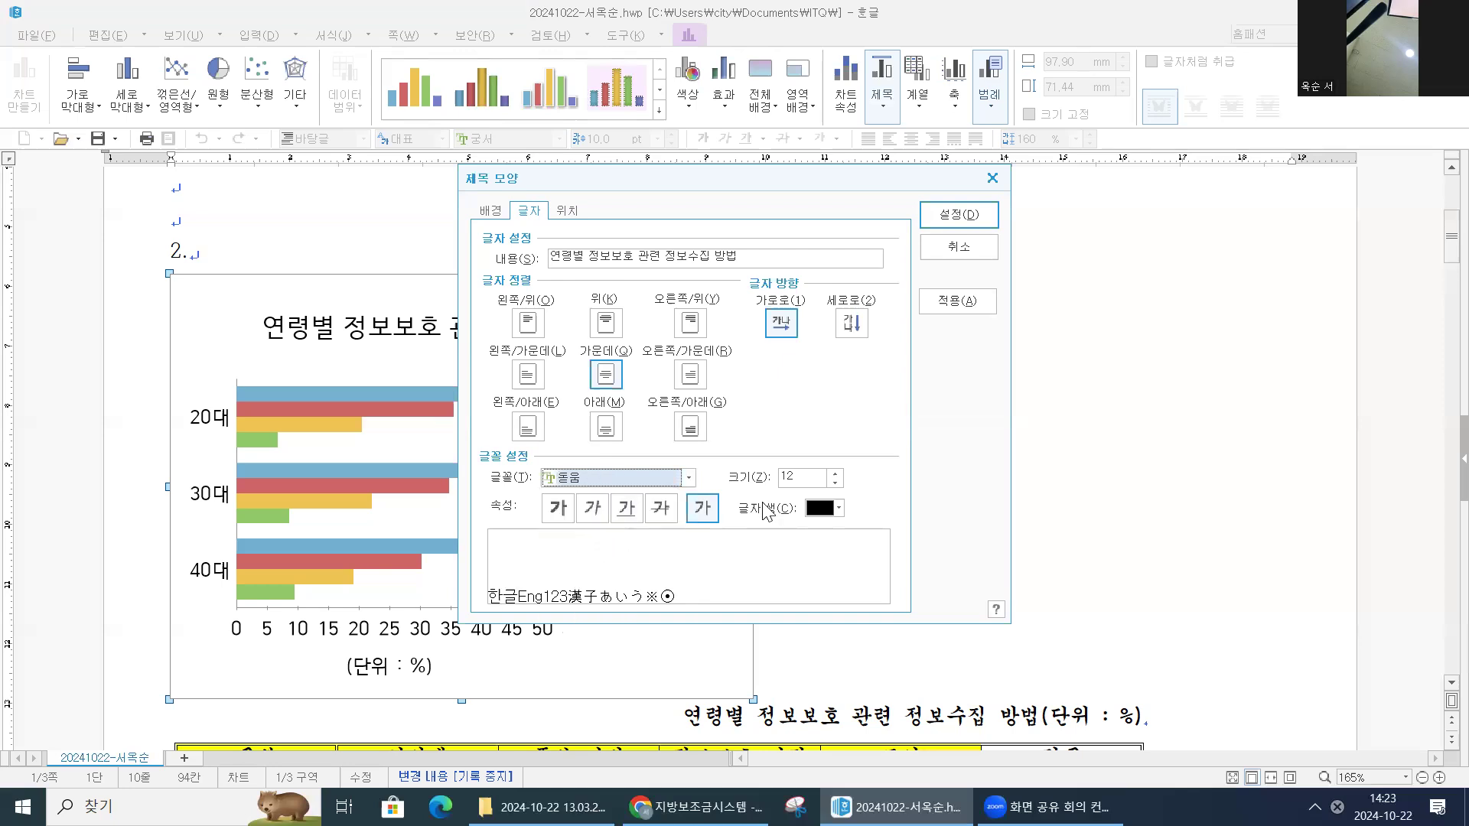
{"action": "left_click", "coordinate": [547, 512]}
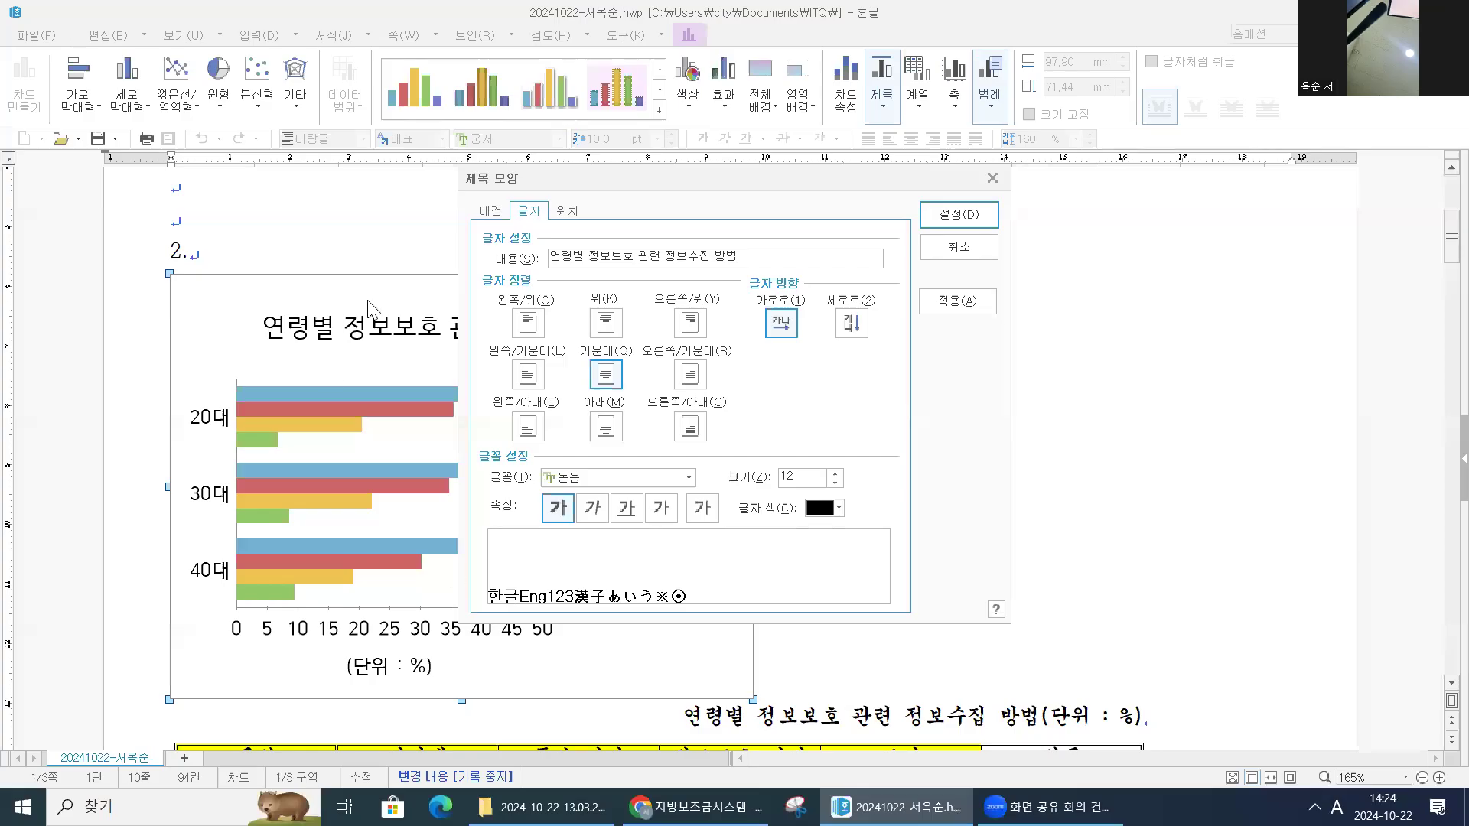
- Give the chart title a single-line border (한 줄로) and a shadow offset of 2 pt, and apply the title settings
{"action": "left_click", "coordinate": [493, 211]}
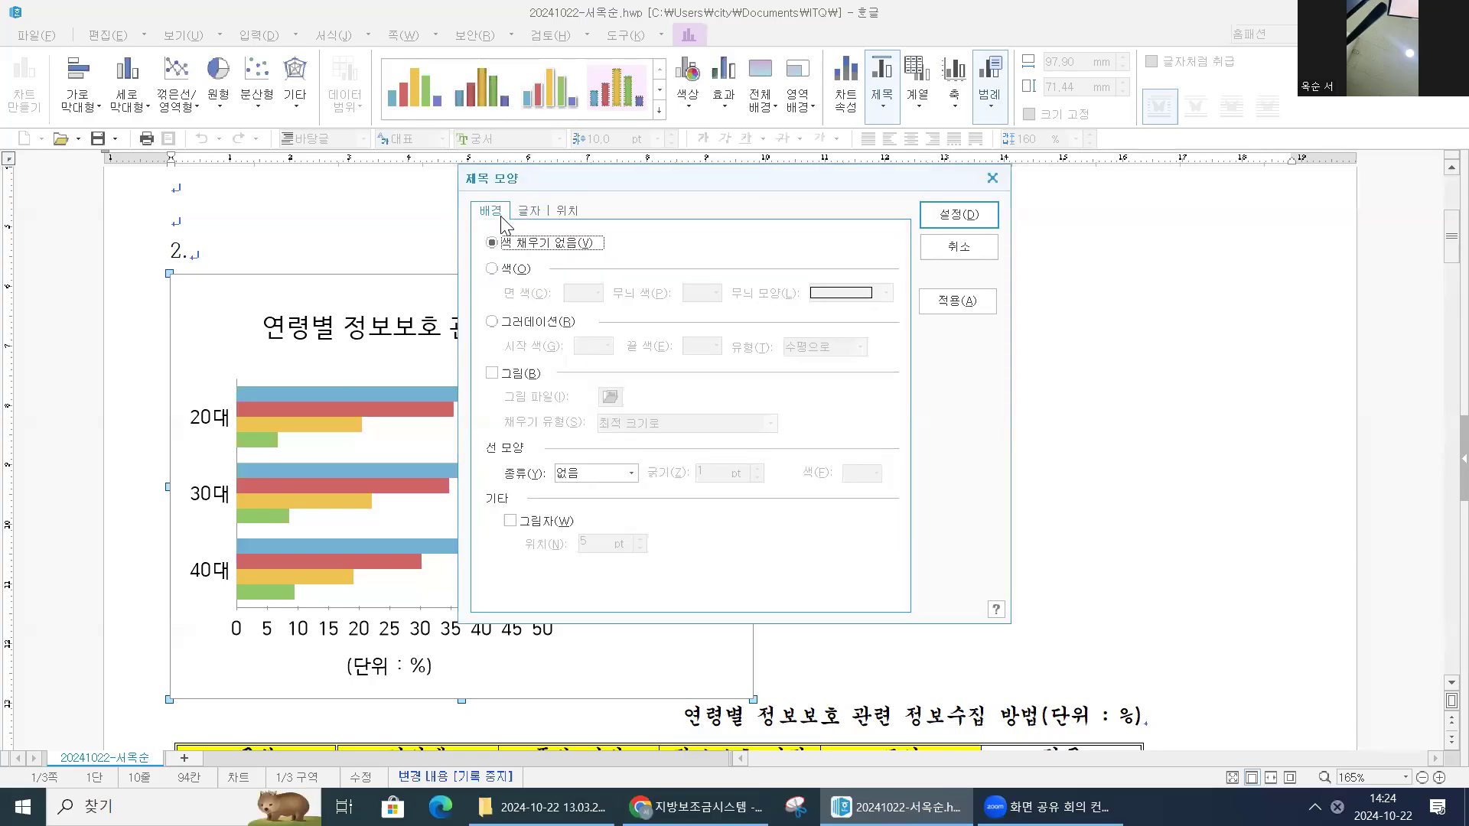
{"action": "left_click", "coordinate": [614, 475]}
{"action": "left_click", "coordinate": [581, 504]}
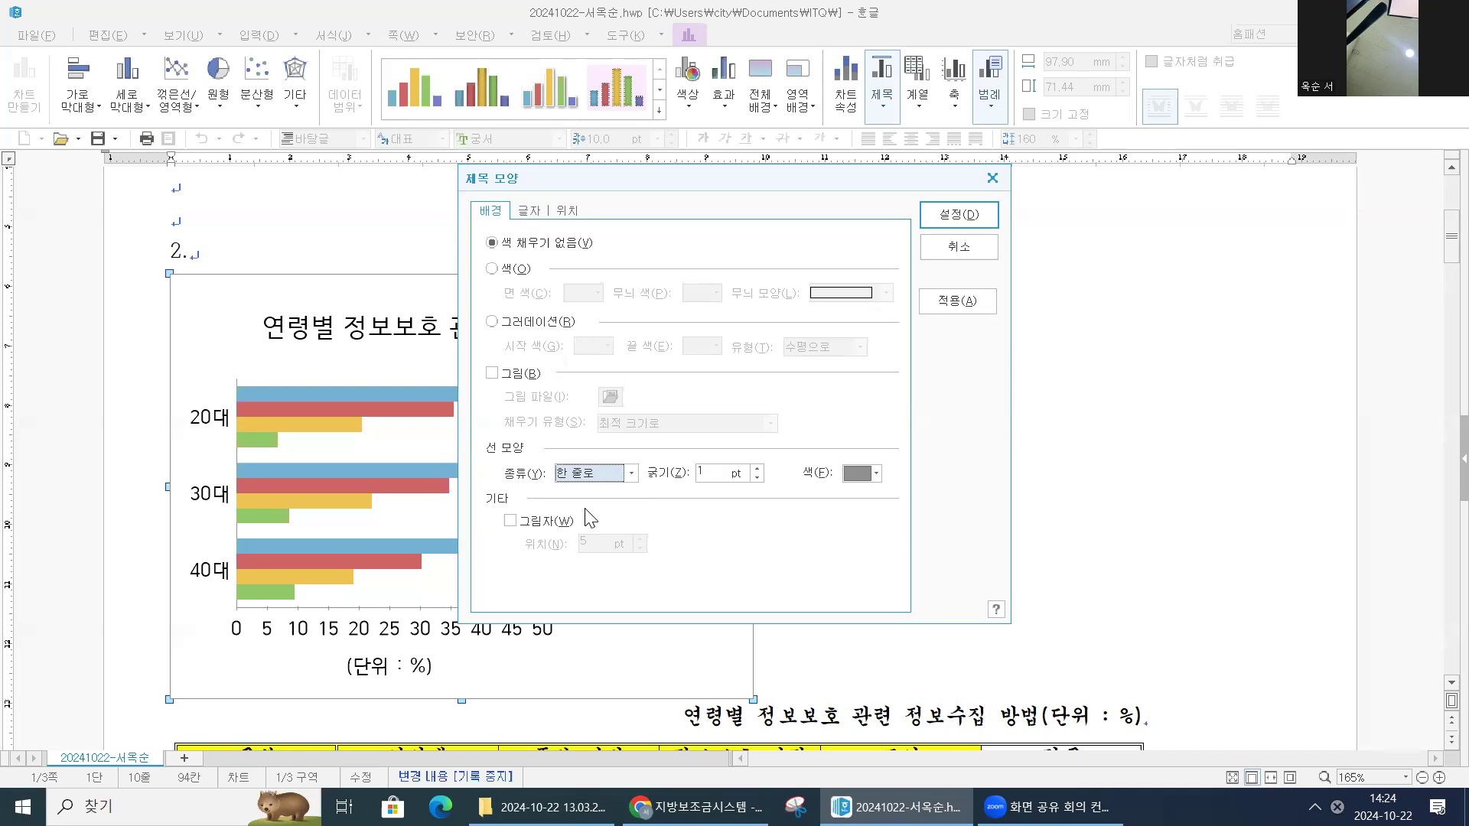
{"action": "left_click", "coordinate": [509, 522]}
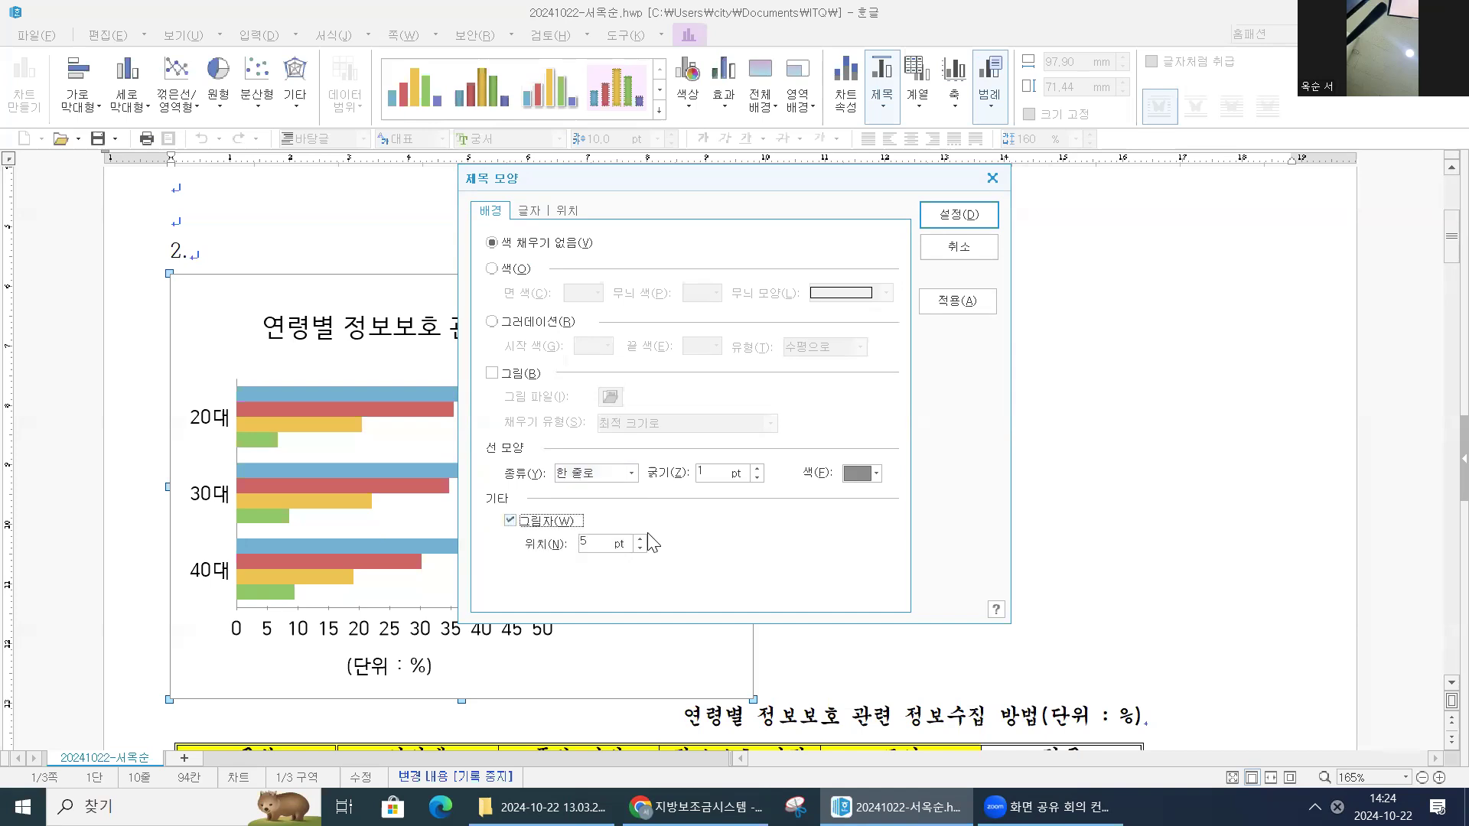
{"action": "left_click", "coordinate": [640, 549]}
{"action": "left_click", "coordinate": [640, 549]}
{"action": "left_click", "coordinate": [639, 548]}
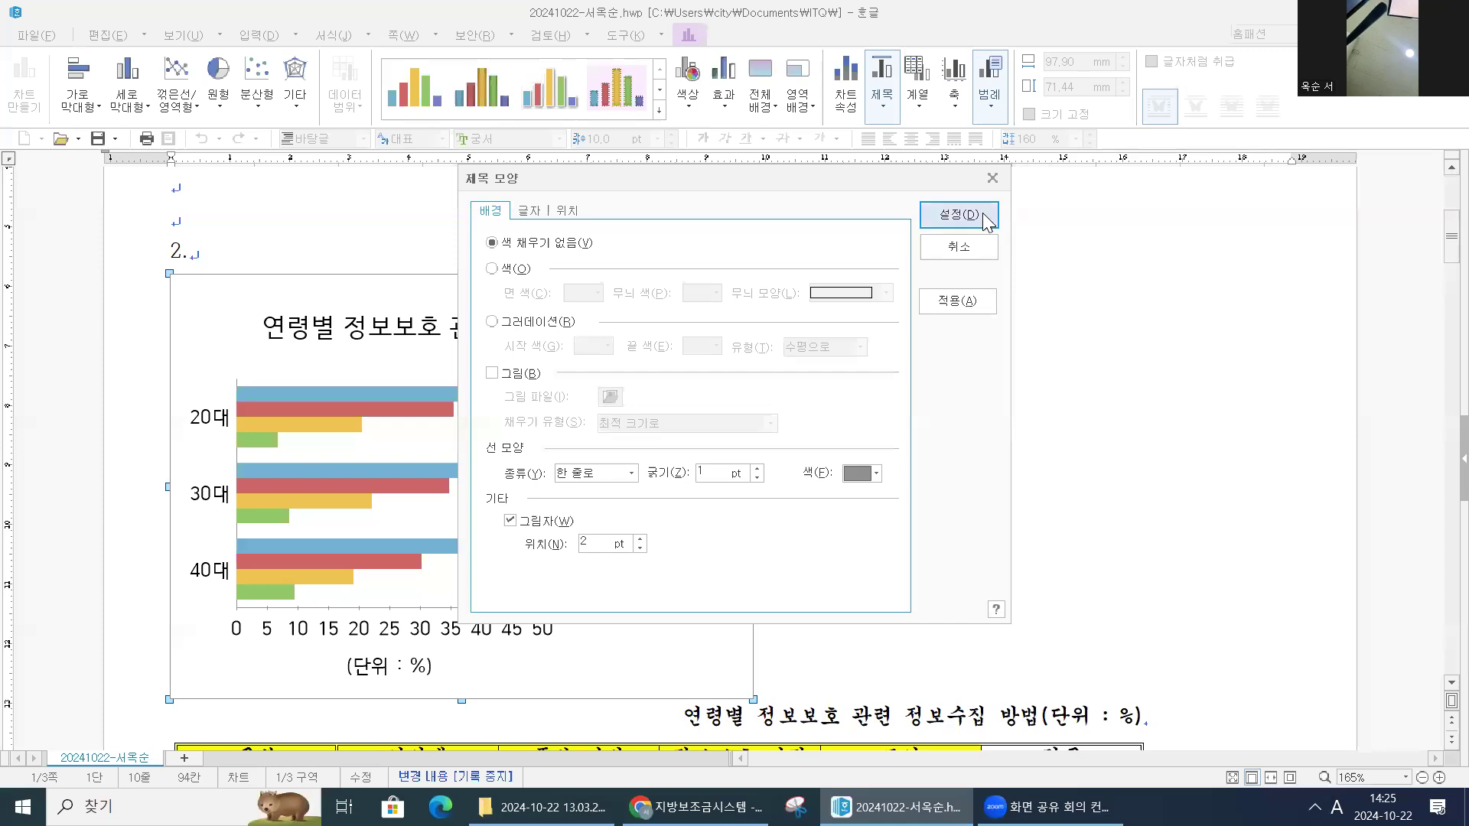
{"action": "left_click", "coordinate": [985, 217]}
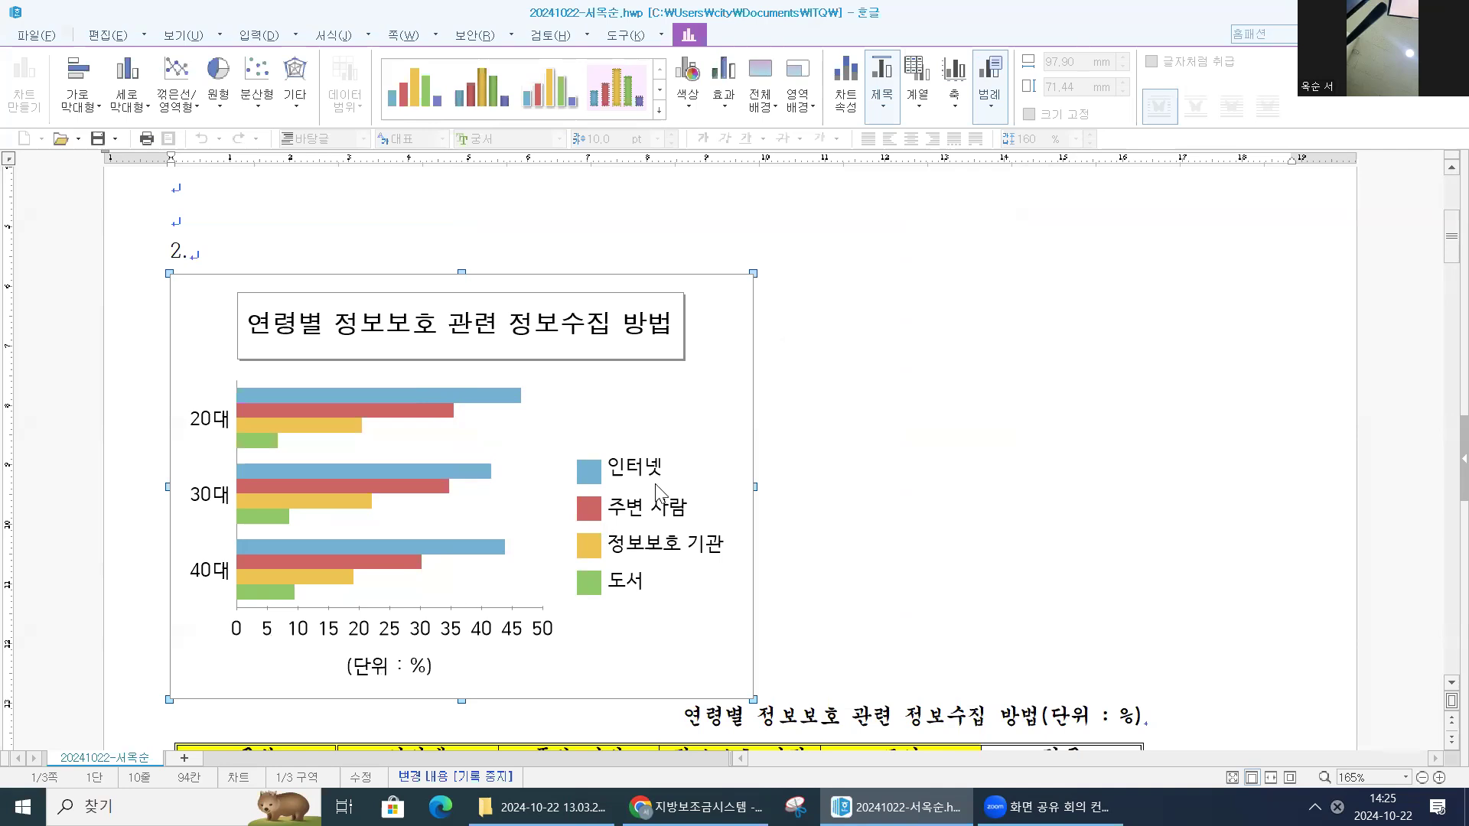
- Format the age-group axis labels in 돋움 at 10 pt
{"action": "left_click", "coordinate": [206, 433]}
{"action": "double_click", "coordinate": [208, 433]}
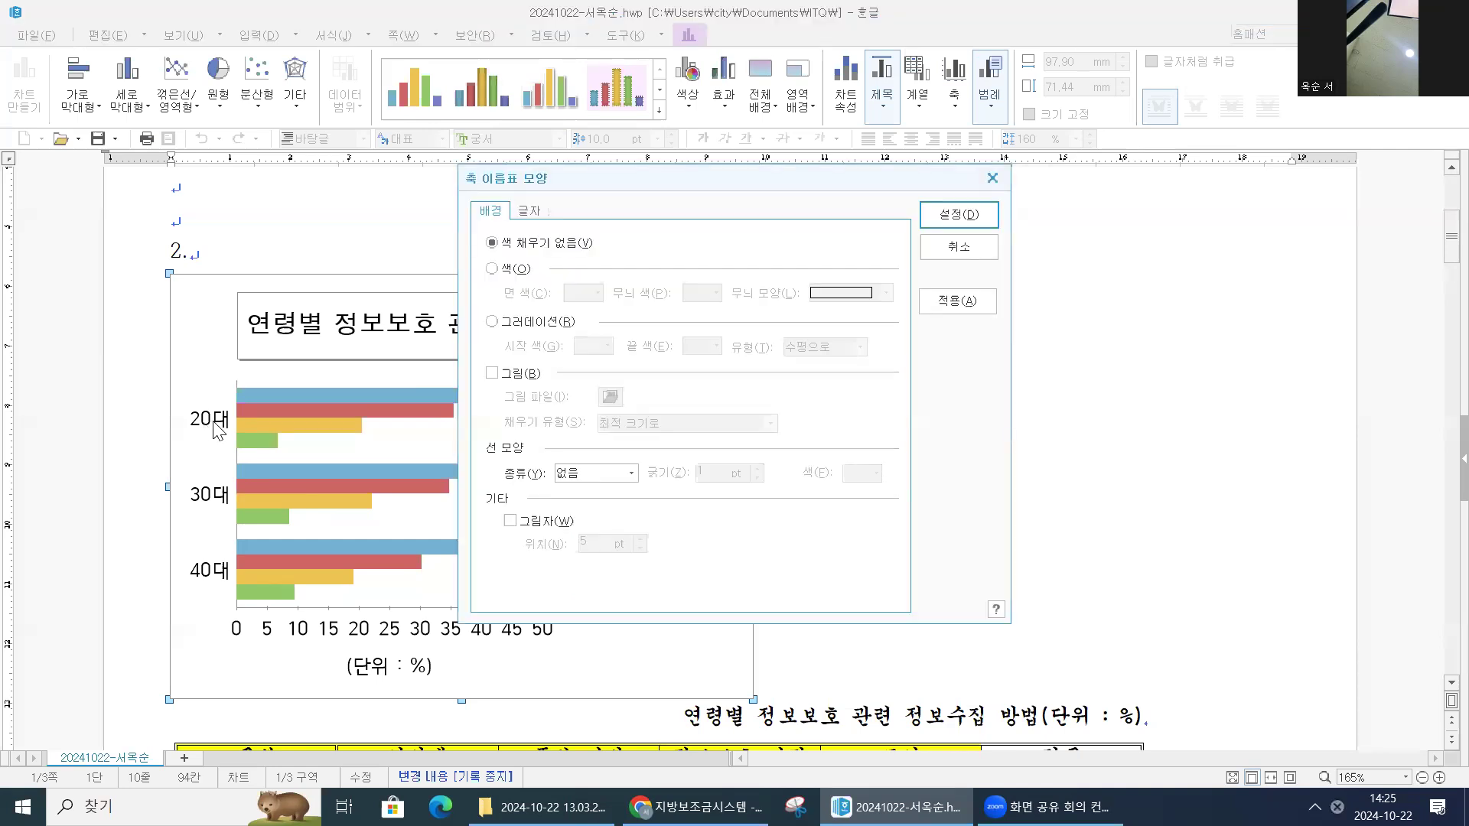
{"action": "left_click", "coordinate": [538, 215]}
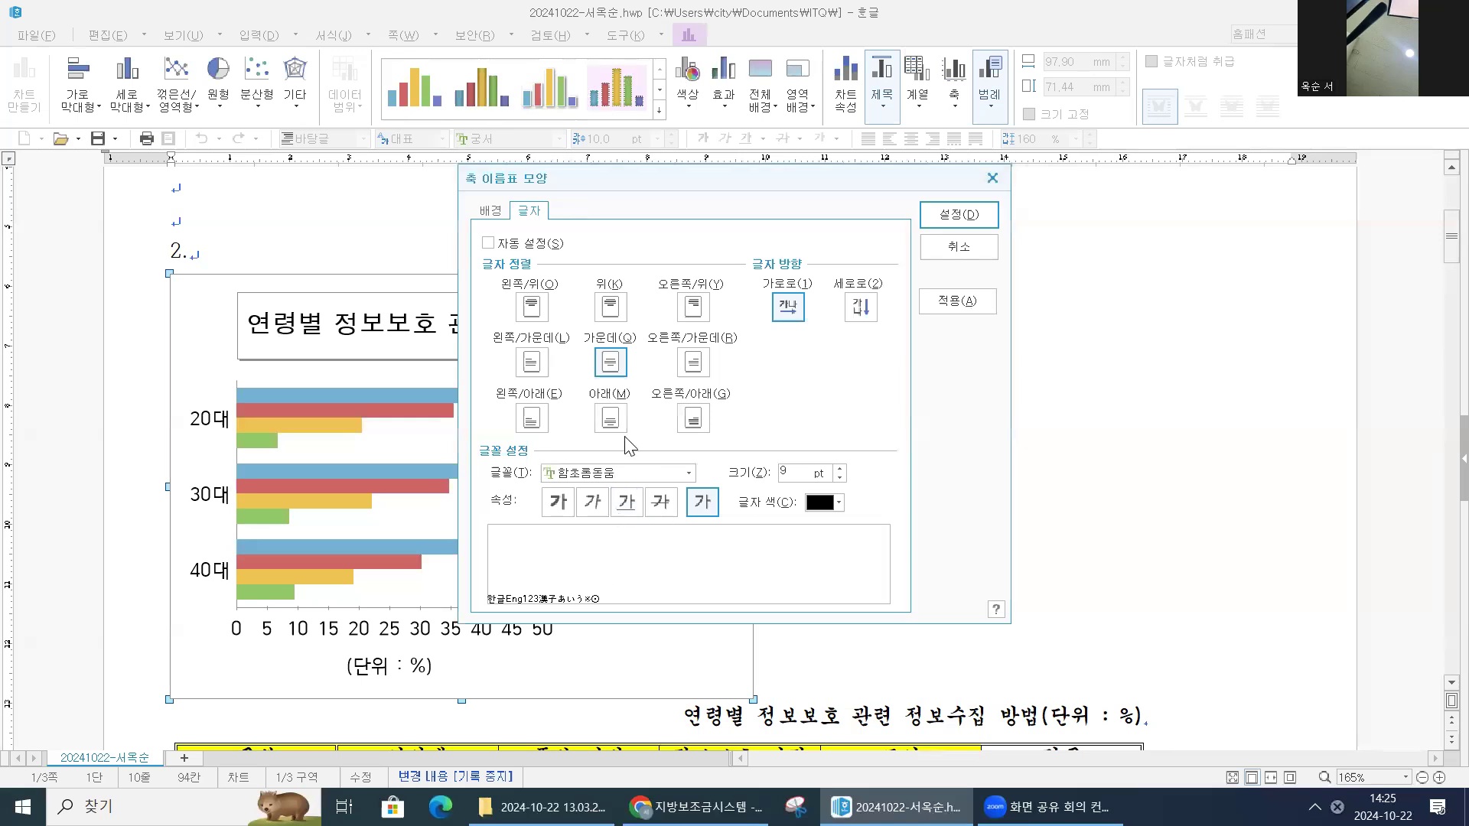
{"action": "left_click", "coordinate": [691, 474]}
{"action": "scroll", "coordinate": [613, 597], "scroll_direction": "up", "scroll_amount": 10}
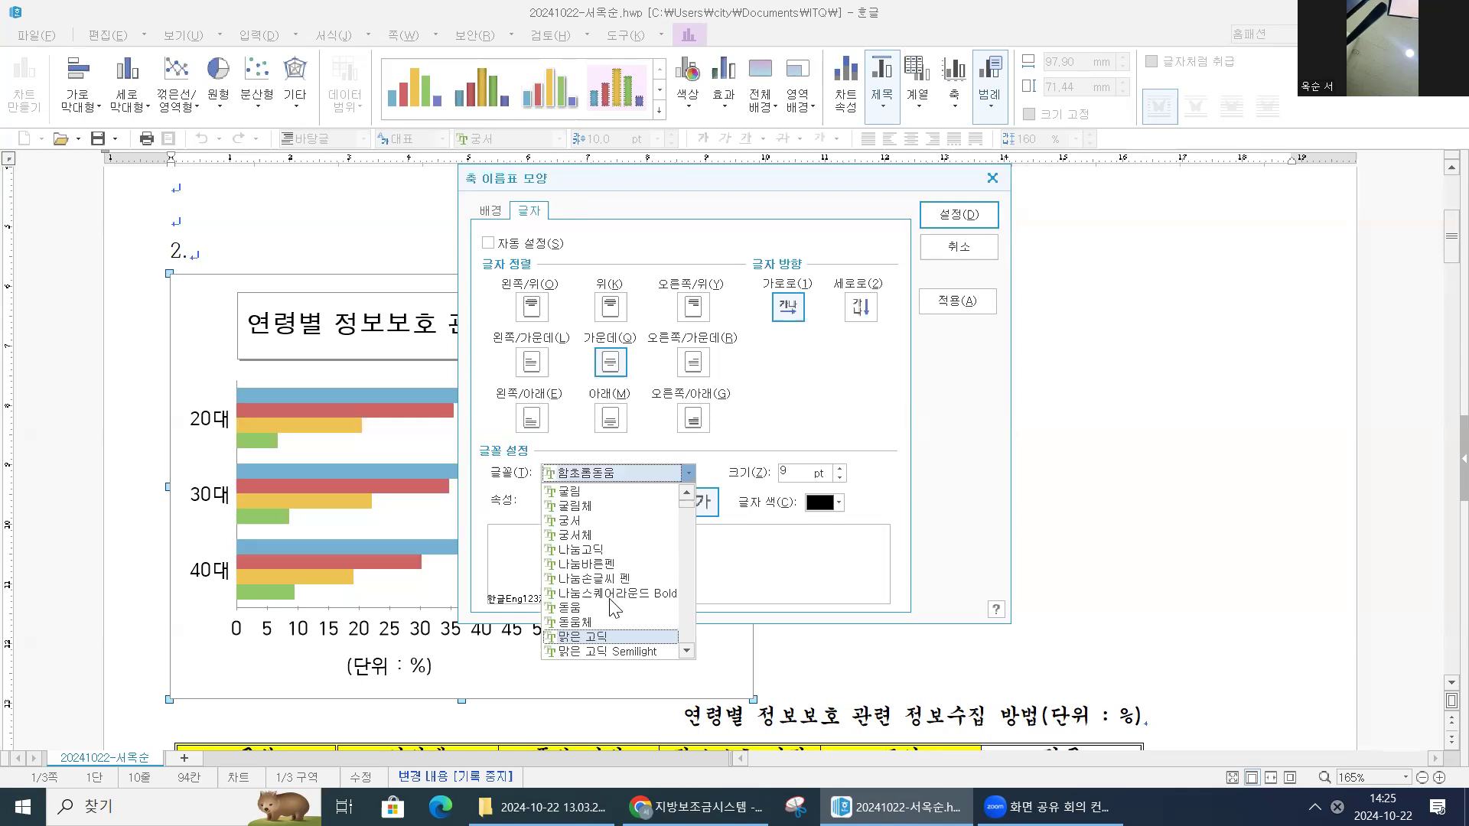
{"action": "left_click", "coordinate": [614, 608]}
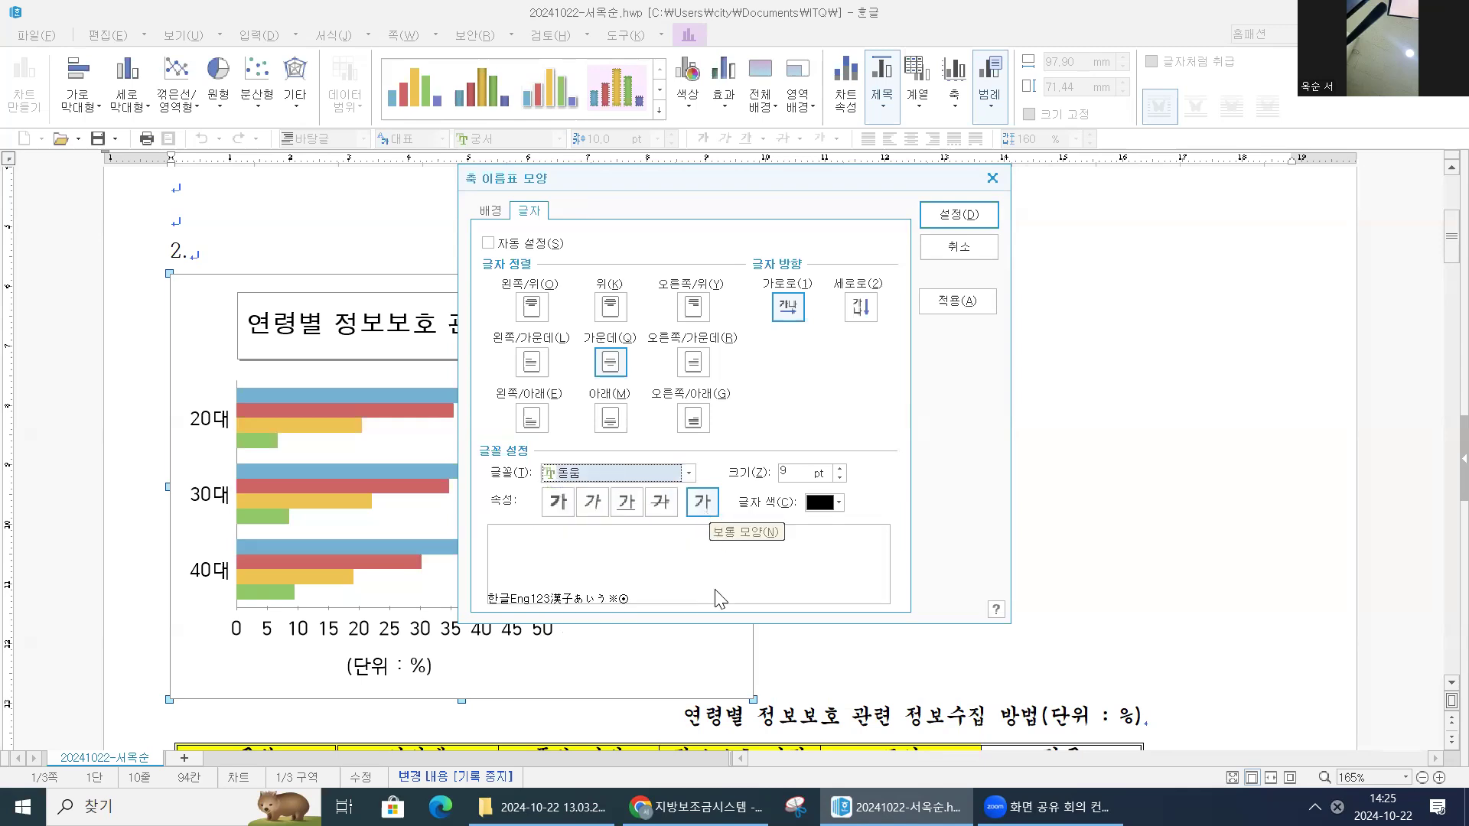
{"action": "left_click", "coordinate": [840, 467]}
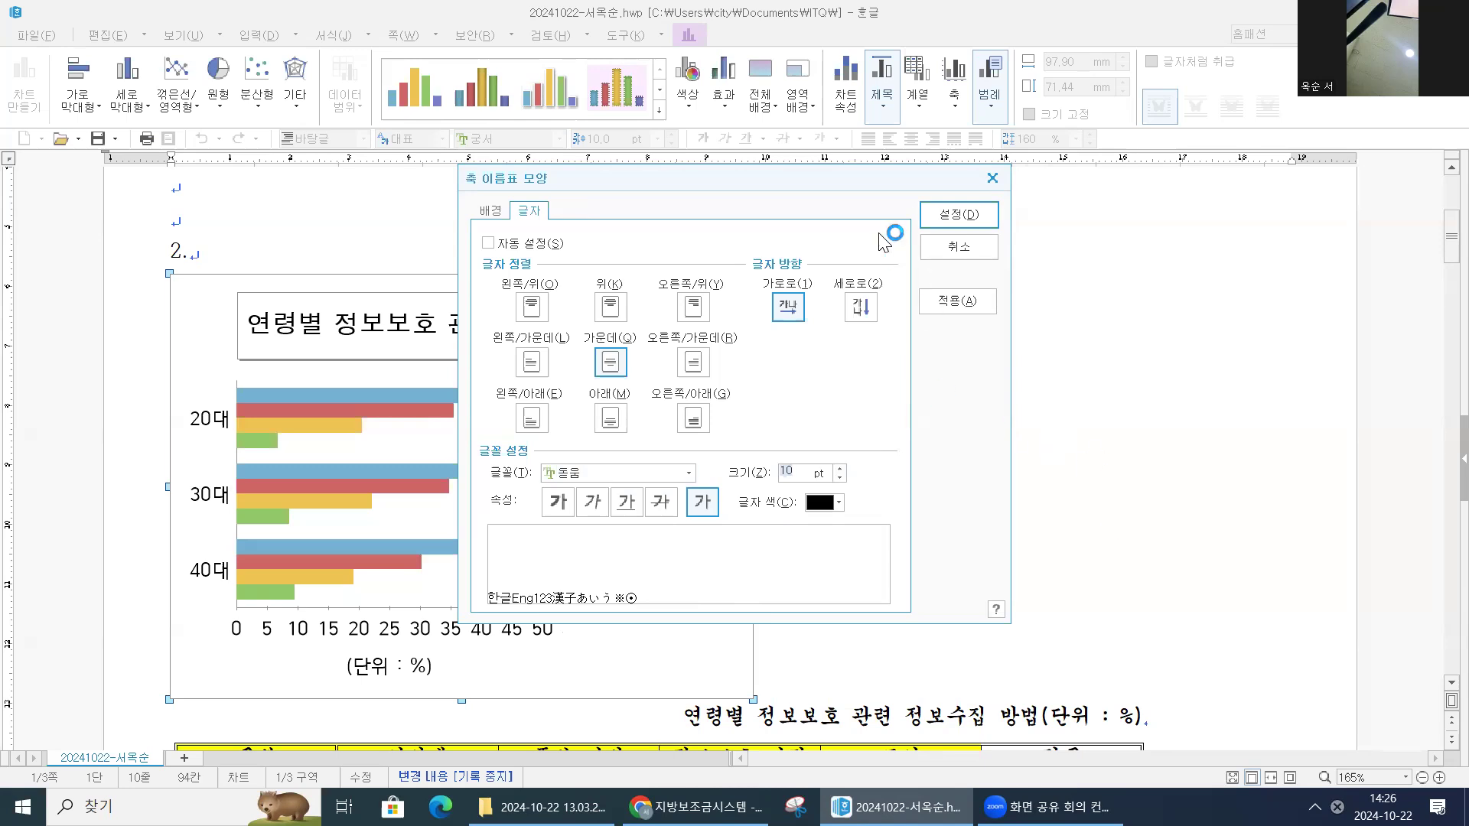
{"action": "left_click", "coordinate": [949, 208]}
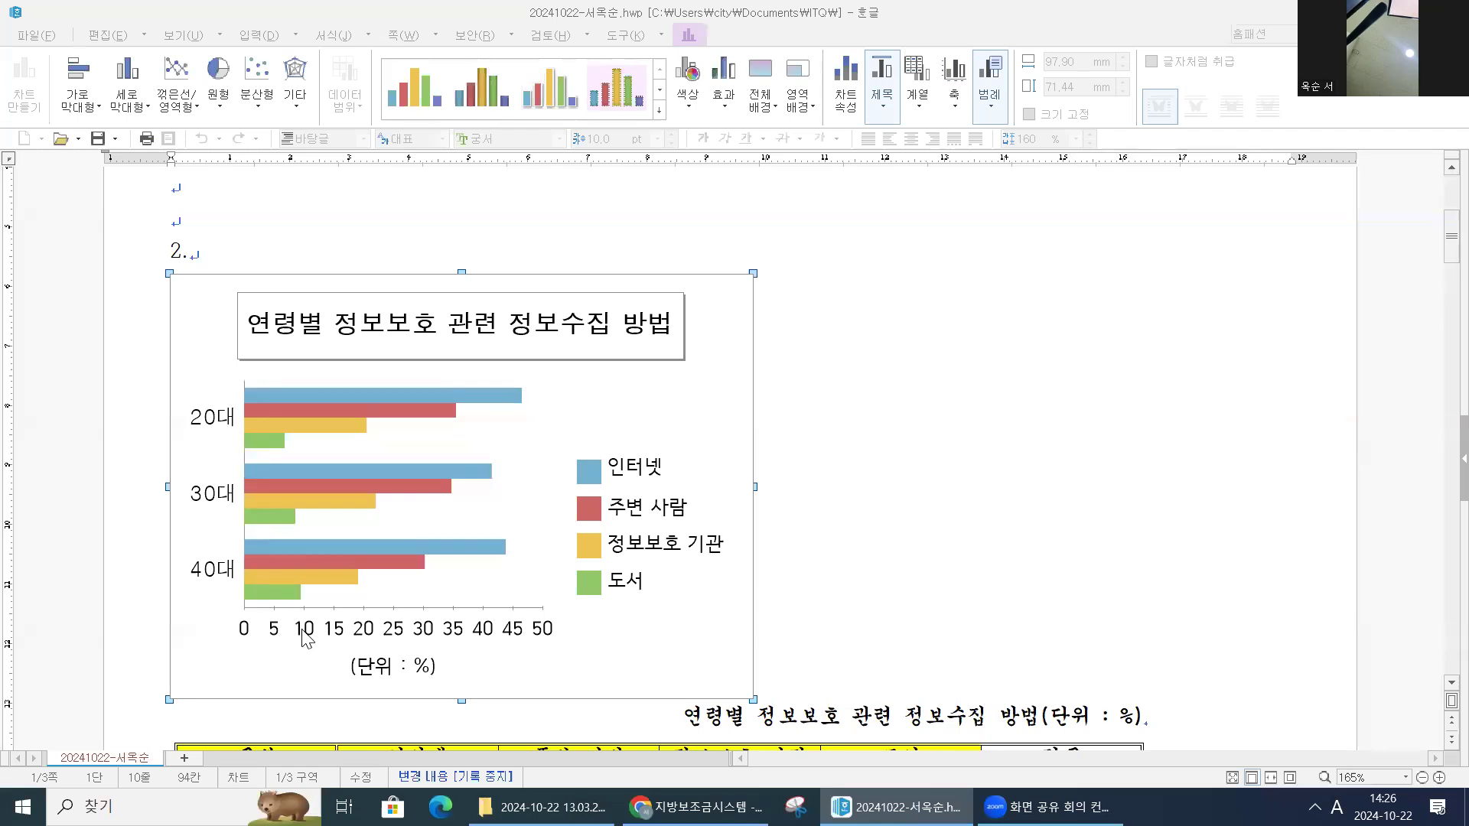
- Format the value axis number labels of the chart in 돋움 at 10 pt
{"action": "left_click", "coordinate": [307, 638]}
{"action": "double_click", "coordinate": [307, 639]}
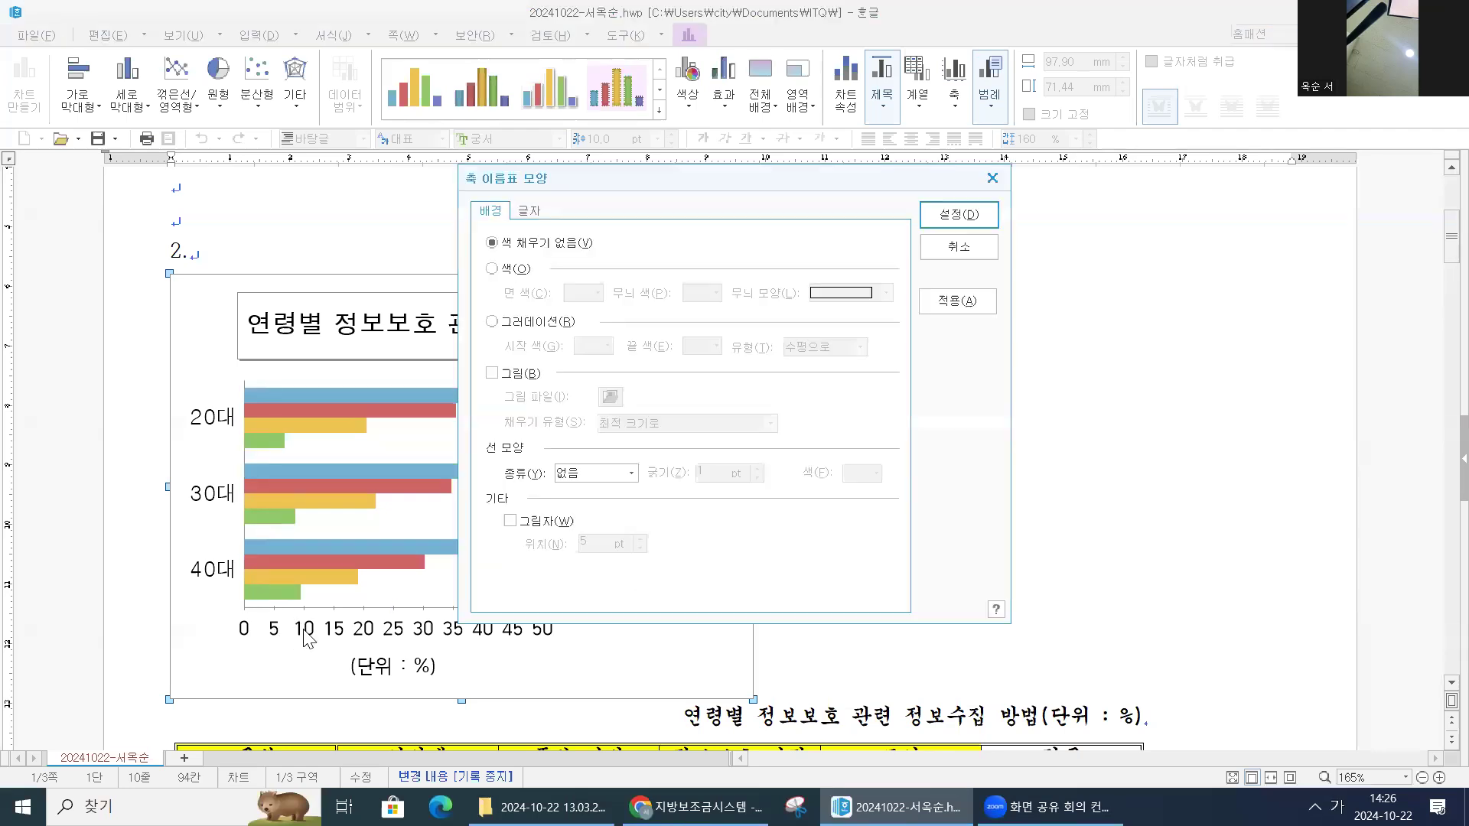
{"action": "left_click", "coordinate": [528, 211]}
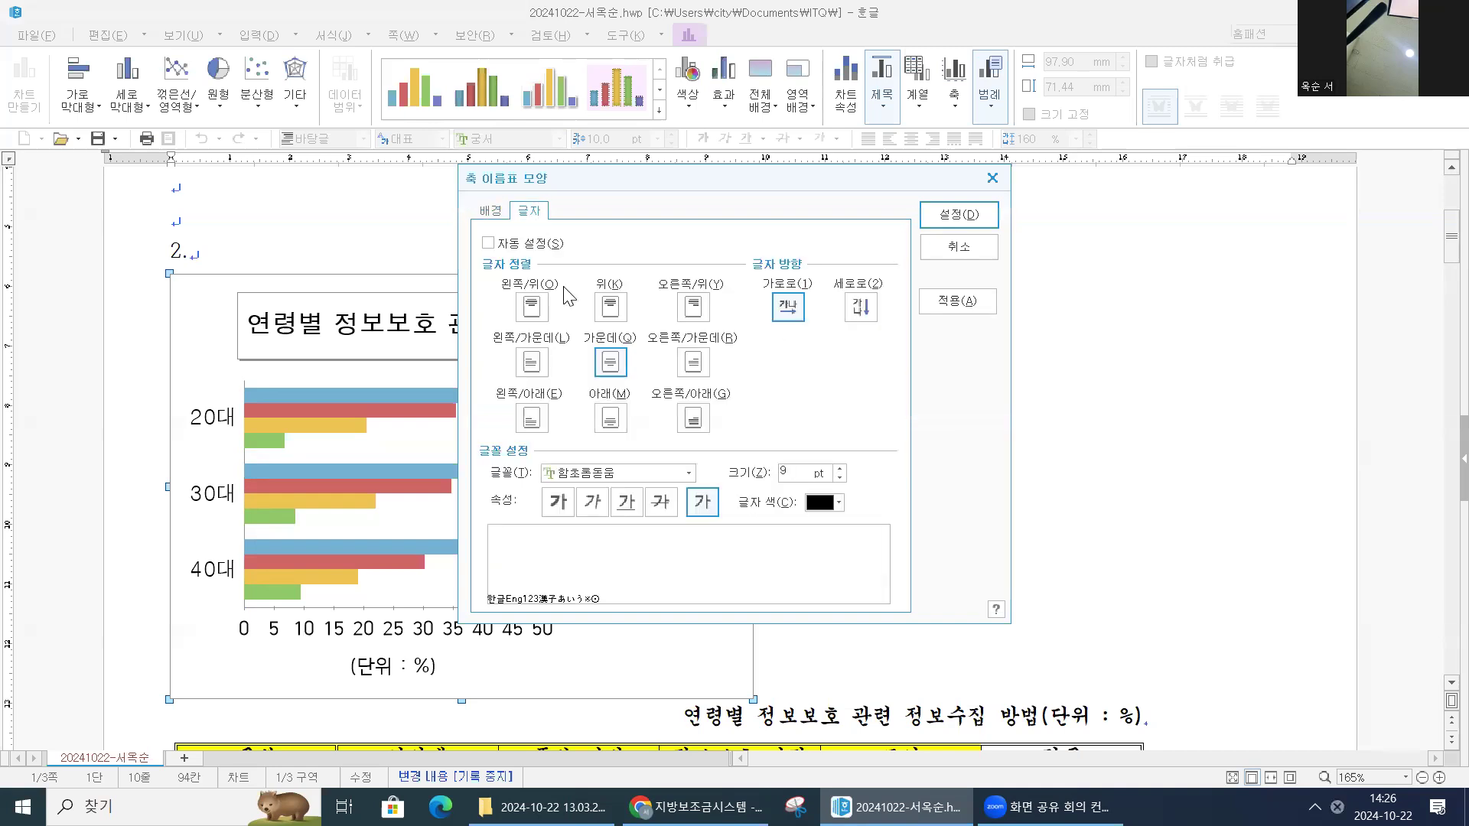
{"action": "left_click", "coordinate": [634, 475]}
{"action": "scroll", "coordinate": [608, 566], "scroll_direction": "up", "scroll_amount": 10}
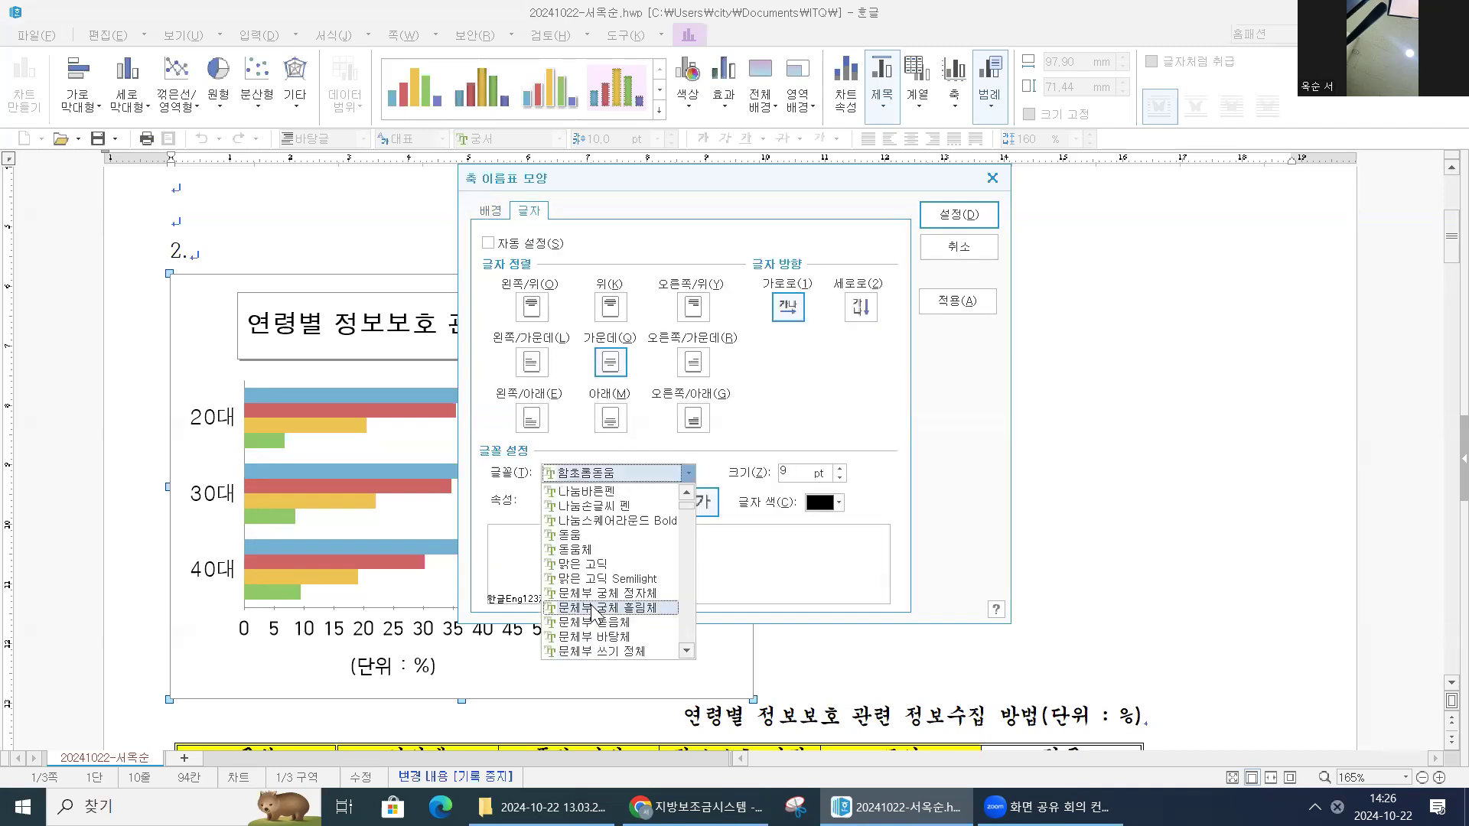
{"action": "left_click", "coordinate": [608, 535]}
{"action": "left_click", "coordinate": [840, 468]}
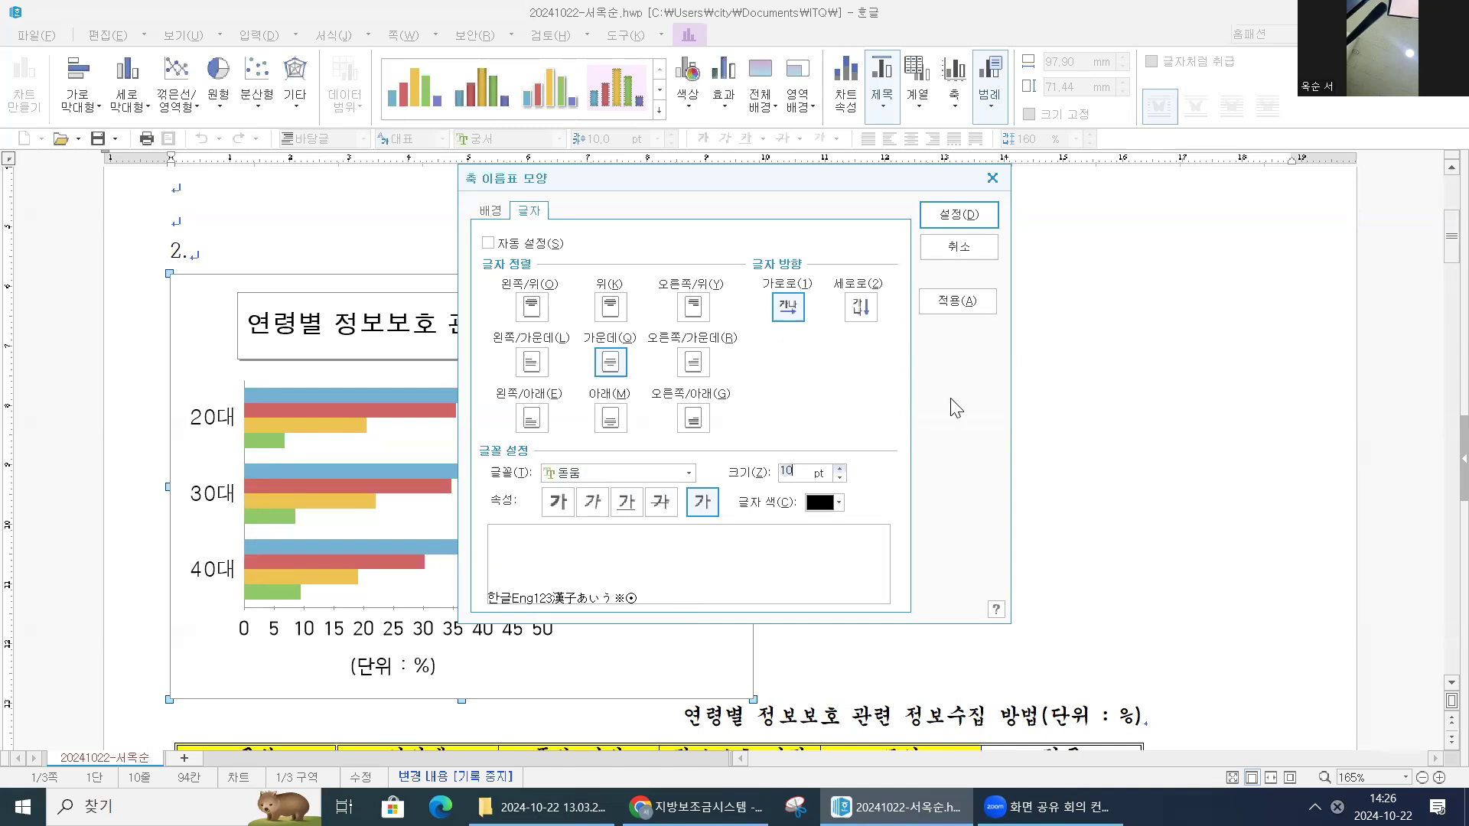
{"action": "left_click", "coordinate": [959, 215]}
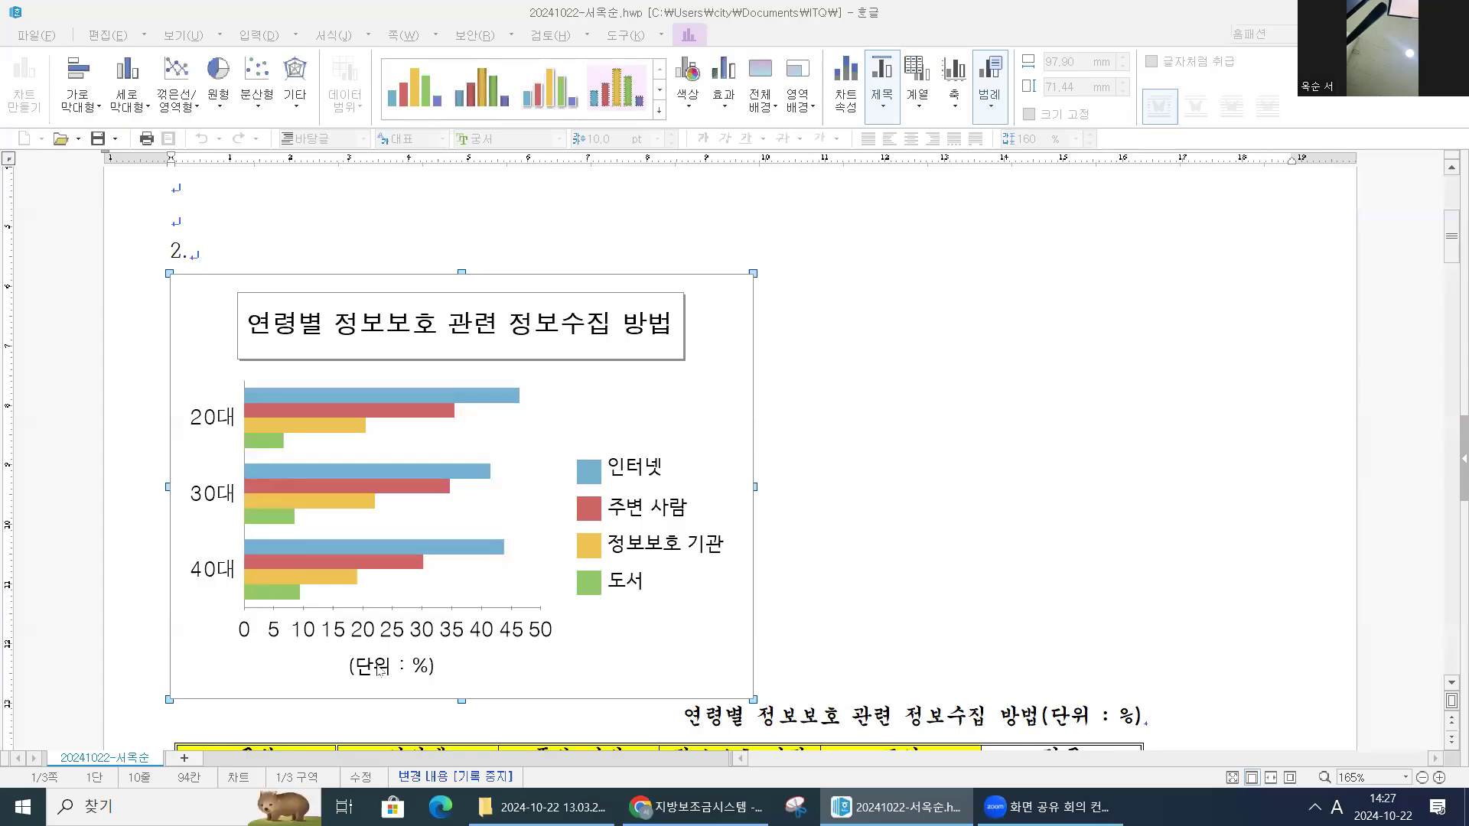
- Format the axis title "(단위 : %)" in 돋움 at 10 pt
{"action": "double_click", "coordinate": [379, 670]}
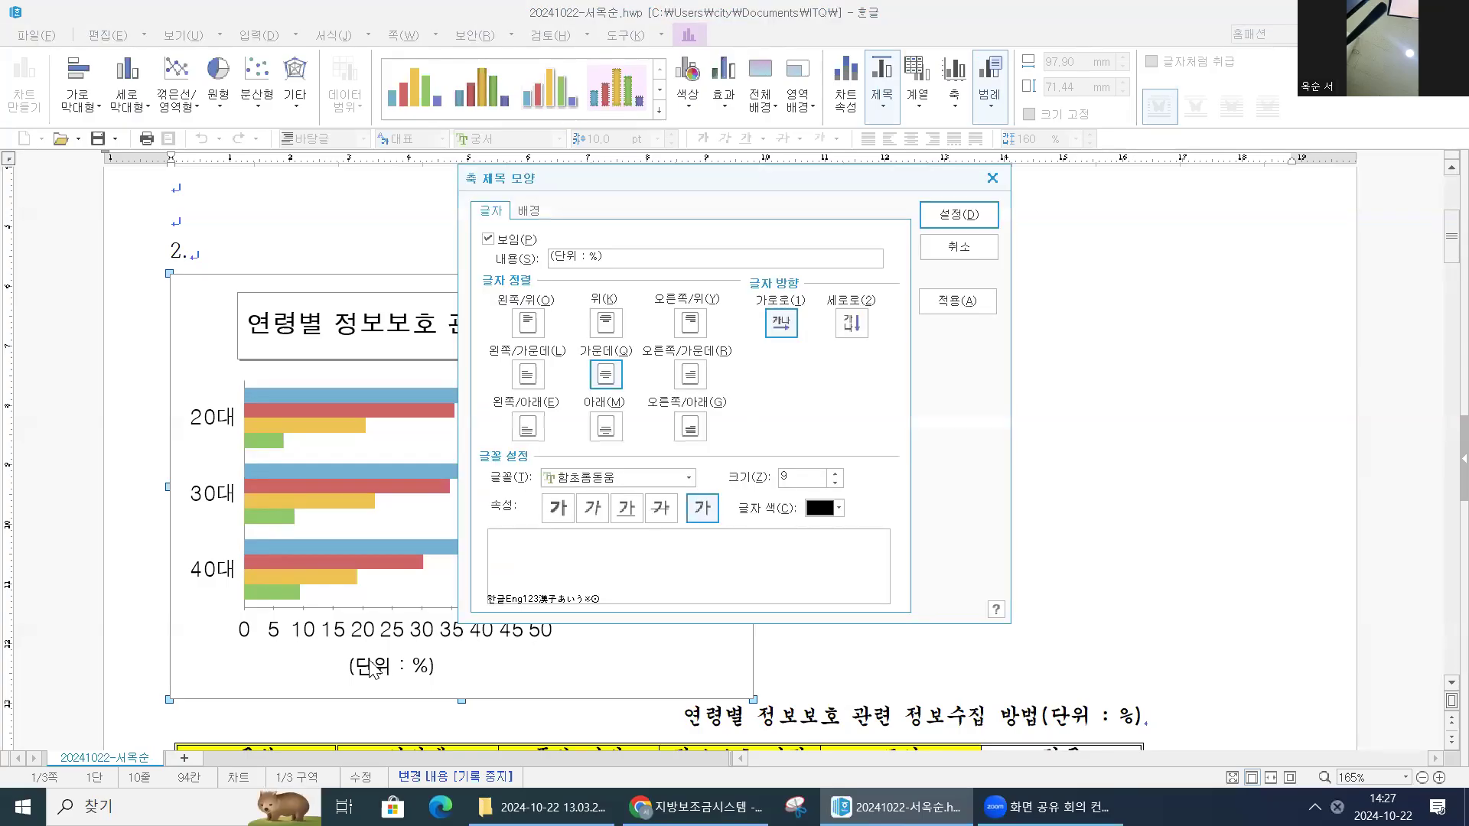
{"action": "left_click", "coordinate": [687, 479]}
{"action": "scroll", "coordinate": [584, 555], "scroll_direction": "up", "scroll_amount": 5}
{"action": "scroll", "coordinate": [584, 555], "scroll_direction": "up", "scroll_amount": 5}
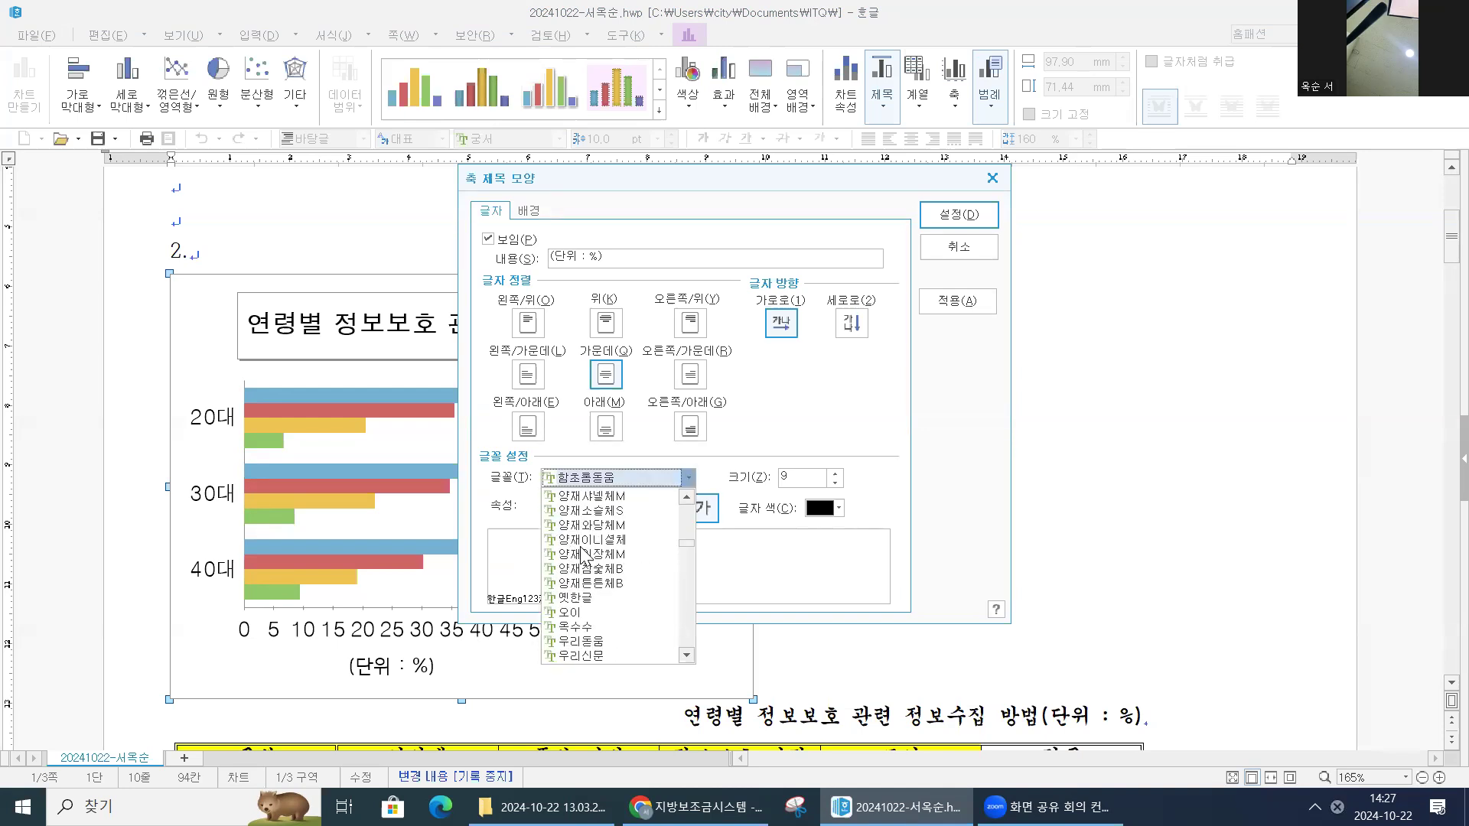
{"action": "scroll", "coordinate": [583, 550], "scroll_direction": "up", "scroll_amount": 8}
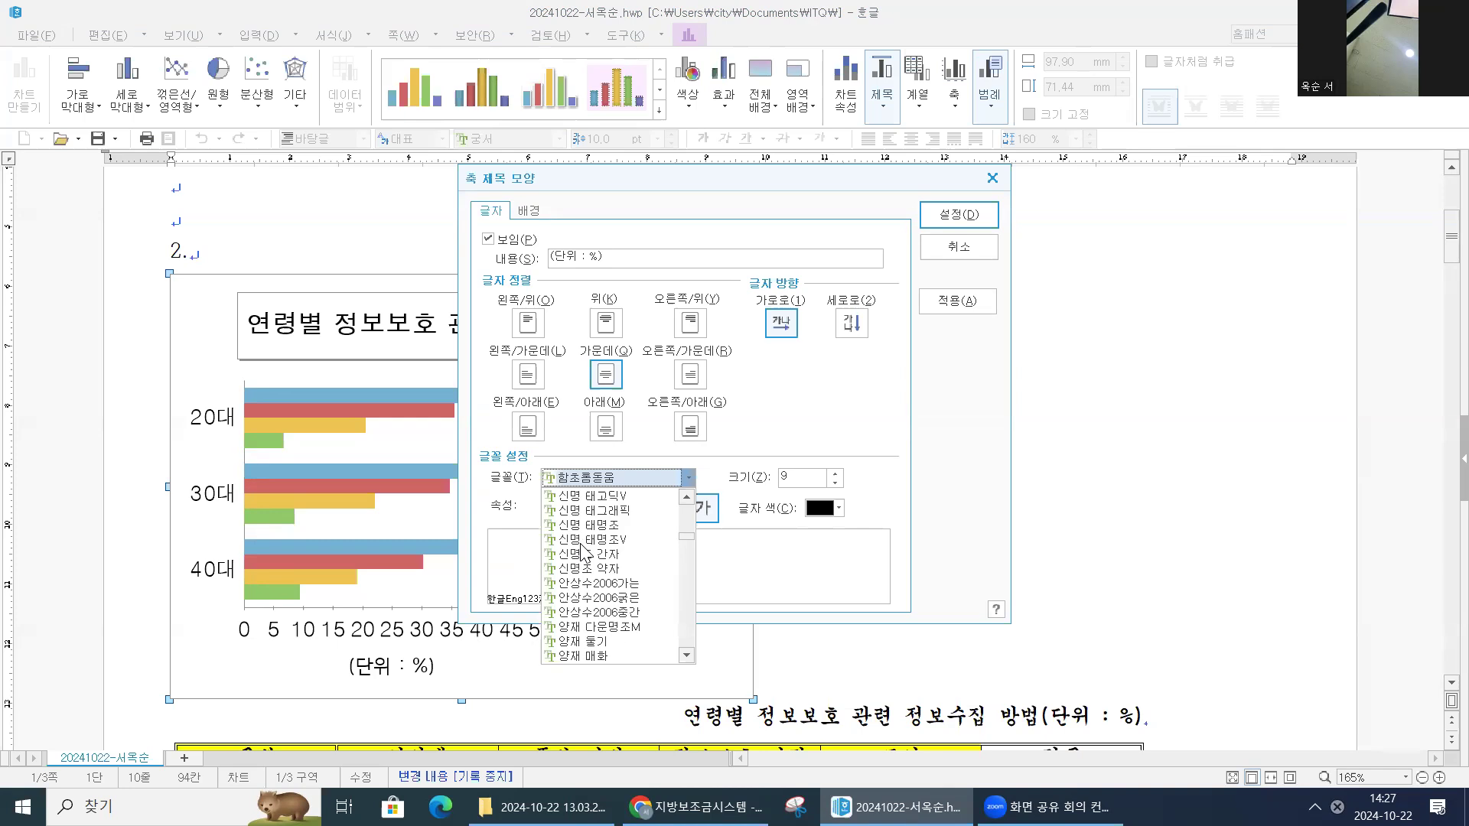
{"action": "scroll", "coordinate": [589, 551], "scroll_direction": "up", "scroll_amount": 5}
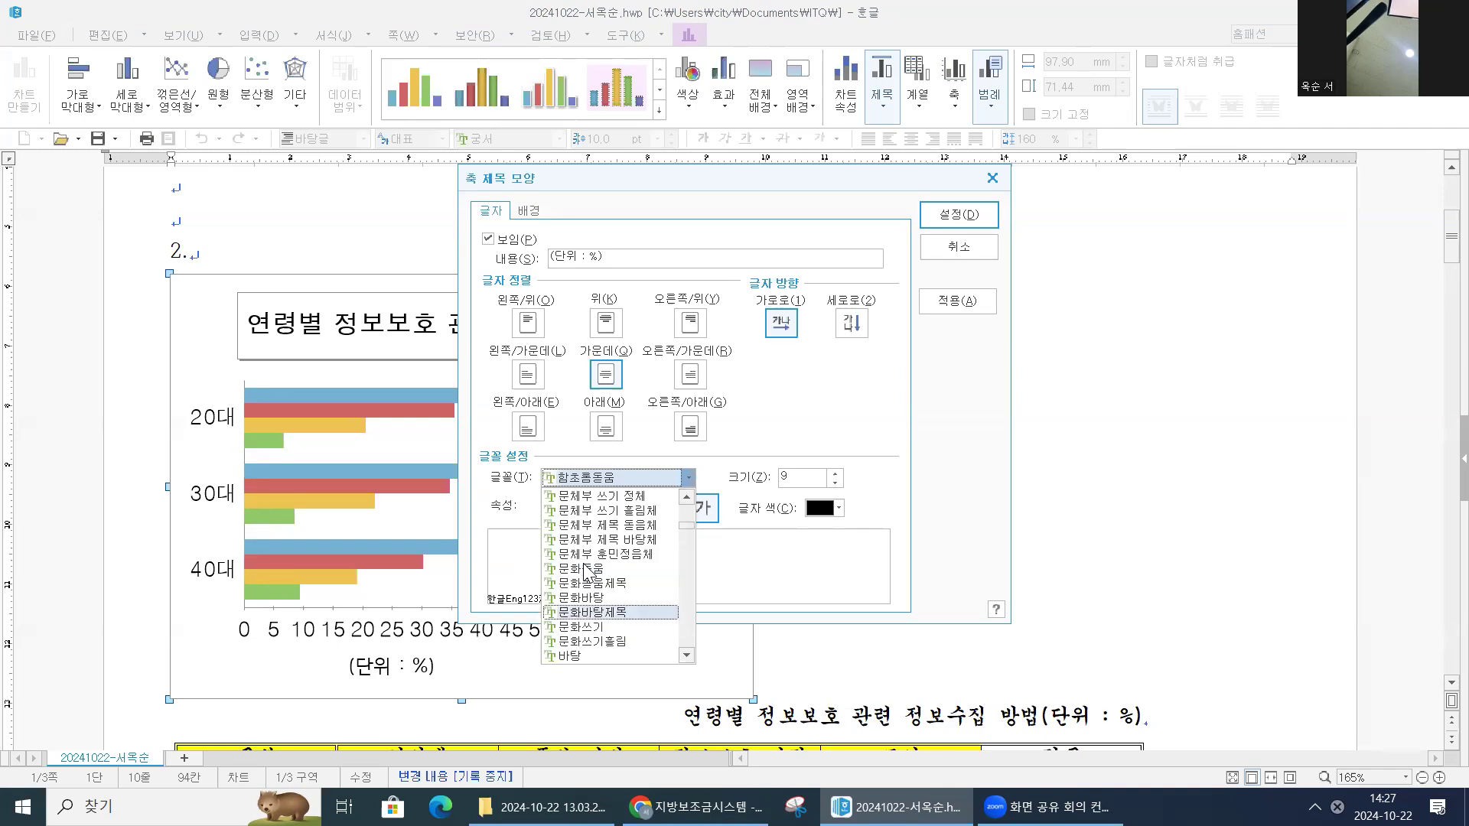
{"action": "scroll", "coordinate": [596, 529], "scroll_direction": "up", "scroll_amount": 1}
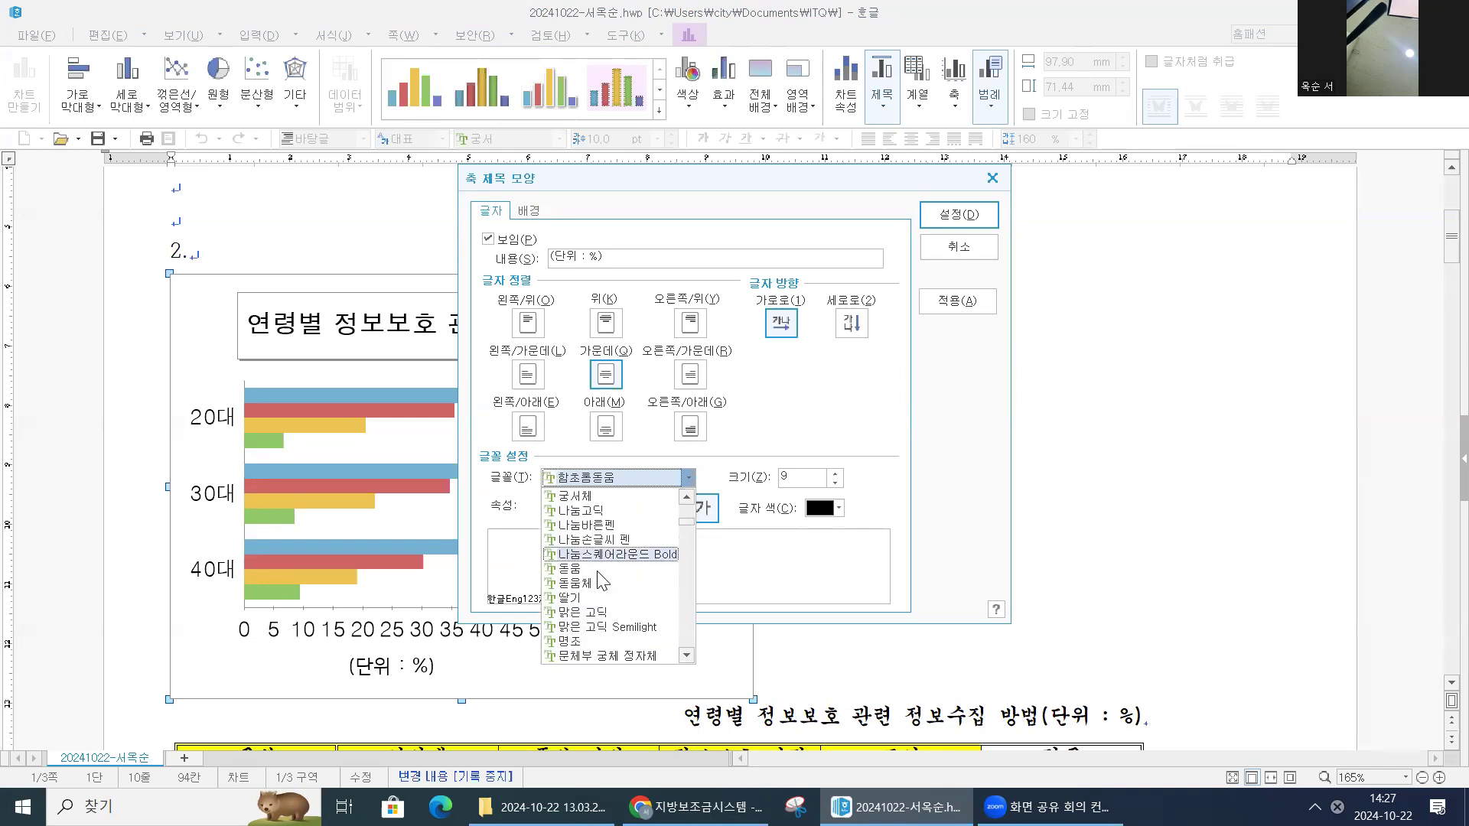
{"action": "left_click", "coordinate": [600, 569]}
{"action": "left_click", "coordinate": [835, 473]}
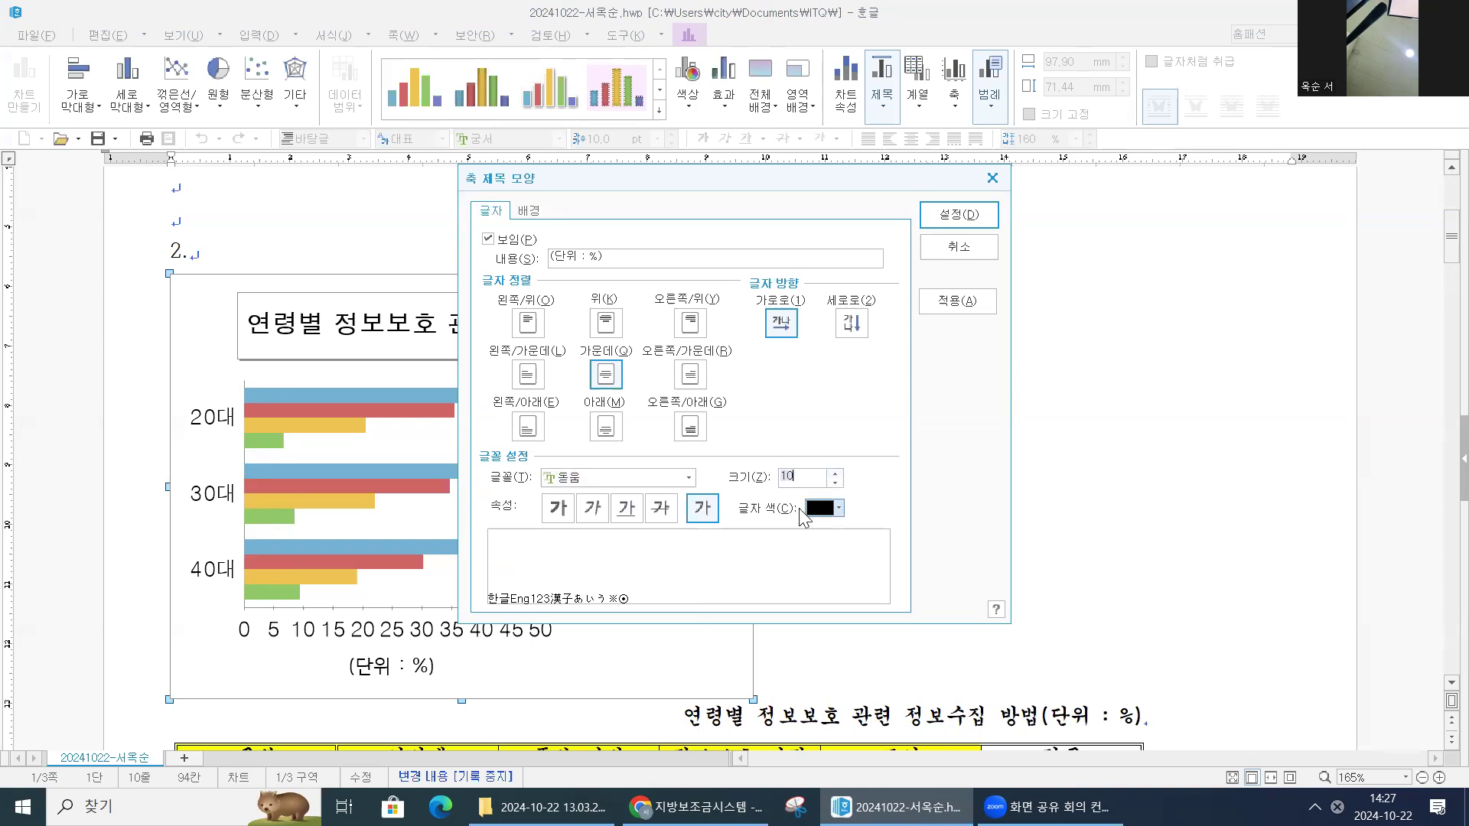
{"action": "left_click", "coordinate": [952, 216]}
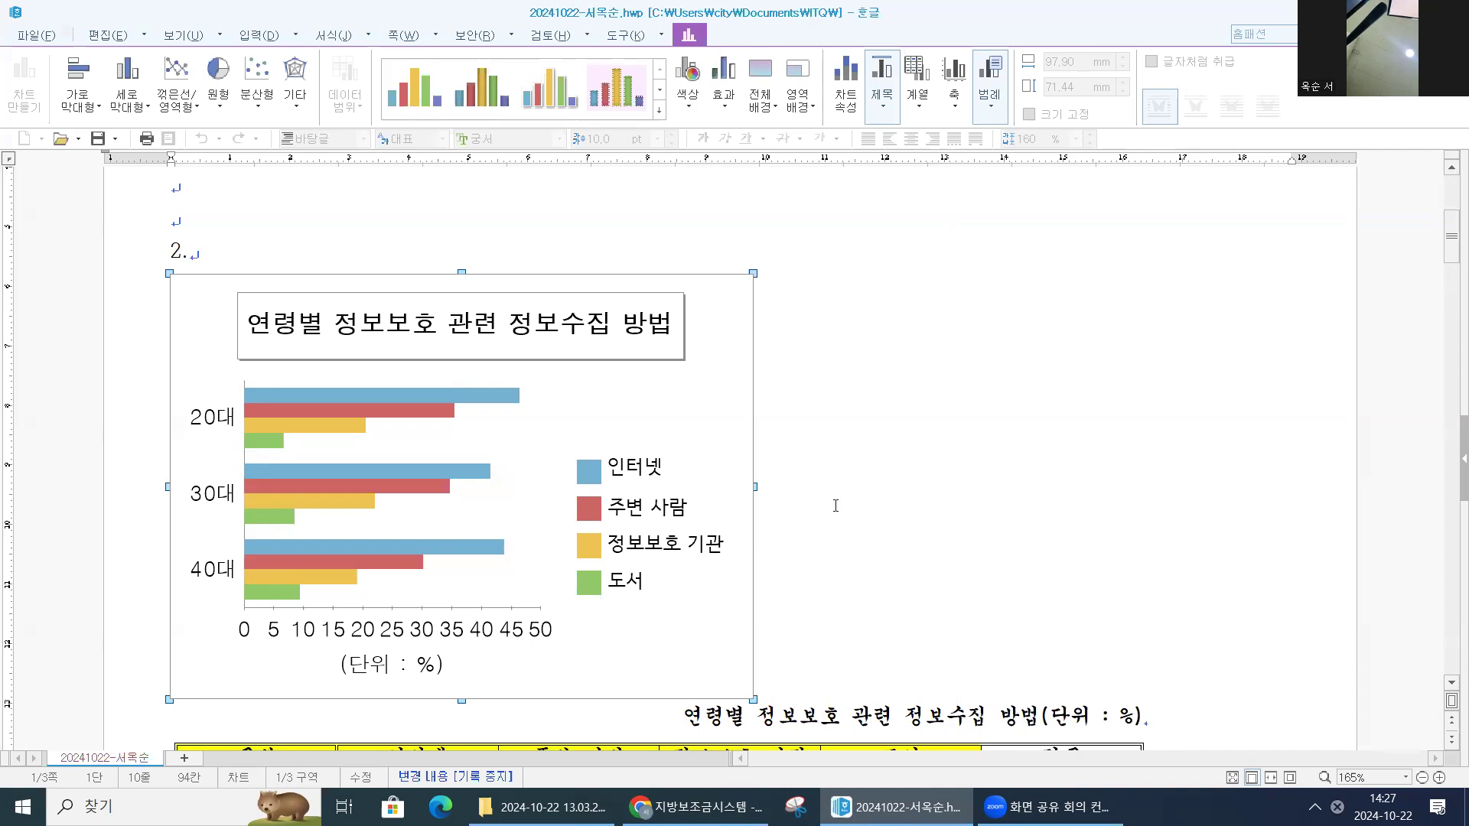
{"action": "left_click", "coordinate": [1304, 478]}
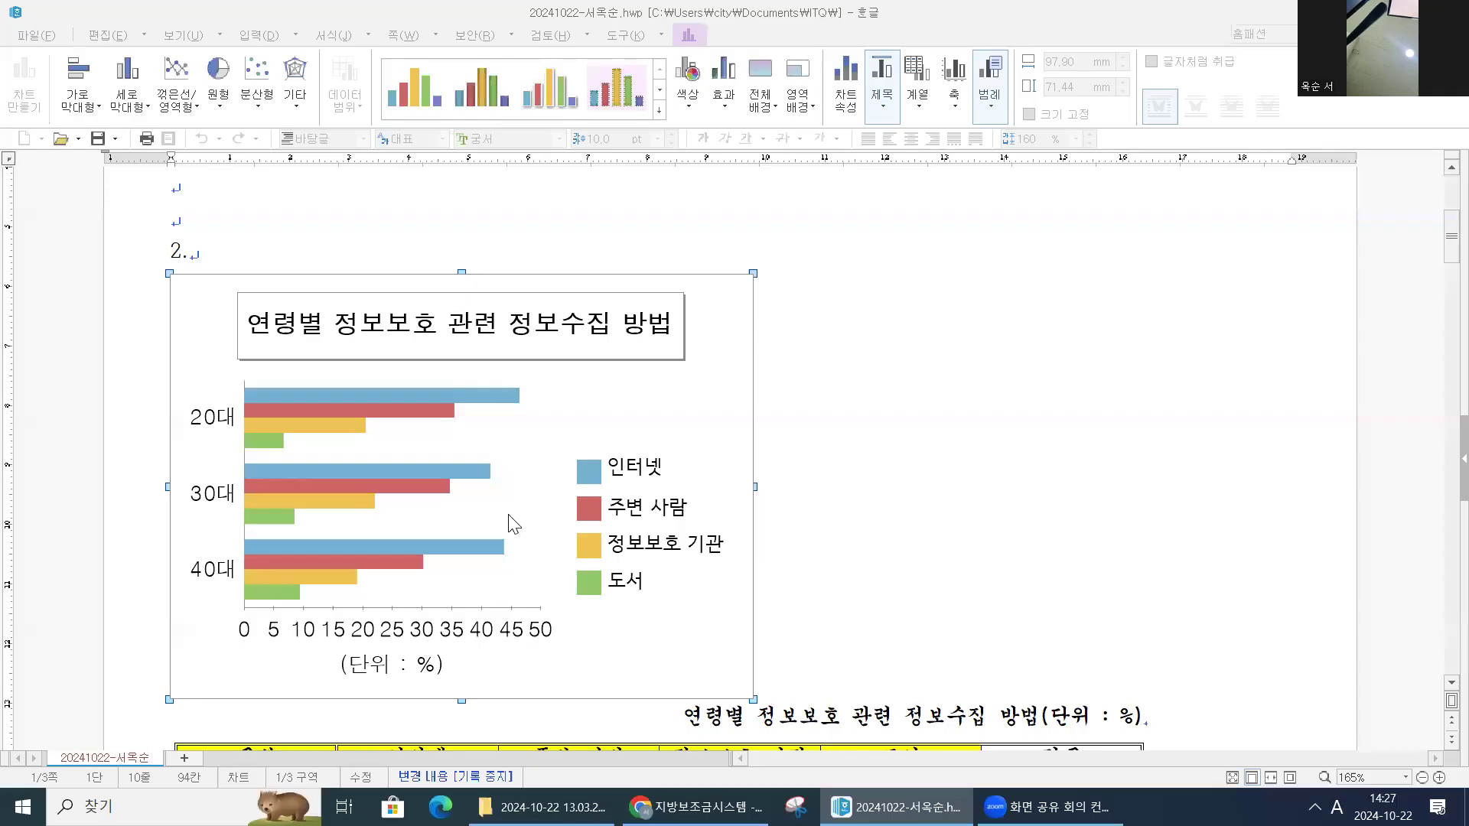
- Set the chart legend's font to 돋움 at 10 pt
{"action": "double_click", "coordinate": [645, 478]}
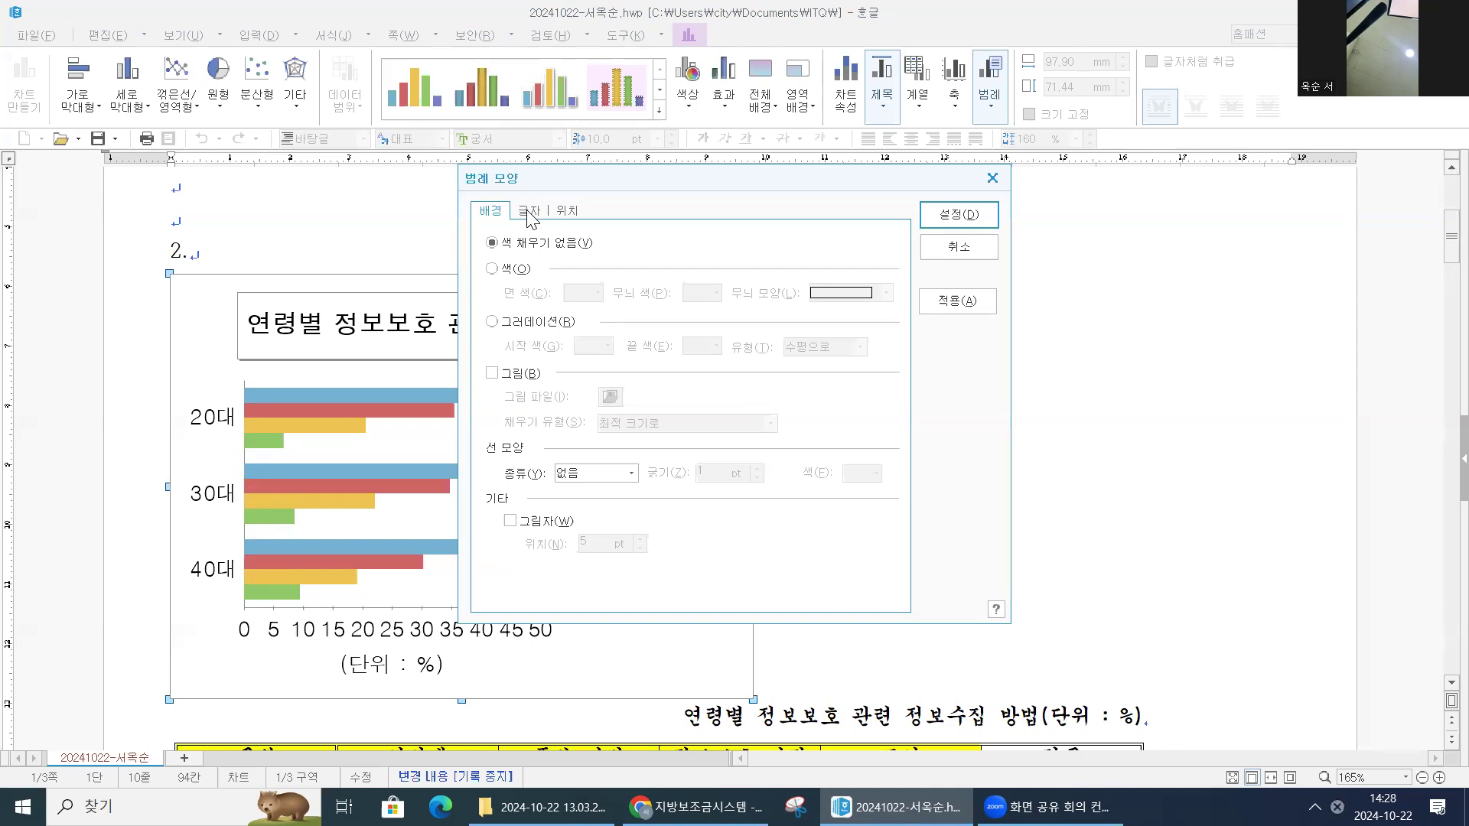
{"action": "left_click", "coordinate": [530, 218]}
{"action": "left_click", "coordinate": [612, 478]}
{"action": "scroll", "coordinate": [626, 579], "scroll_direction": "up", "scroll_amount": 2}
{"action": "scroll", "coordinate": [626, 578], "scroll_direction": "up", "scroll_amount": 10}
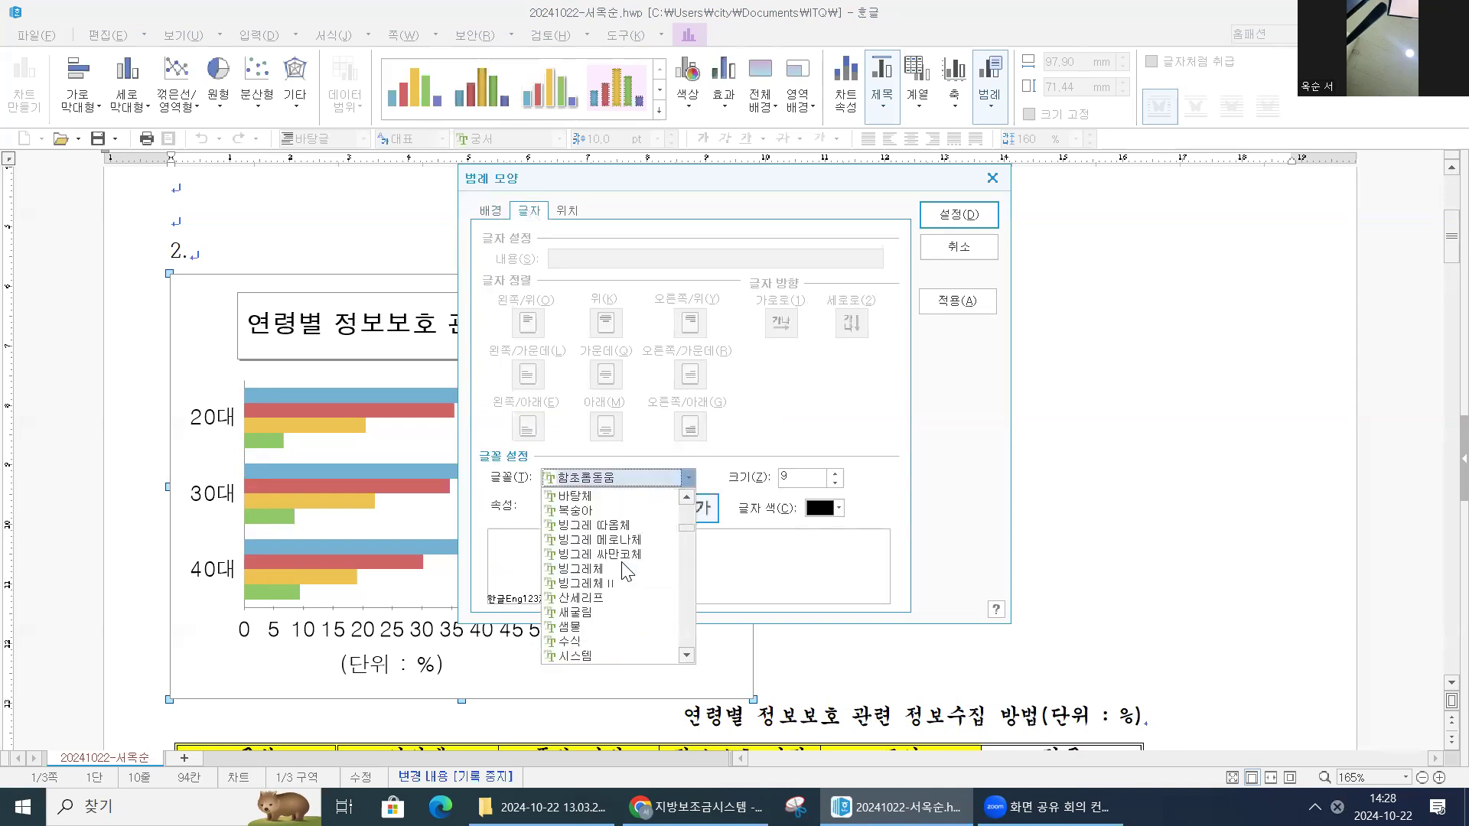
{"action": "scroll", "coordinate": [589, 531], "scroll_direction": "up", "scroll_amount": 5}
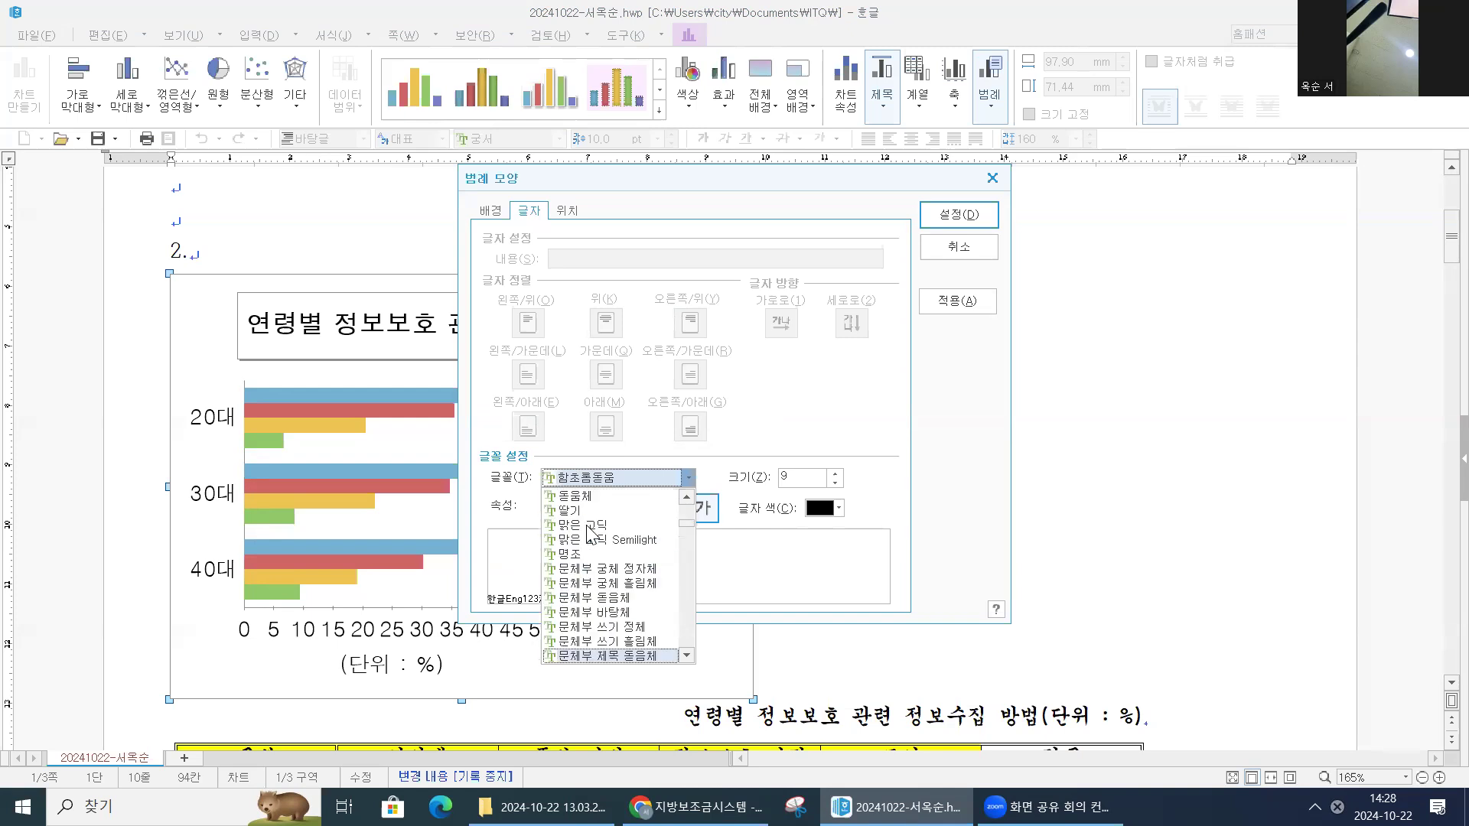
{"action": "scroll", "coordinate": [590, 529], "scroll_direction": "up", "scroll_amount": 1}
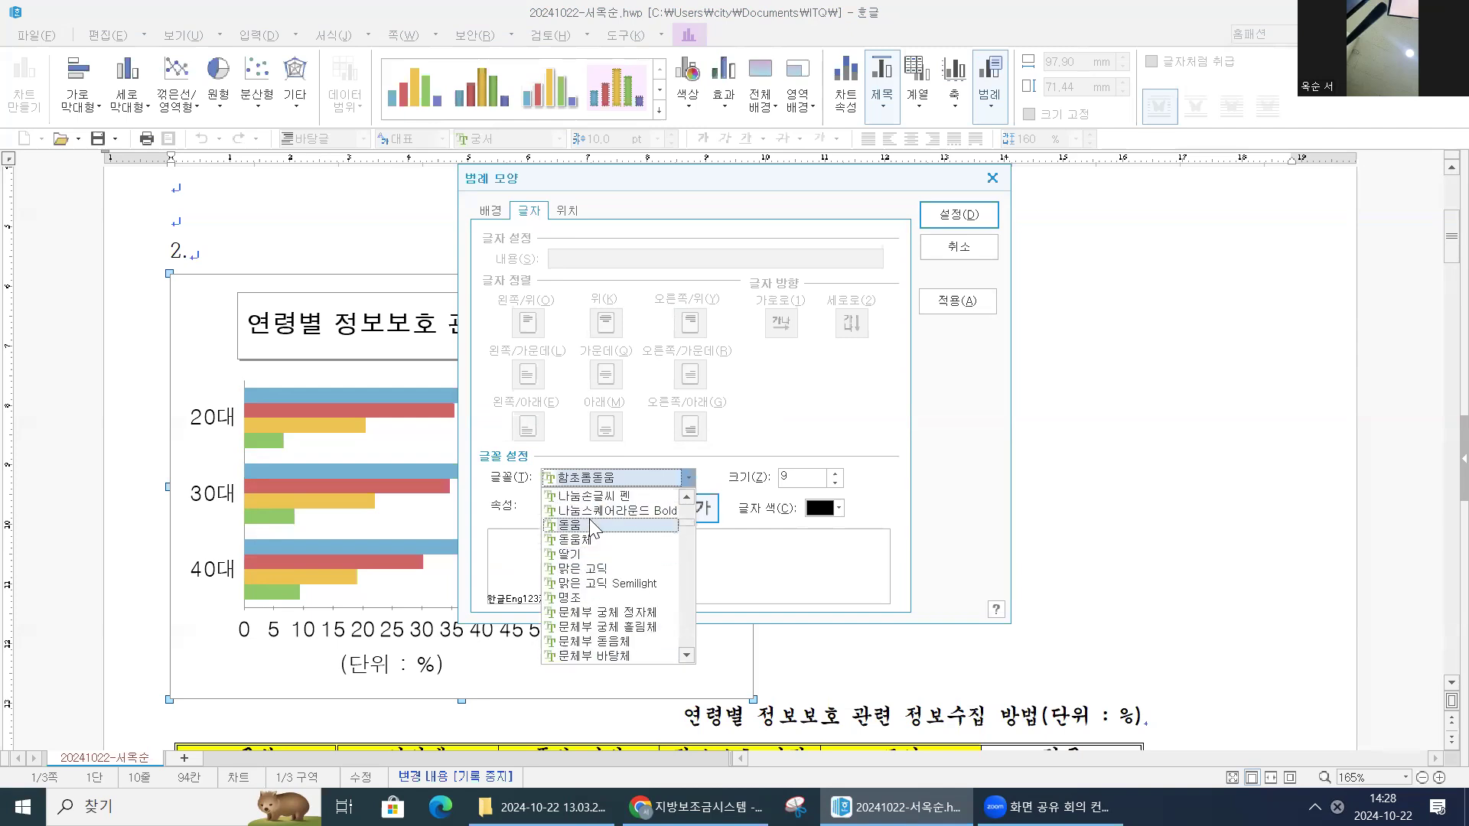
{"action": "left_click", "coordinate": [591, 528]}
{"action": "left_click", "coordinate": [836, 472]}
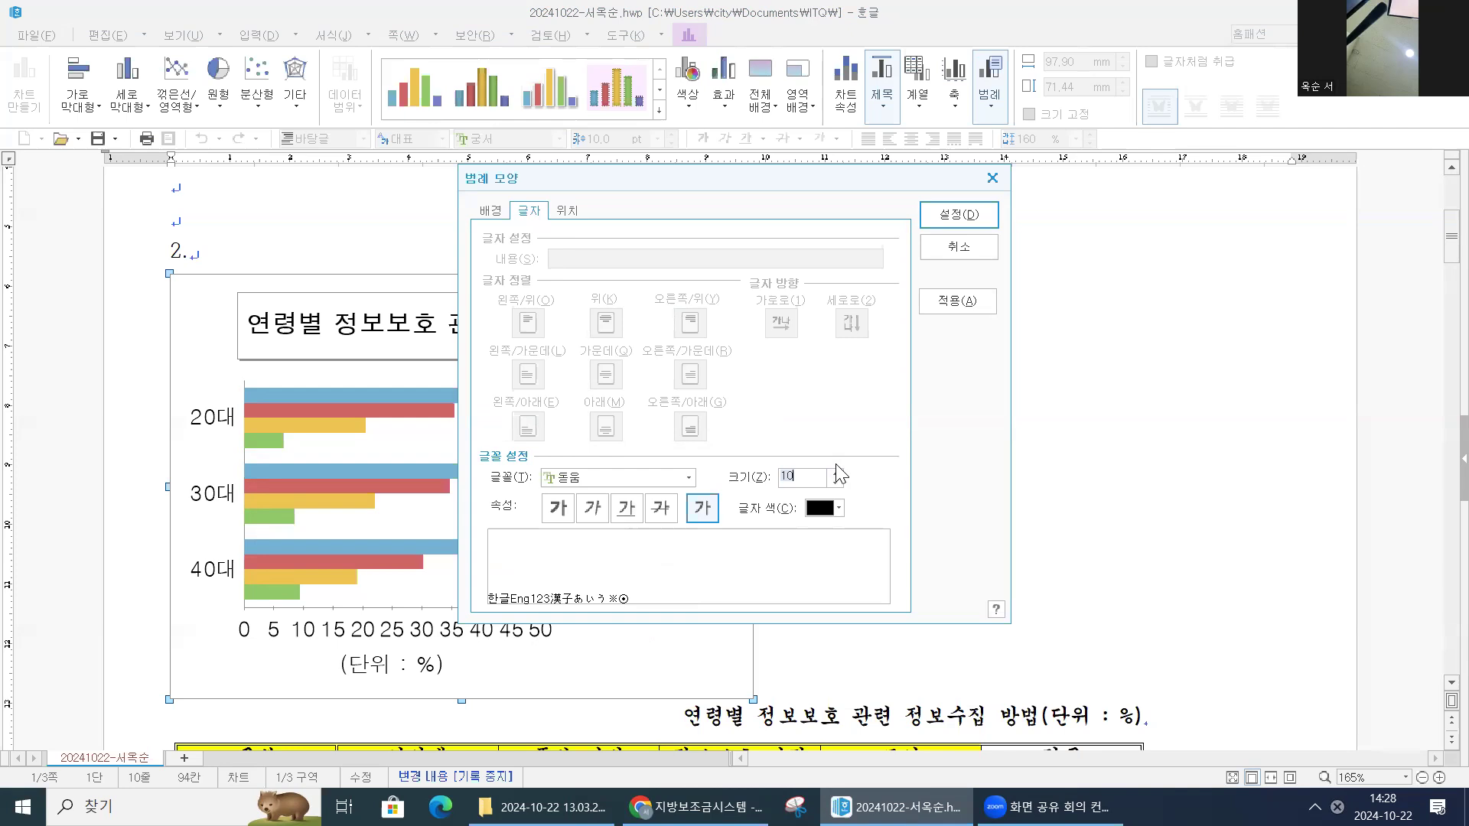
- Give the legend a single-line border (한 줄로) and apply the legend settings
{"action": "left_click", "coordinate": [485, 211]}
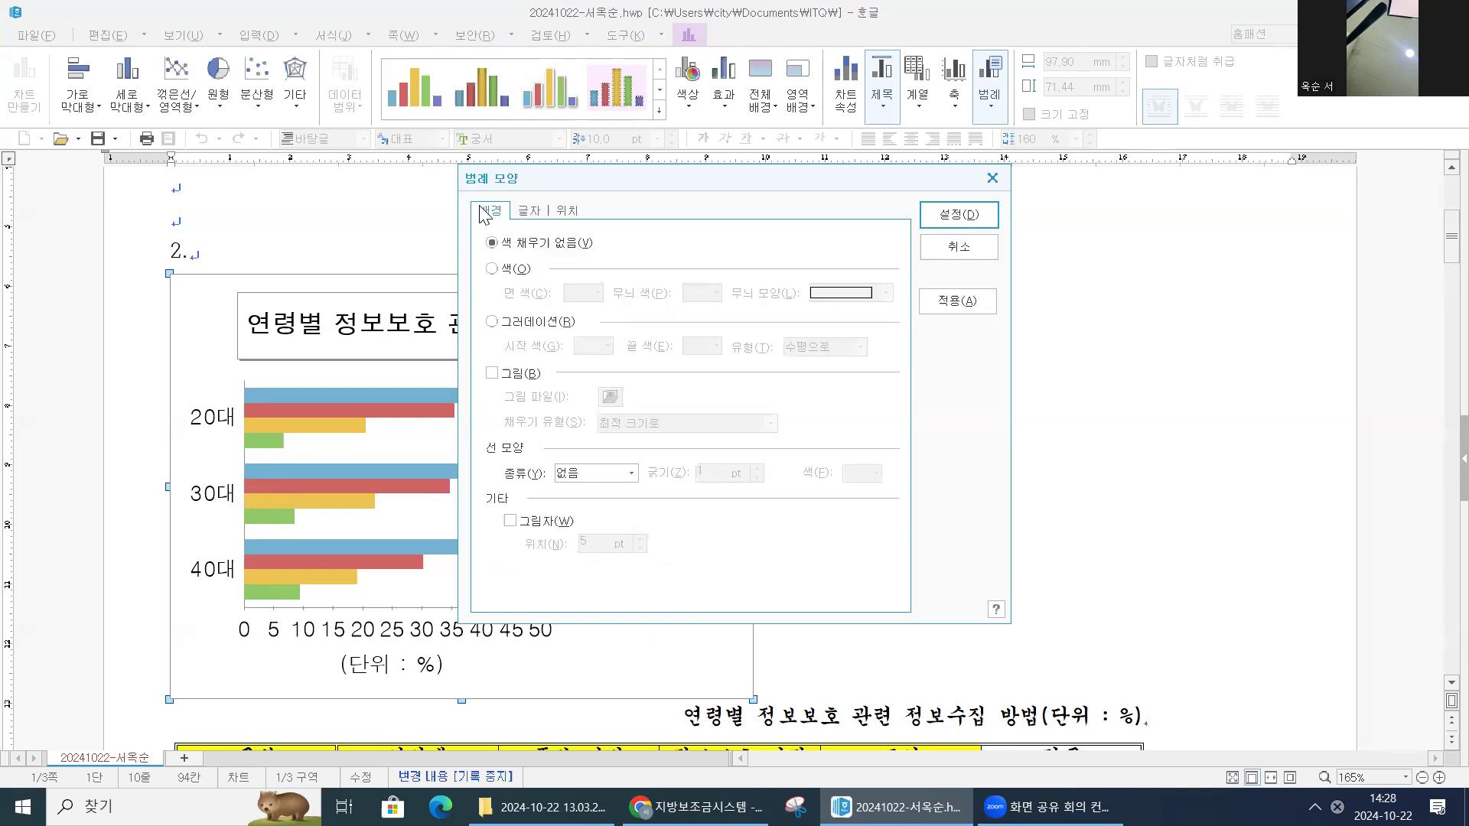
{"action": "left_click", "coordinate": [610, 477]}
{"action": "left_click", "coordinate": [614, 507]}
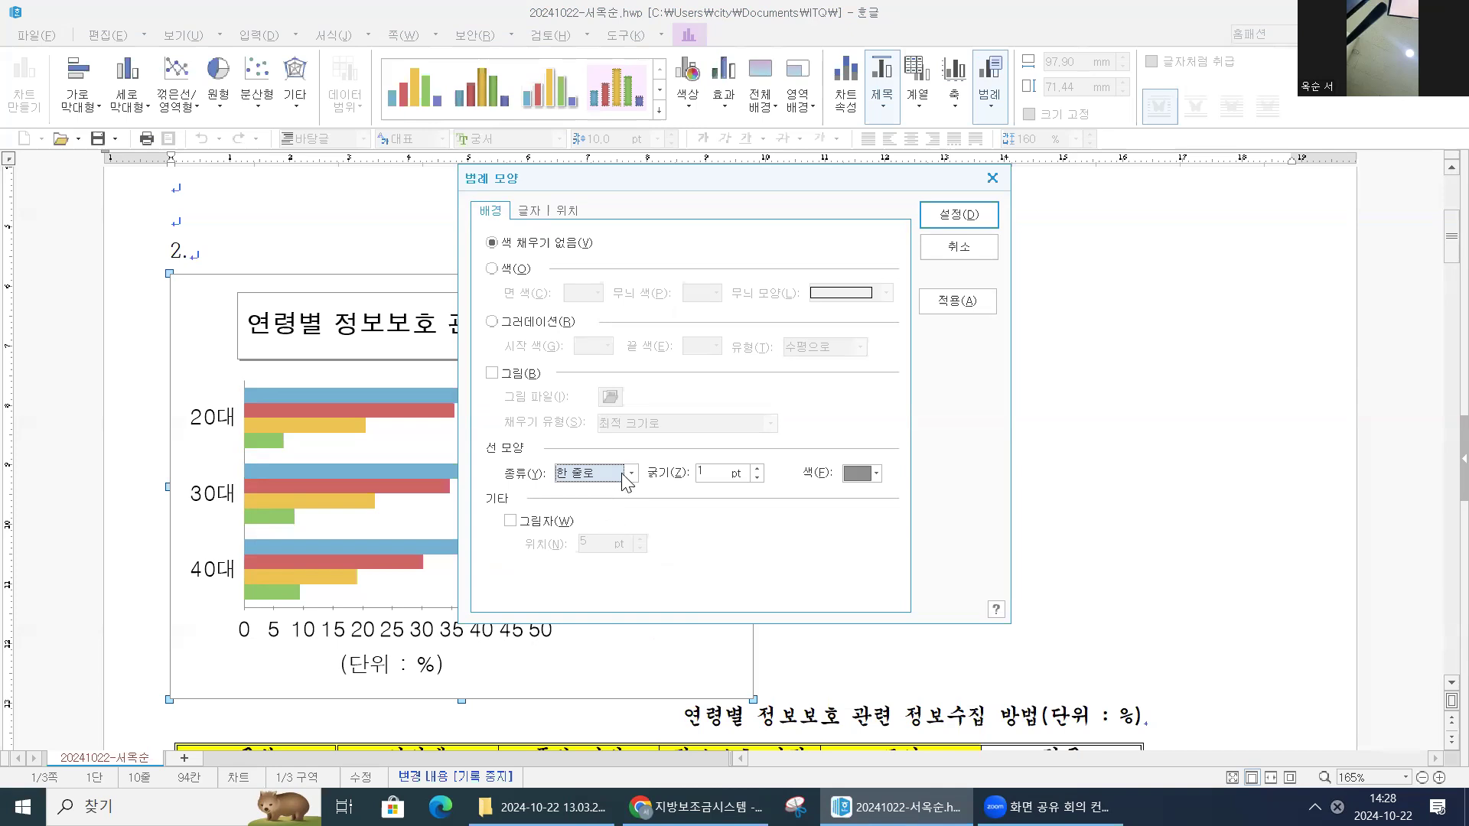
{"action": "left_click", "coordinate": [540, 214]}
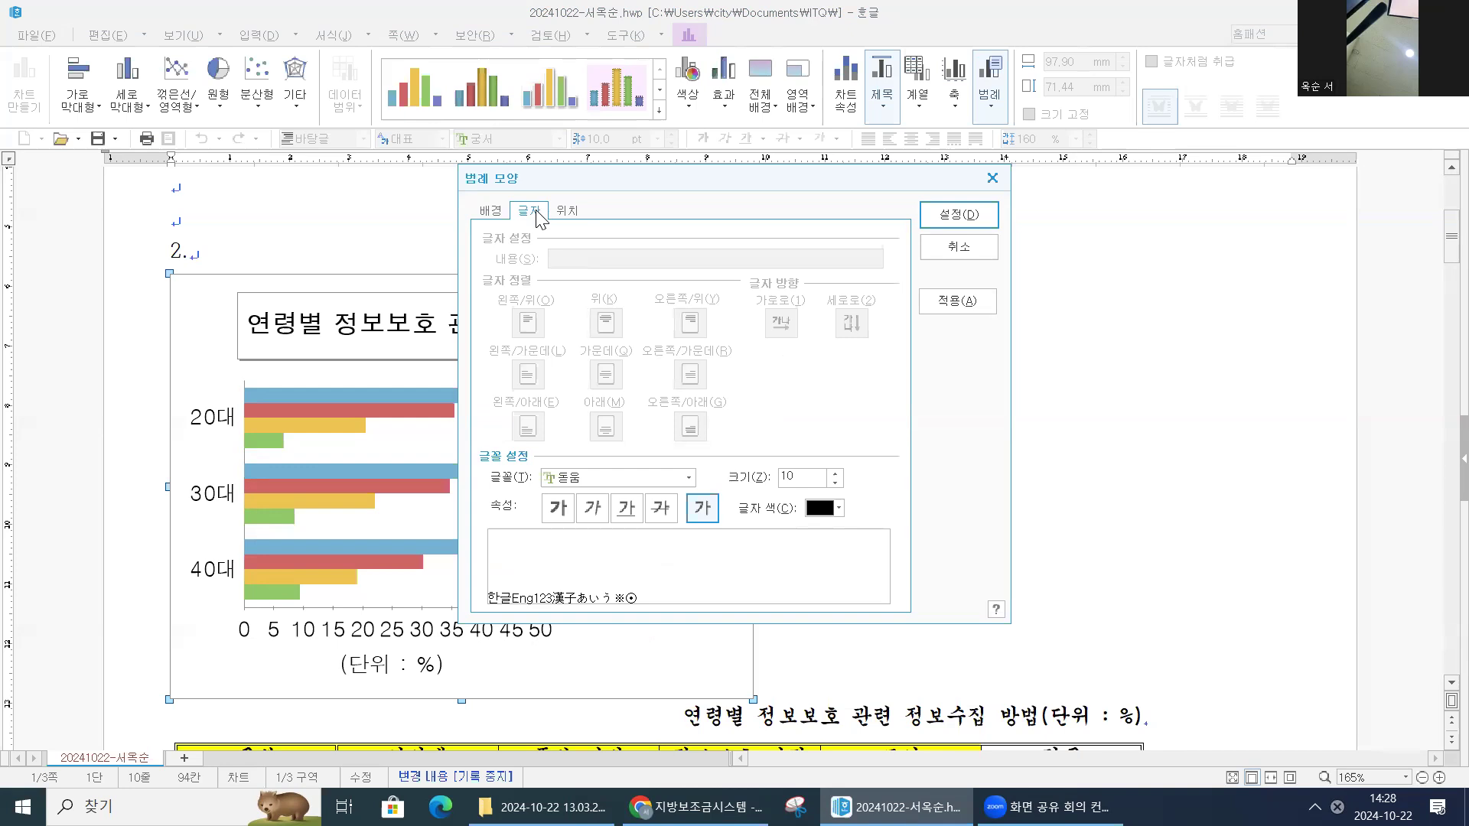
{"action": "left_click", "coordinate": [987, 223]}
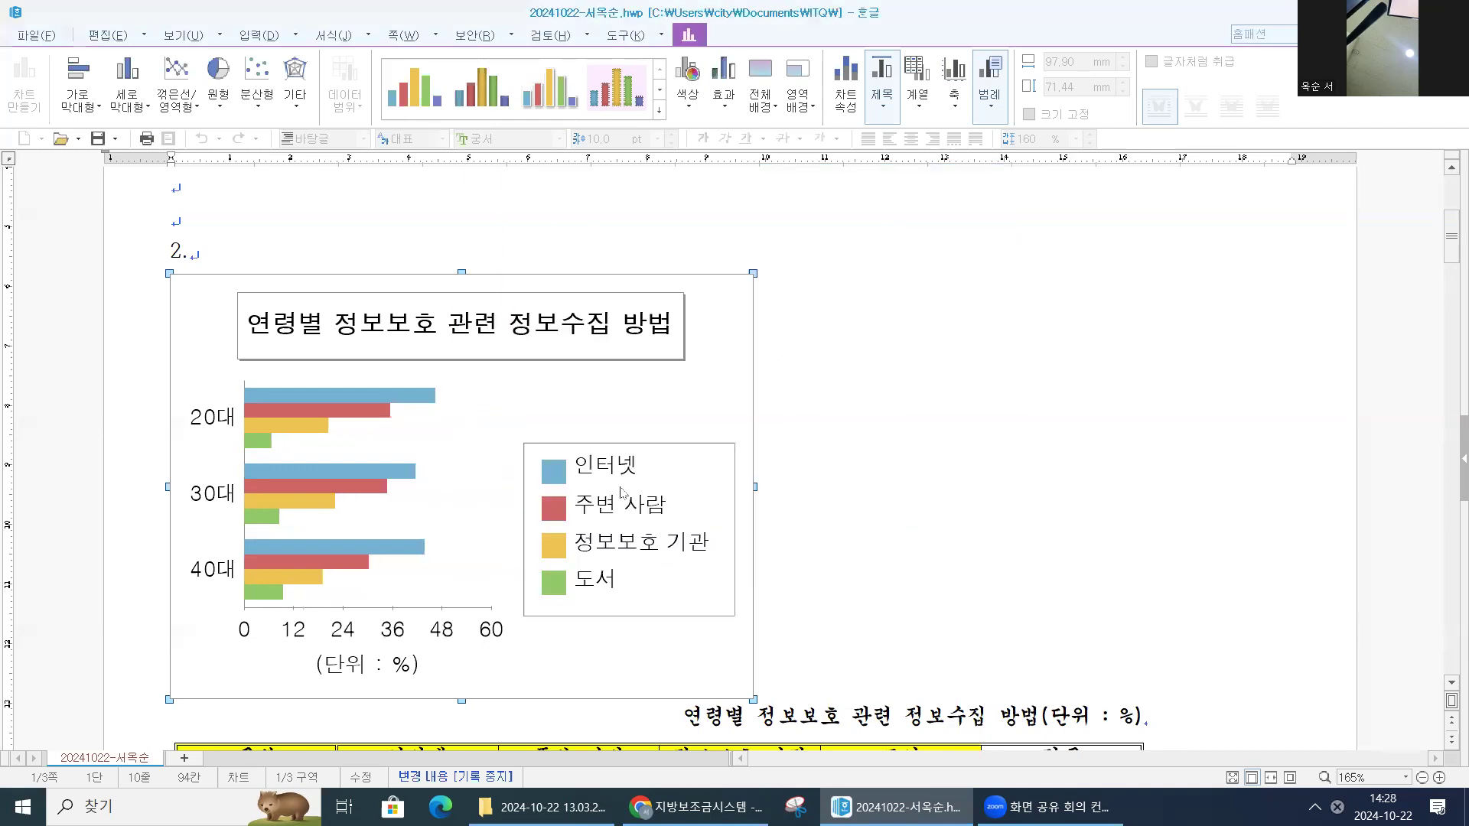
- Check the legend's font and background settings once more
{"action": "left_click", "coordinate": [622, 470]}
{"action": "double_click", "coordinate": [622, 471]}
{"action": "left_click", "coordinate": [530, 210]}
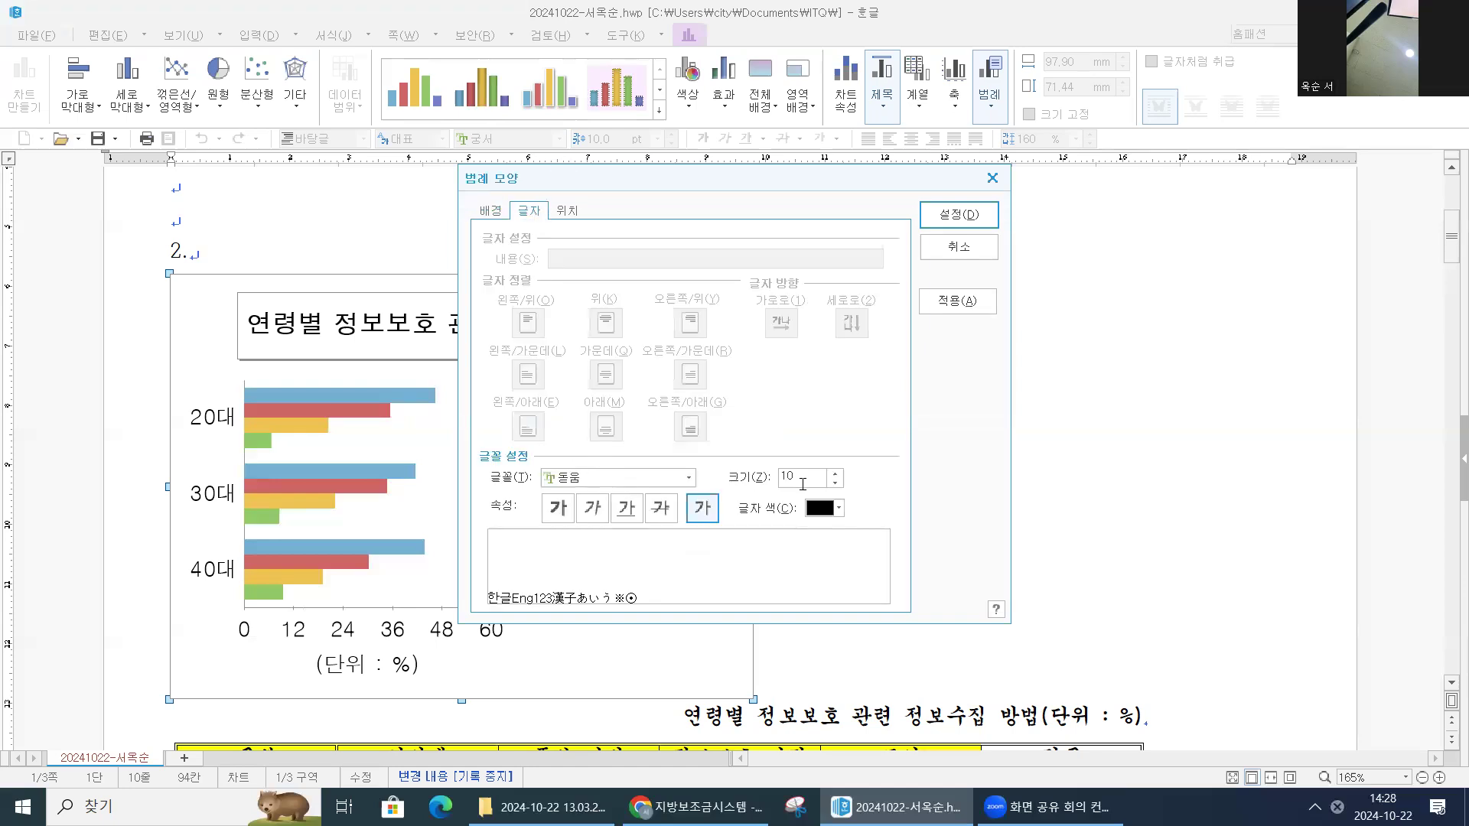
{"action": "left_click", "coordinate": [490, 210]}
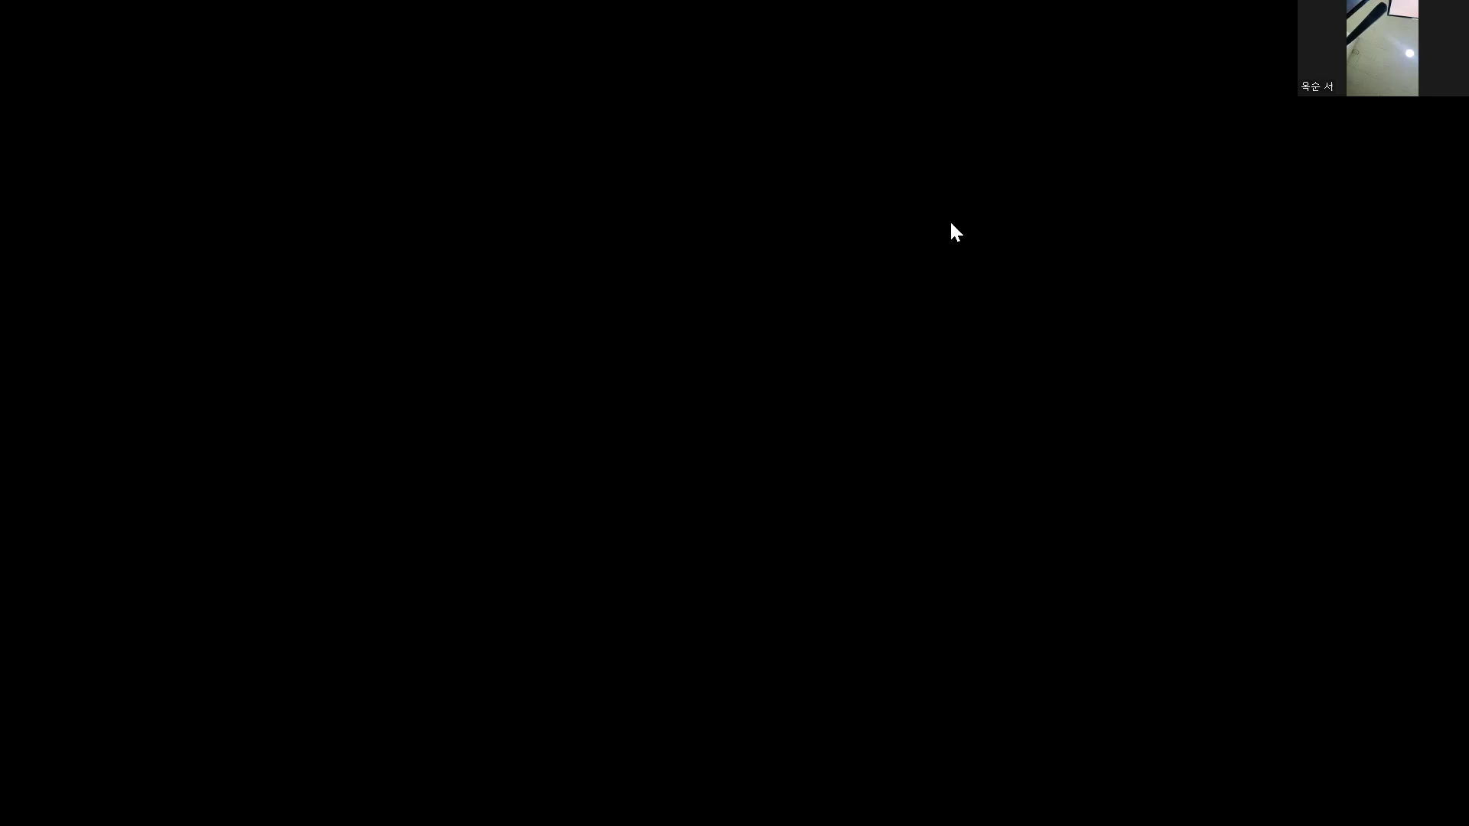
{"action": "left_click", "coordinate": [951, 217]}
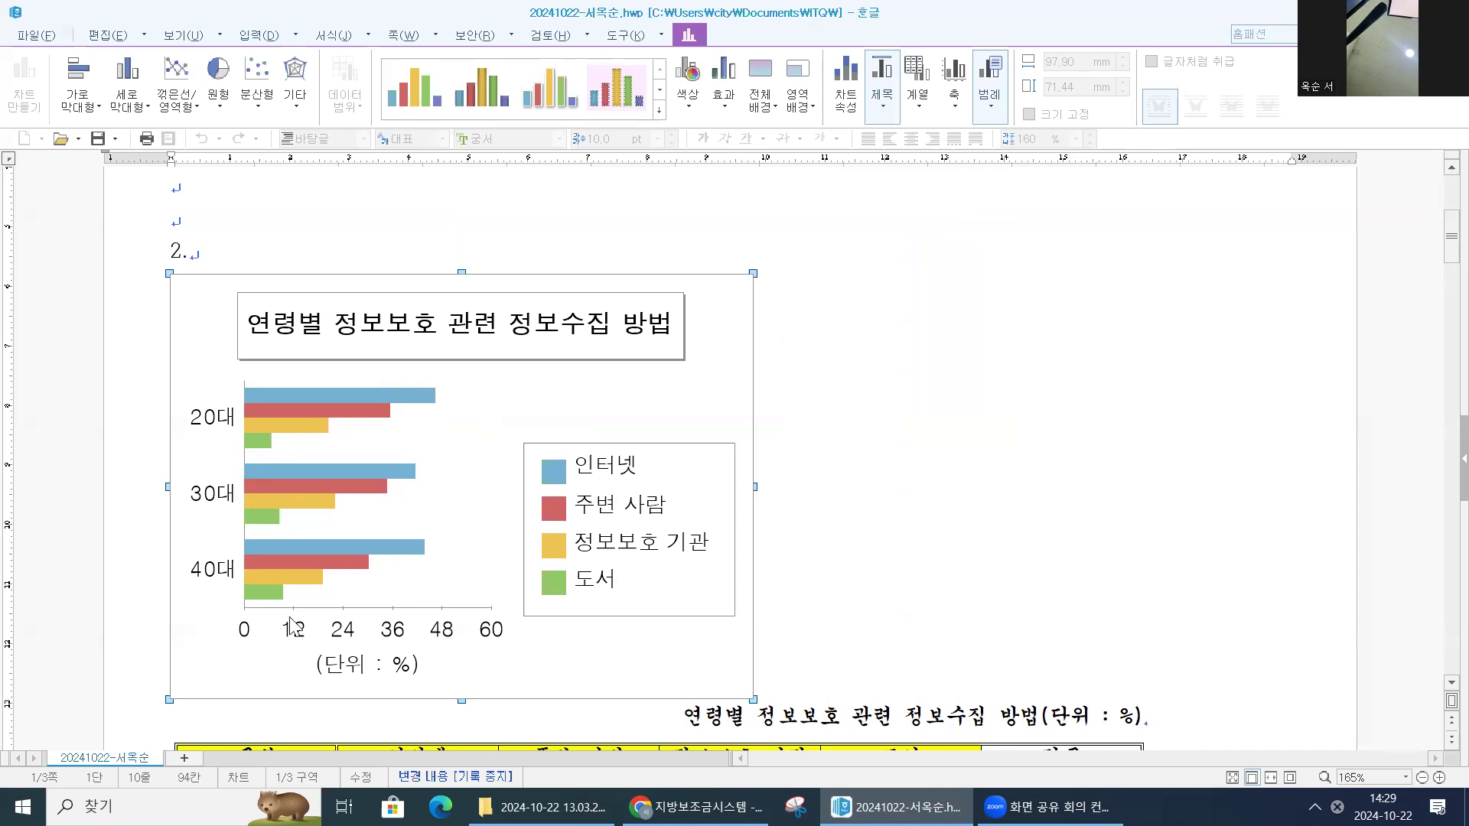
- Turn off automatic scaling for the value axis, set its maximum to 50 and major gridlines to 10, and leave chart editing
{"action": "left_click", "coordinate": [319, 609]}
{"action": "double_click", "coordinate": [334, 612]}
{"action": "left_click", "coordinate": [550, 261]}
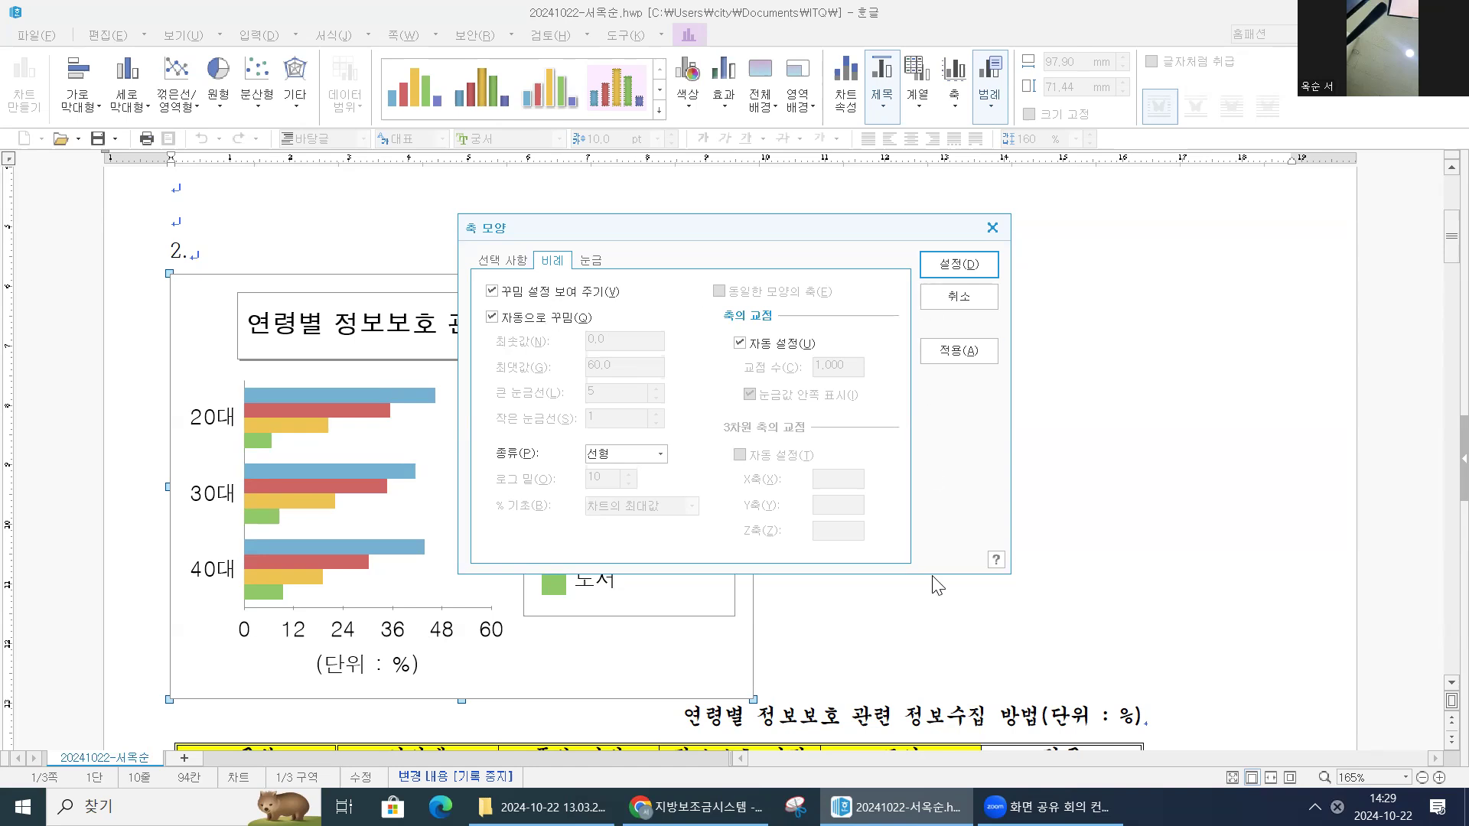
{"action": "left_click", "coordinate": [468, 461]}
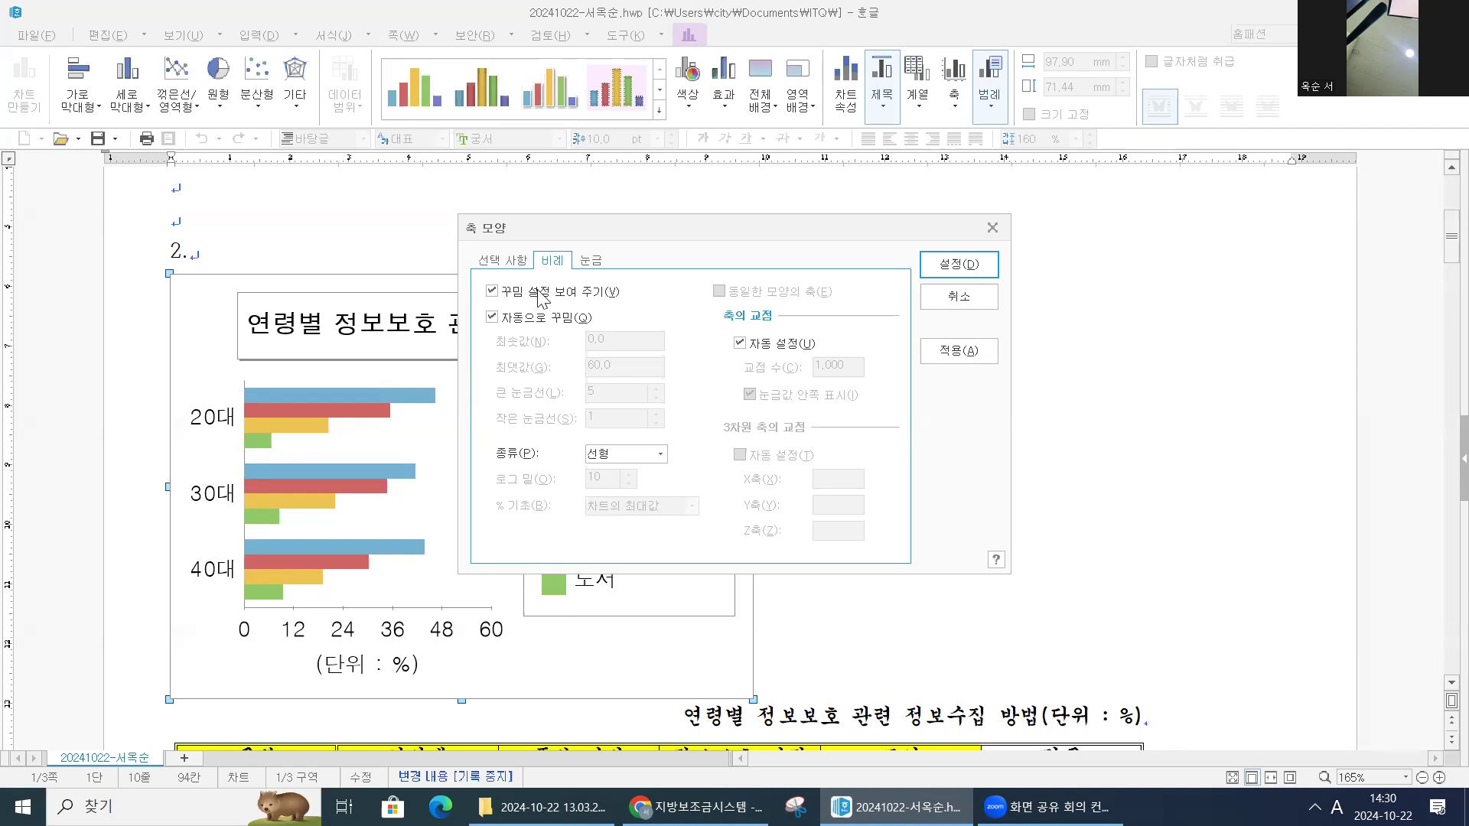
{"action": "left_click", "coordinate": [492, 318]}
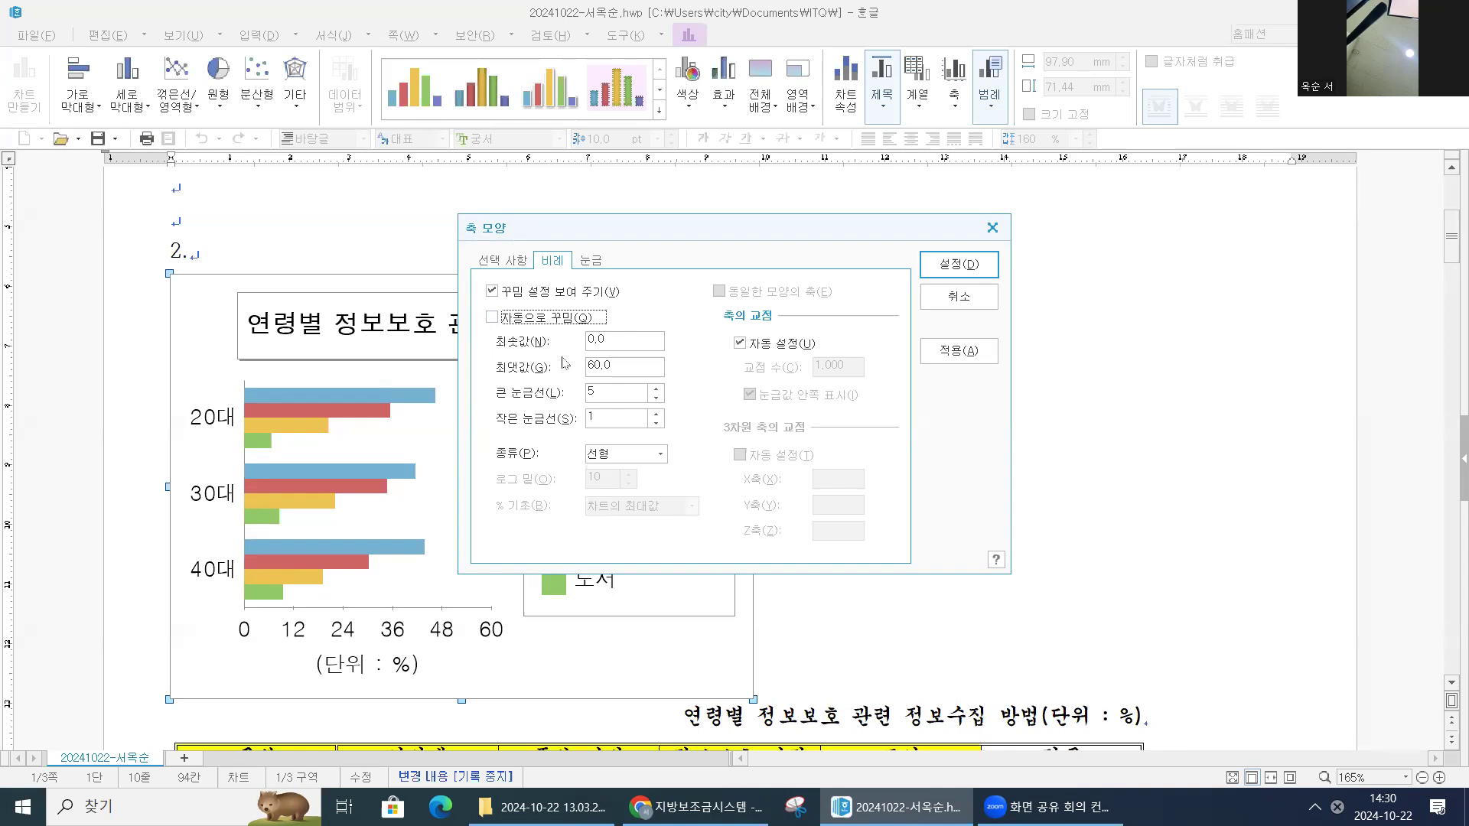
{"action": "left_click_drag", "start_coordinate": [635, 368], "coordinate": [566, 369]}
{"action": "type", "text": "50"}
{"action": "left_click", "coordinate": [586, 393]}
{"action": "key", "text": "Delete"}
{"action": "type", "text": "10"}
{"action": "left_click", "coordinate": [959, 264]}
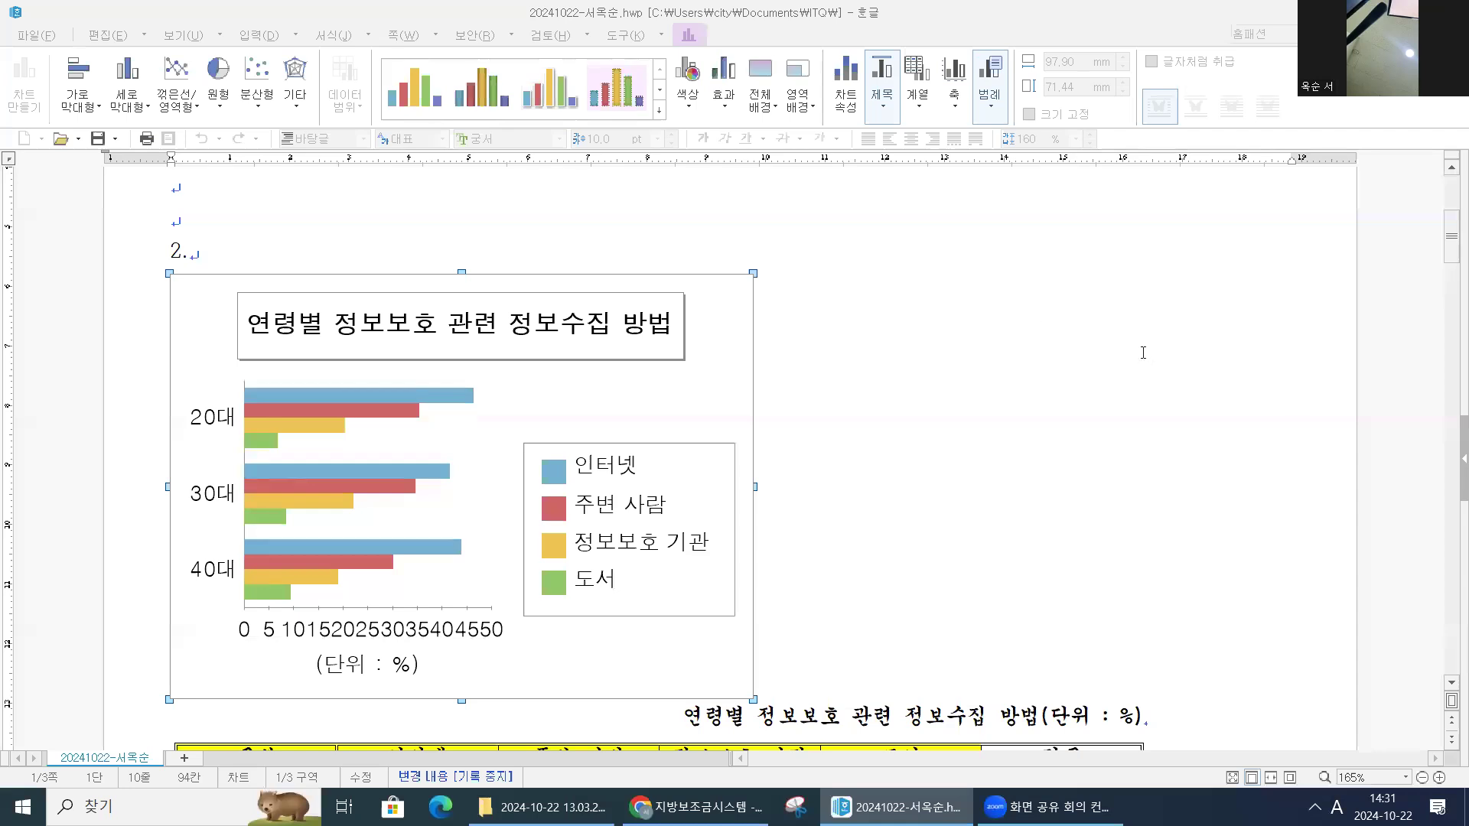
{"action": "key", "text": "Escape"}
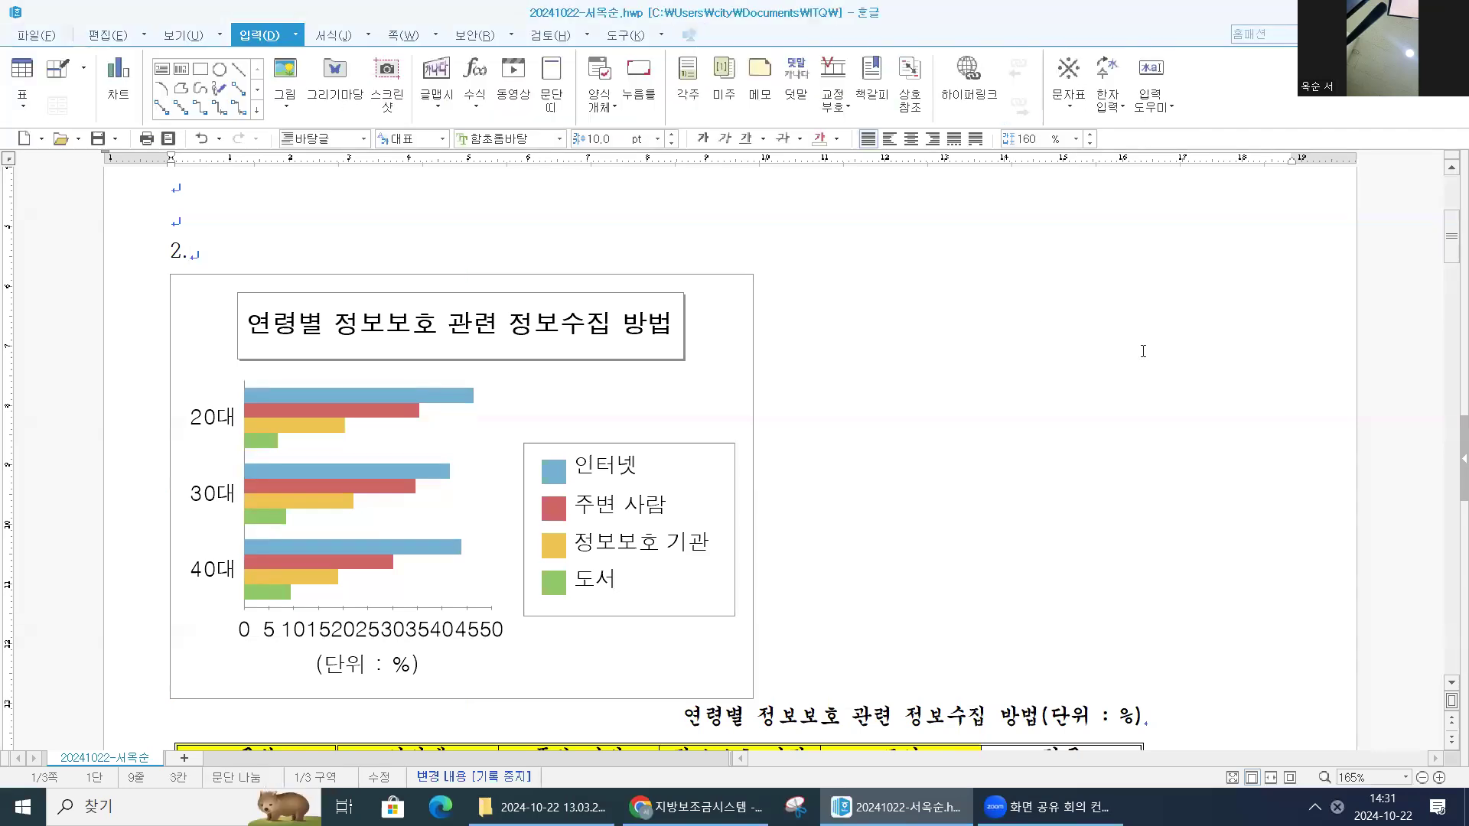
- Widen the chart to about 162 mm so that it spans the width of the table below
{"action": "left_click", "coordinate": [720, 391]}
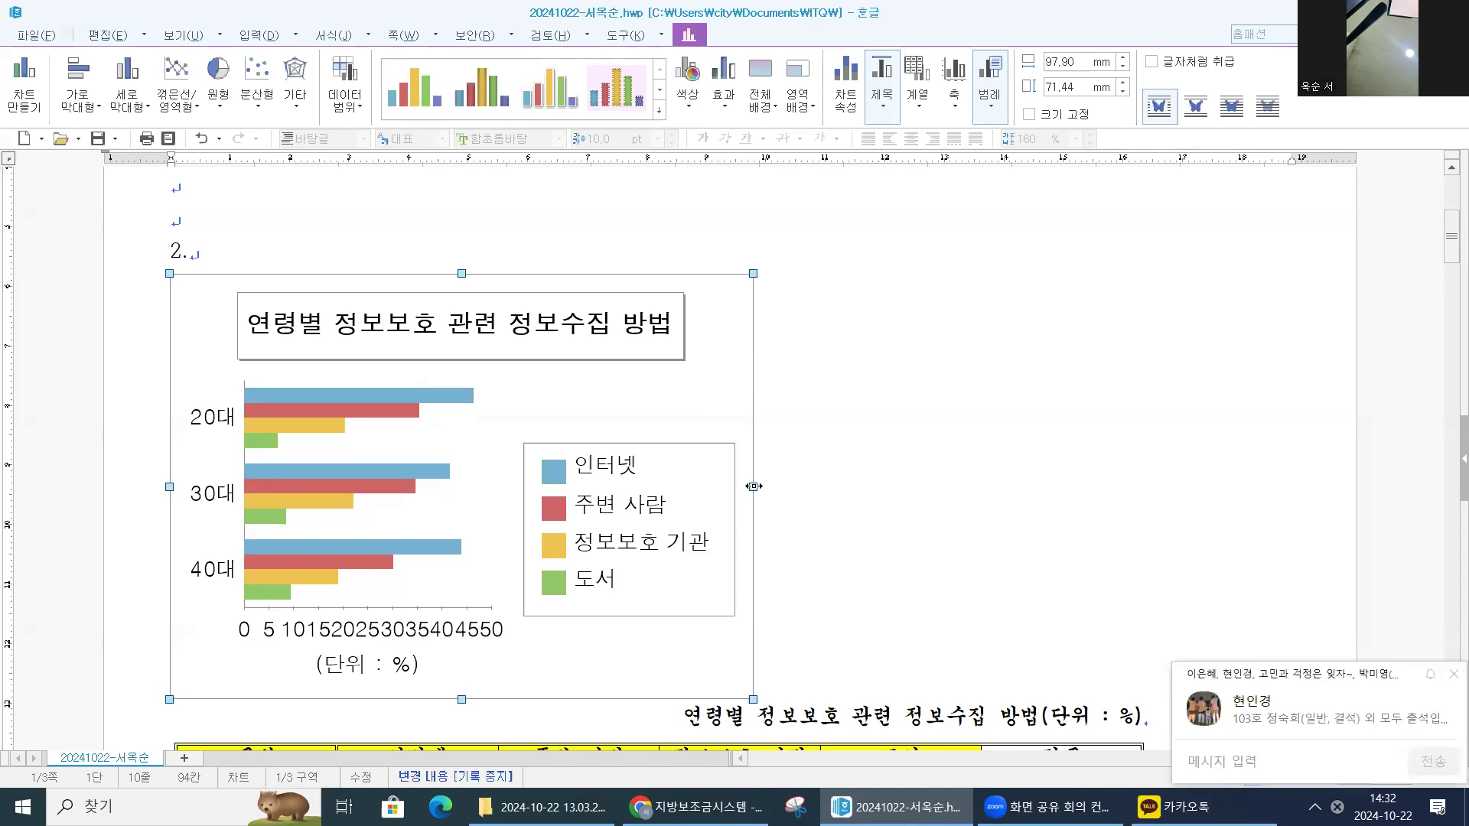
{"action": "left_click", "coordinate": [1443, 682]}
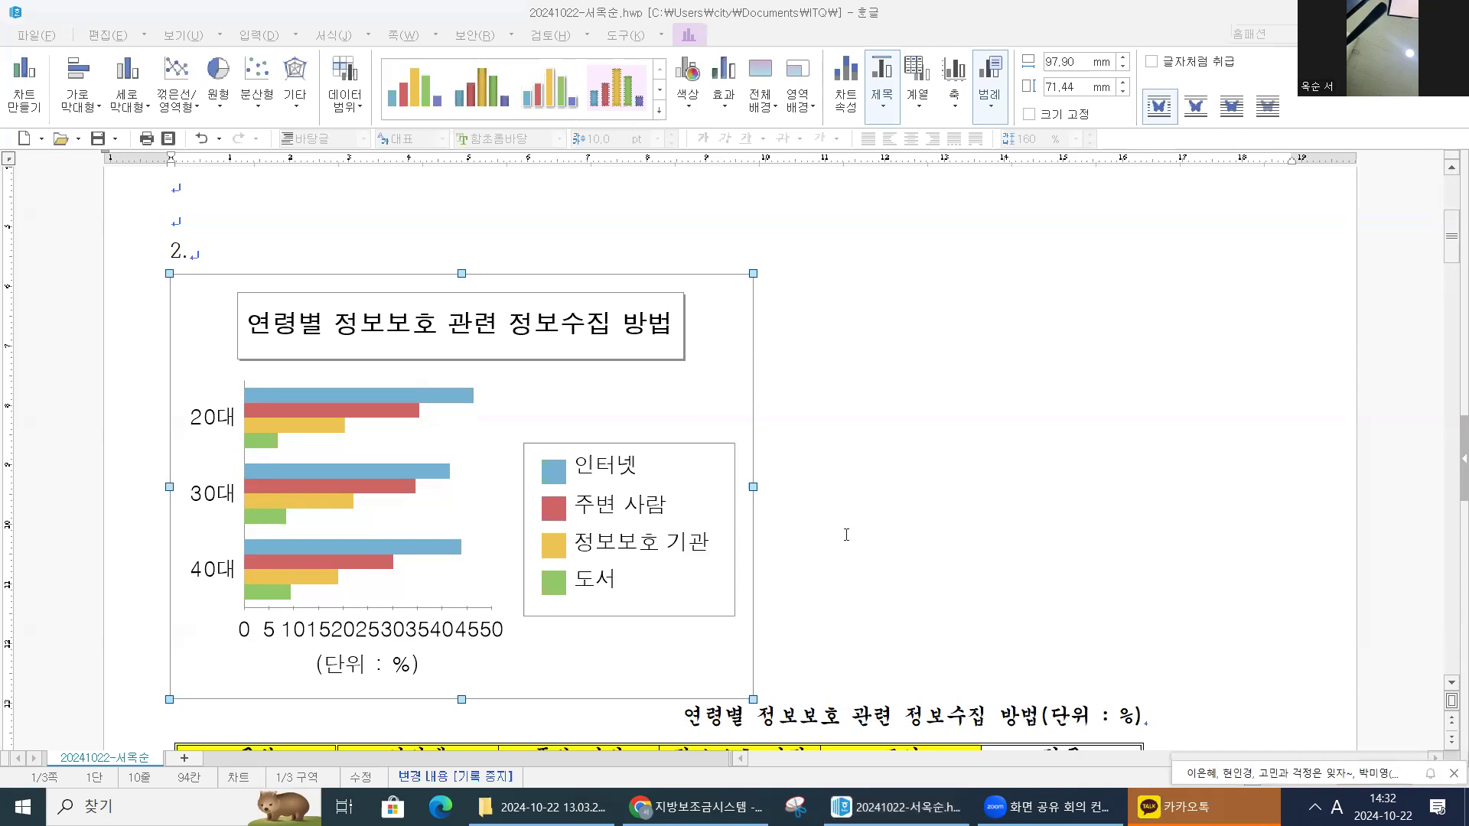
{"action": "left_click_drag", "start_coordinate": [753, 487], "coordinate": [1137, 492]}
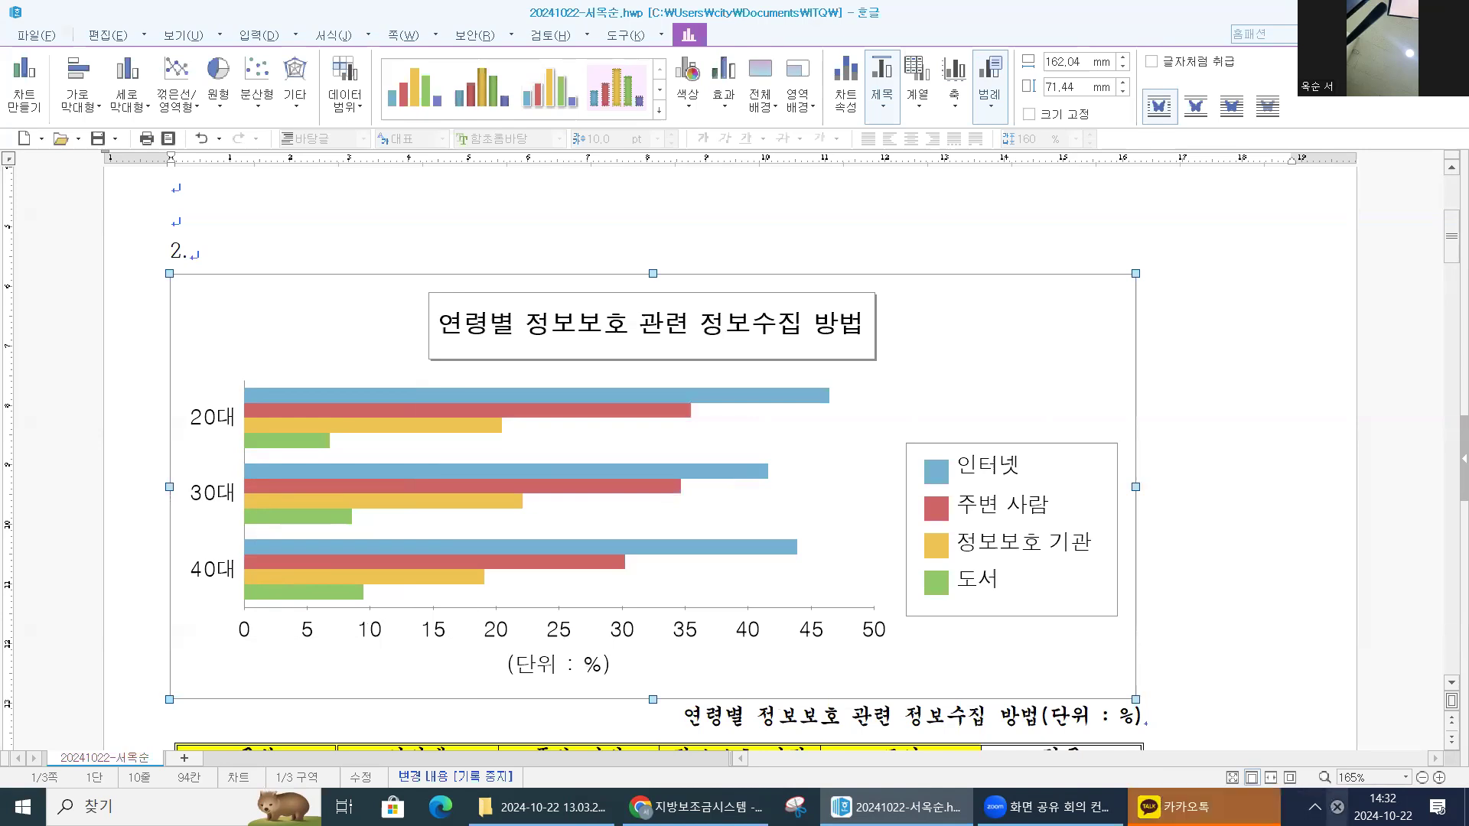
{"action": "left_click", "coordinate": [1314, 808]}
{"action": "right_click", "coordinate": [1381, 695]}
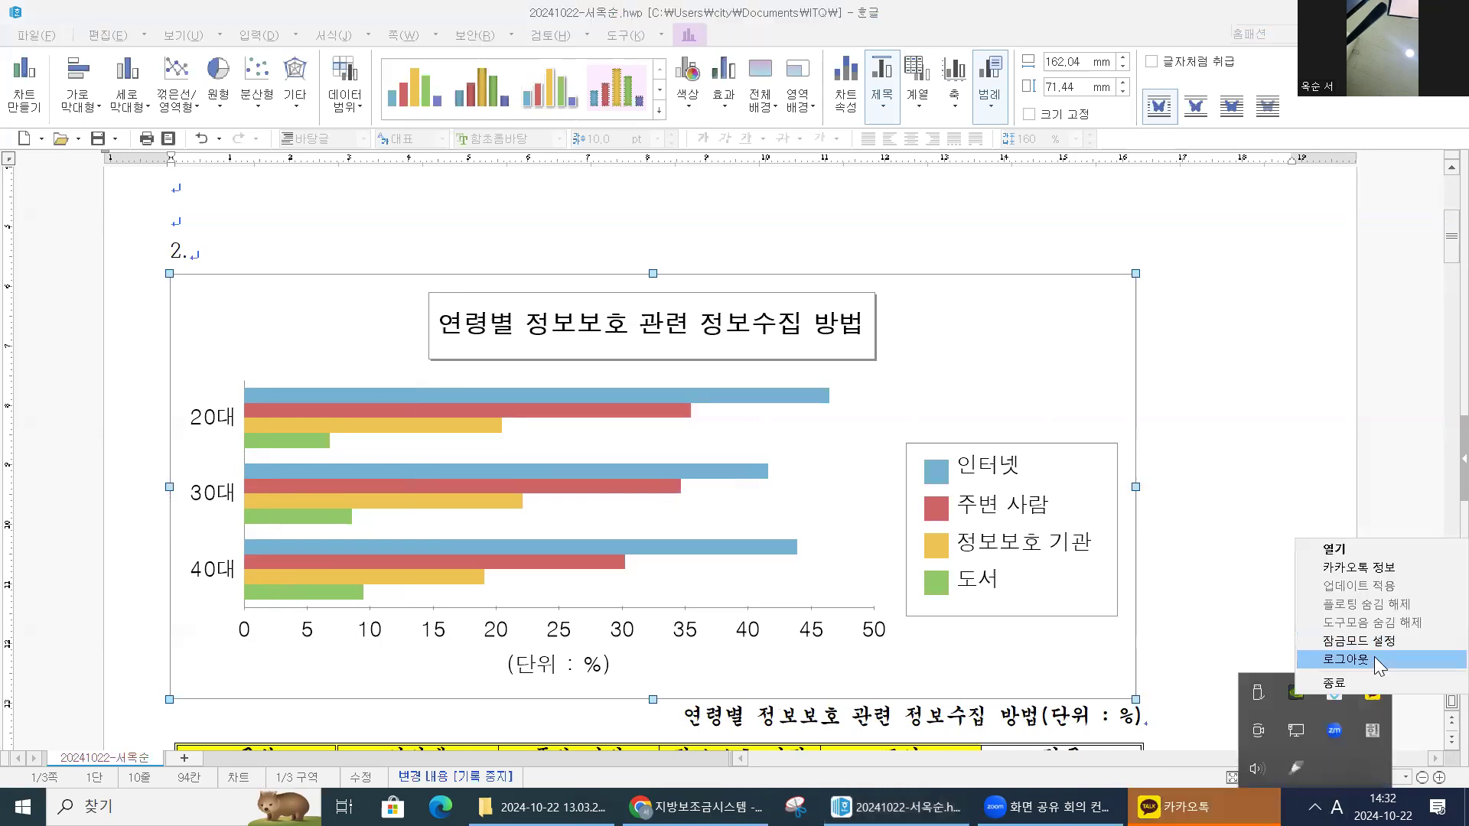
{"action": "left_click", "coordinate": [1207, 526]}
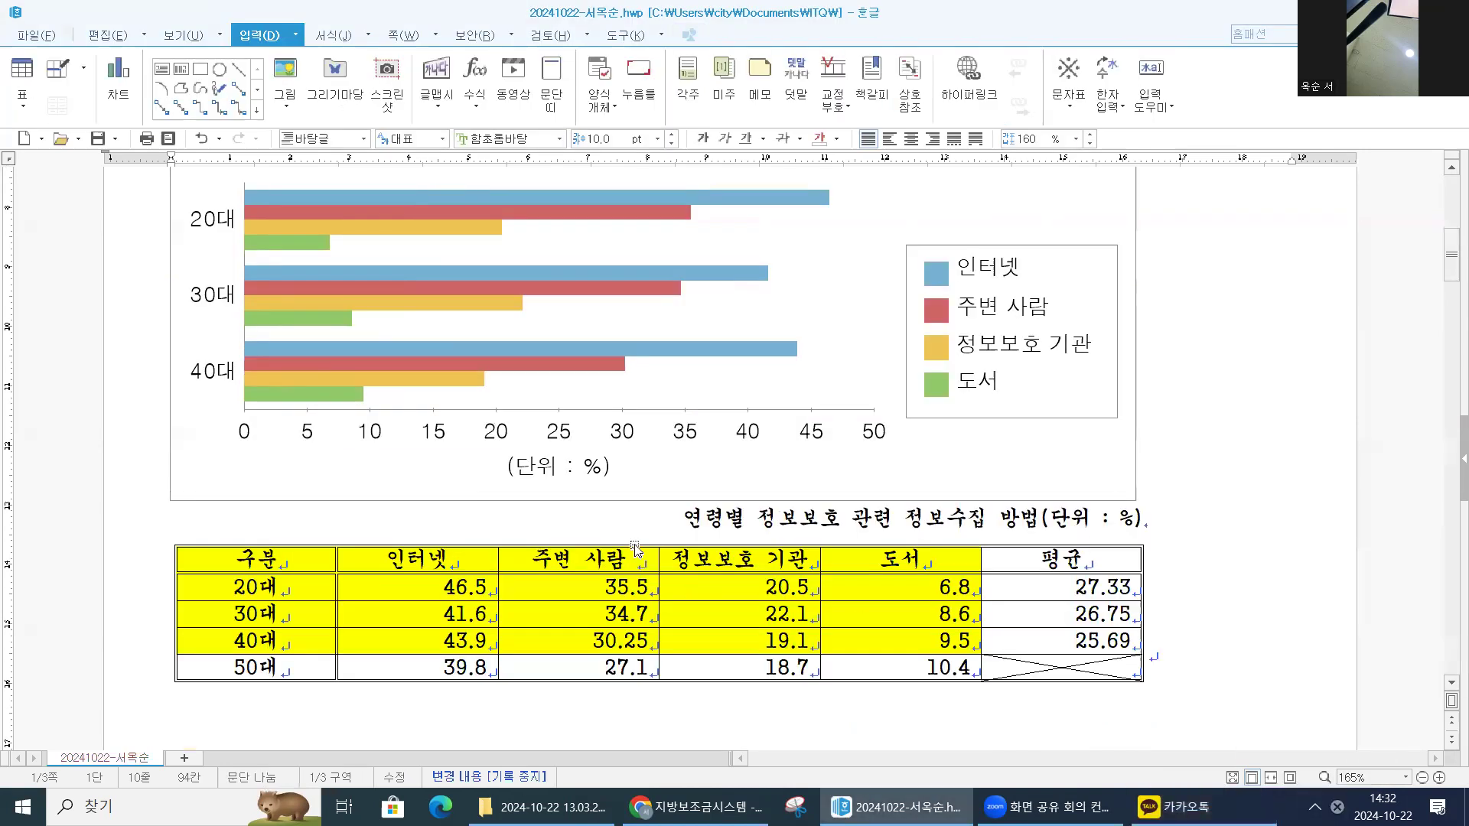
- Move the bar chart below the table and line it up with the table's left and right edges
{"action": "scroll", "coordinate": [692, 566], "scroll_direction": "up", "scroll_amount": 3}
{"action": "left_click", "coordinate": [1132, 513]}
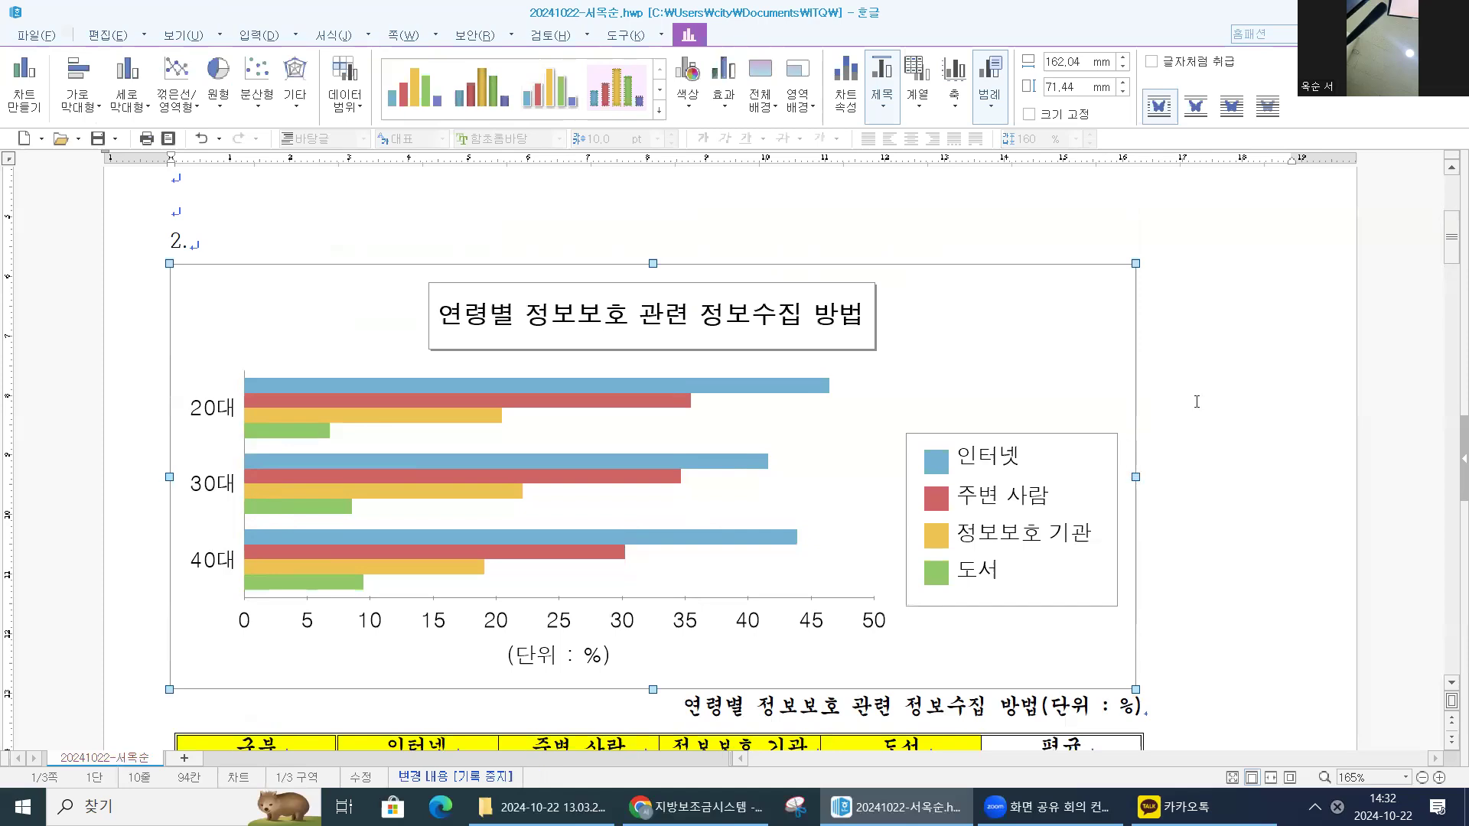
{"action": "scroll", "coordinate": [1148, 459], "scroll_direction": "down", "scroll_amount": 1}
{"action": "scroll", "coordinate": [1095, 523], "scroll_direction": "up", "scroll_amount": 3}
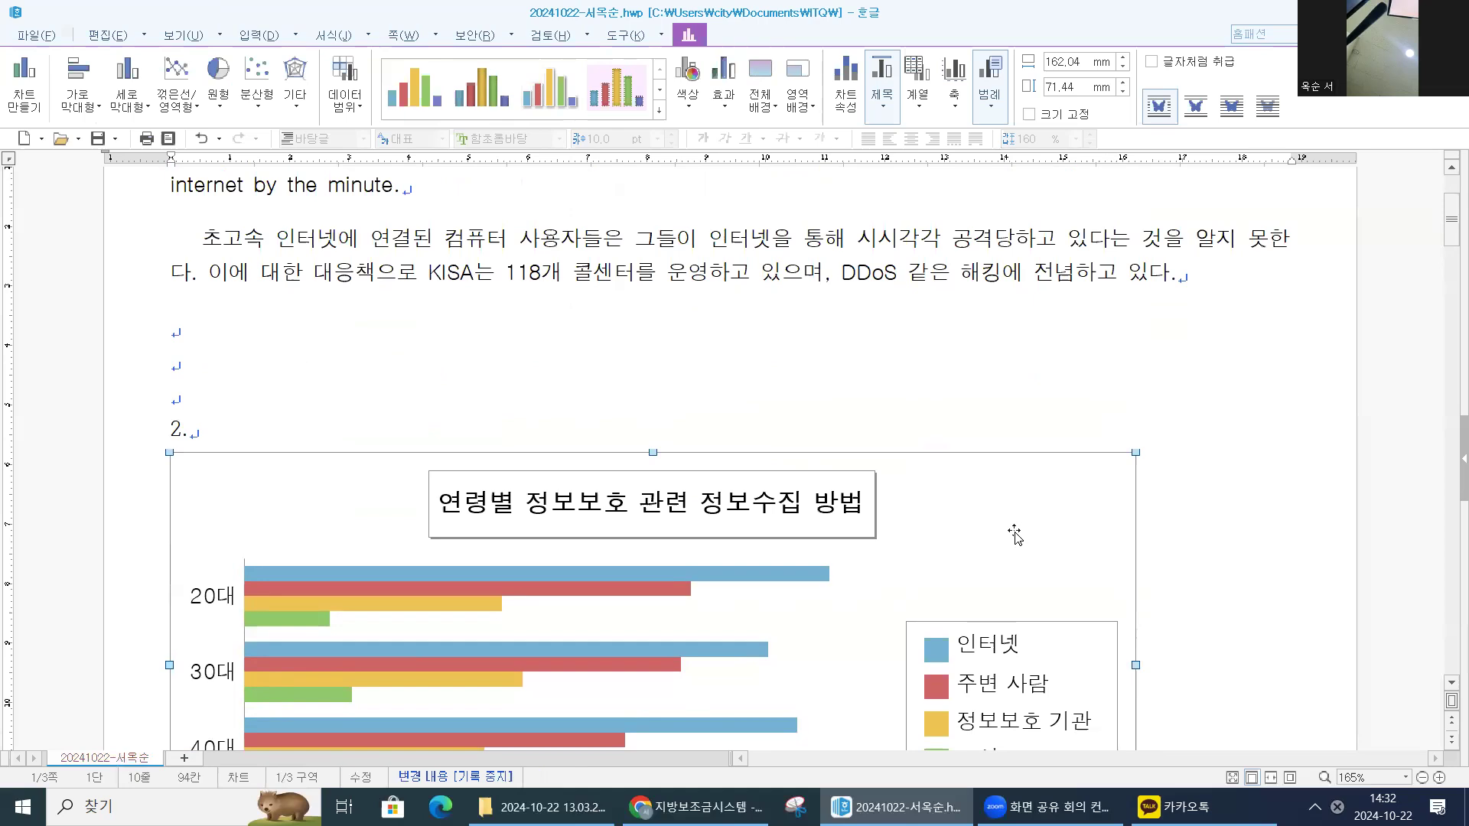
{"action": "left_click", "coordinate": [1022, 615]}
{"action": "left_click_drag", "start_coordinate": [1022, 614], "coordinate": [1028, 634]}
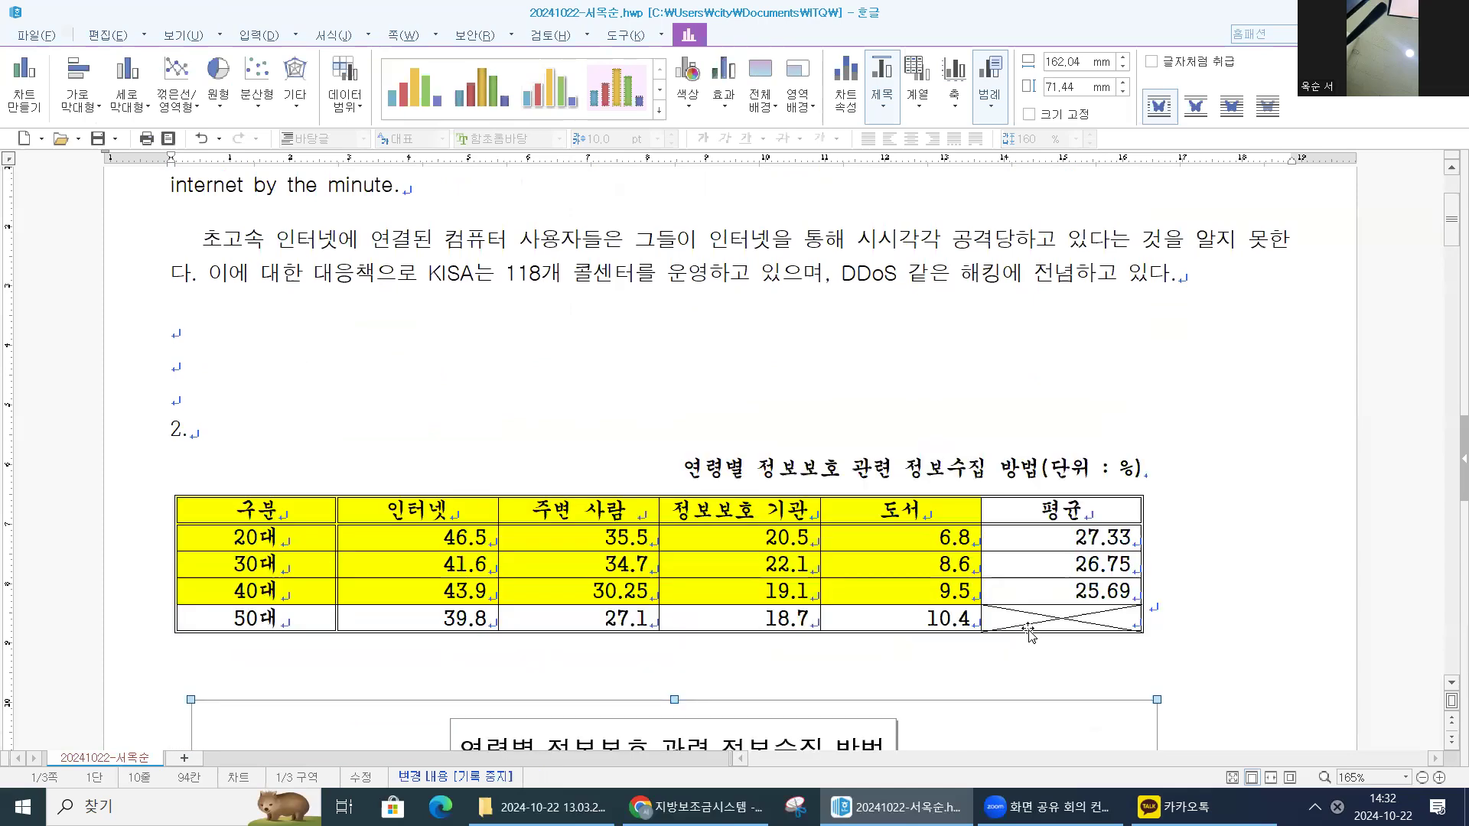
{"action": "scroll", "coordinate": [972, 351], "scroll_direction": "down", "scroll_amount": 5}
{"action": "scroll", "coordinate": [975, 408], "scroll_direction": "up", "scroll_amount": 2}
{"action": "left_click_drag", "start_coordinate": [974, 408], "coordinate": [956, 375]}
{"action": "scroll", "coordinate": [1030, 424], "scroll_direction": "up", "scroll_amount": 2}
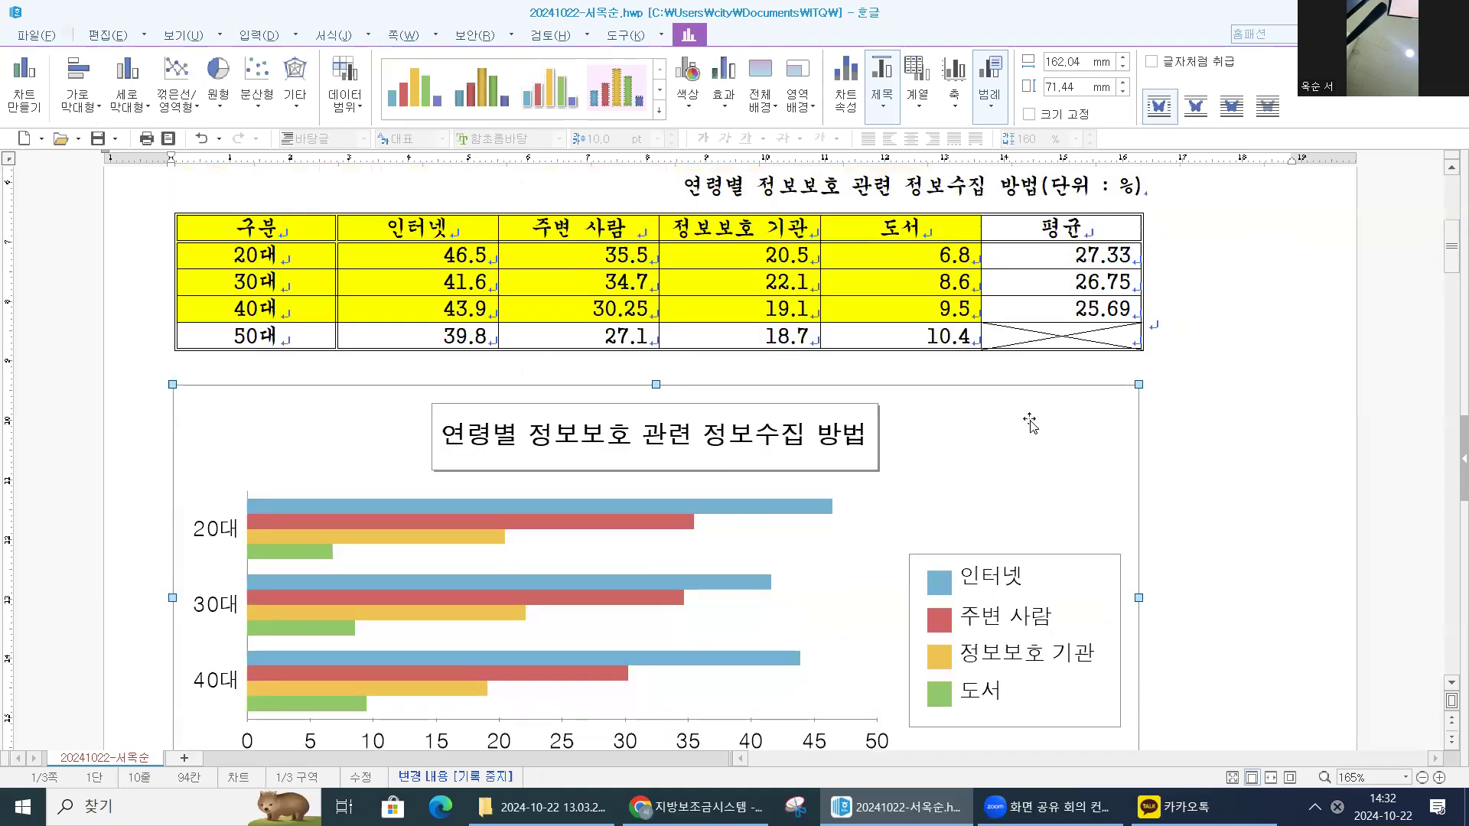
{"action": "left_click", "coordinate": [1224, 482]}
- Enter the label "(1)" on the line under item 3 on the following page
{"action": "scroll", "coordinate": [1228, 483], "scroll_direction": "down", "scroll_amount": 2}
{"action": "scroll", "coordinate": [1225, 475], "scroll_direction": "up", "scroll_amount": 2}
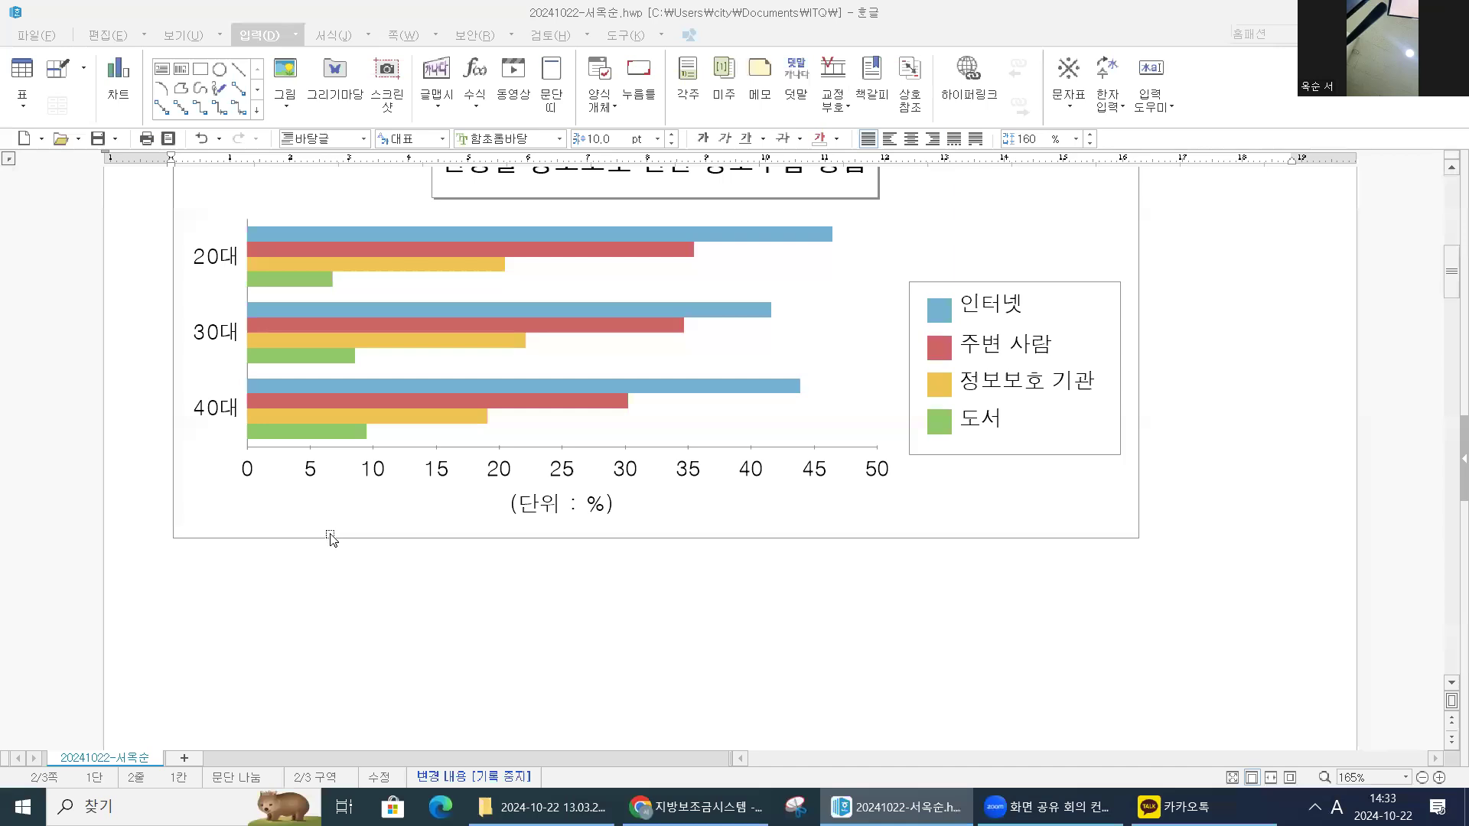
{"action": "scroll", "coordinate": [305, 506], "scroll_direction": "down", "scroll_amount": 1}
{"action": "scroll", "coordinate": [306, 506], "scroll_direction": "down", "scroll_amount": 5}
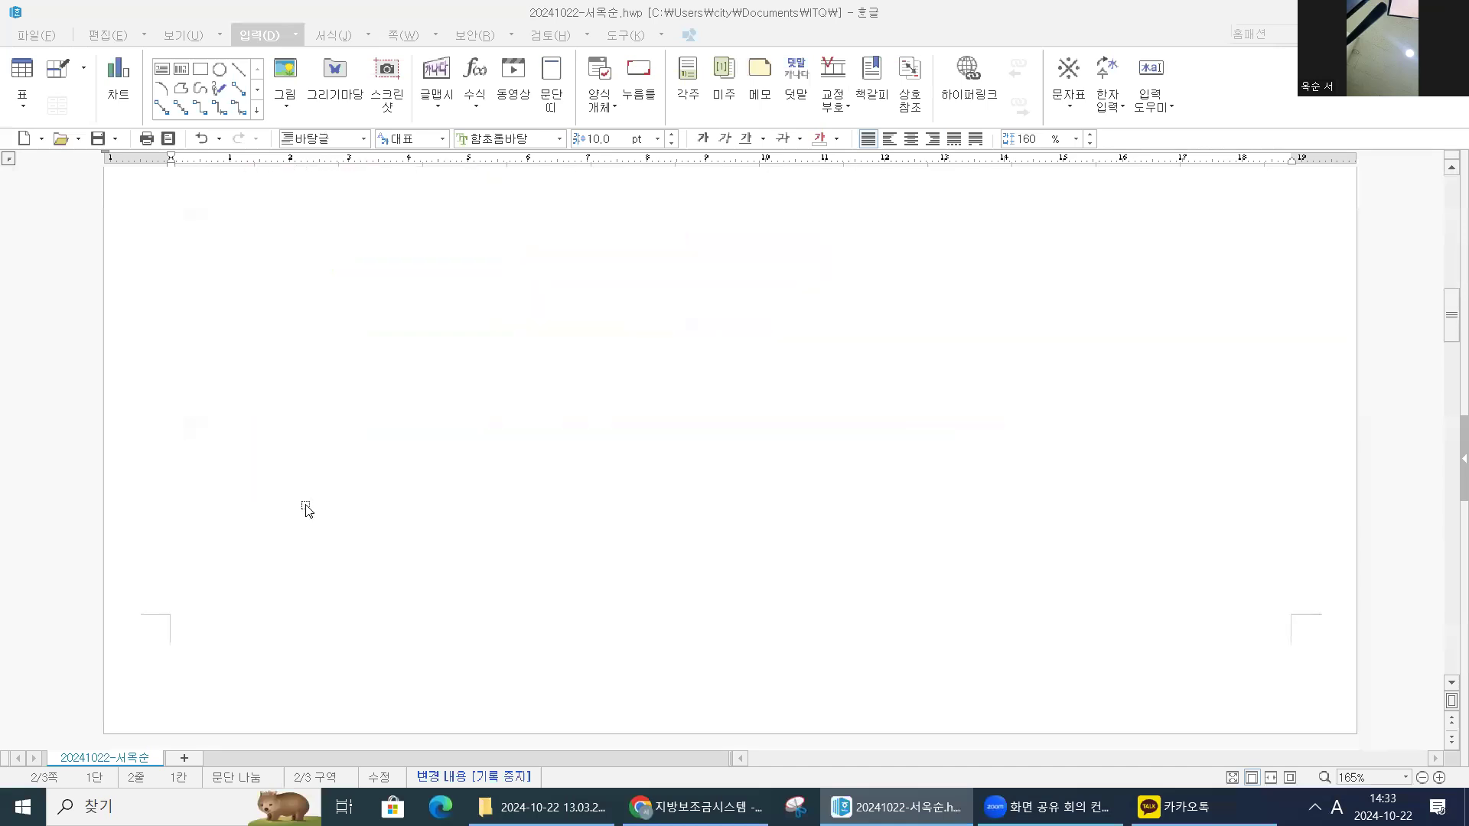
{"action": "left_click", "coordinate": [174, 363]}
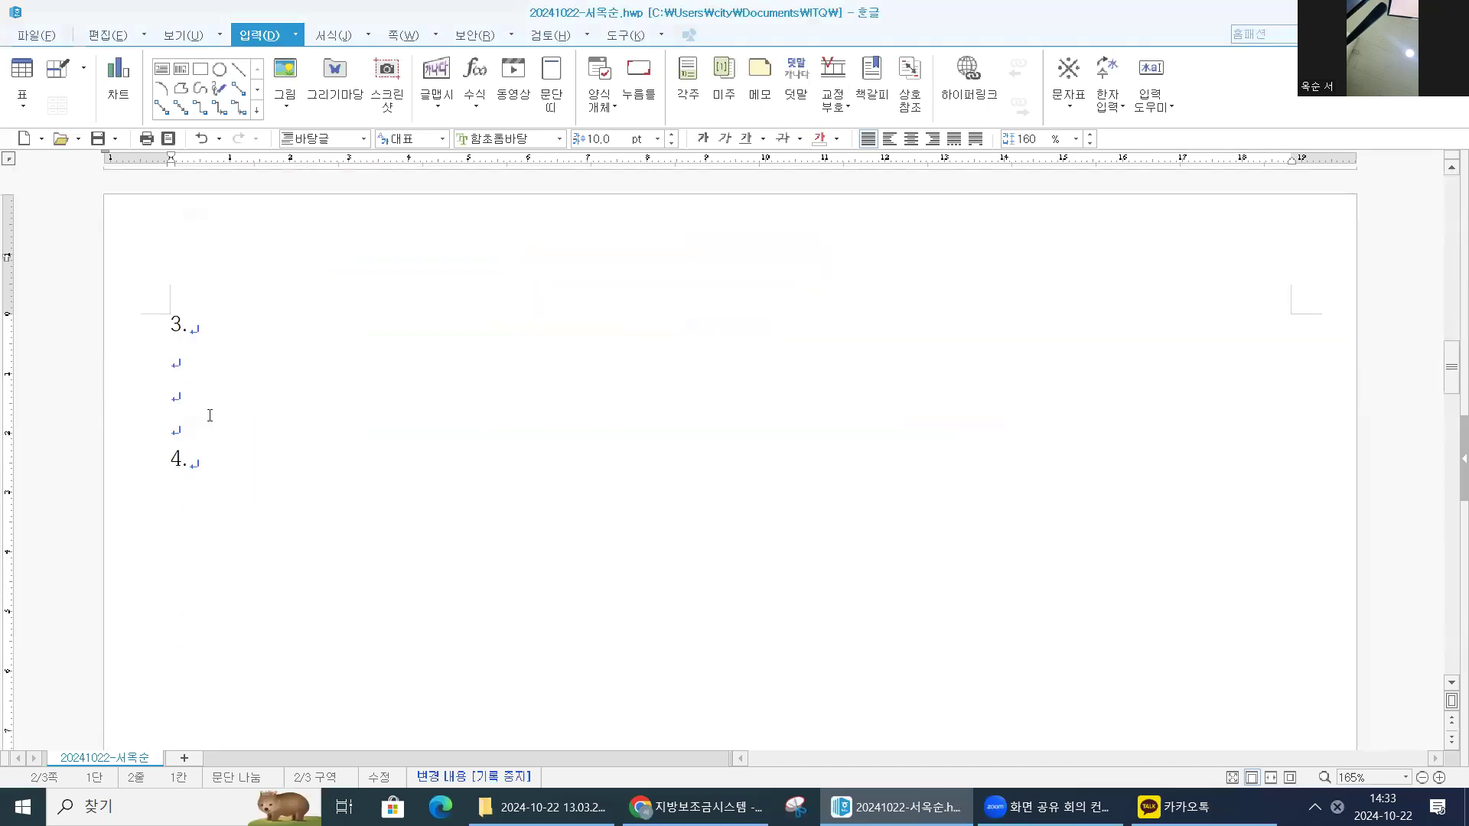
{"action": "type", "text": "(1"}
{"action": "key", "text": "shift+Return"}
{"action": "type", "text": ")"}
{"action": "key", "text": "BackSpace"}
{"action": "key", "text": "BackSpace"}
{"action": "type", "text": "_"}
{"action": "key", "text": "BackSpace"}
{"action": "type", "text": ")"}
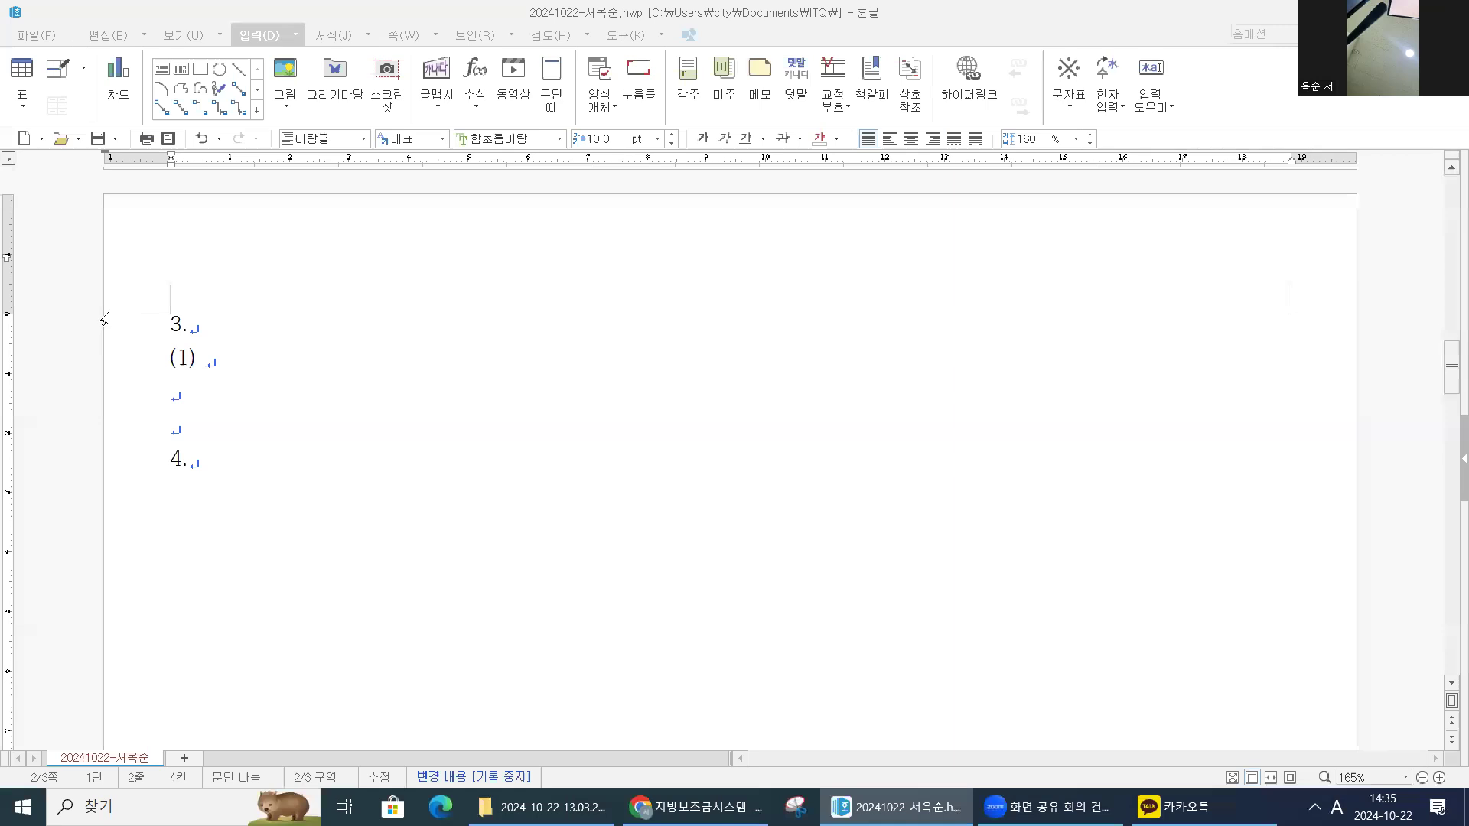
- Start an equation after the (1) label with f(x)= and a fraction that has a second fraction nested in its numerator
{"action": "left_click", "coordinate": [213, 368]}
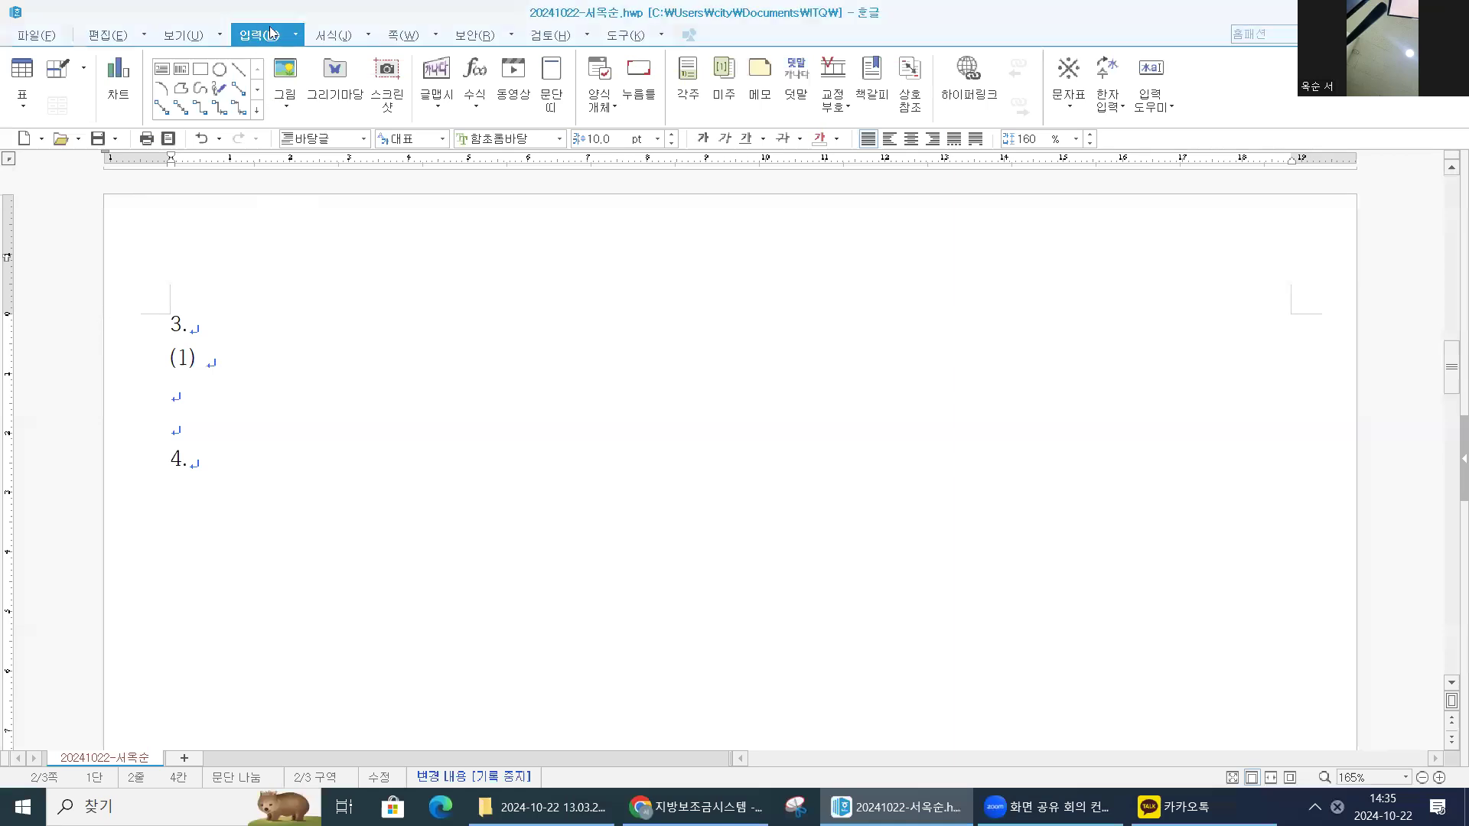
{"action": "left_click", "coordinate": [473, 72]}
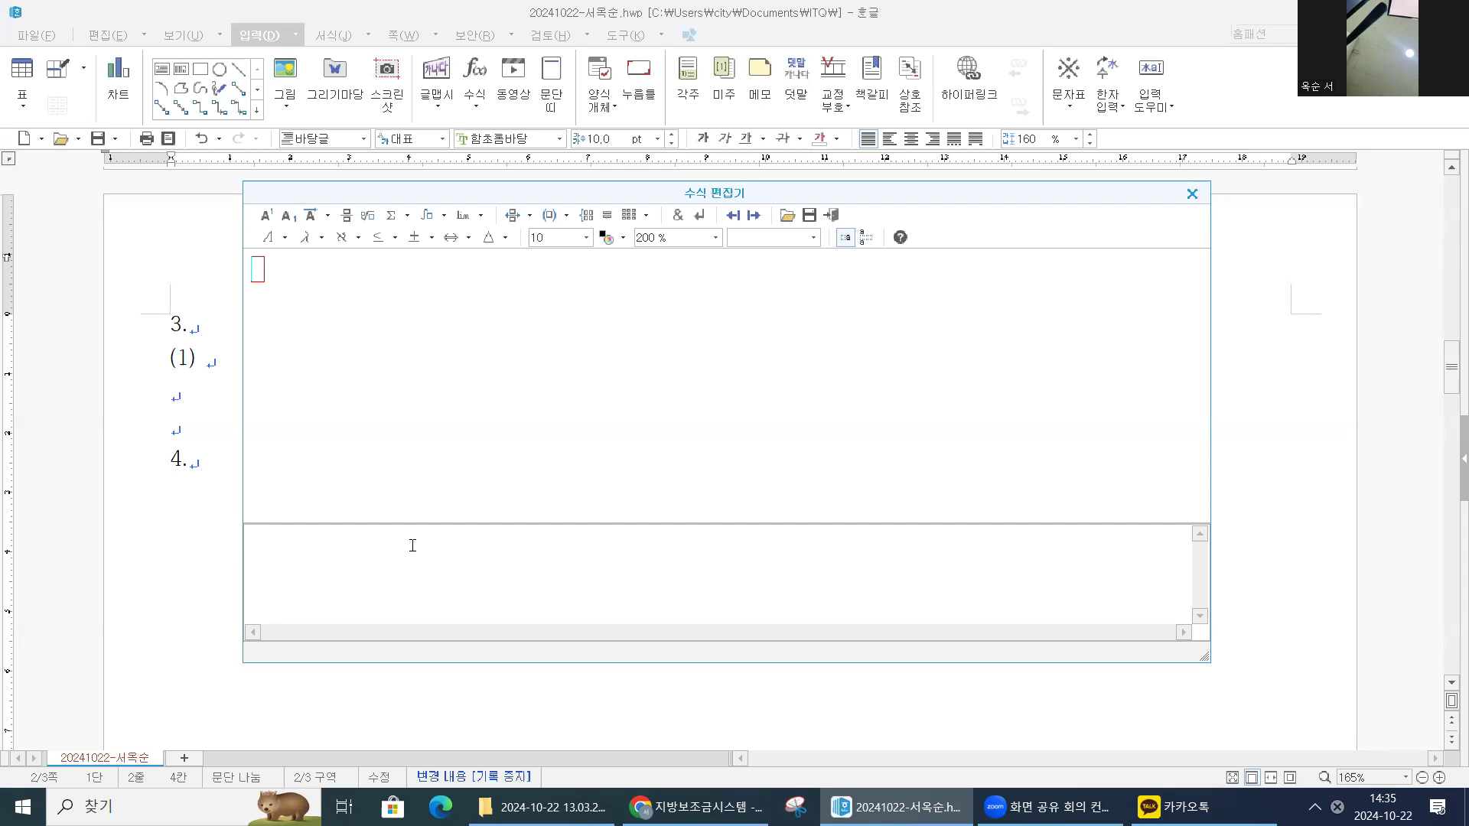
{"action": "type", "text": "f(x)="}
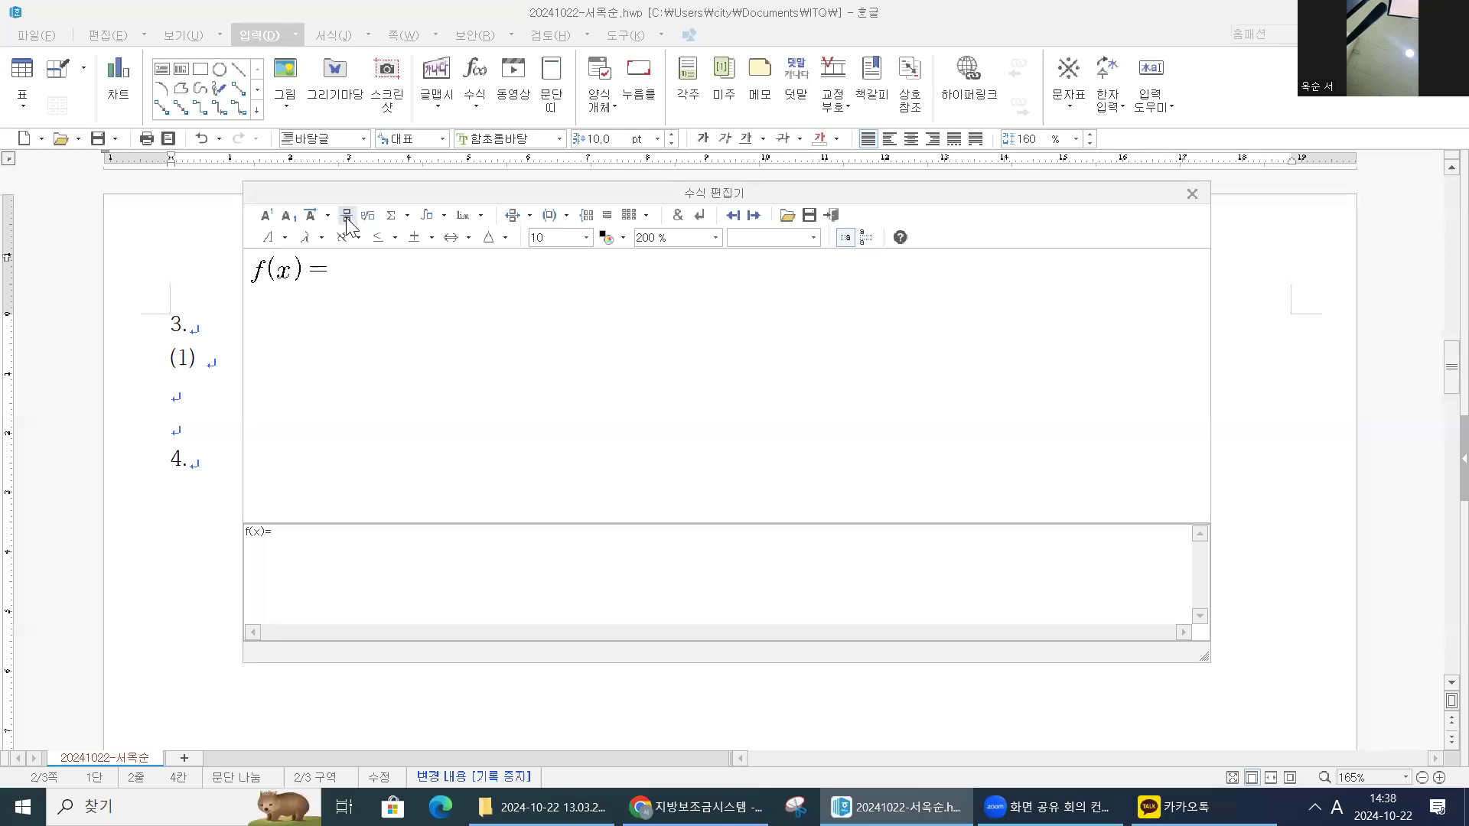
{"action": "left_click", "coordinate": [347, 217]}
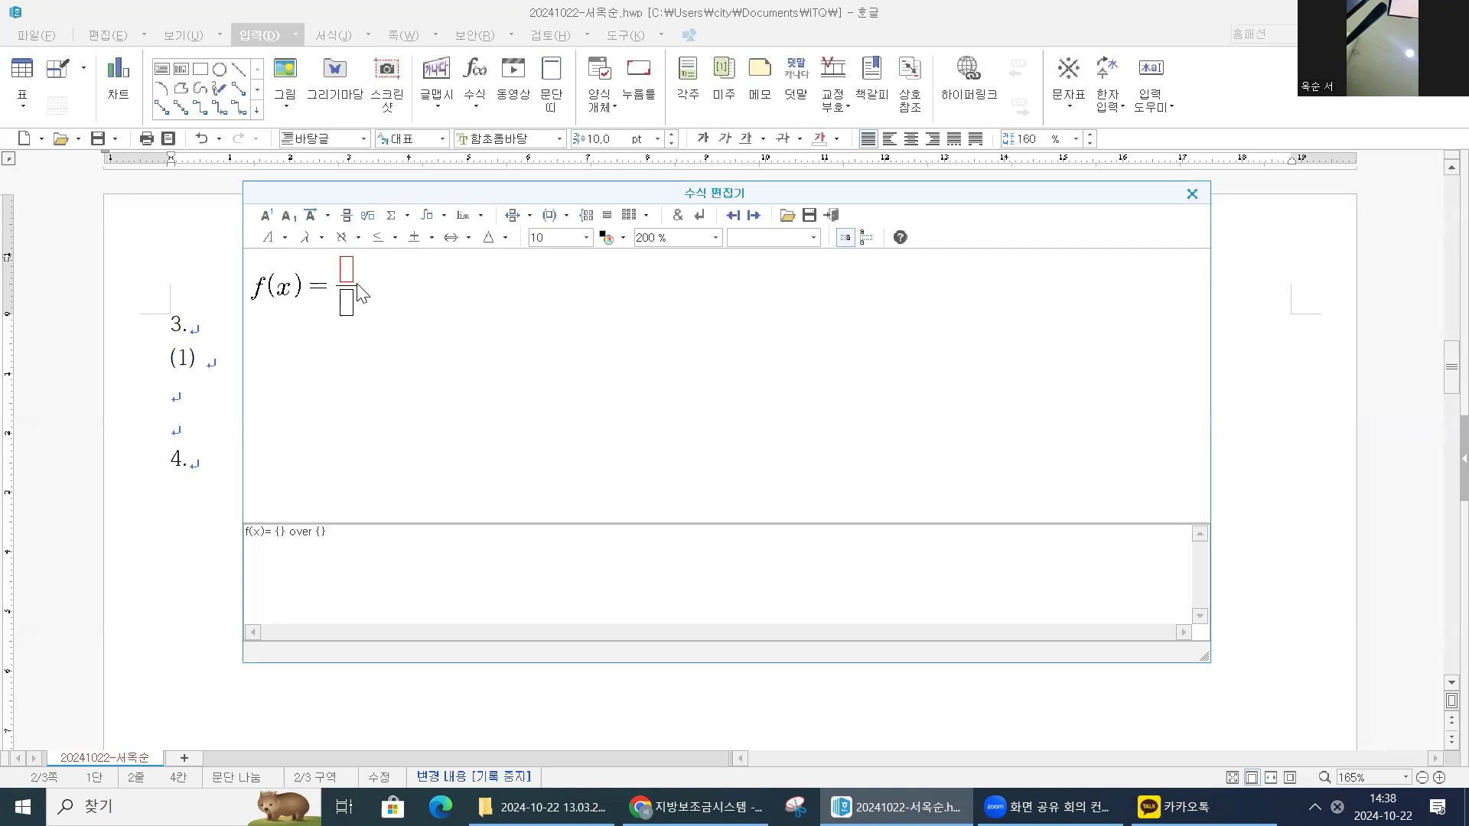
{"action": "left_click", "coordinate": [346, 216]}
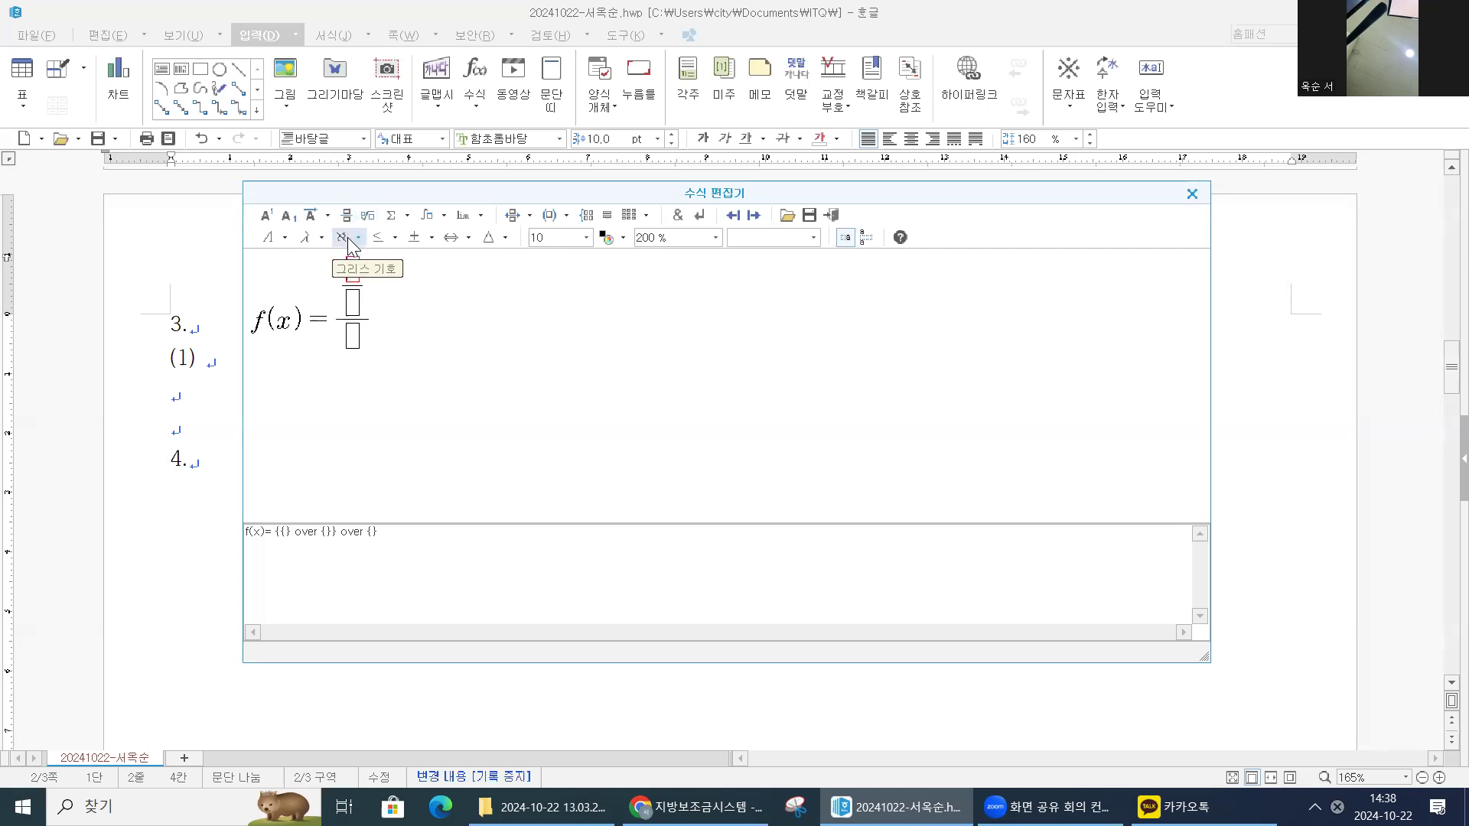
- Fill the main fraction's numerator with x over 2, minus the square root of 5, plus 2
{"action": "type", "text": "x"}
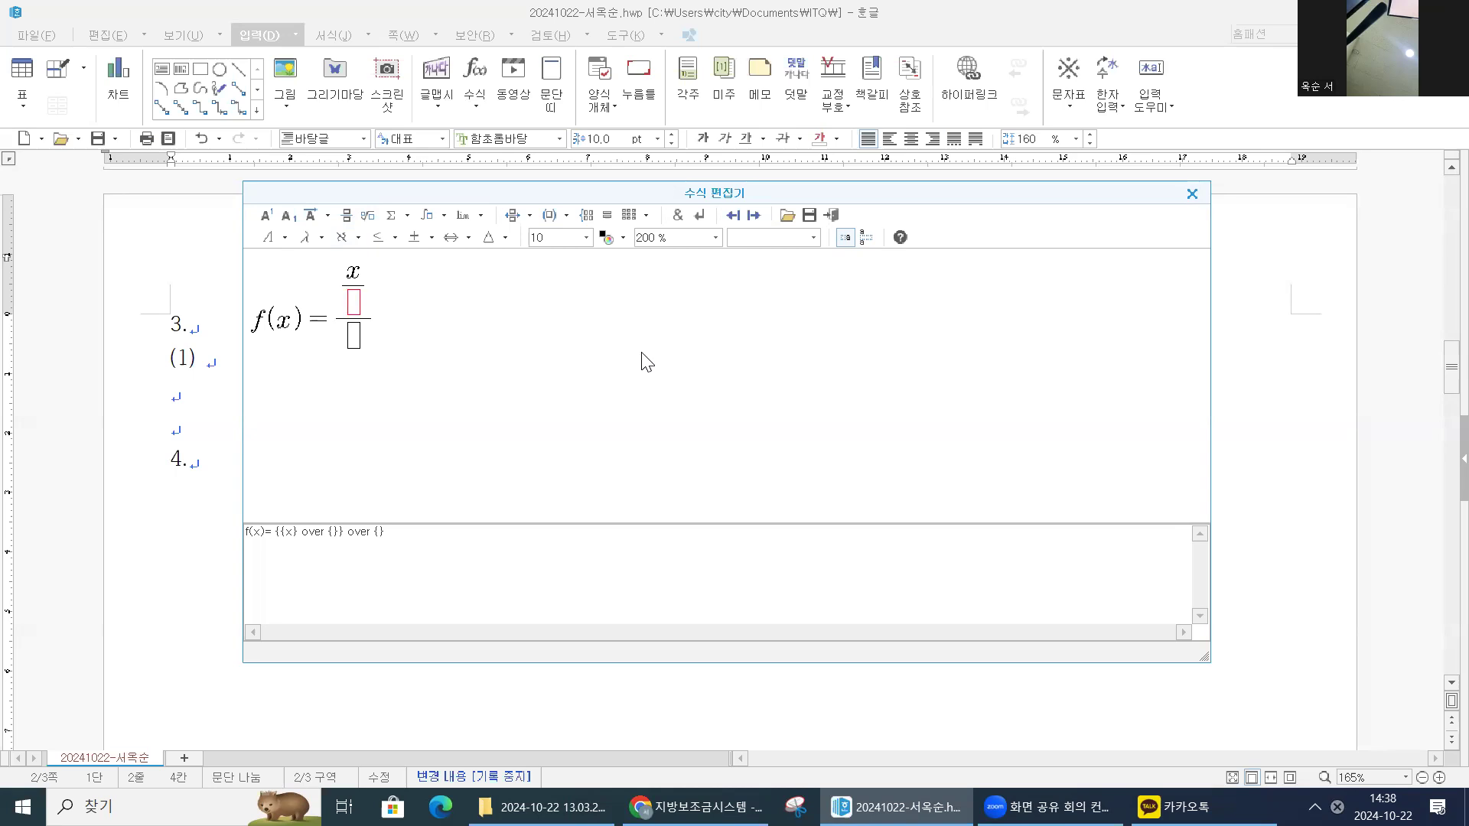
{"action": "type", "text": "2"}
{"action": "type", "text": "-"}
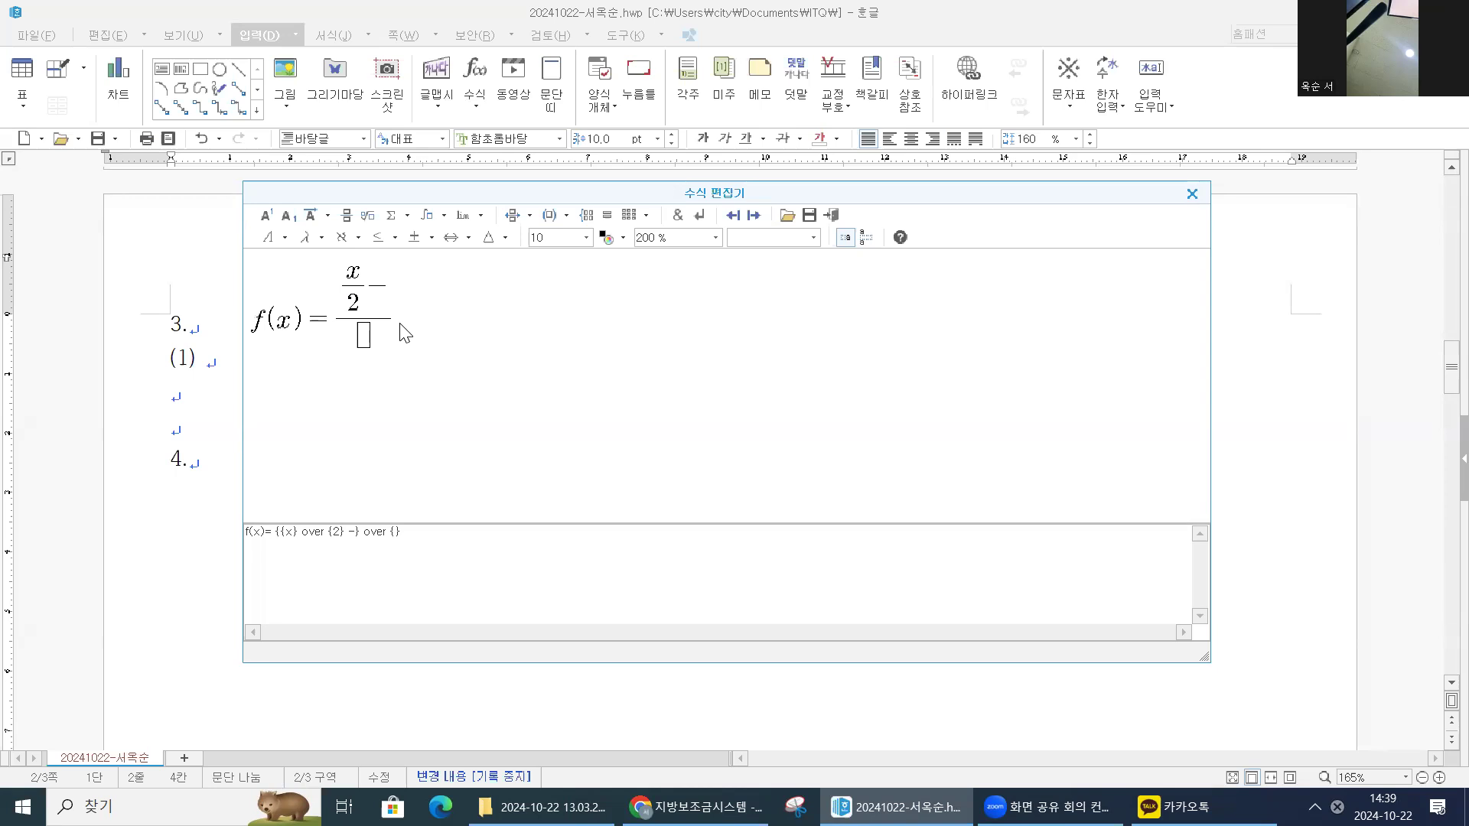
{"action": "left_click", "coordinate": [368, 222]}
{"action": "type", "text": "5"}
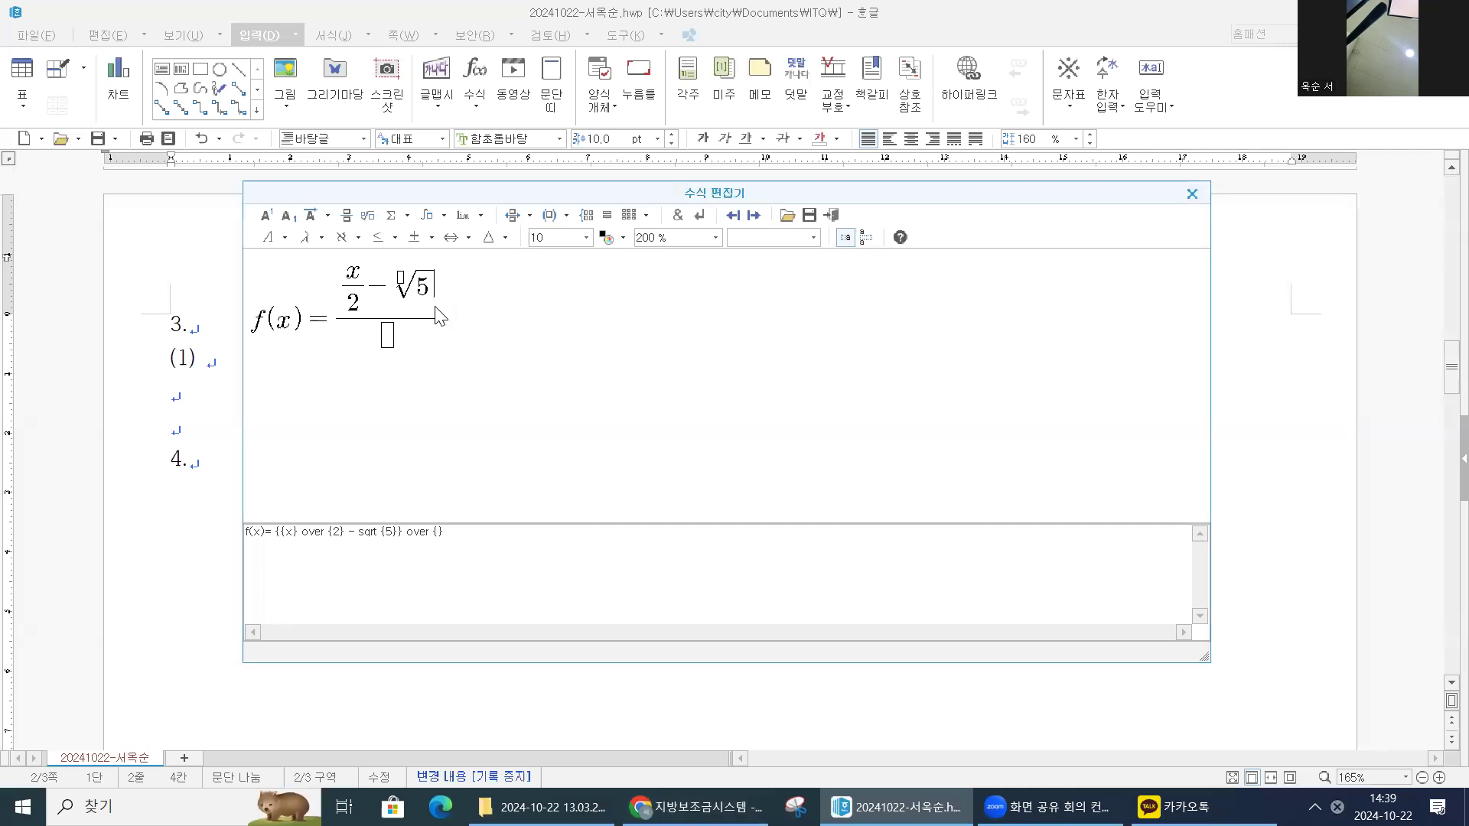
{"action": "type", "text": "+2"}
- Fill the main fraction's denominator with the square root of 1−x squared
{"action": "key", "text": "Tab"}
{"action": "left_click", "coordinate": [374, 224]}
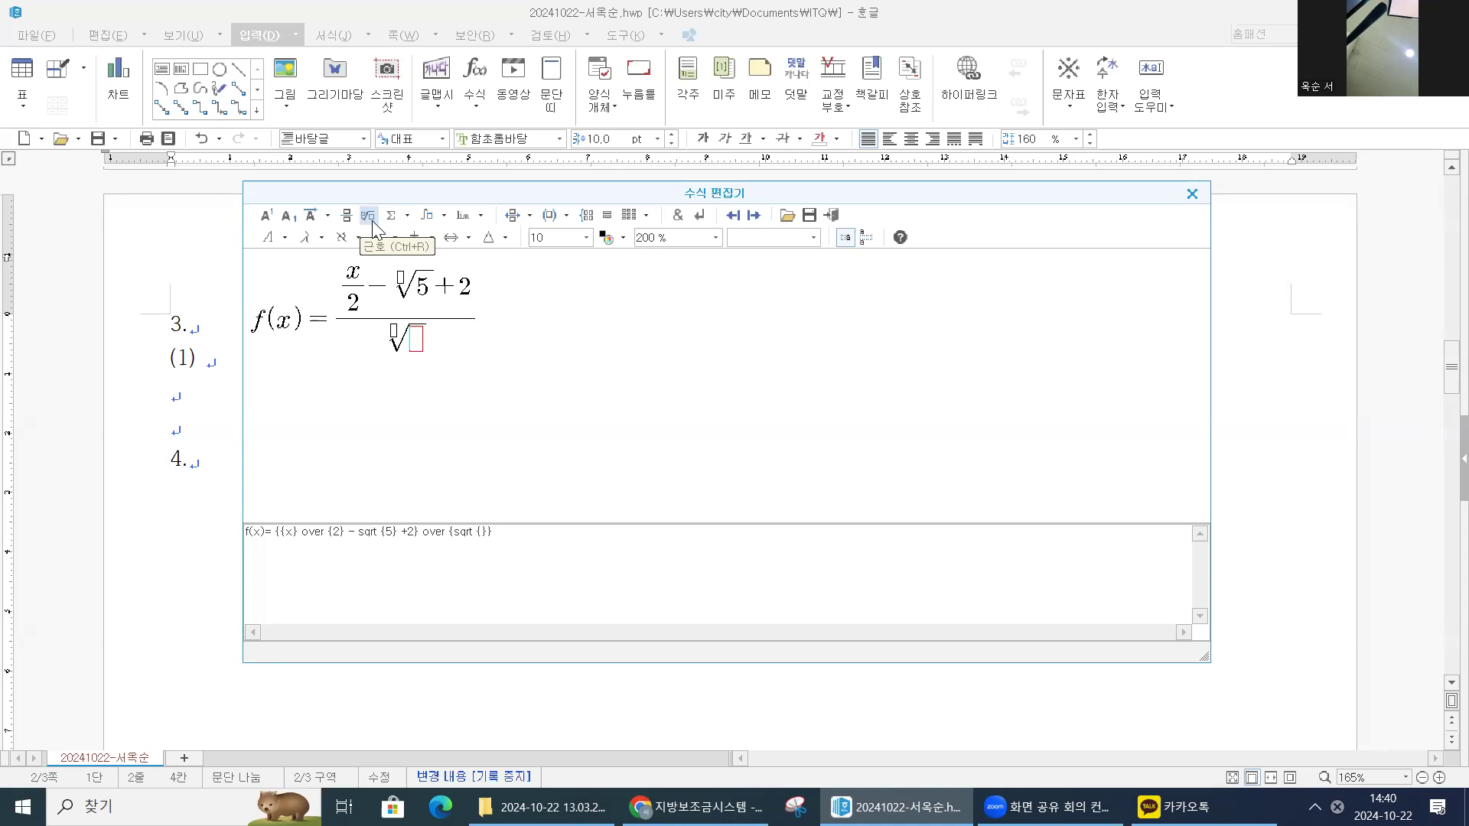
{"action": "type", "text": "1-"}
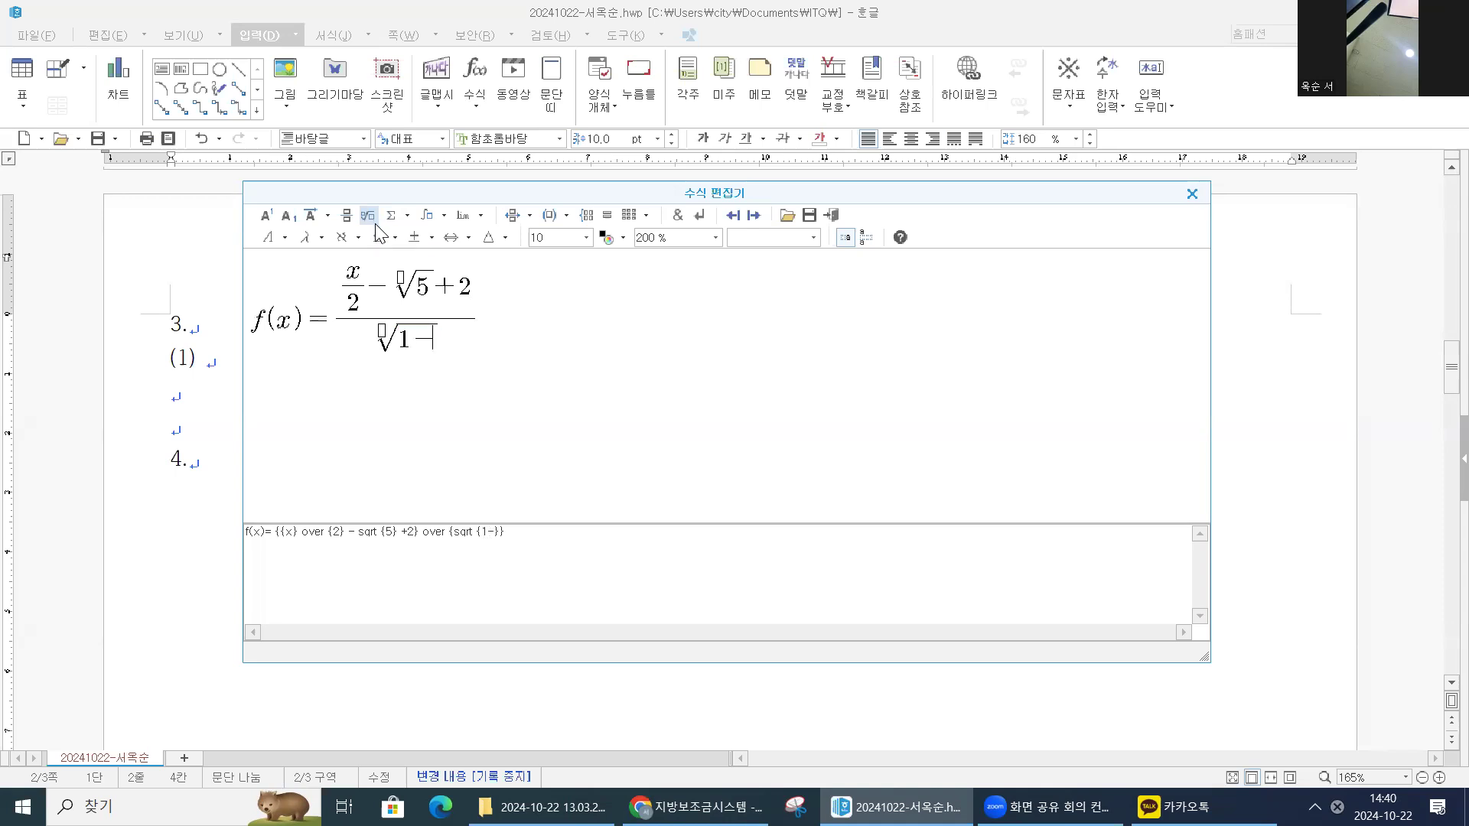
{"action": "type", "text": "x"}
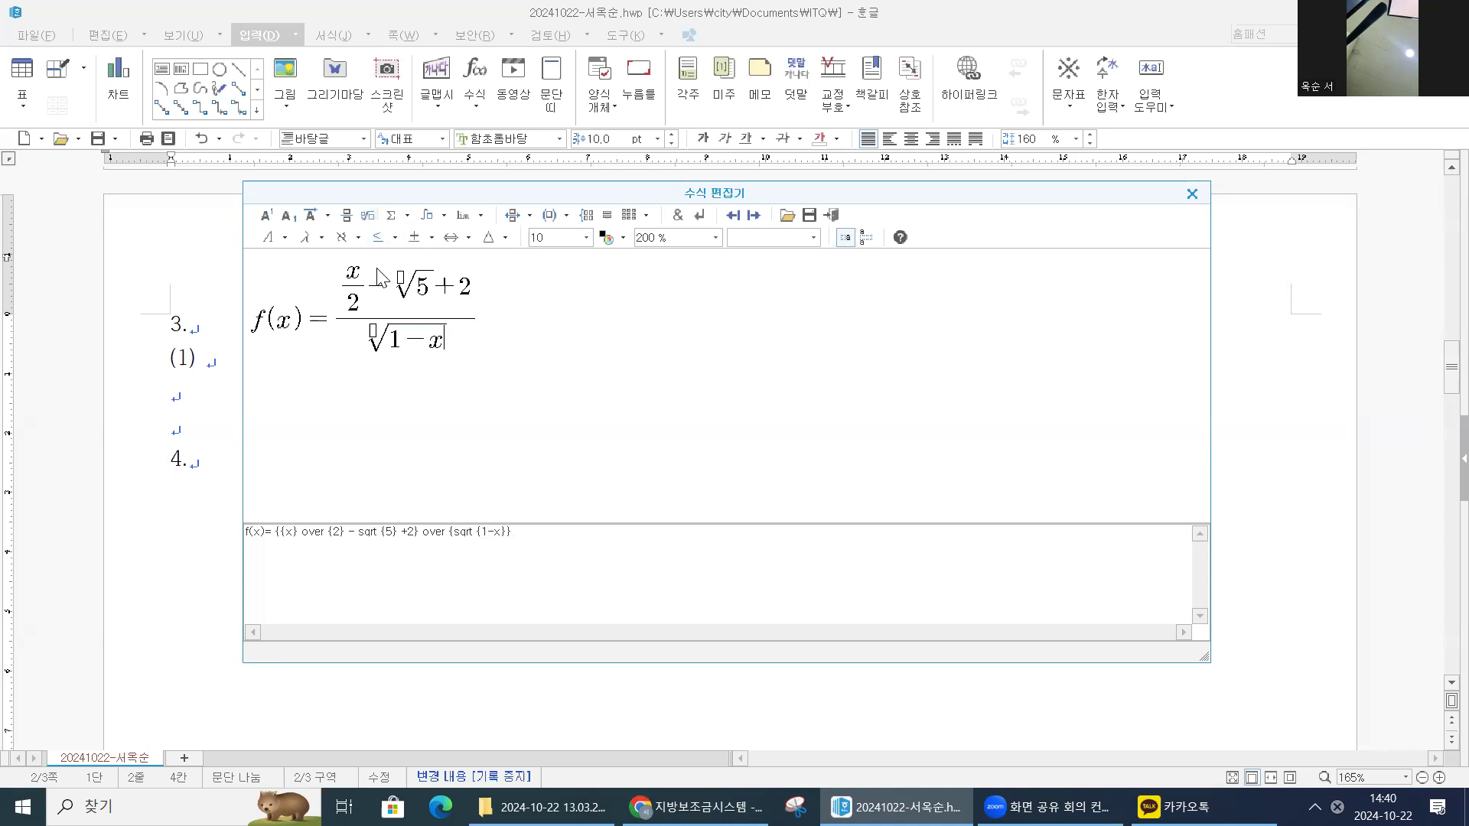
{"action": "left_click", "coordinate": [268, 221]}
{"action": "type", "text": "2"}
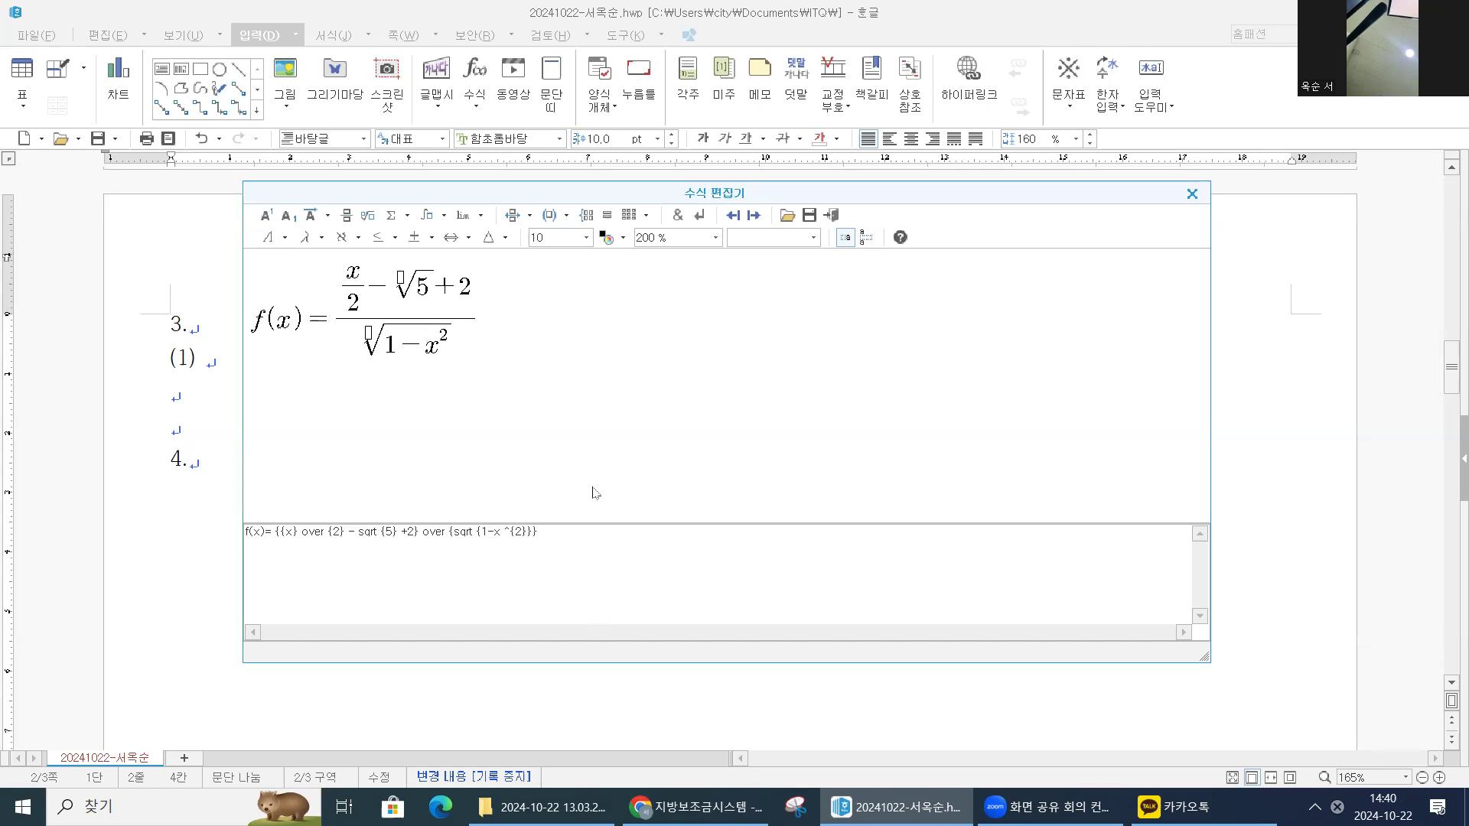
- Insert the finished f(x) equation into the document and return to the text line after it
{"action": "key", "text": "Tab"}
{"action": "left_click", "coordinate": [839, 215]}
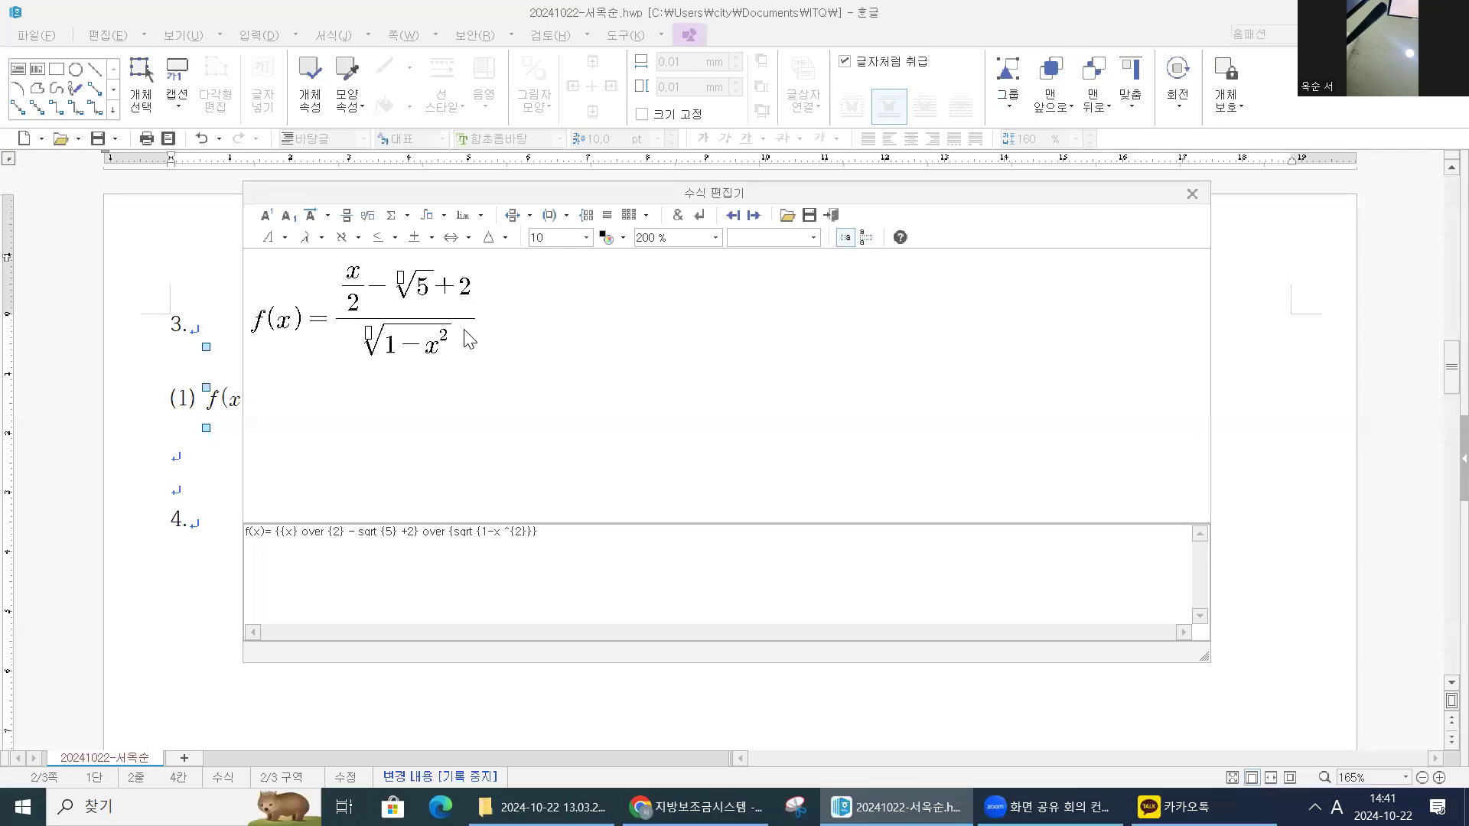
{"action": "left_click", "coordinate": [463, 330]}
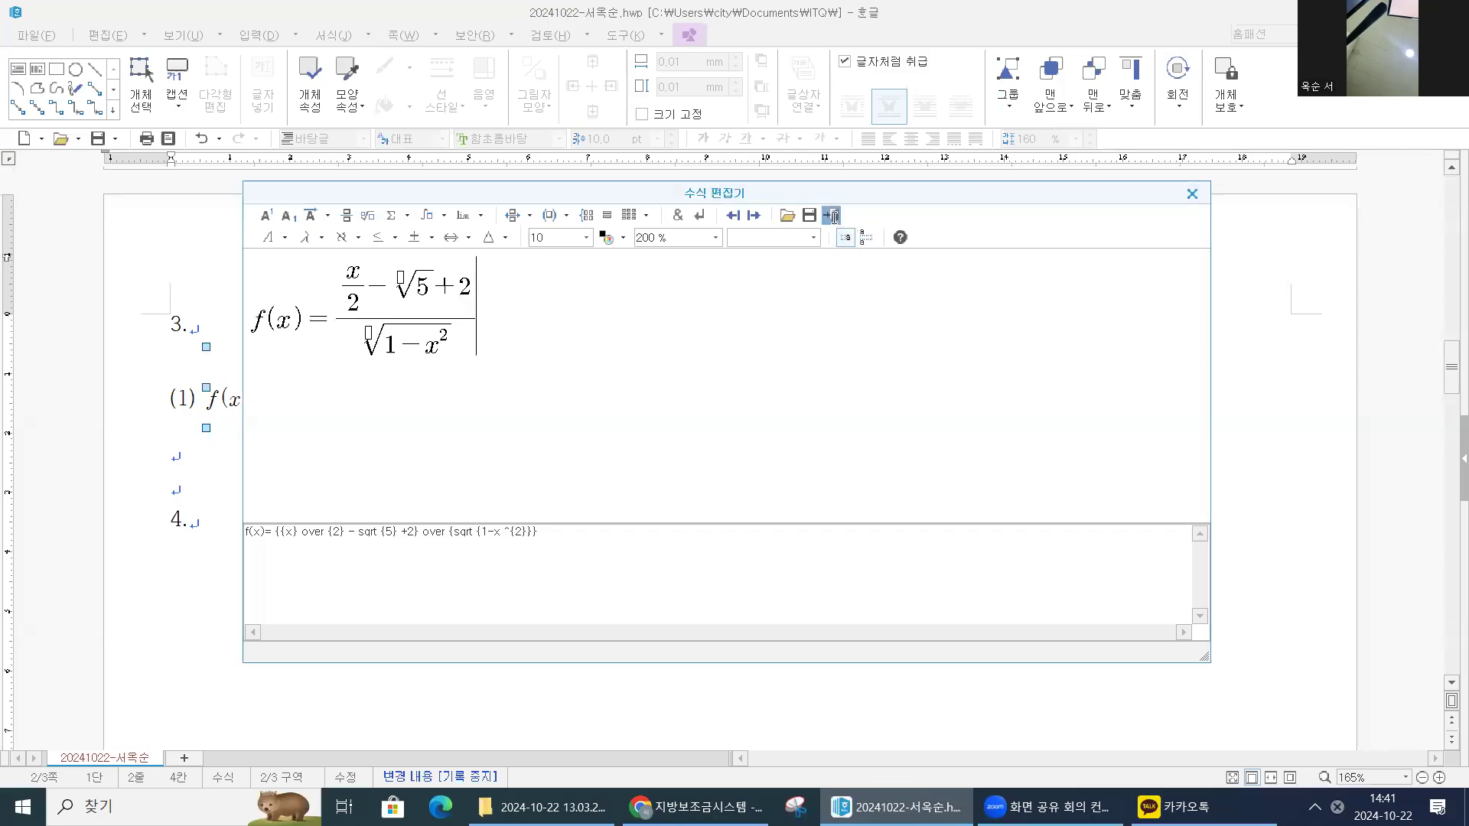
{"action": "left_click", "coordinate": [831, 215]}
{"action": "left_click", "coordinate": [420, 399]}
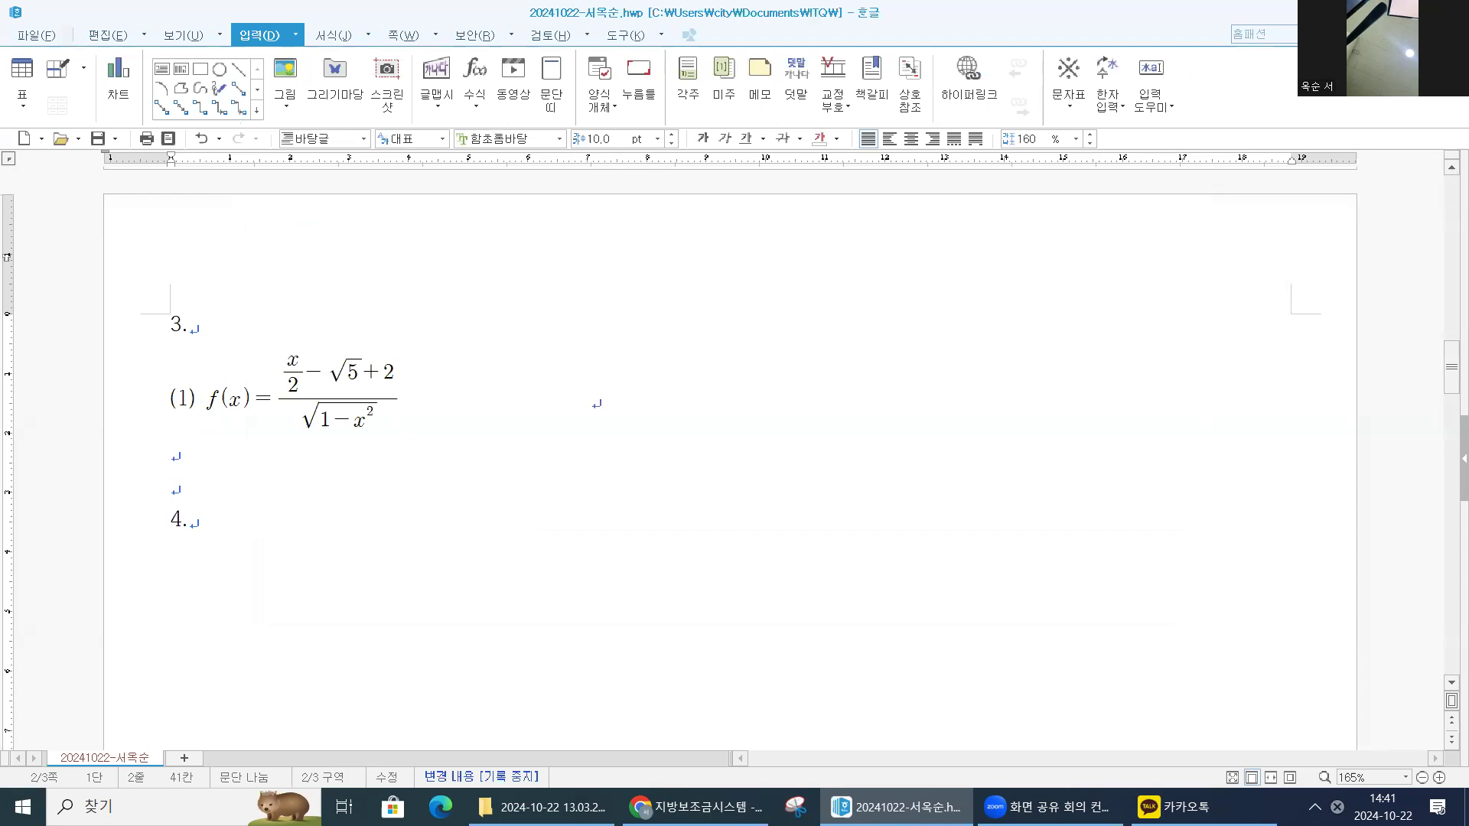
- Add the label "(2)" on the same line and start its equation with f′(x)=, using the prime symbol
{"action": "type", "text": "(2)"}
{"action": "left_click", "coordinate": [479, 73]}
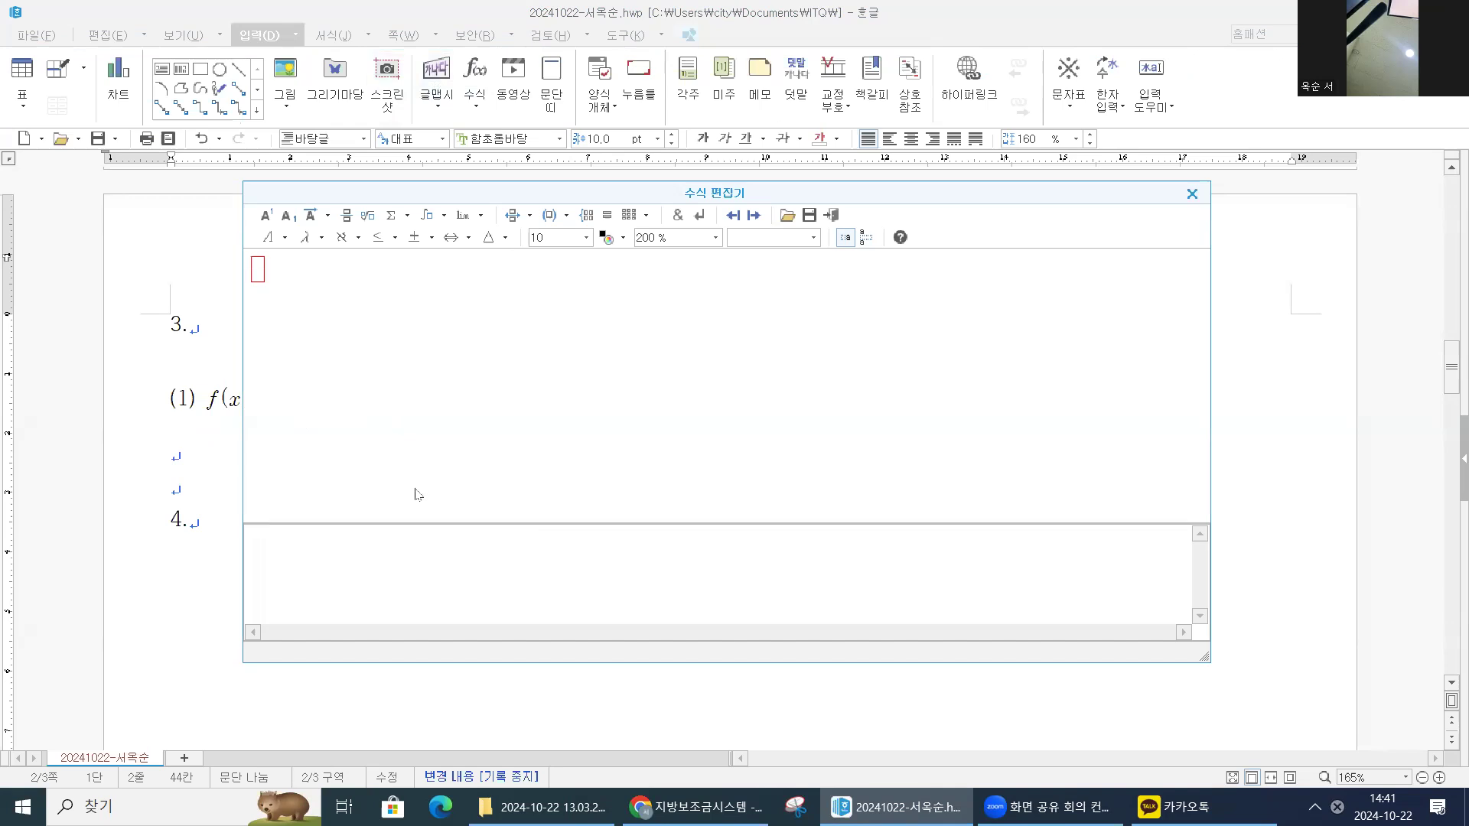
{"action": "type", "text": "f"}
{"action": "left_click", "coordinate": [432, 237]}
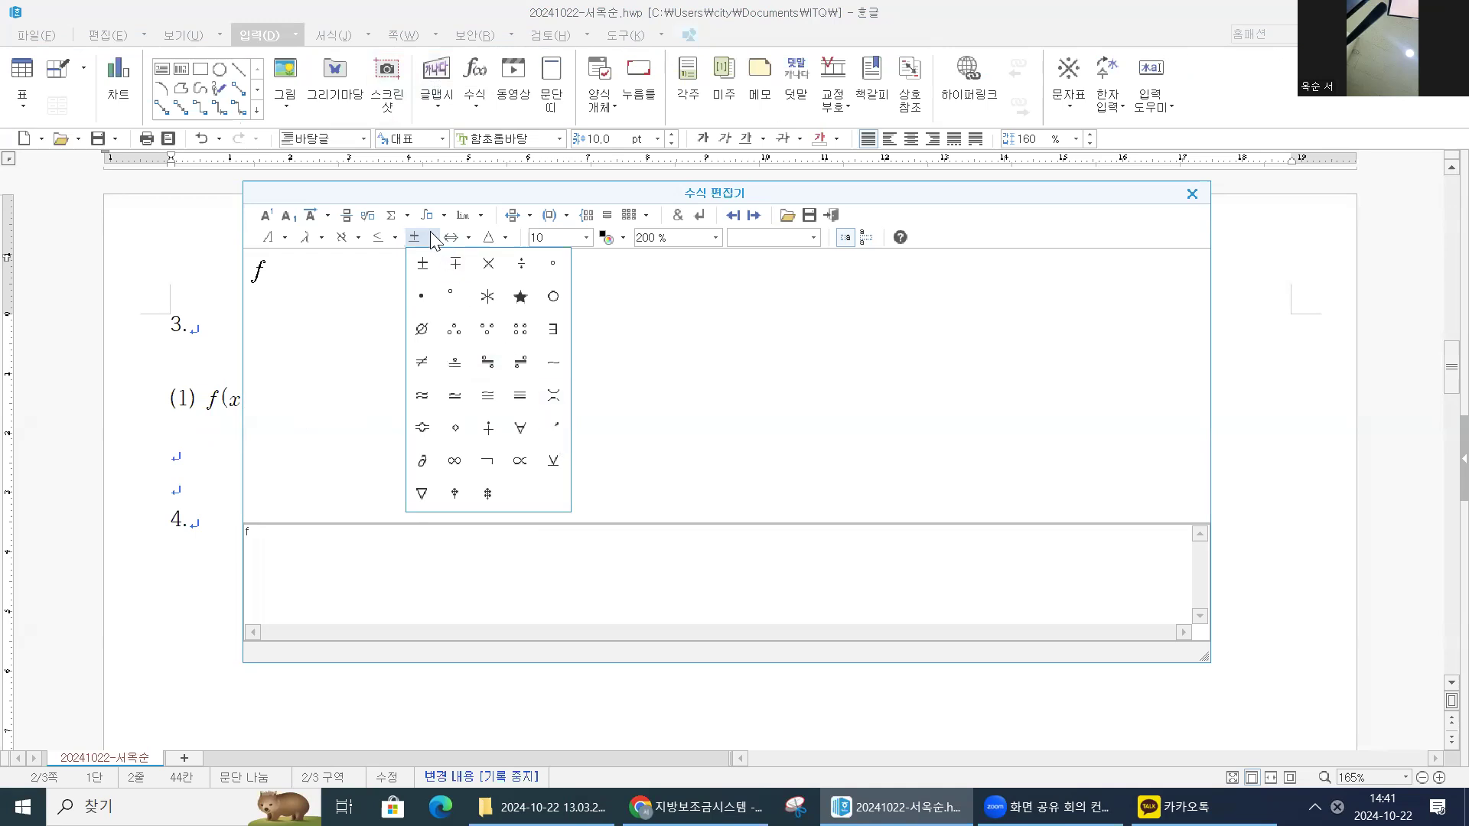
{"action": "left_click", "coordinate": [554, 427]}
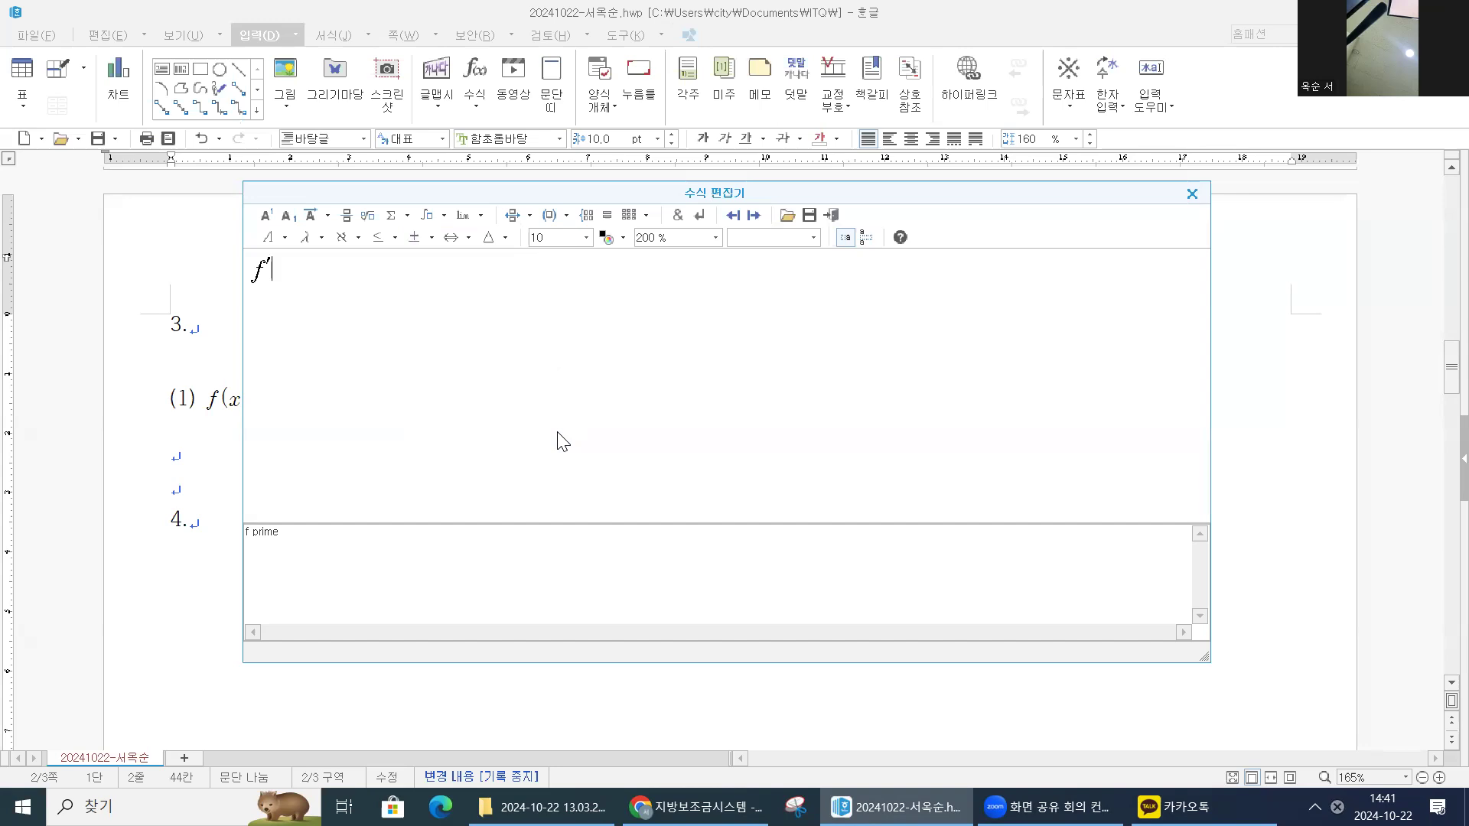
{"action": "type", "text": "(x)="}
- Add a lowercase limit approaching 0 after the equals sign, with Δx as its variable
{"action": "left_click", "coordinate": [480, 217]}
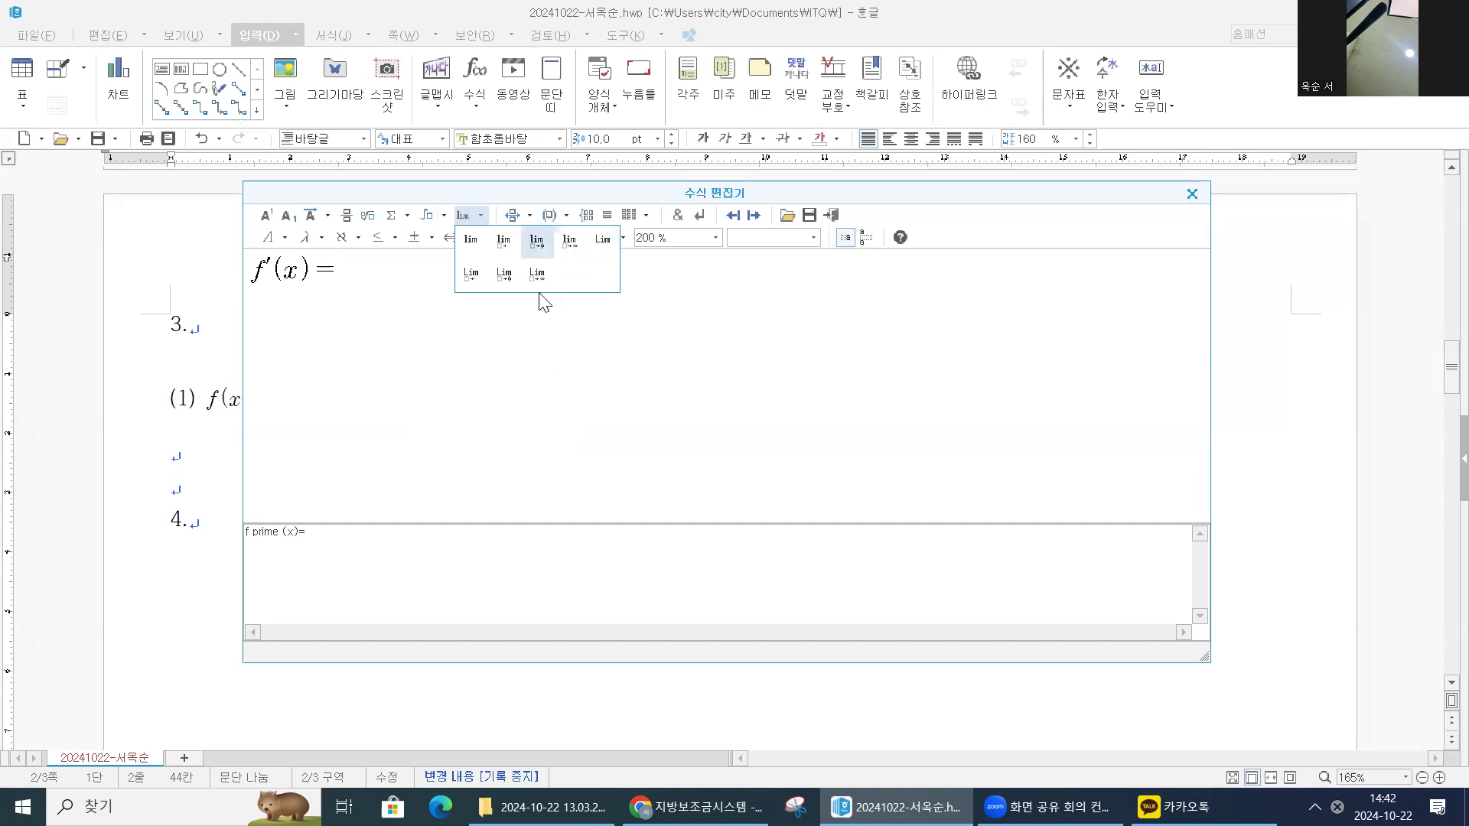
{"action": "left_click", "coordinate": [538, 248]}
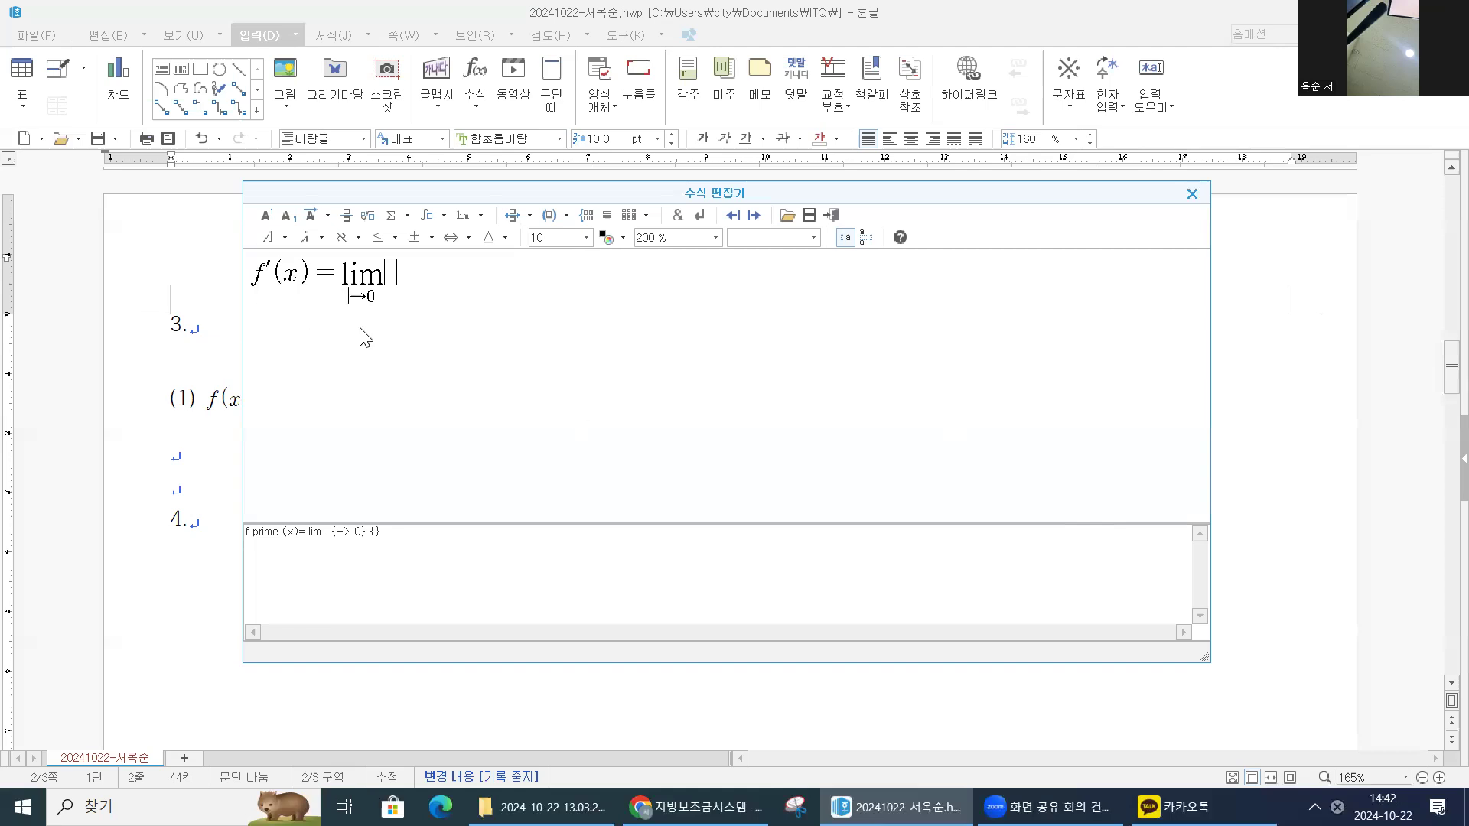
{"action": "left_click", "coordinate": [505, 237]}
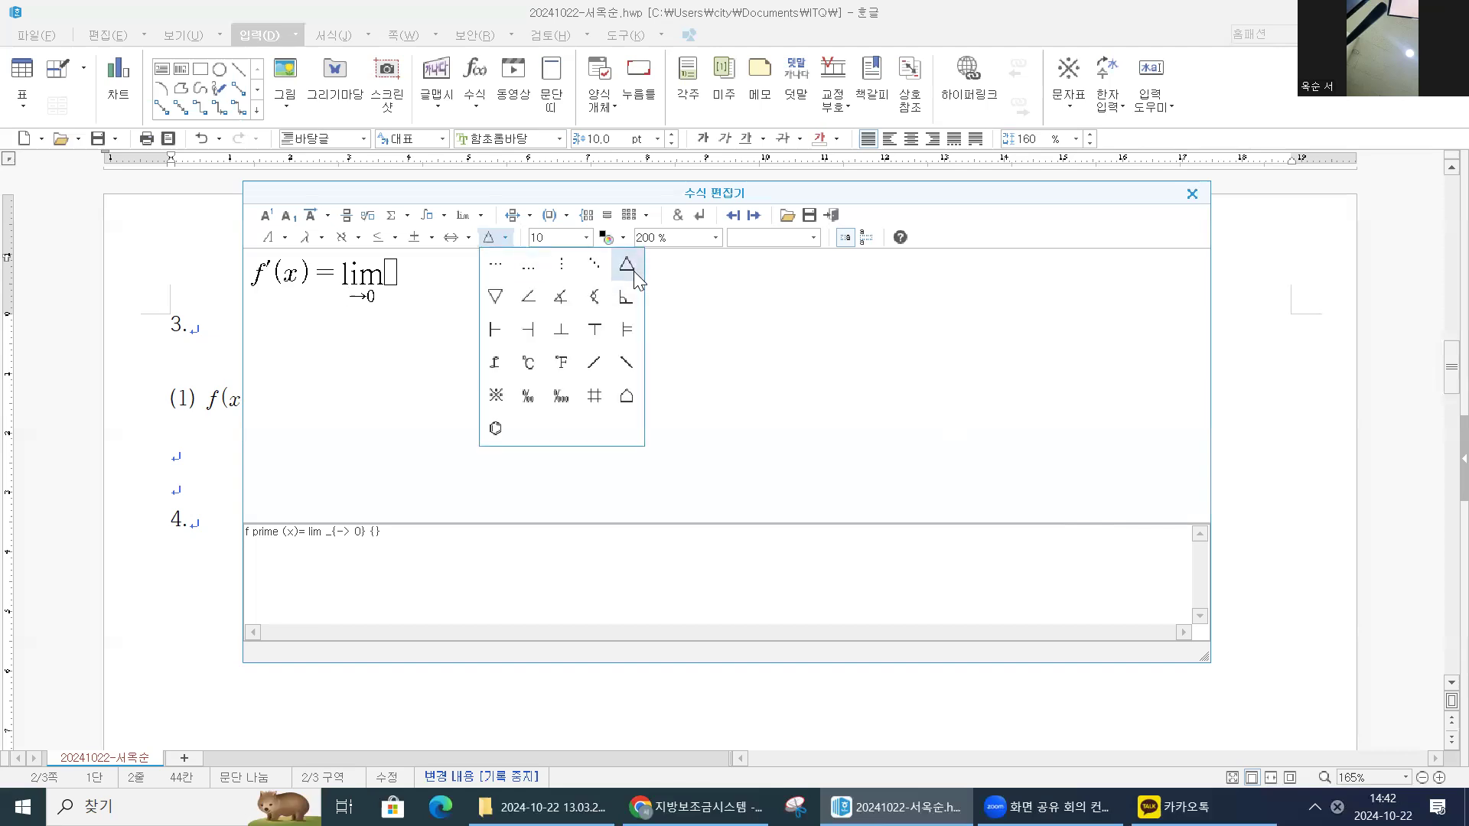
{"action": "left_click", "coordinate": [634, 274]}
{"action": "type", "text": "x"}
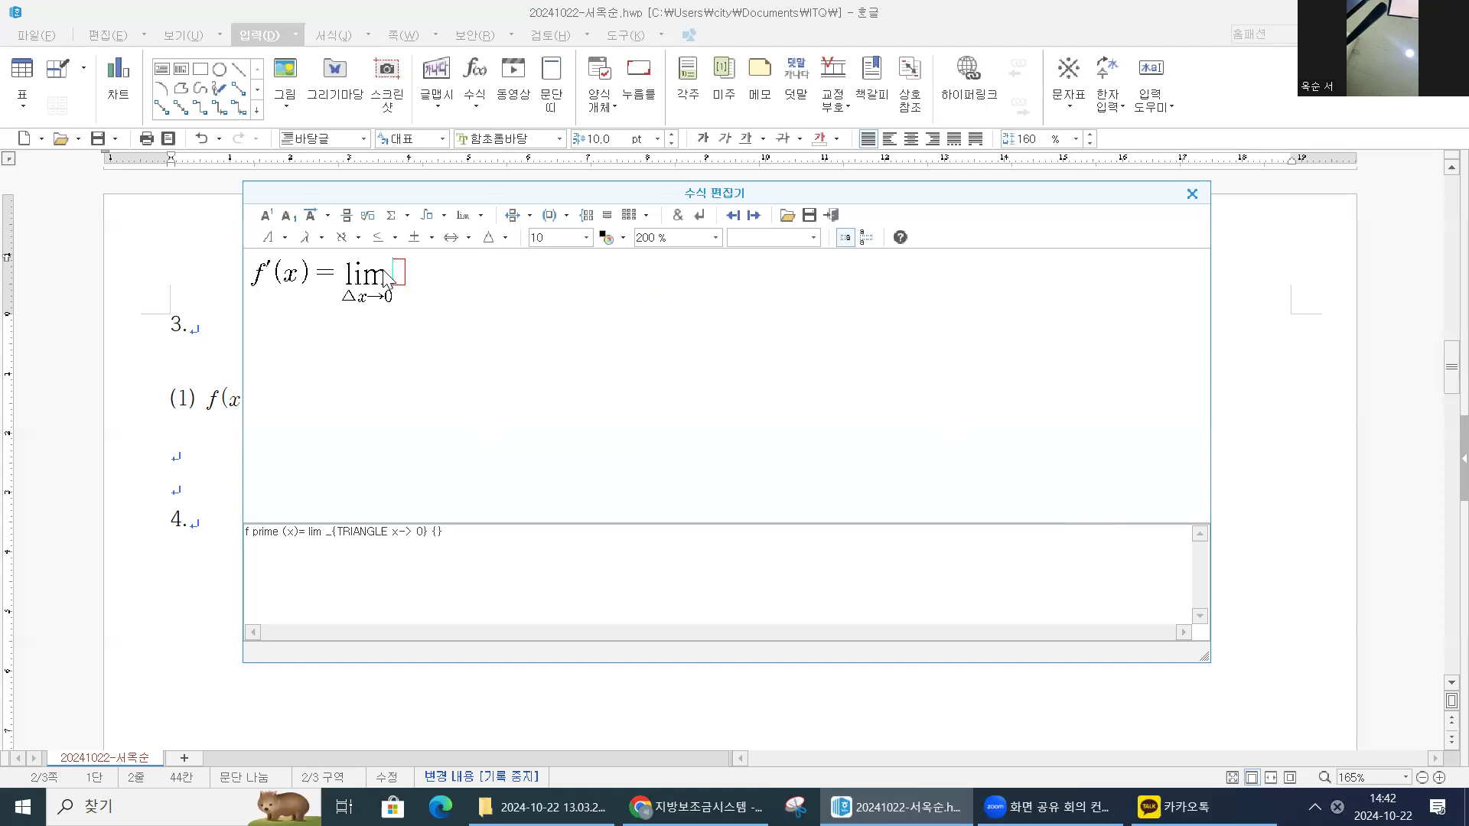
- Add a fraction after the limit and enter f(x+Δx)+f(x) as its numerator
{"action": "left_click", "coordinate": [349, 216]}
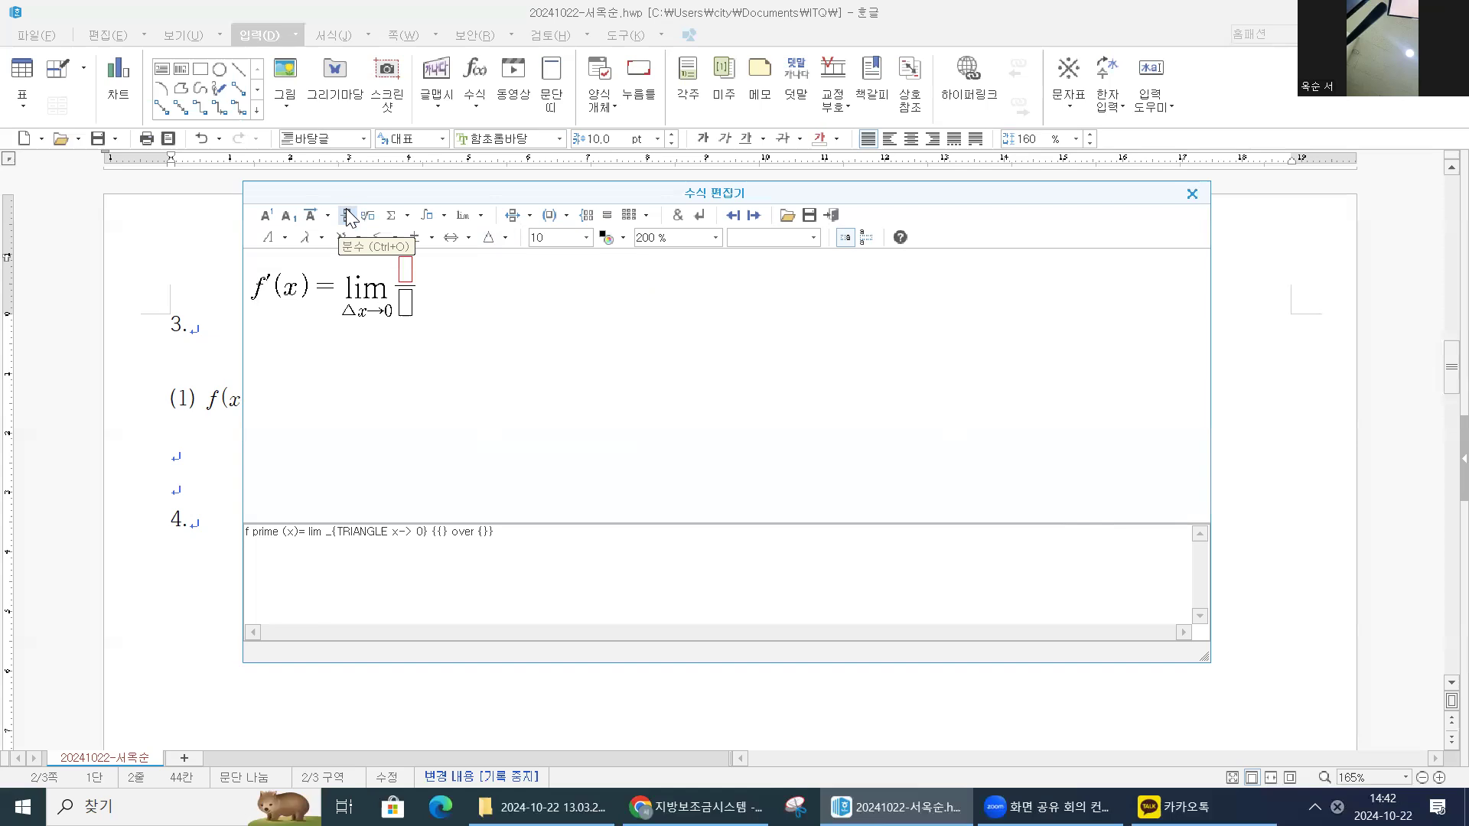
{"action": "type", "text": "f("}
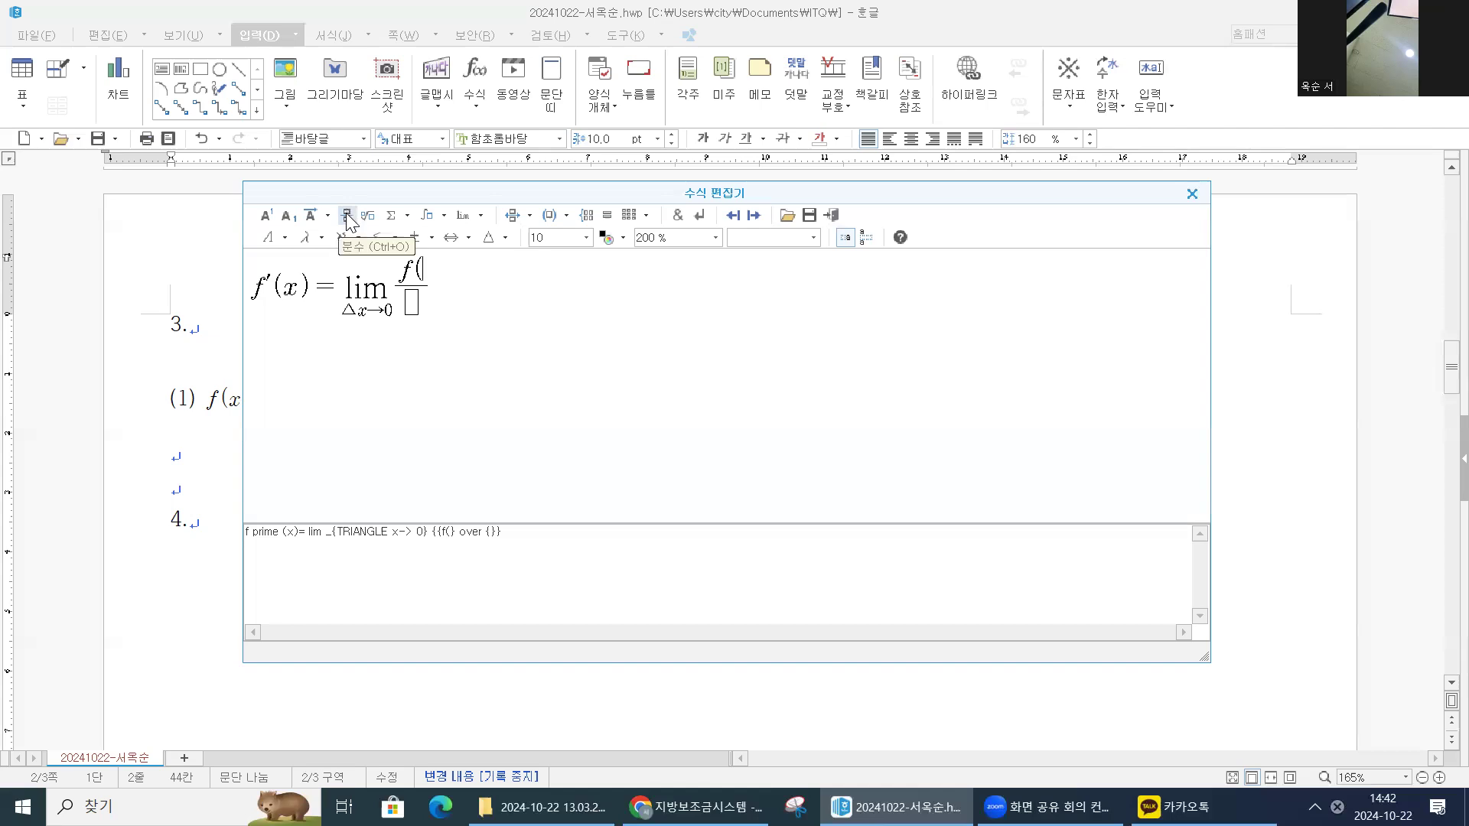
{"action": "type", "text": "x+"}
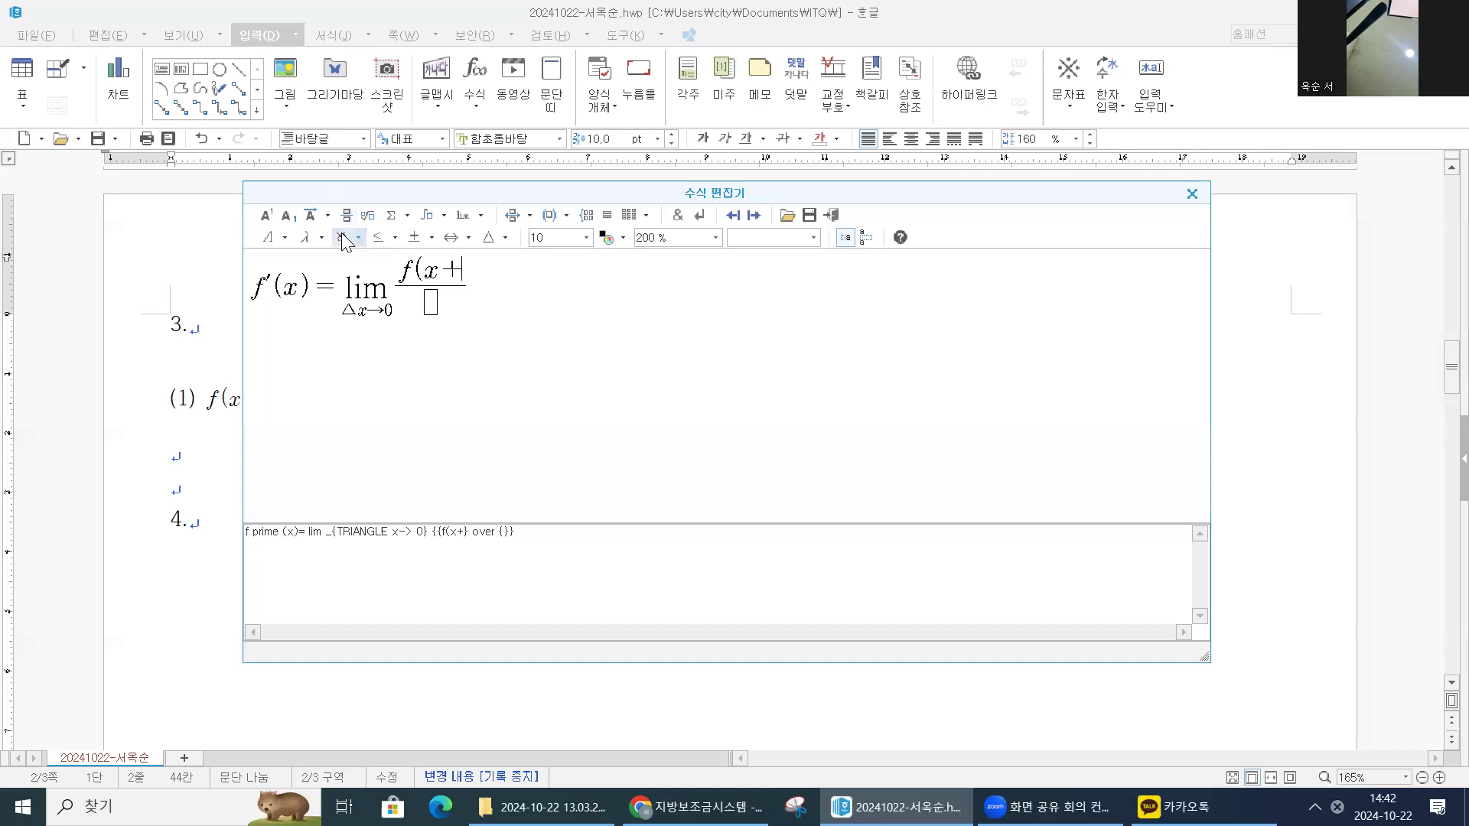
{"action": "left_click", "coordinate": [505, 238]}
{"action": "left_click", "coordinate": [629, 266]}
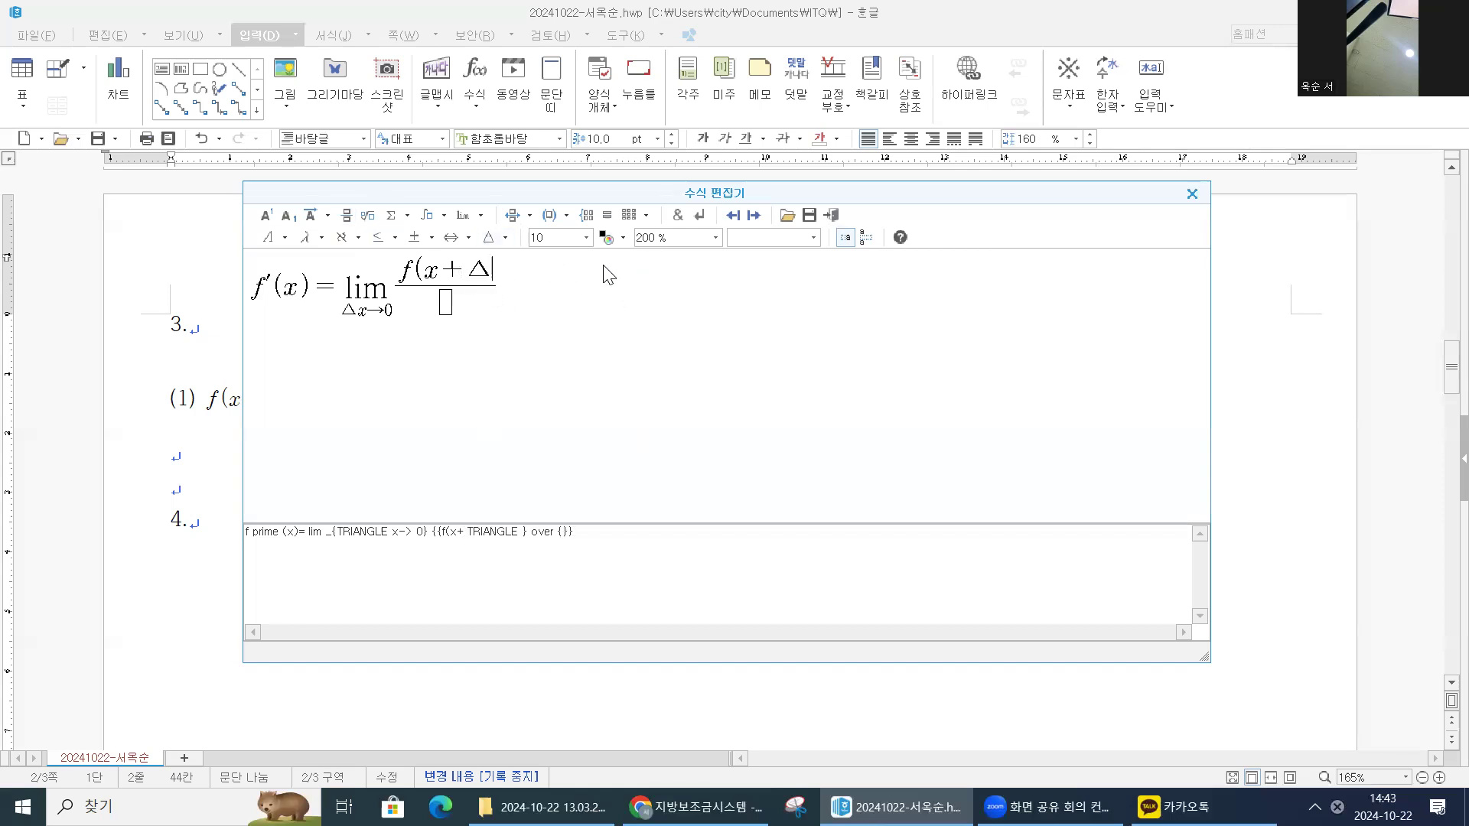
{"action": "type", "text": "x)+"}
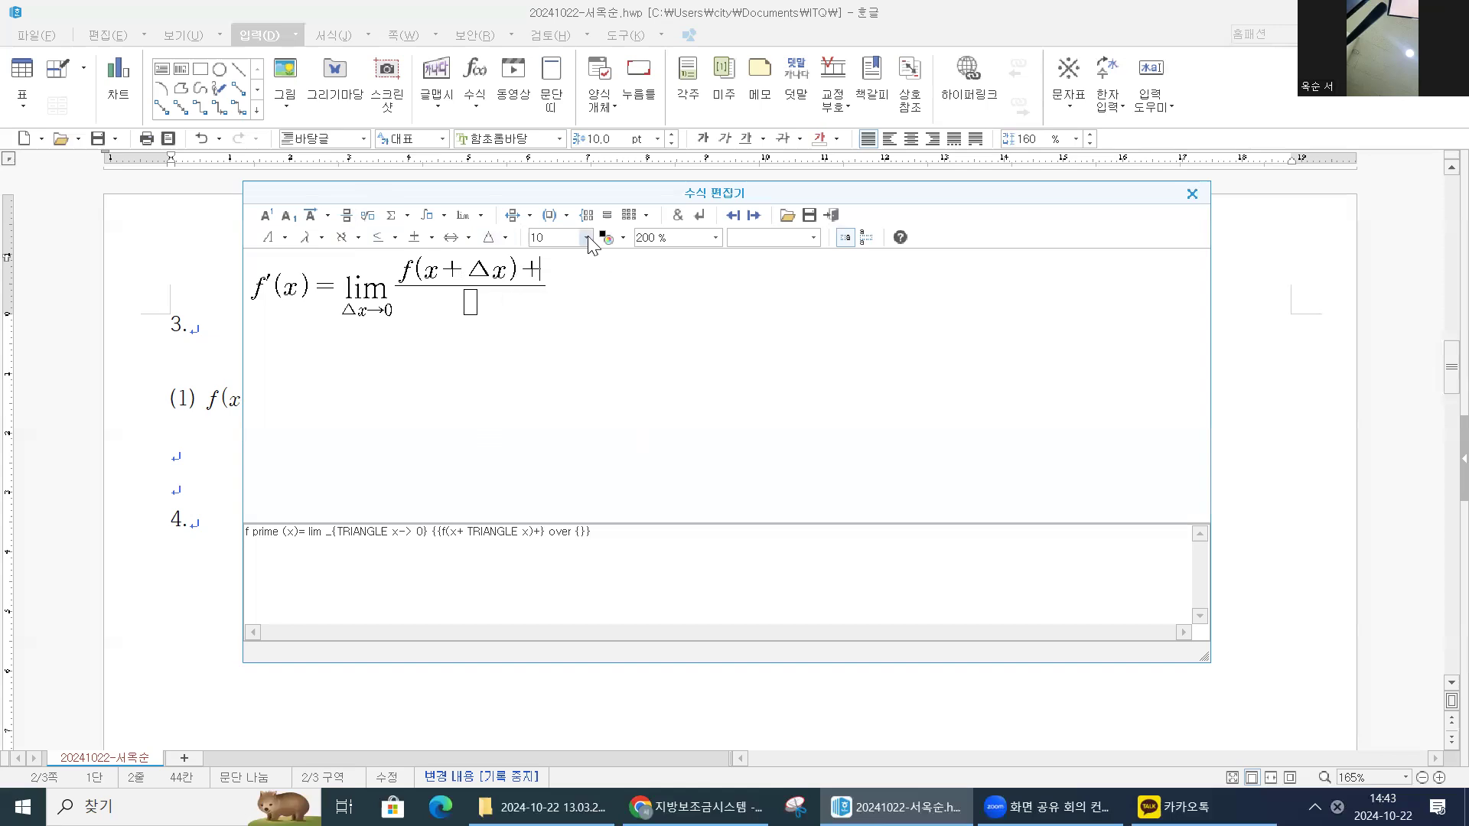
{"action": "type", "text": "f("}
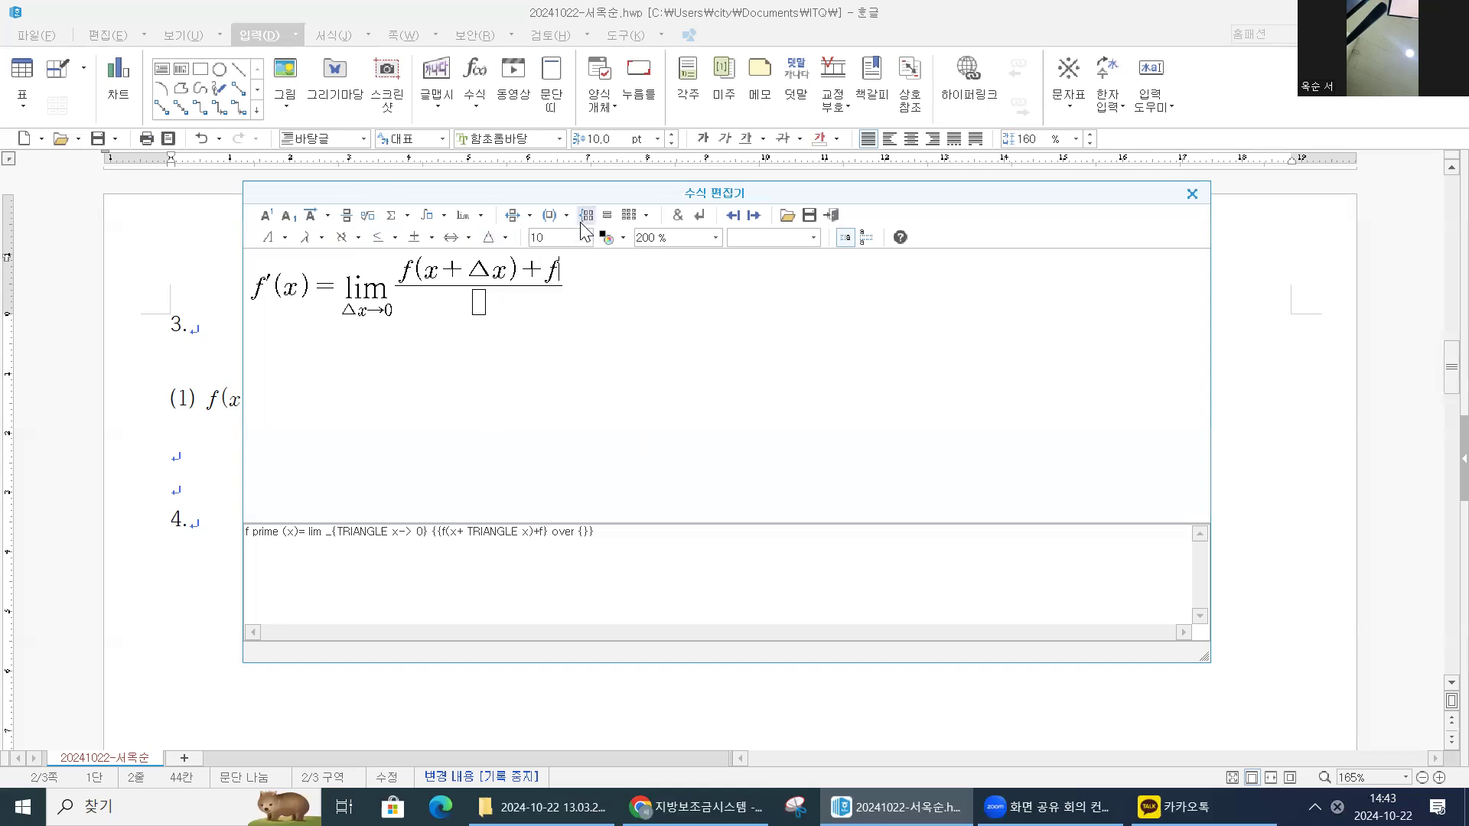
{"action": "type", "text": "x)"}
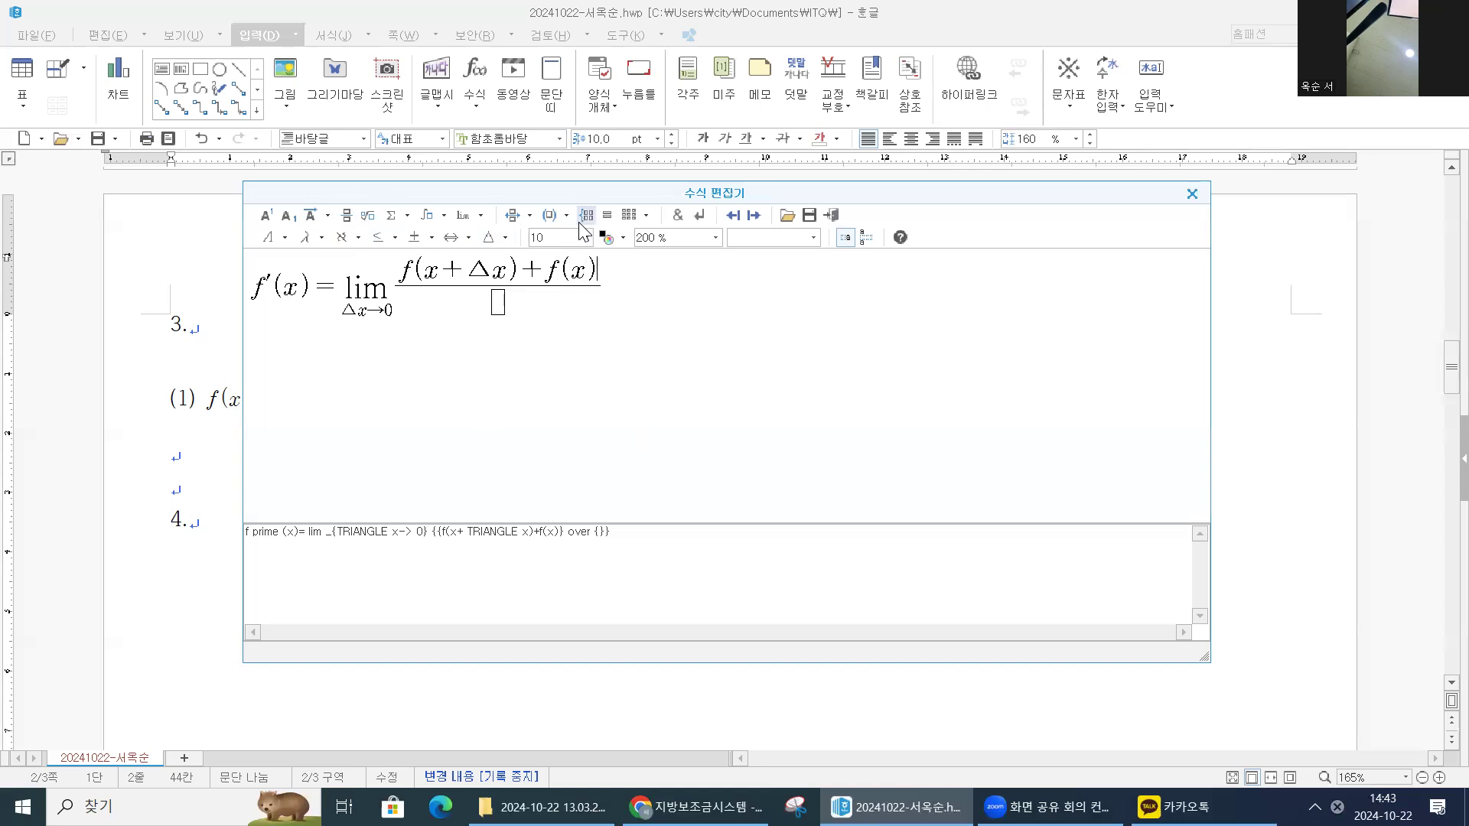
- Enter Δx as the fraction's denominator and insert the finished f′(x) equation into the document
{"action": "key", "text": "Tab"}
{"action": "left_click", "coordinate": [495, 237]}
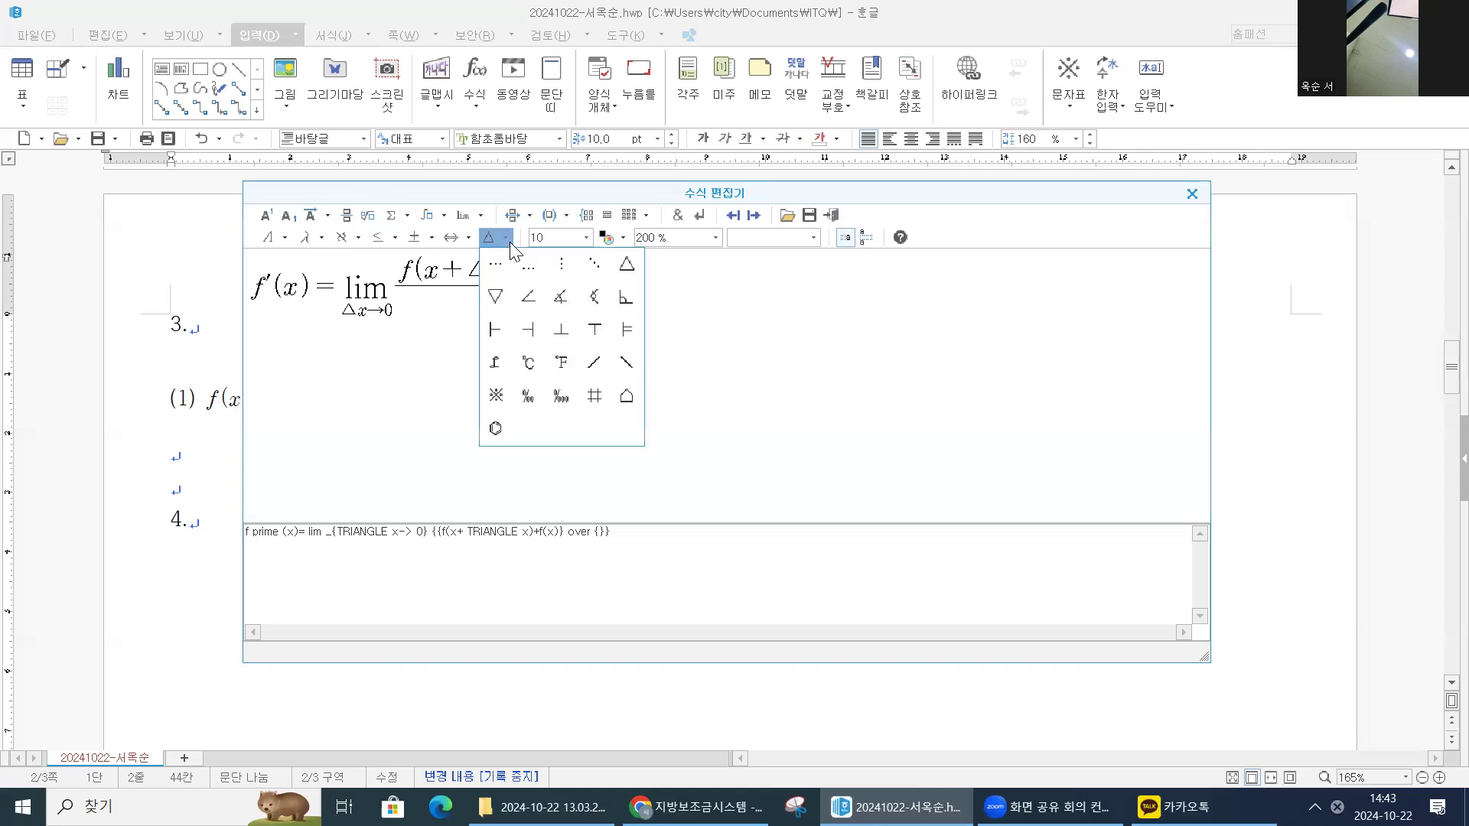
{"action": "left_click", "coordinate": [627, 265]}
{"action": "type", "text": "x"}
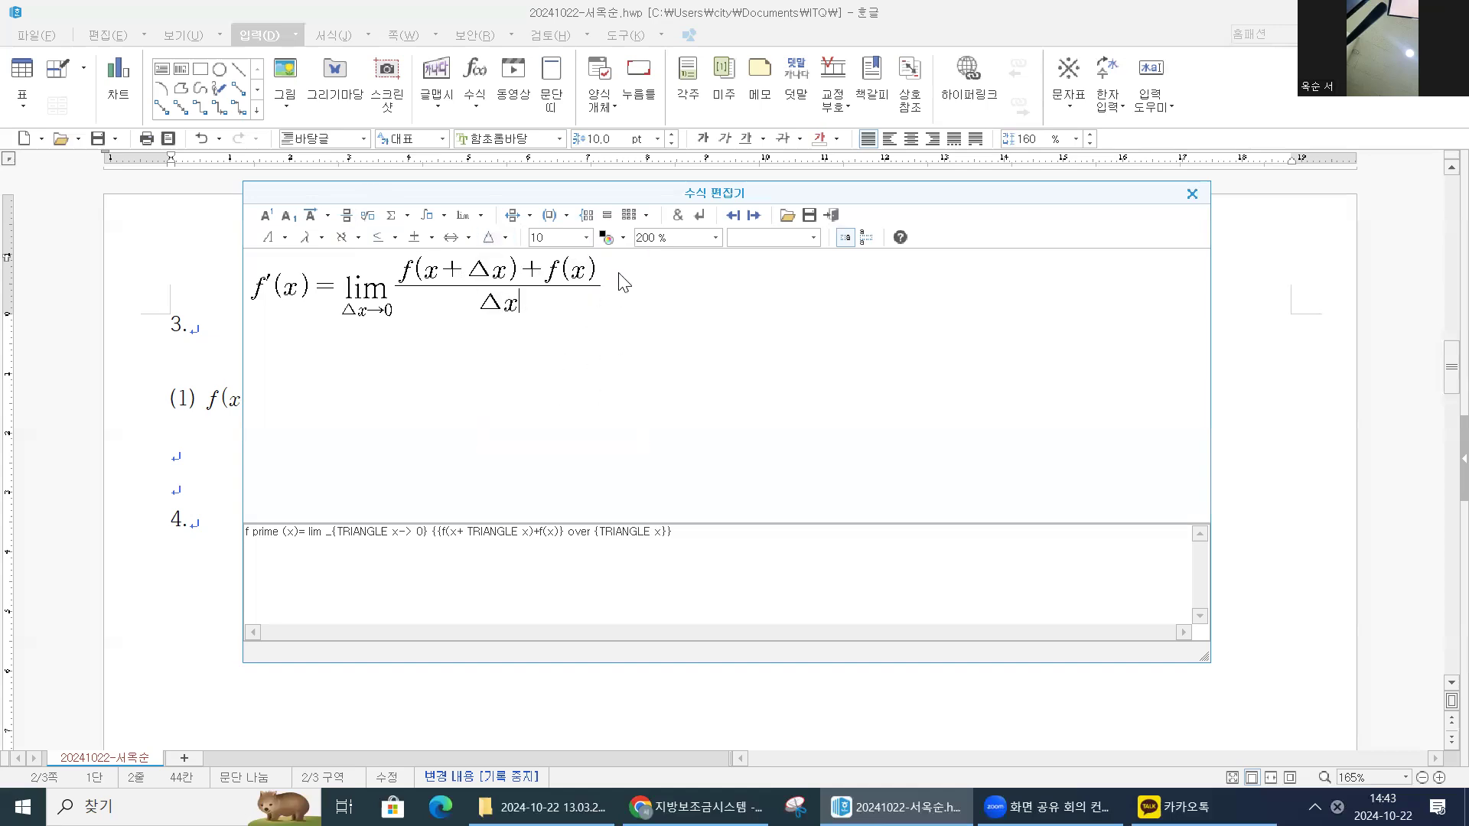
{"action": "left_click", "coordinate": [828, 217]}
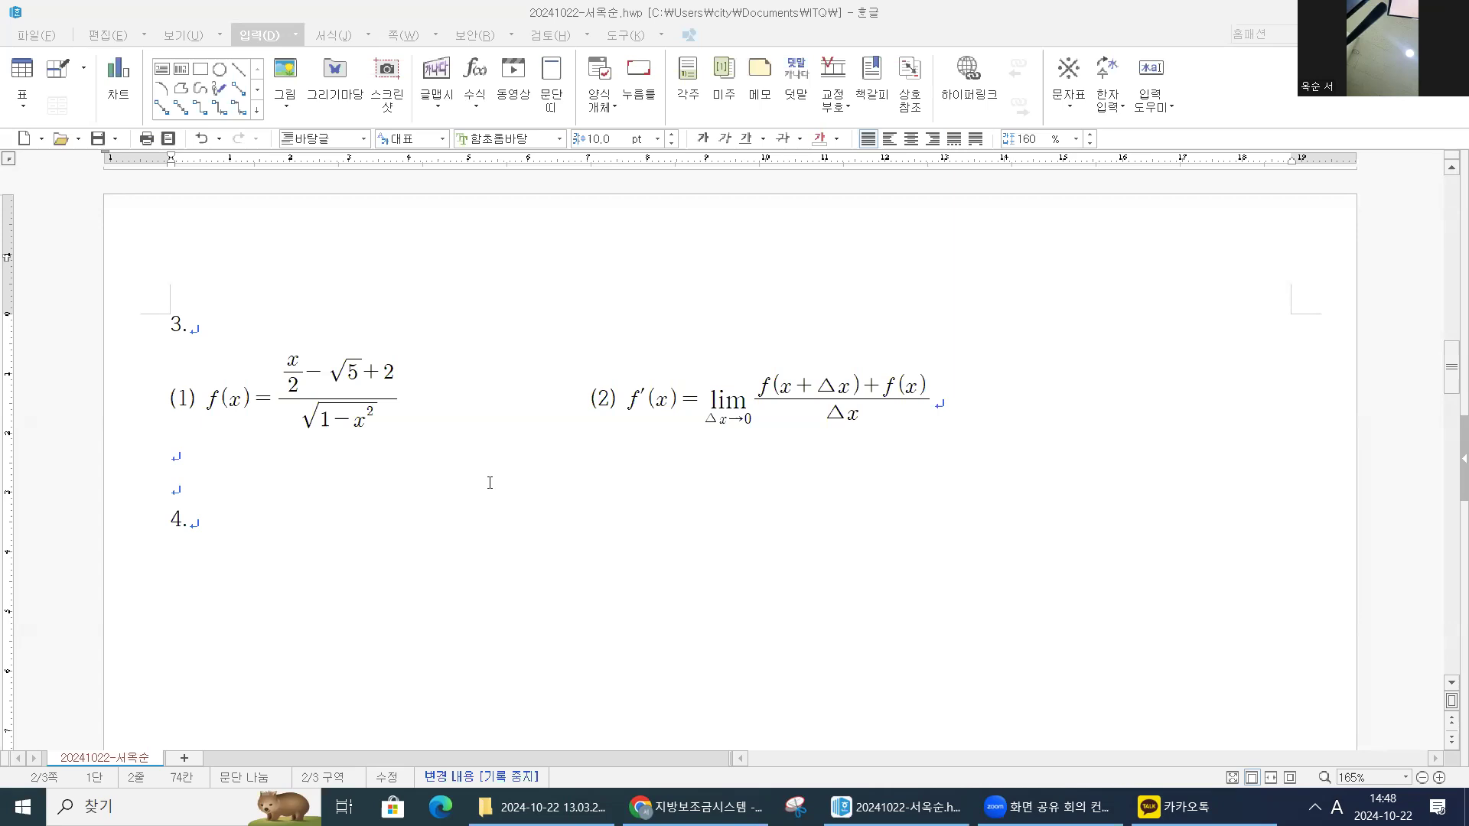
- Reopen equation (1), step back through its fraction and root structure, and return to the document
{"action": "double_click", "coordinate": [313, 380]}
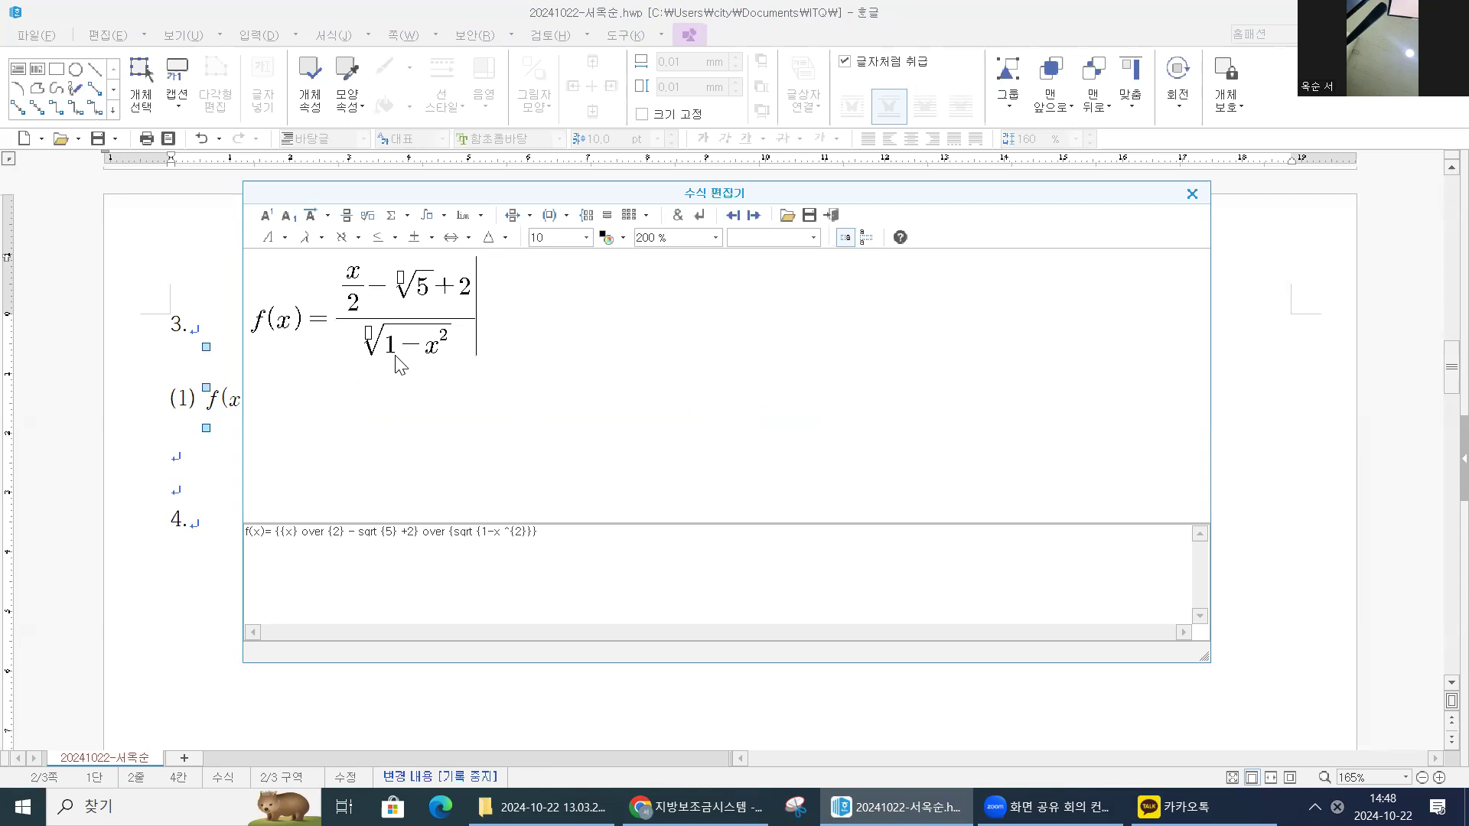
{"action": "key", "text": "Left"}
{"action": "key", "text": "Left"}
{"action": "key", "text": "Left"}
{"action": "key", "text": "Left"}
{"action": "key", "text": "Left"}
{"action": "key", "text": "Left"}
{"action": "key", "text": "Left"}
{"action": "key", "text": "Left"}
{"action": "key", "text": "Left"}
{"action": "key", "text": "Left"}
{"action": "key", "text": "Left"}
{"action": "key", "text": "Left"}
{"action": "key", "text": "Left"}
{"action": "left_click", "coordinate": [833, 215]}
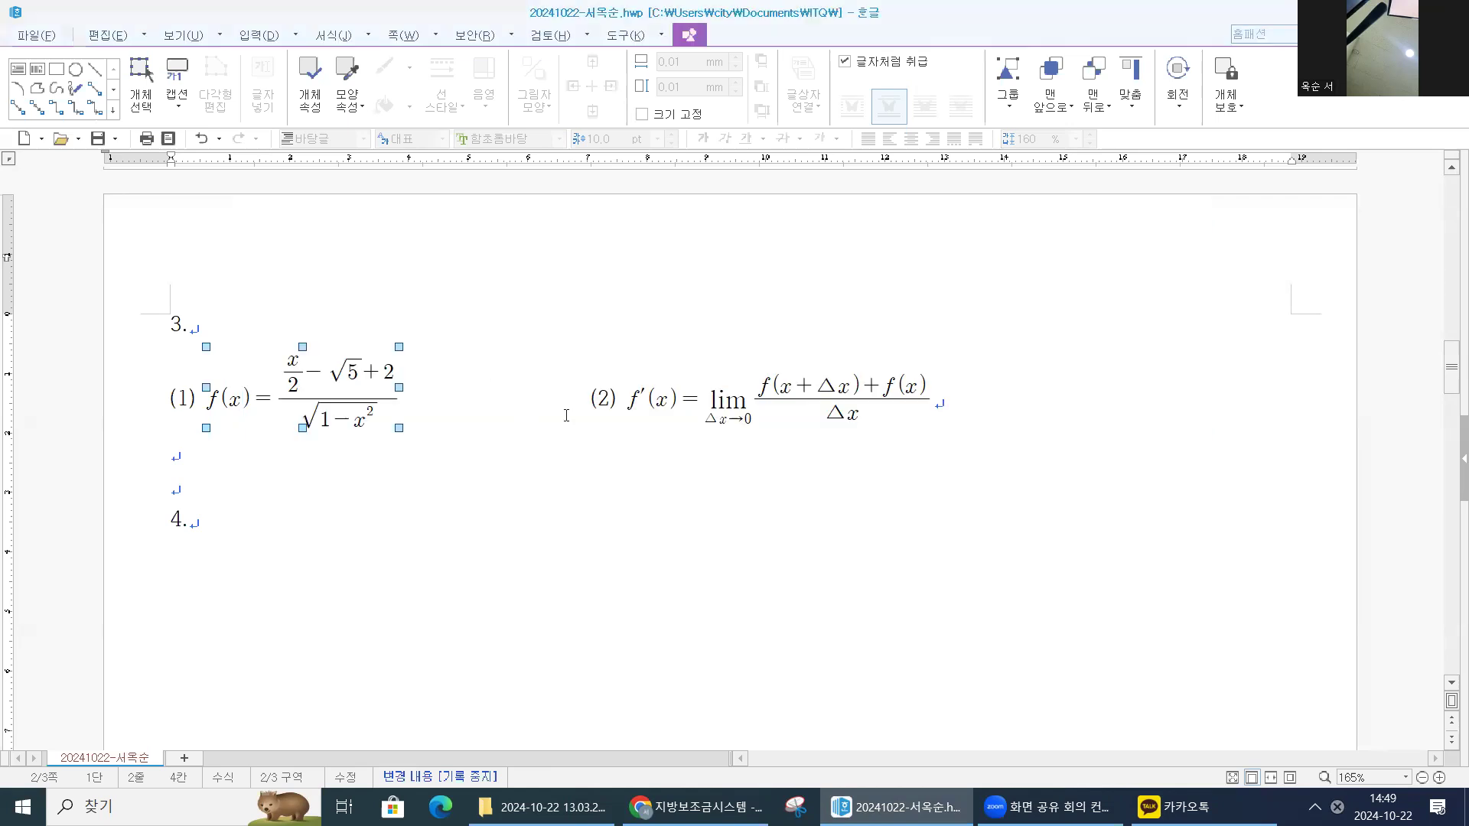
- Zoom the document out to 95% and look over the equations and the blank area below item 4
{"action": "scroll", "coordinate": [412, 538], "scroll_direction": "down", "scroll_amount": 2}
{"action": "scroll", "coordinate": [416, 529], "scroll_direction": "up", "scroll_amount": 1}
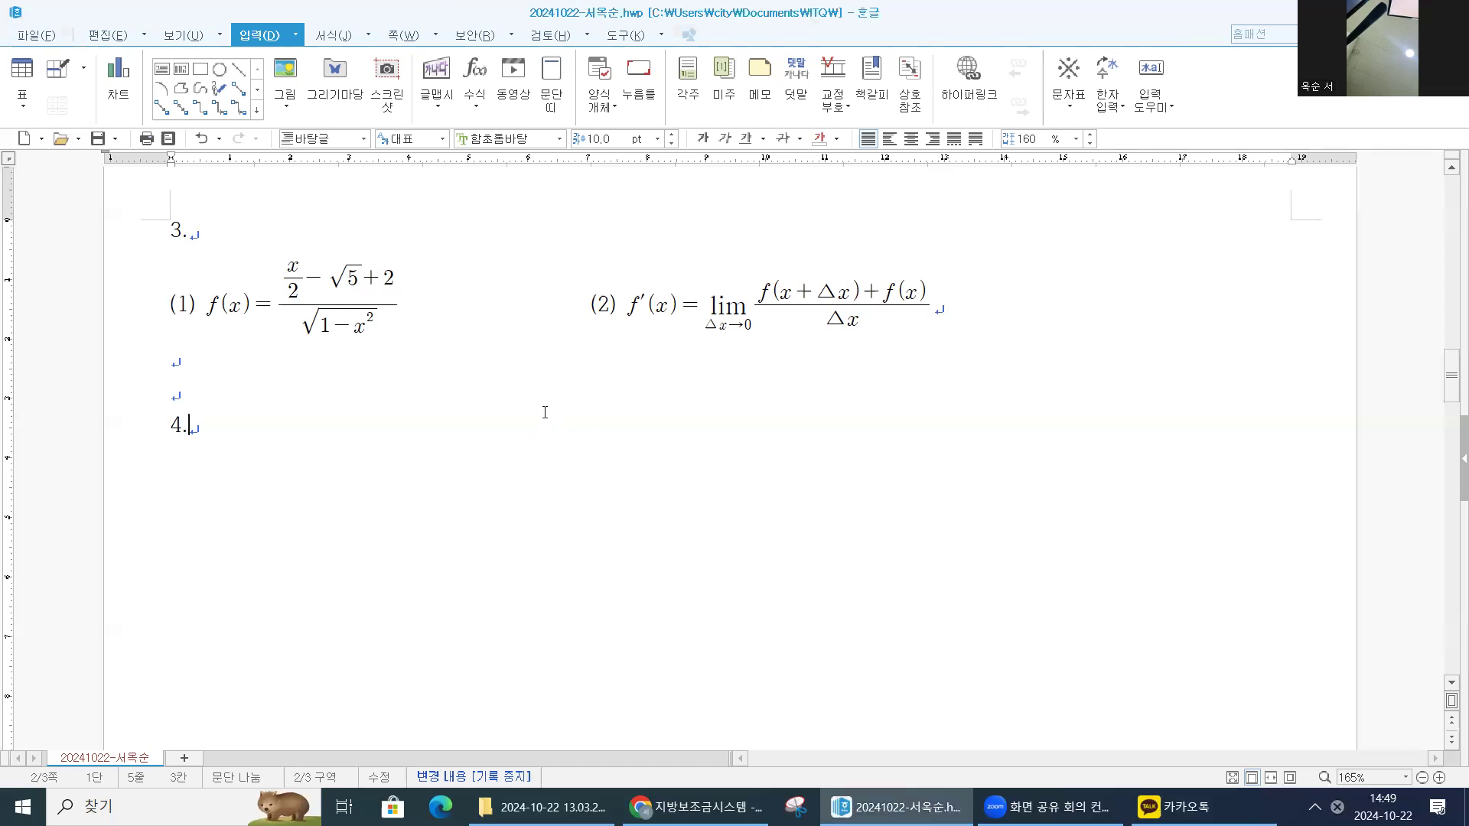
{"action": "scroll", "coordinate": [545, 412], "scroll_direction": "down", "scroll_amount": 7}
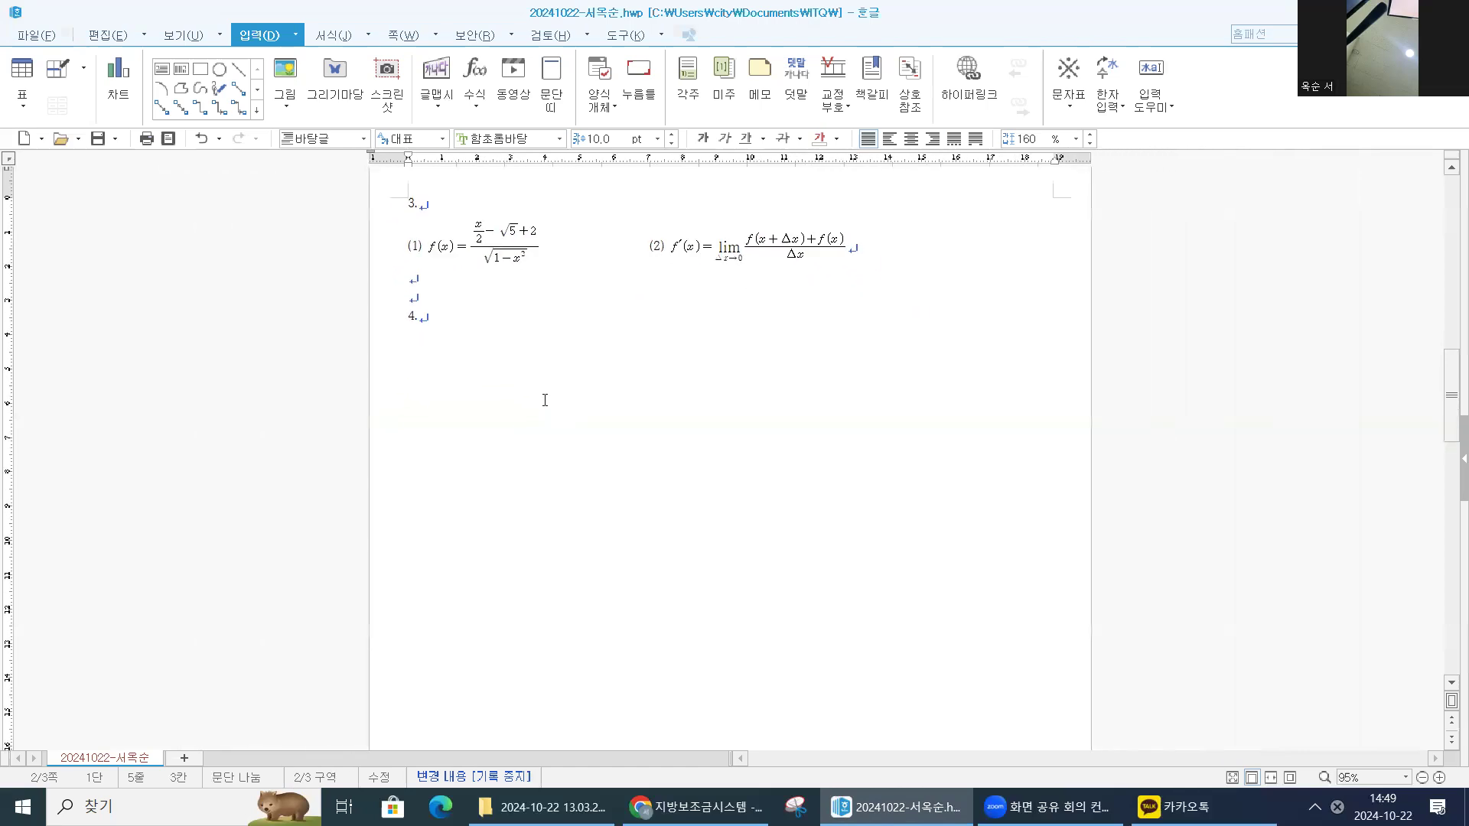
{"action": "scroll", "coordinate": [564, 453], "scroll_direction": "down", "scroll_amount": 2}
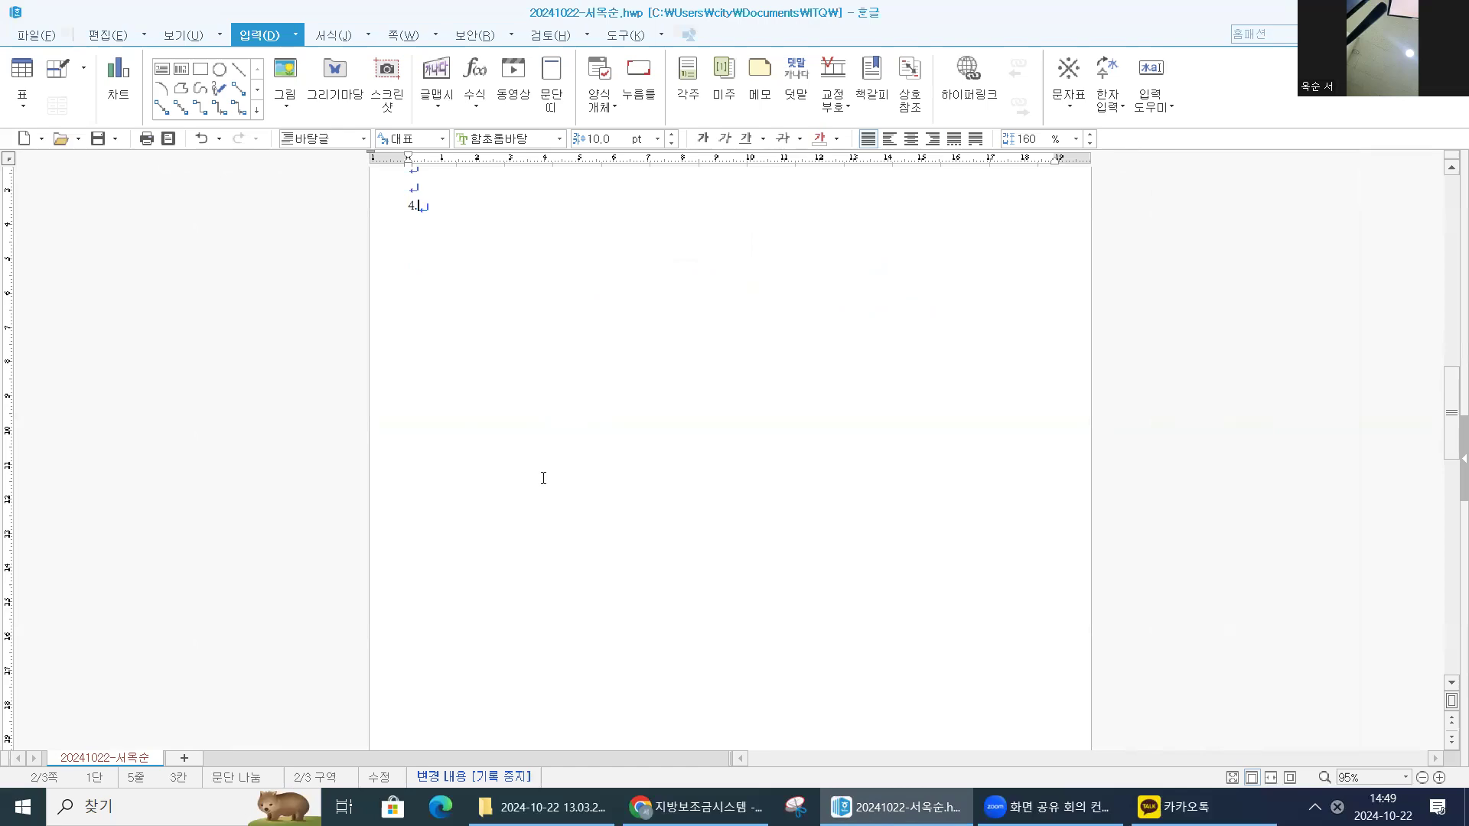
{"action": "scroll", "coordinate": [547, 470], "scroll_direction": "down", "scroll_amount": 2}
{"action": "scroll", "coordinate": [572, 504], "scroll_direction": "up", "scroll_amount": 2}
{"action": "scroll", "coordinate": [572, 503], "scroll_direction": "down", "scroll_amount": 9}
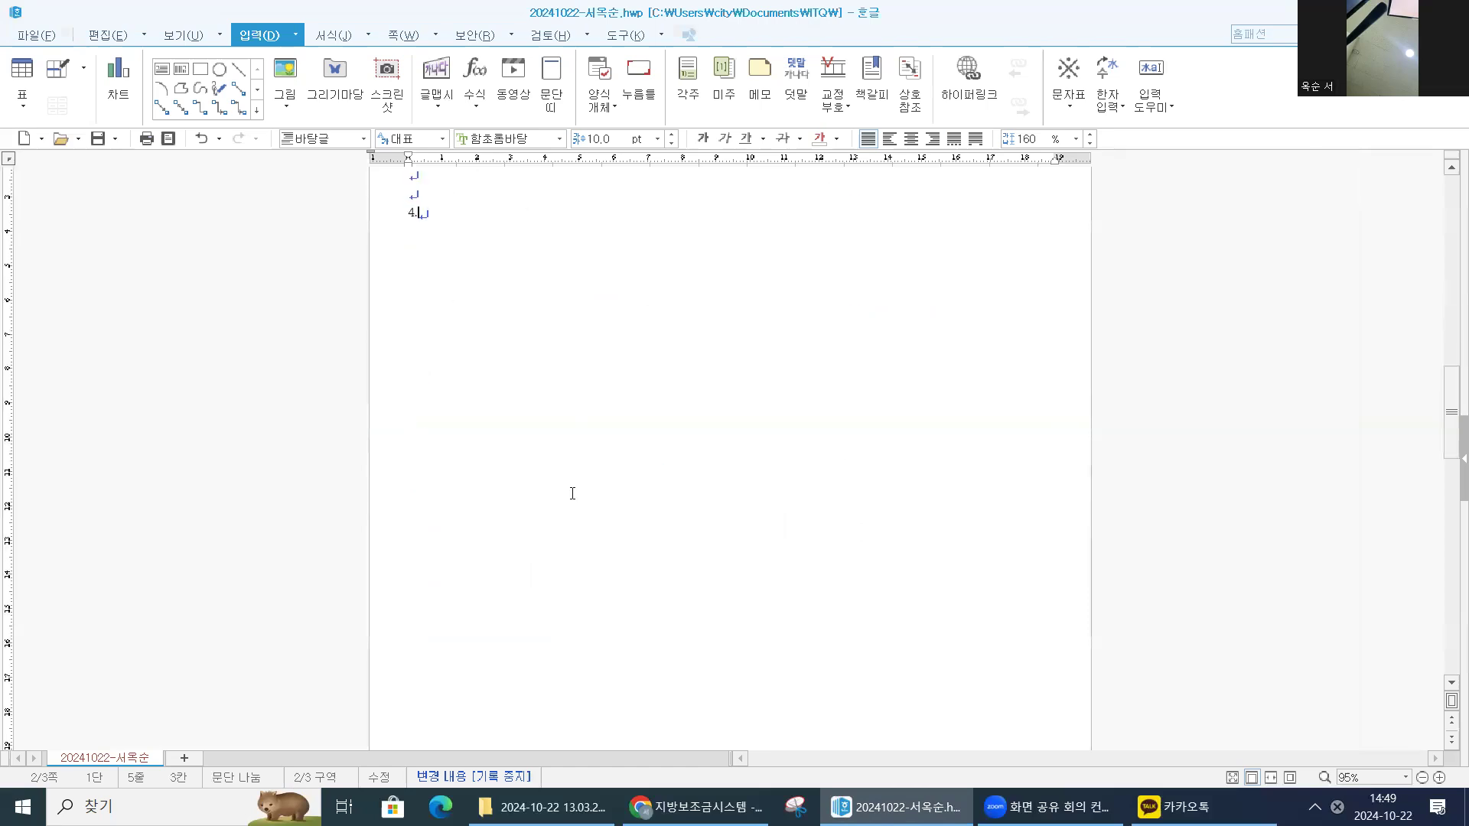
{"action": "scroll", "coordinate": [573, 493], "scroll_direction": "down", "scroll_amount": 1}
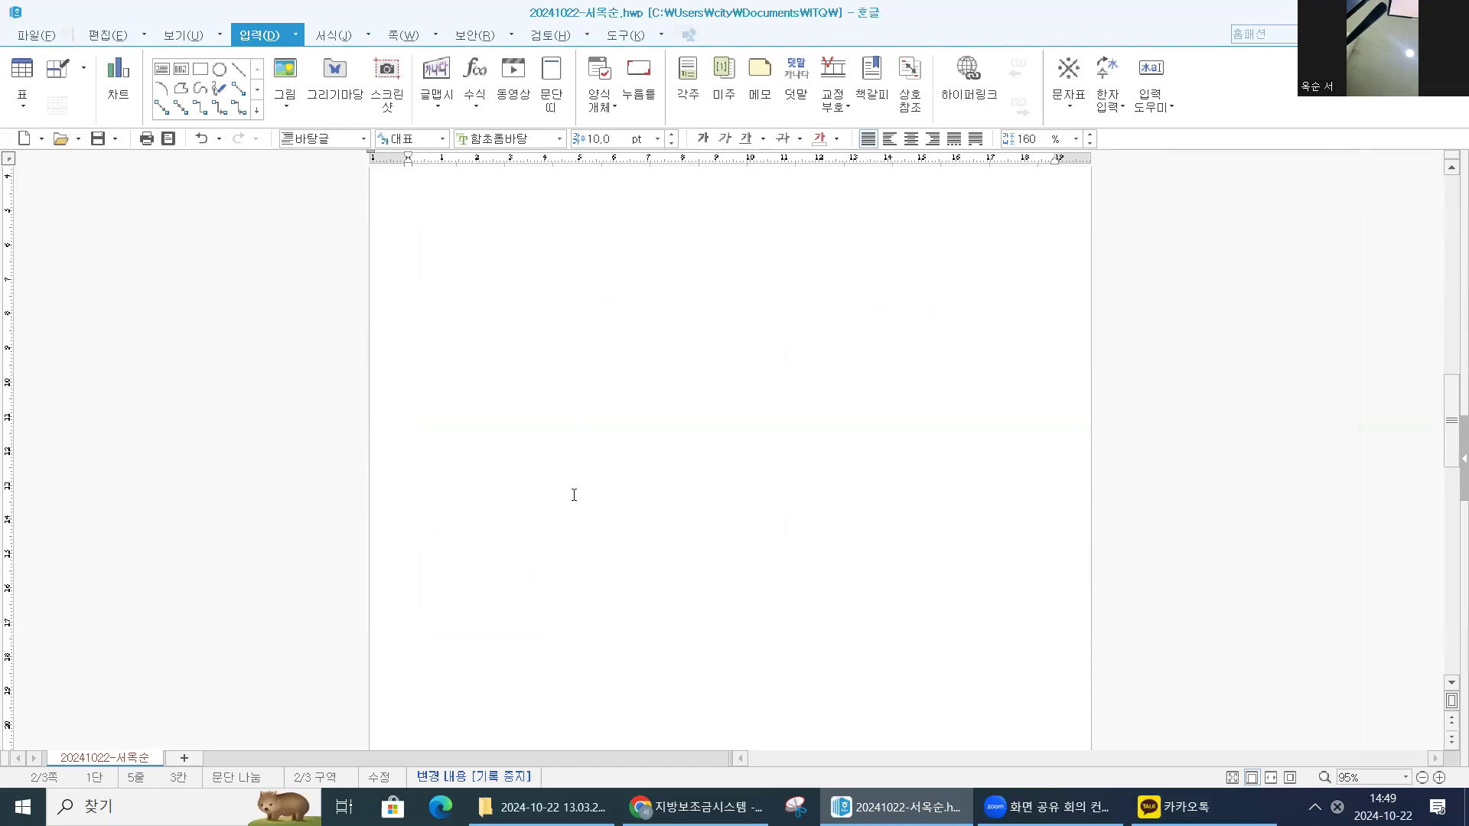
{"action": "scroll", "coordinate": [574, 495], "scroll_direction": "up", "scroll_amount": 1}
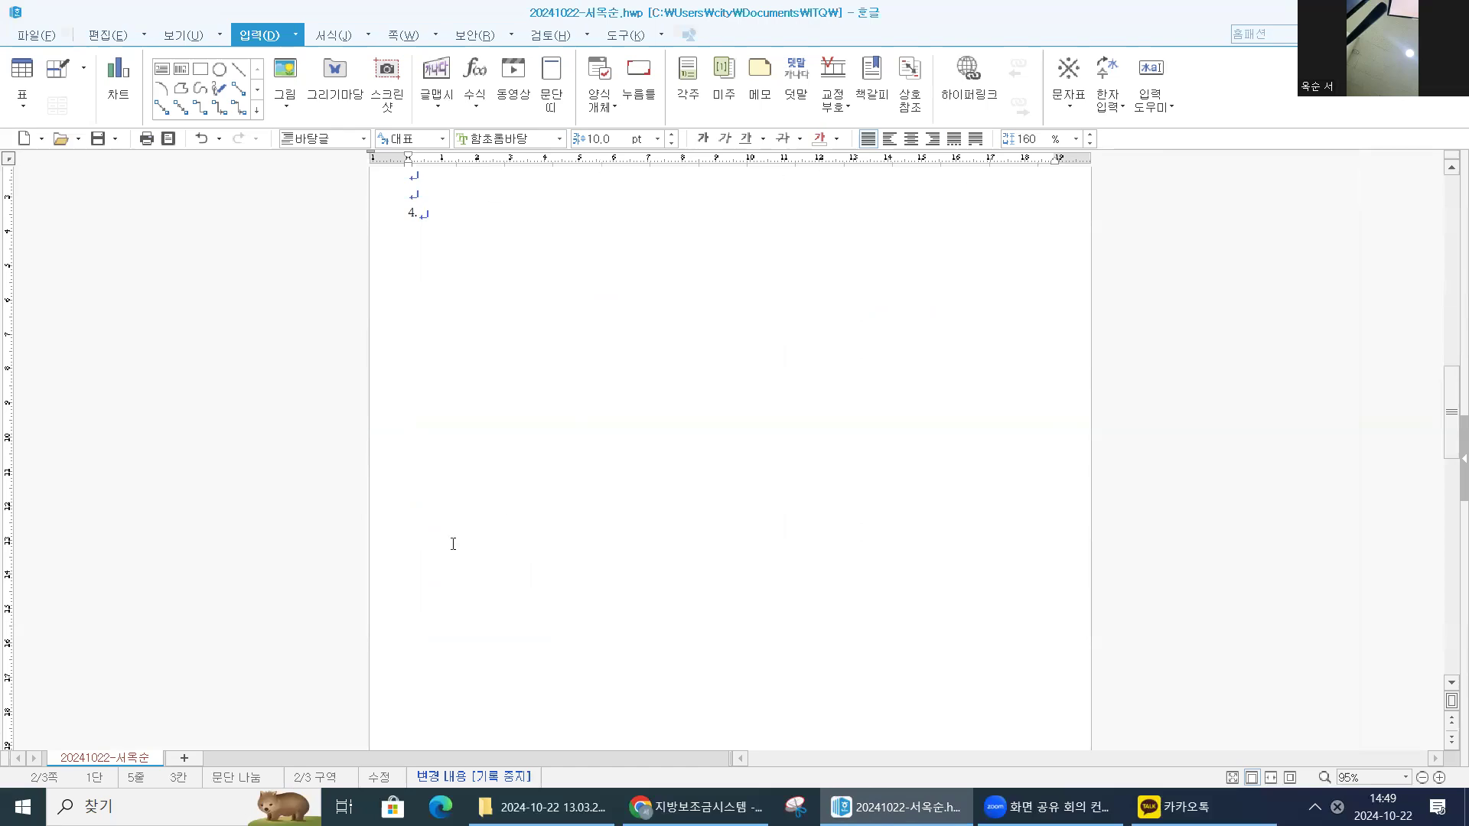
{"action": "scroll", "coordinate": [453, 544], "scroll_direction": "up", "scroll_amount": 1}
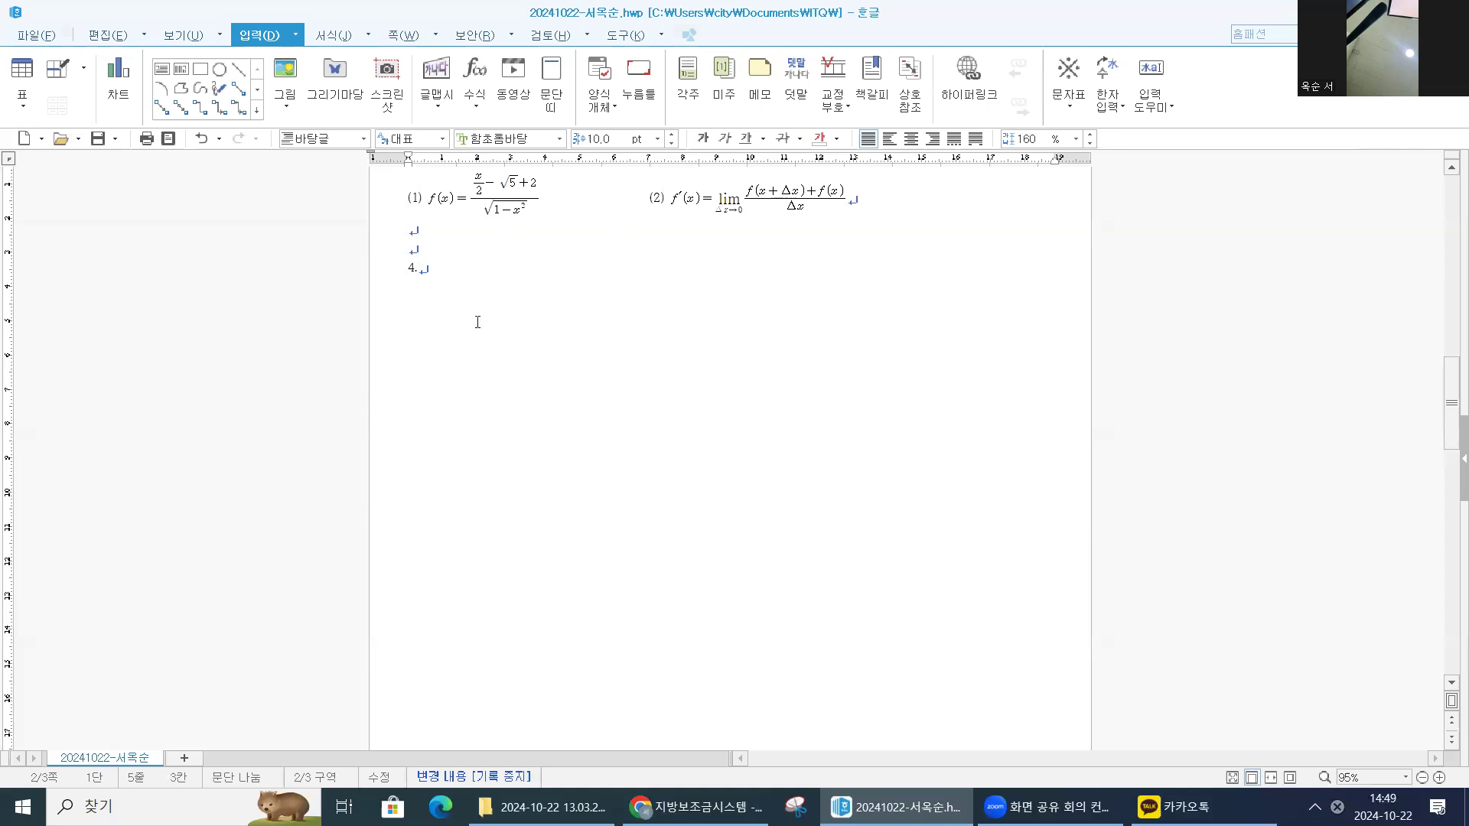
{"action": "scroll", "coordinate": [542, 350], "scroll_direction": "down", "scroll_amount": 1}
{"action": "scroll", "coordinate": [594, 288], "scroll_direction": "down", "scroll_amount": 1}
{"action": "scroll", "coordinate": [540, 274], "scroll_direction": "up", "scroll_amount": 1}
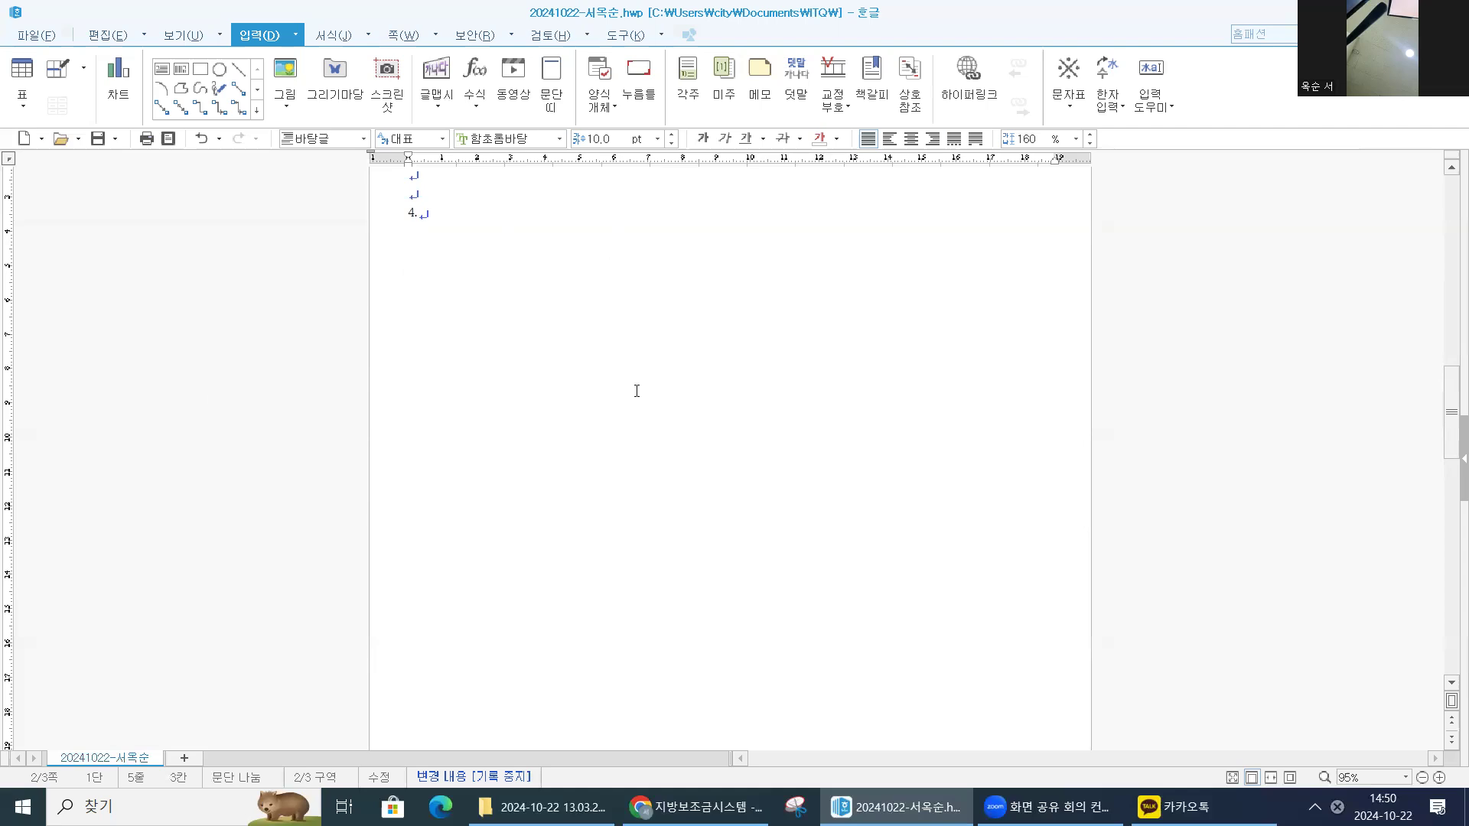
{"action": "scroll", "coordinate": [568, 324], "scroll_direction": "up", "scroll_amount": 1}
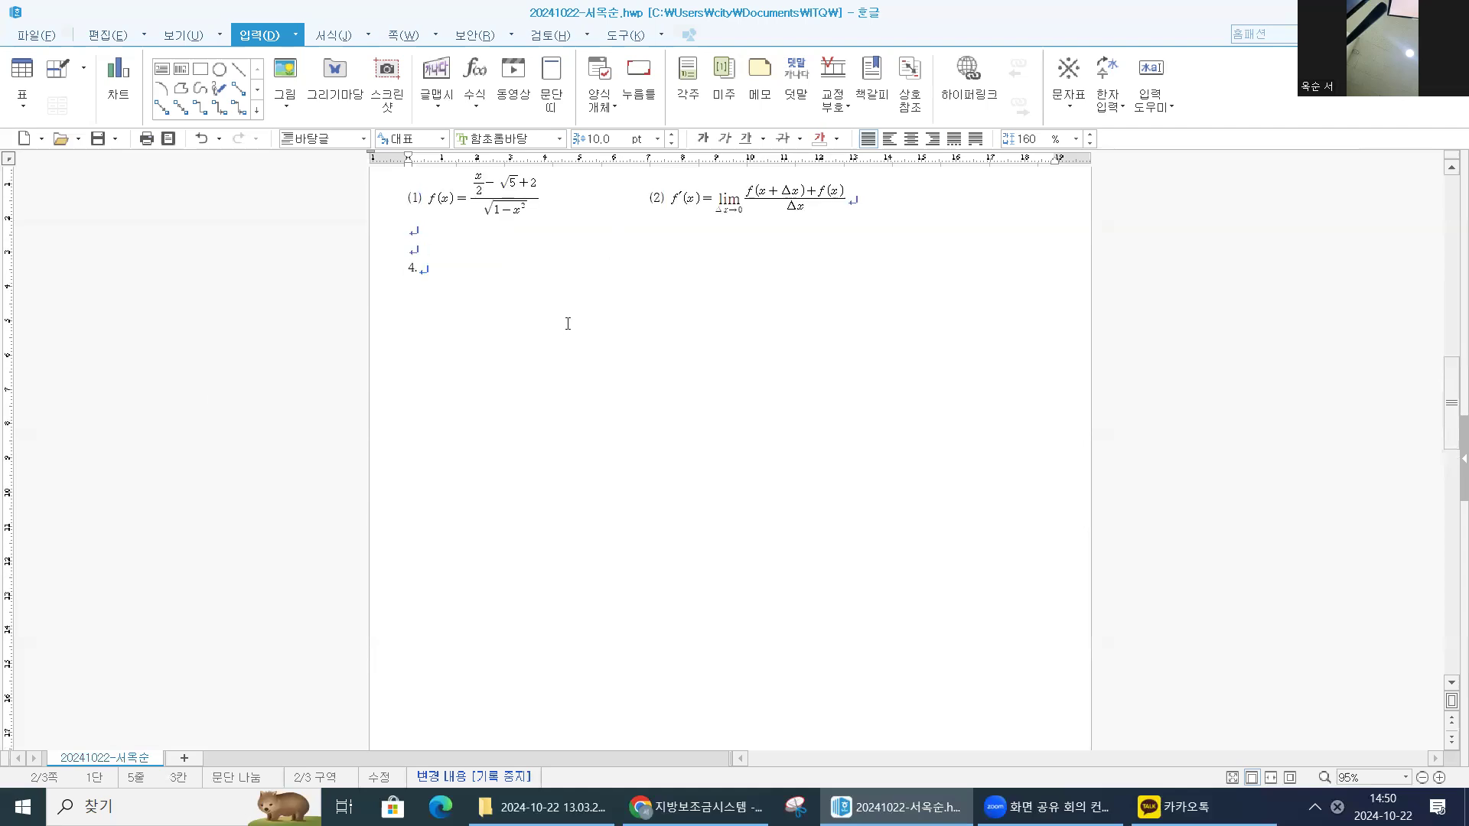
{"action": "scroll", "coordinate": [576, 363], "scroll_direction": "down", "scroll_amount": 1}
{"action": "scroll", "coordinate": [557, 426], "scroll_direction": "down", "scroll_amount": 1}
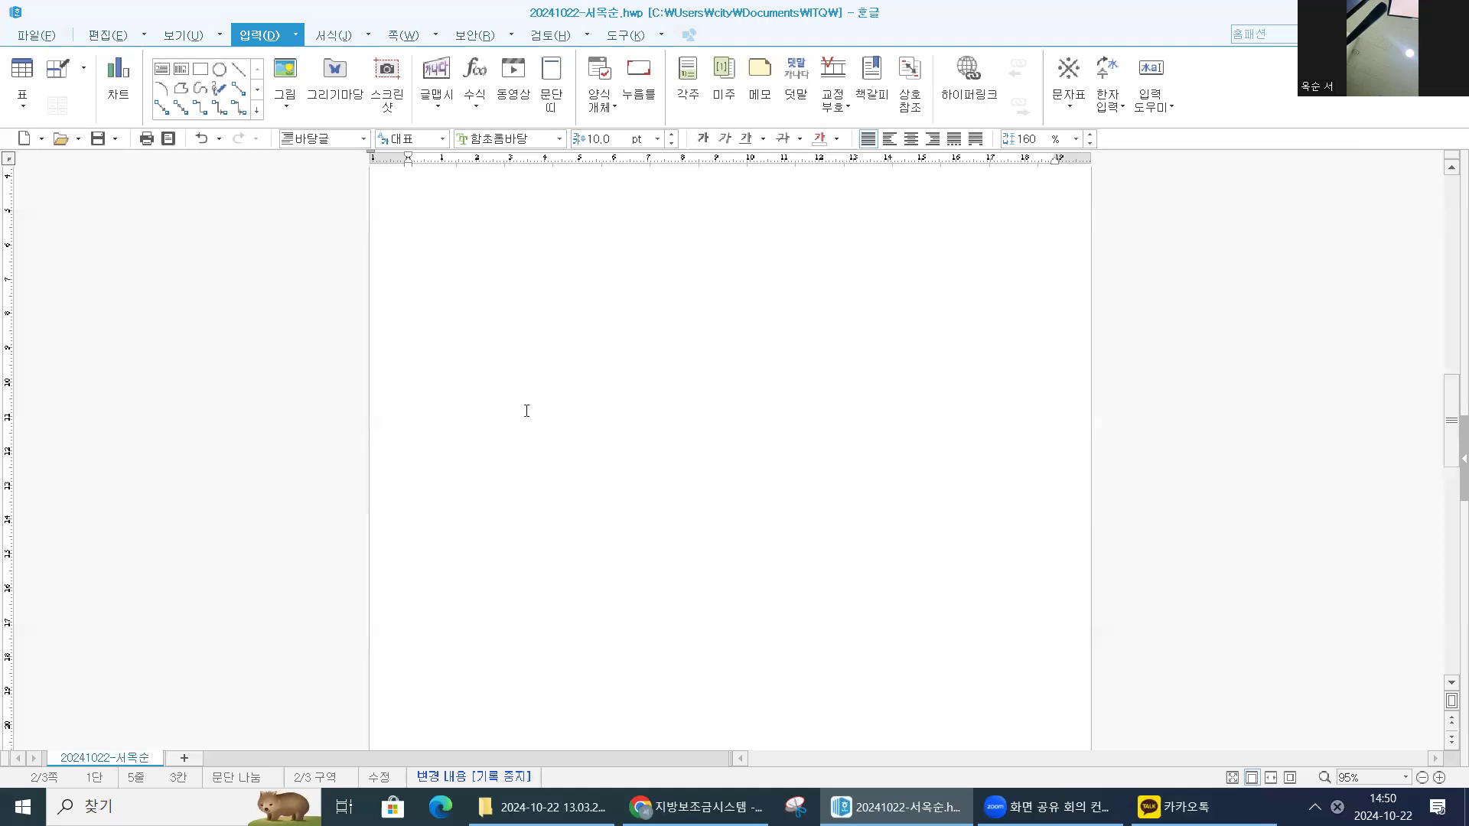
- Draw a rectangle about 90 mm wide and 80 mm high in the blank area below item 4
{"action": "left_click", "coordinate": [200, 77]}
{"action": "left_click_drag", "start_coordinate": [560, 240], "coordinate": [916, 593]}
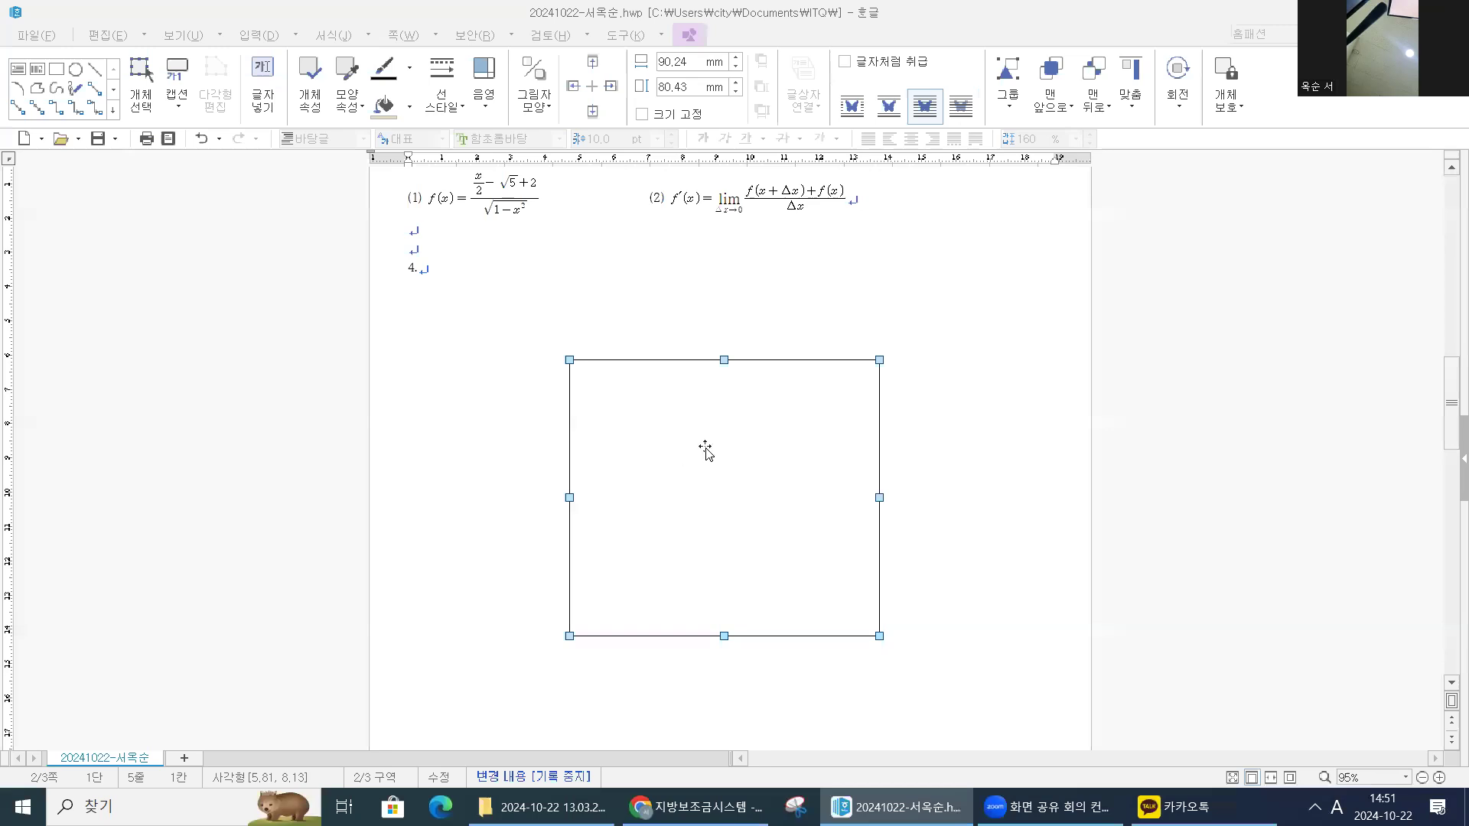
{"action": "double_click", "coordinate": [708, 450]}
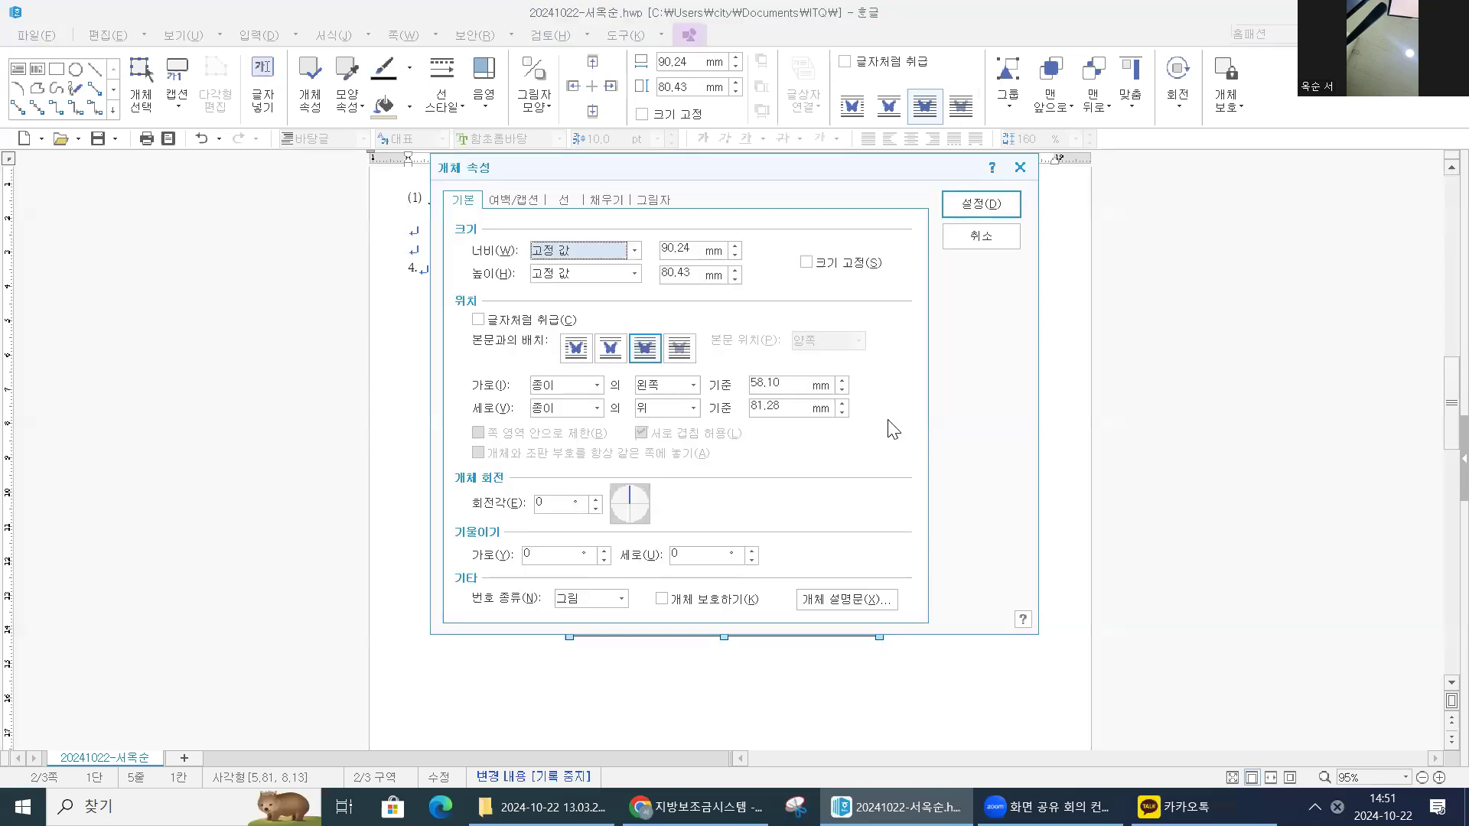
{"action": "left_click", "coordinate": [981, 239]}
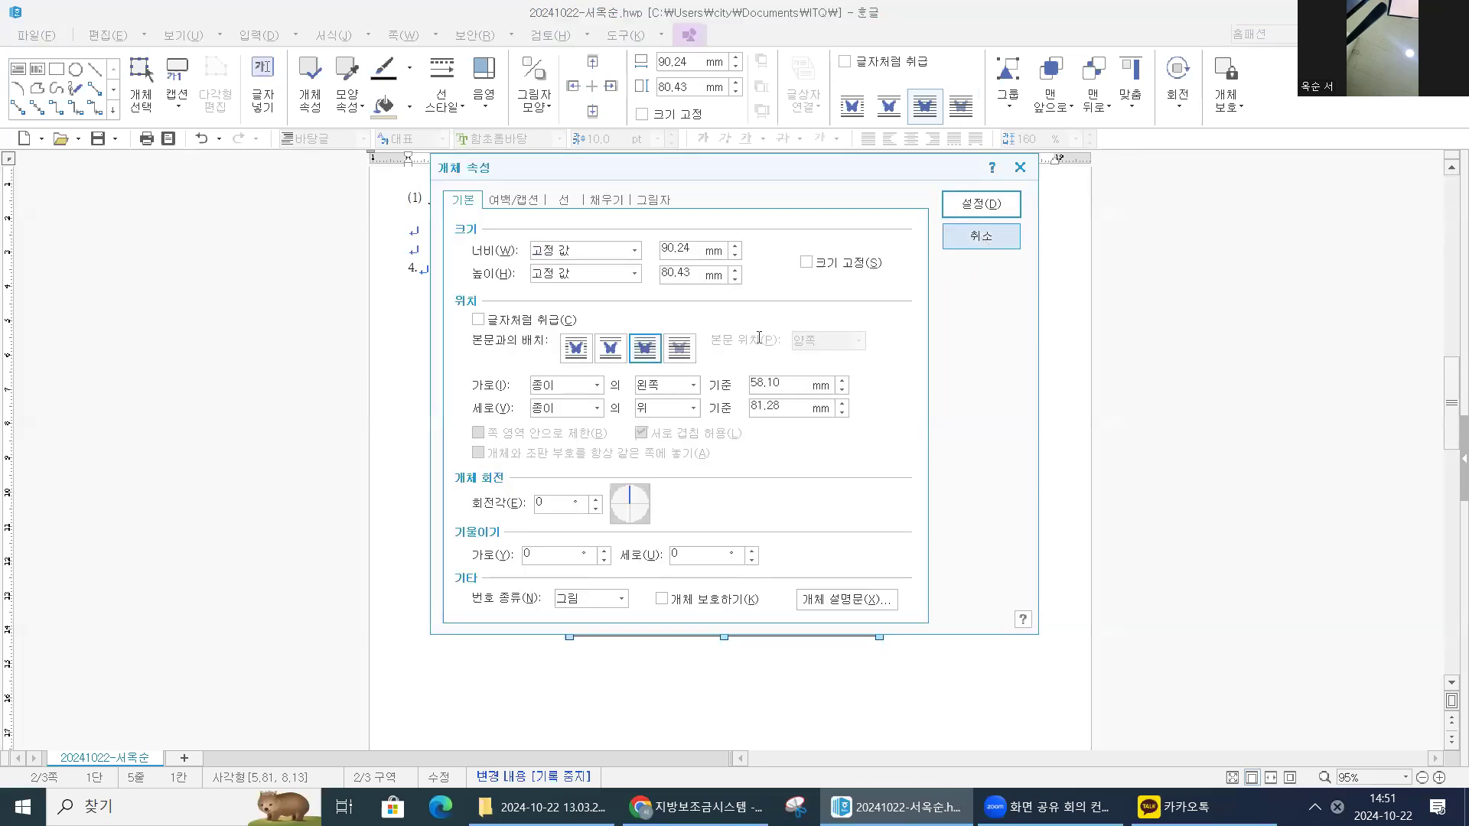
- Set the rectangle's width to 120 mm and height to 140 mm, and lock its size
{"action": "double_click", "coordinate": [686, 403]}
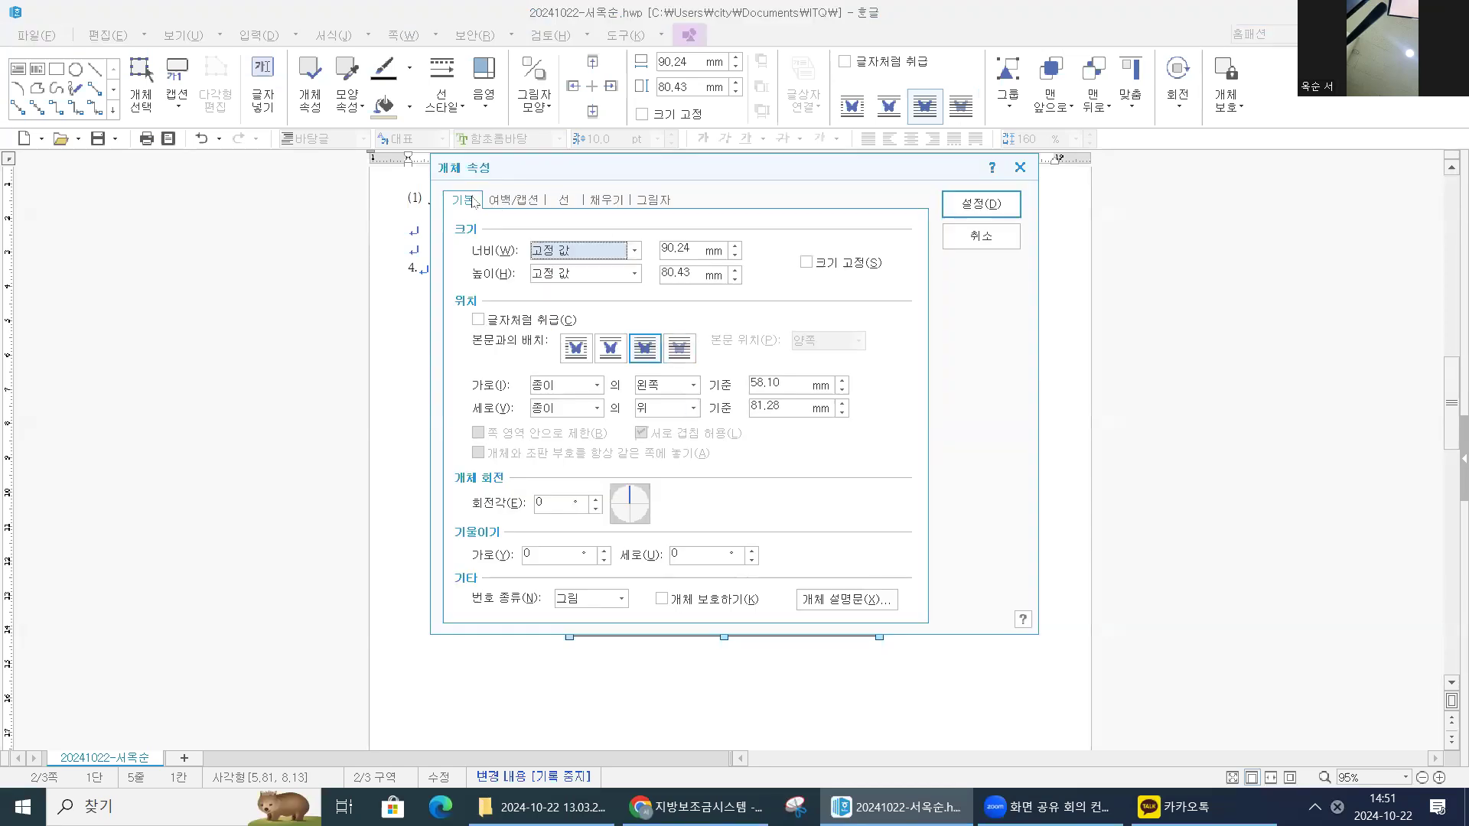
{"action": "left_click_drag", "start_coordinate": [693, 249], "coordinate": [537, 243]}
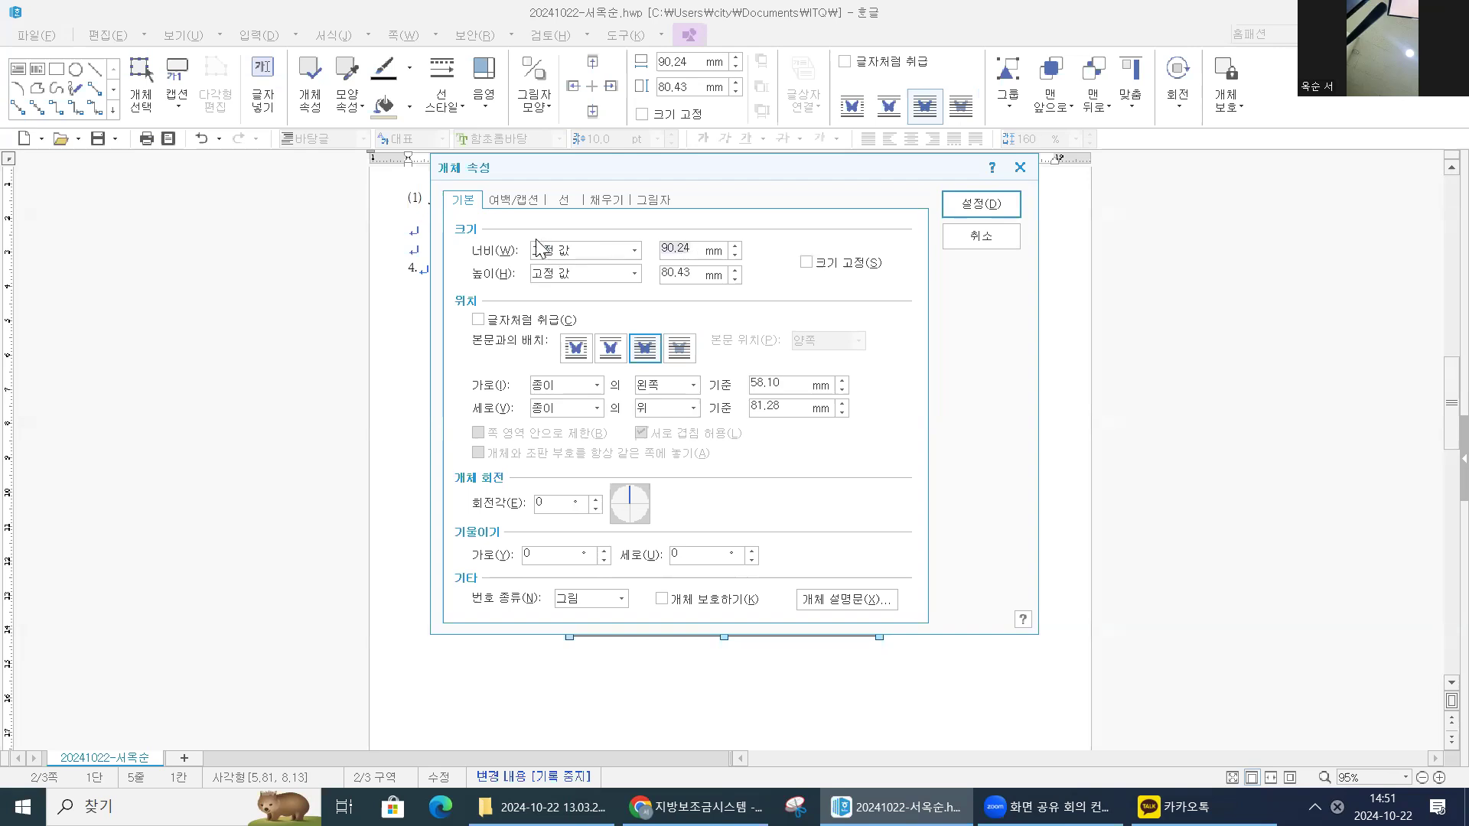
{"action": "type", "text": "120"}
{"action": "key", "text": "Tab"}
{"action": "type", "text": "140"}
{"action": "left_click", "coordinate": [809, 262]}
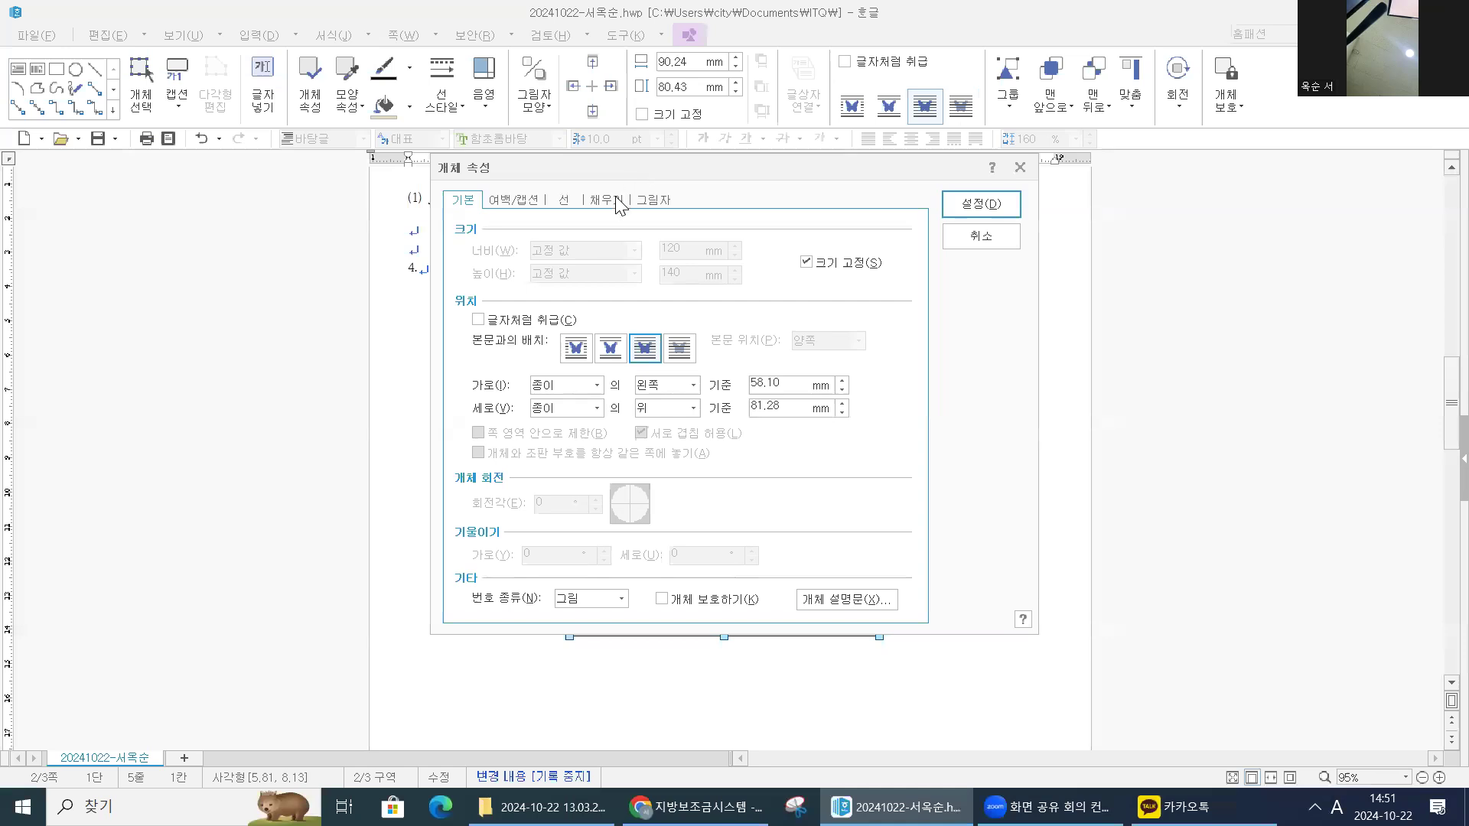
- Fill the rectangle with a light pink face colour and shift it slightly to the left on the page
{"action": "left_click", "coordinate": [606, 201]}
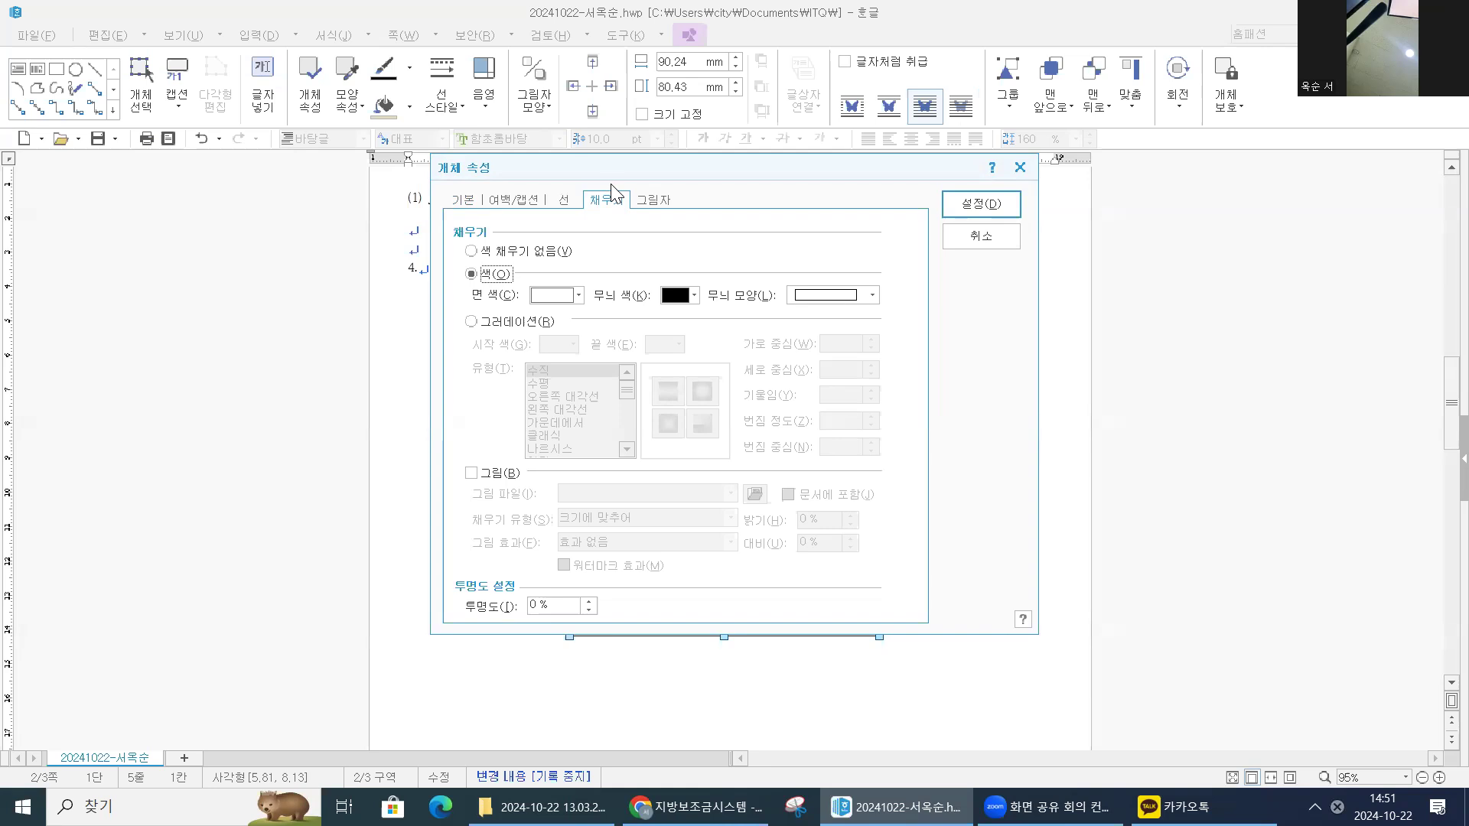
{"action": "left_click", "coordinate": [578, 296]}
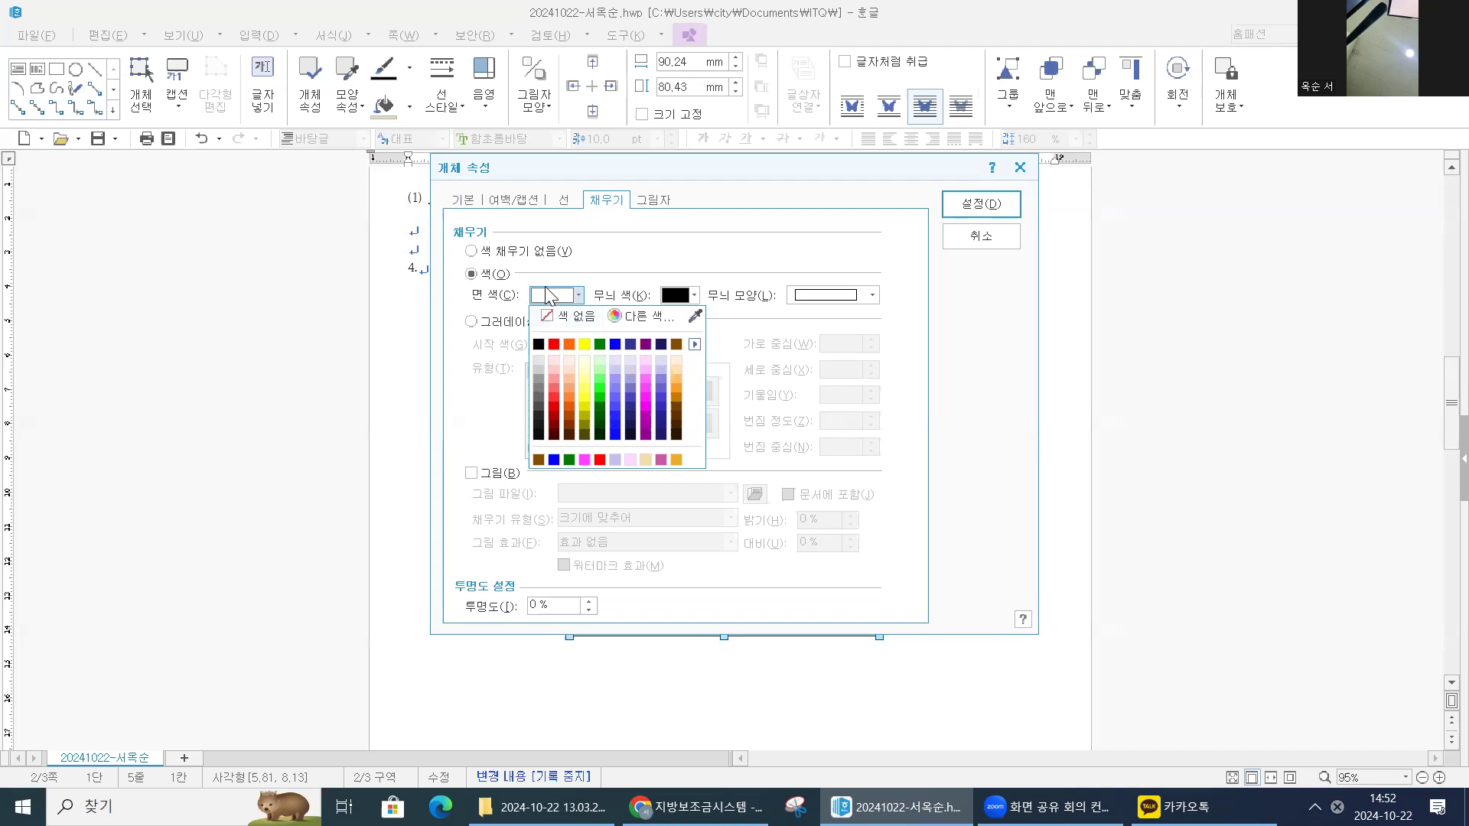
{"action": "left_click", "coordinate": [554, 366]}
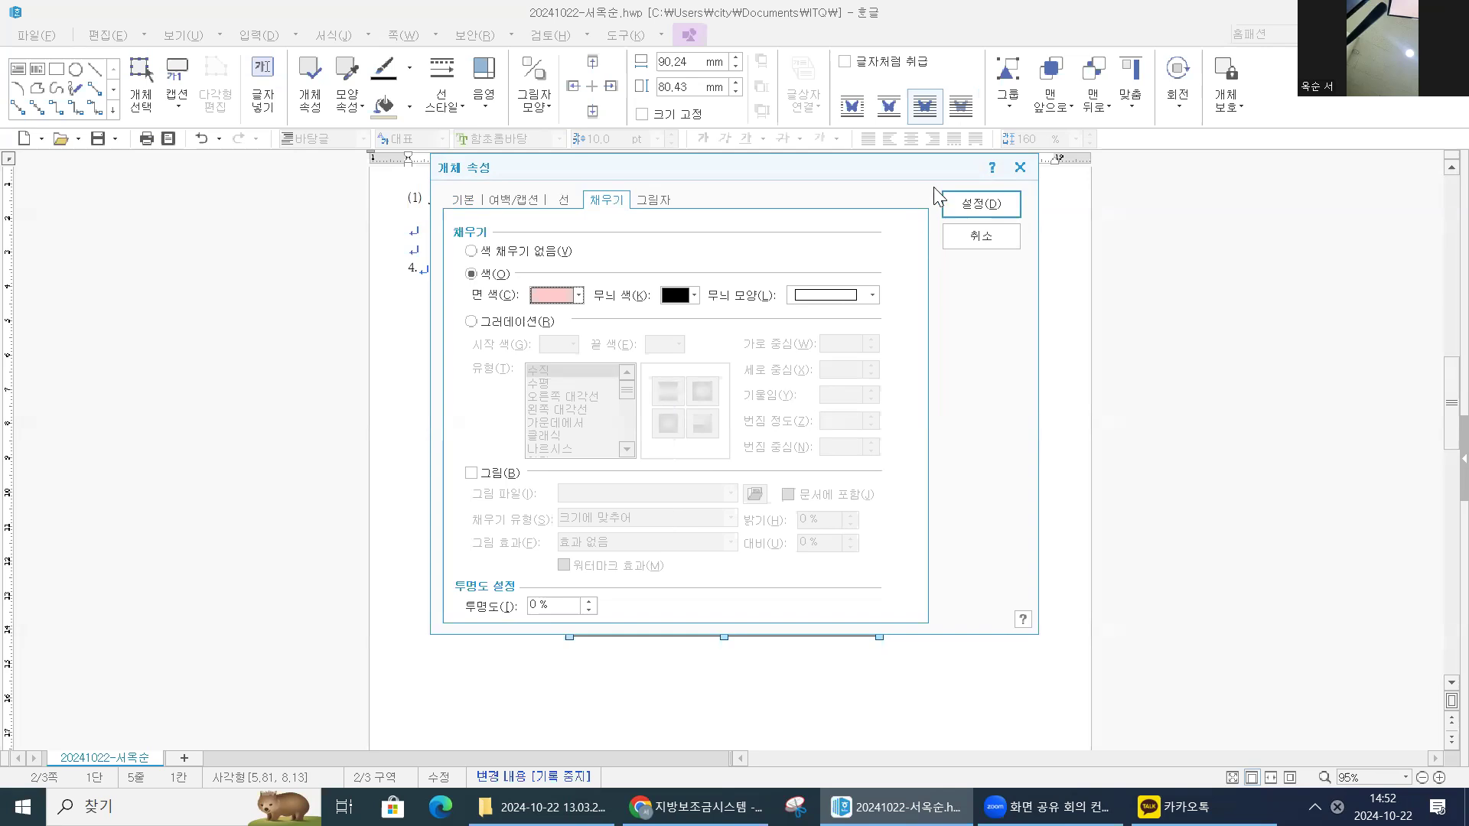
{"action": "left_click", "coordinate": [966, 217]}
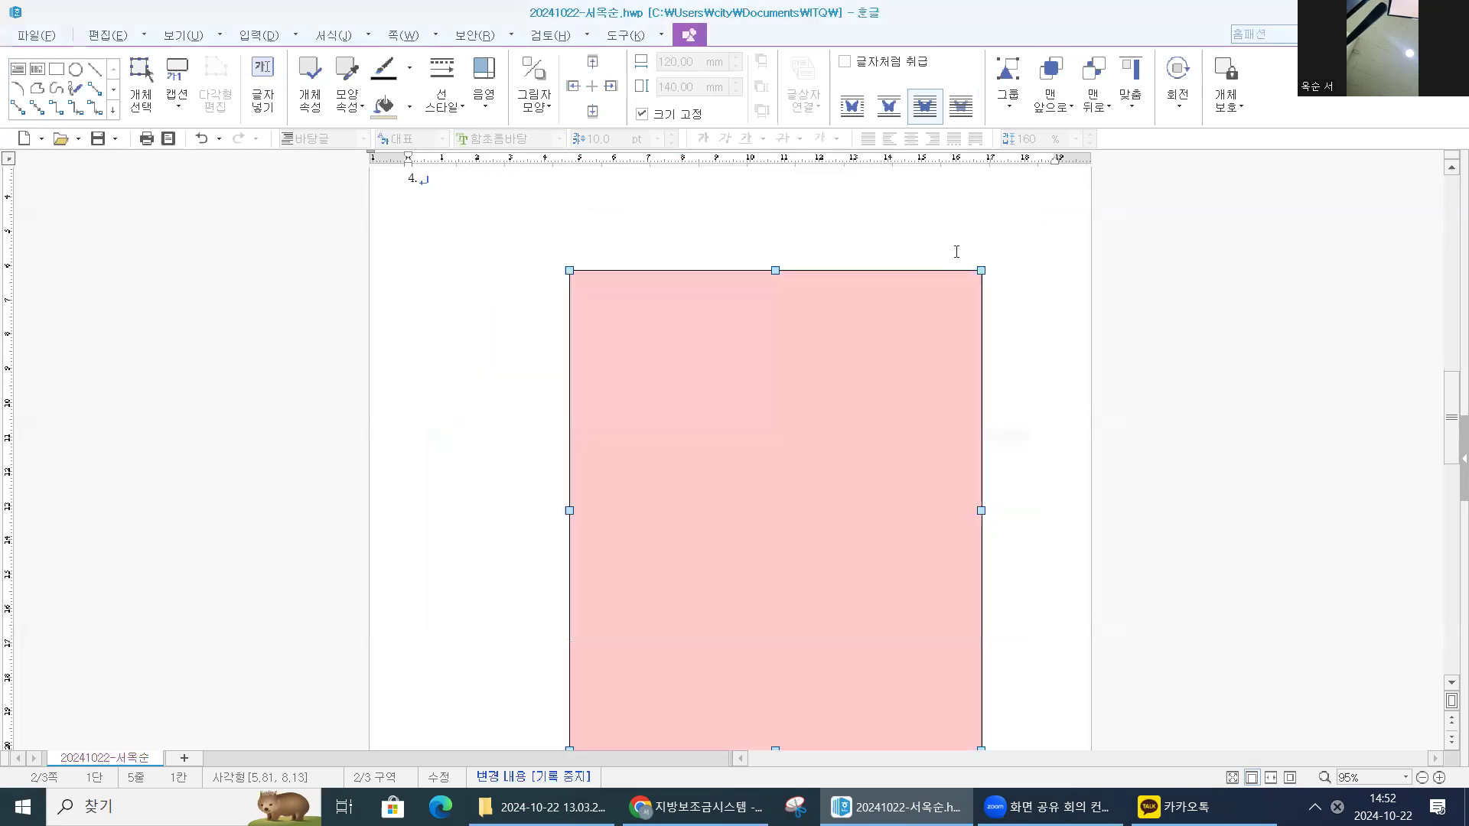
{"action": "left_click_drag", "start_coordinate": [720, 423], "coordinate": [705, 417]}
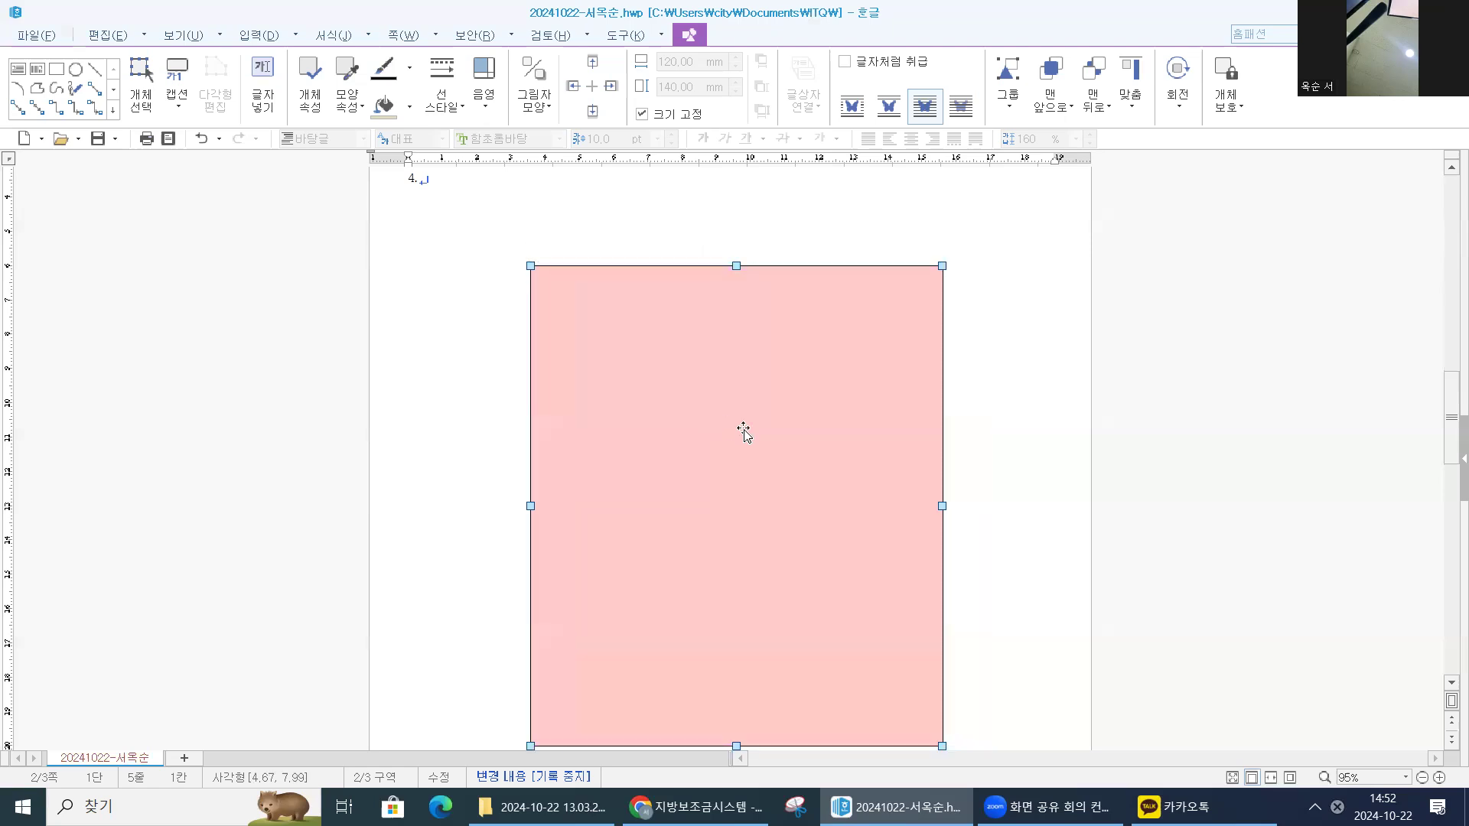
- Reopen the pink rectangle's object properties and review its fill settings
{"action": "double_click", "coordinate": [717, 368]}
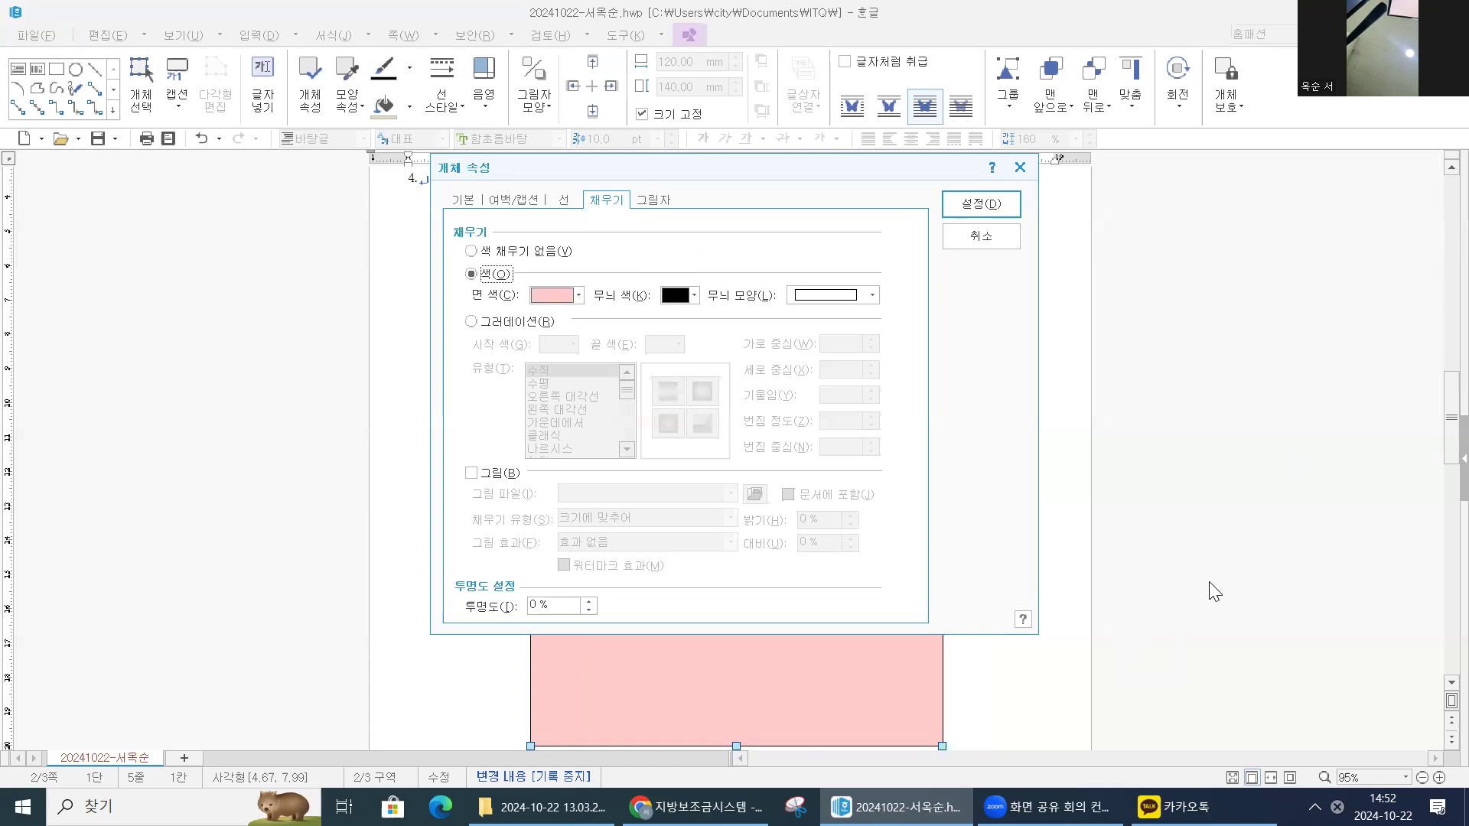
{"action": "left_click", "coordinate": [617, 197]}
{"action": "left_click", "coordinate": [974, 209]}
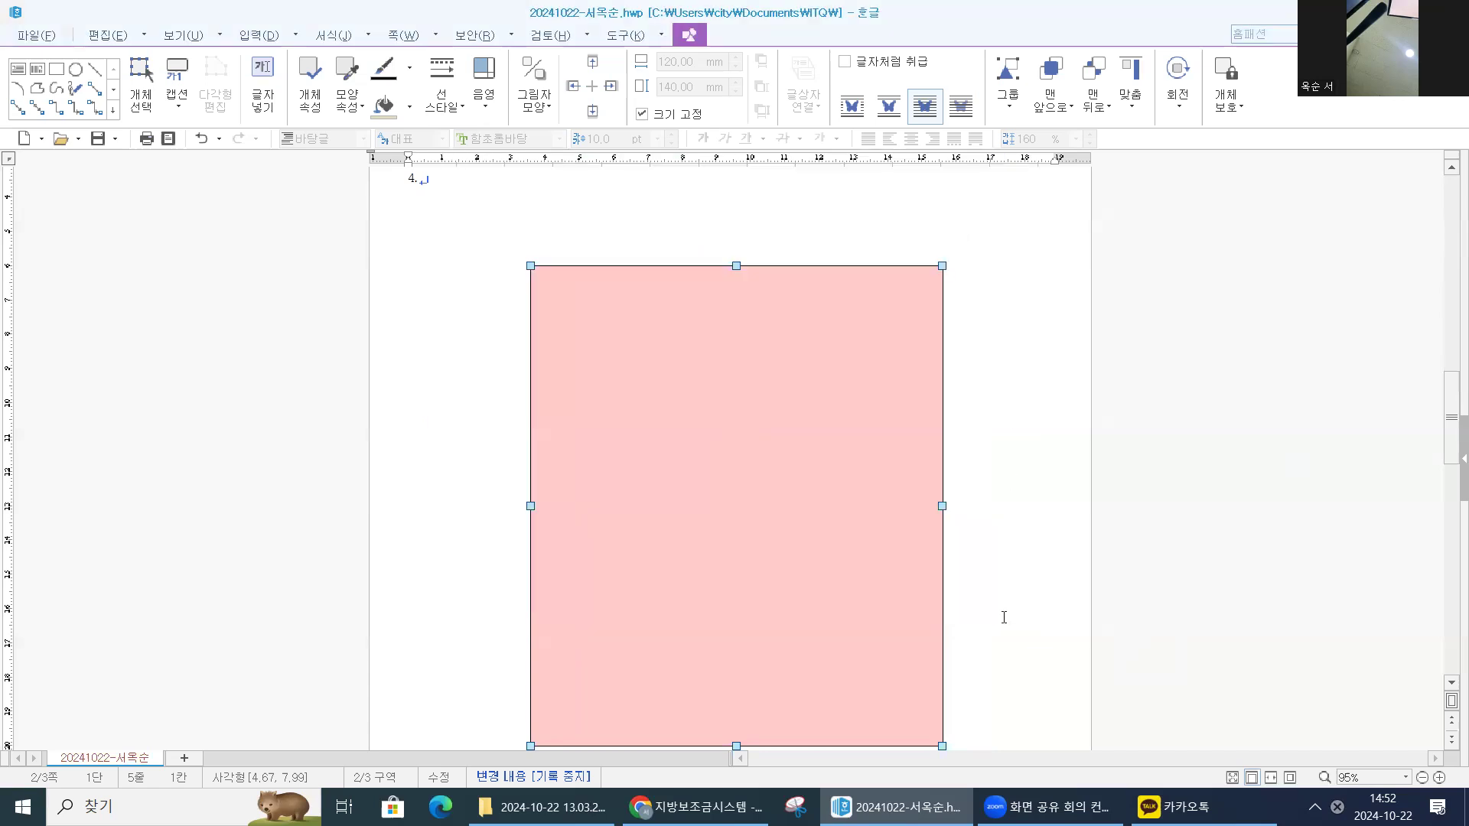
- Draw a horizontal text box about 104 mm wide and 12 mm high across the pink rectangle's upper edge
{"action": "key", "text": "super+shift+s"}
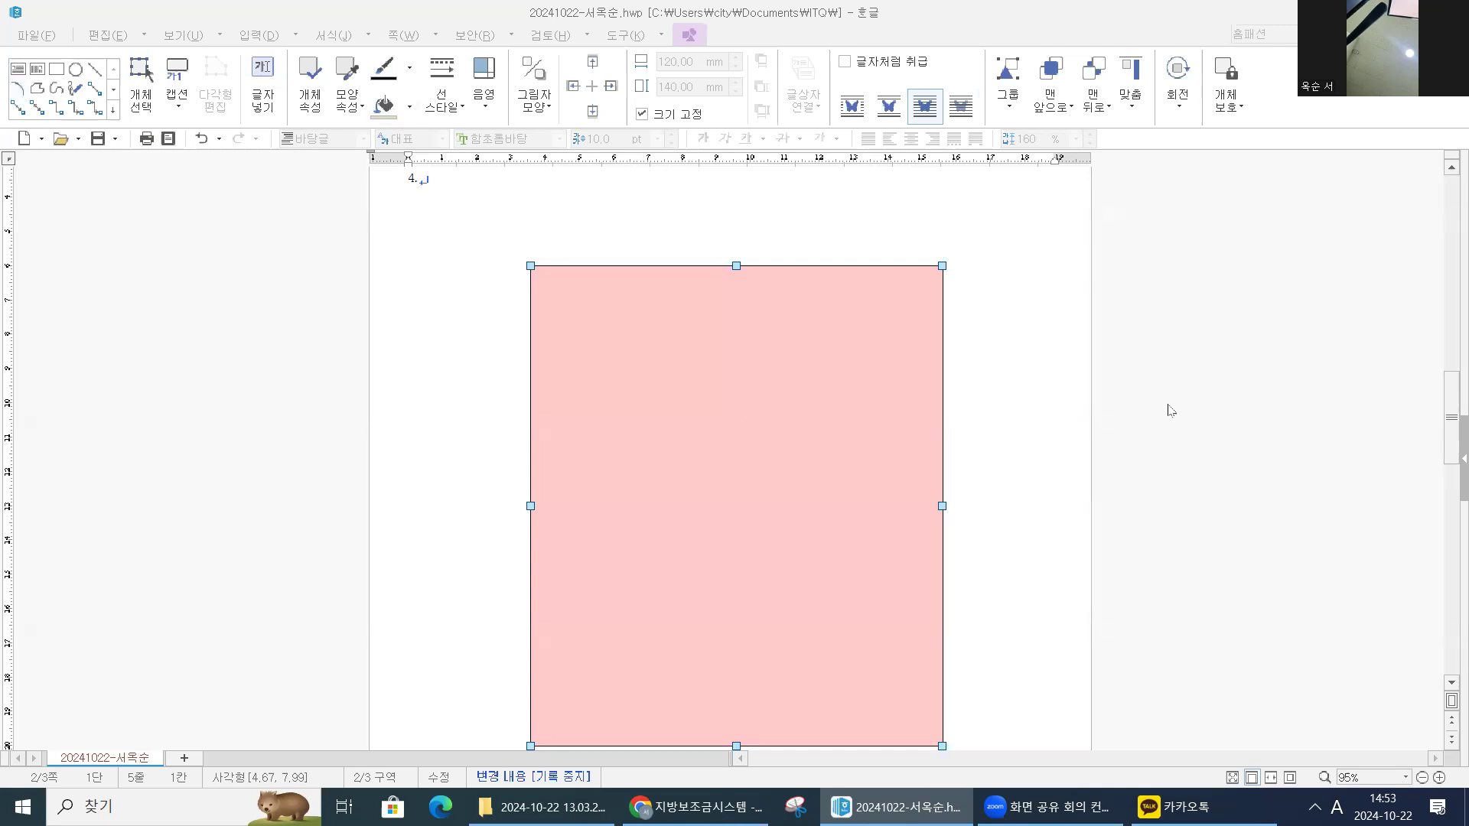
{"action": "scroll", "coordinate": [705, 388], "scroll_direction": "up", "scroll_amount": 1}
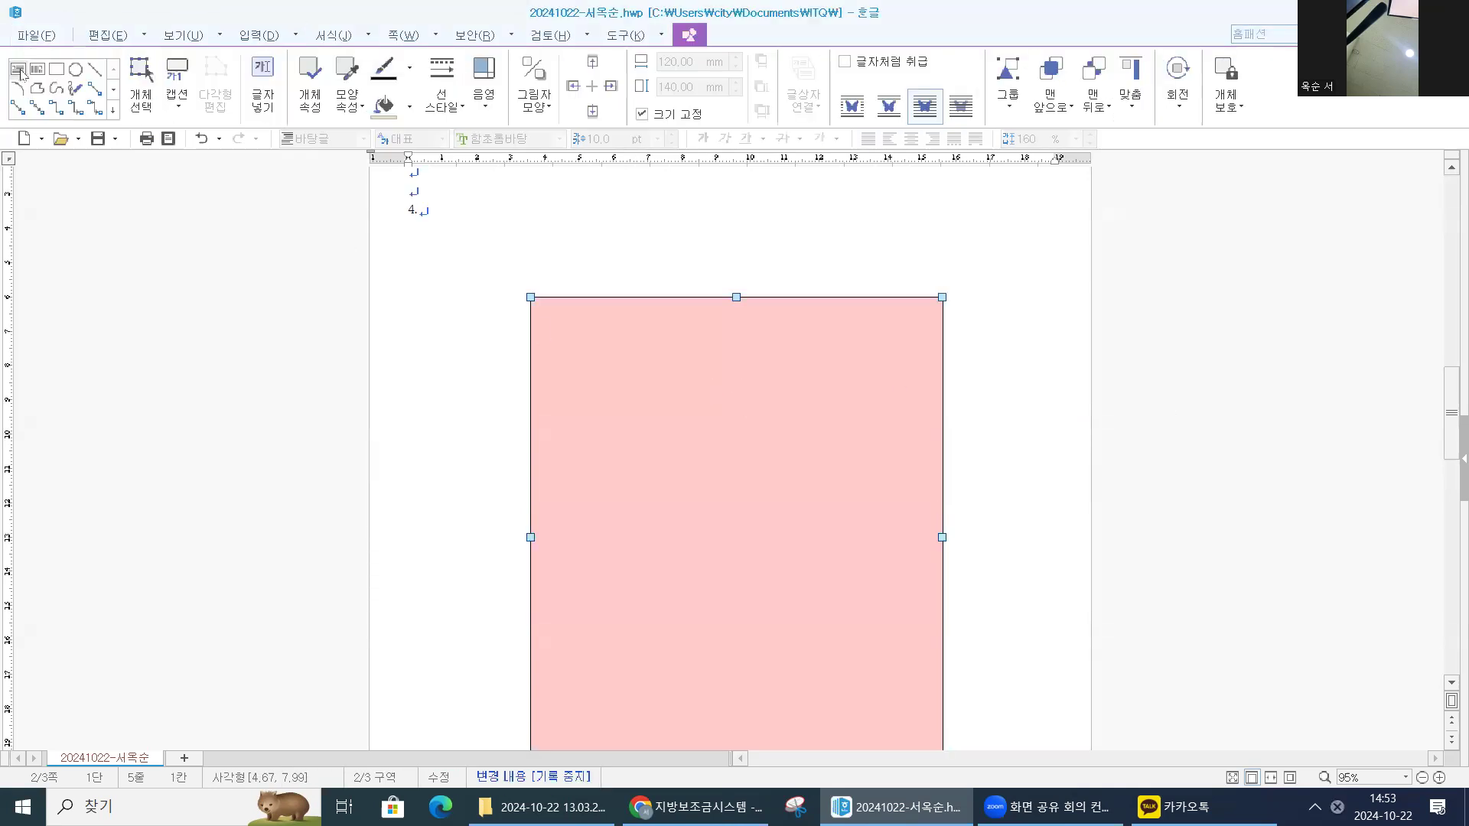
{"action": "left_click", "coordinate": [261, 40]}
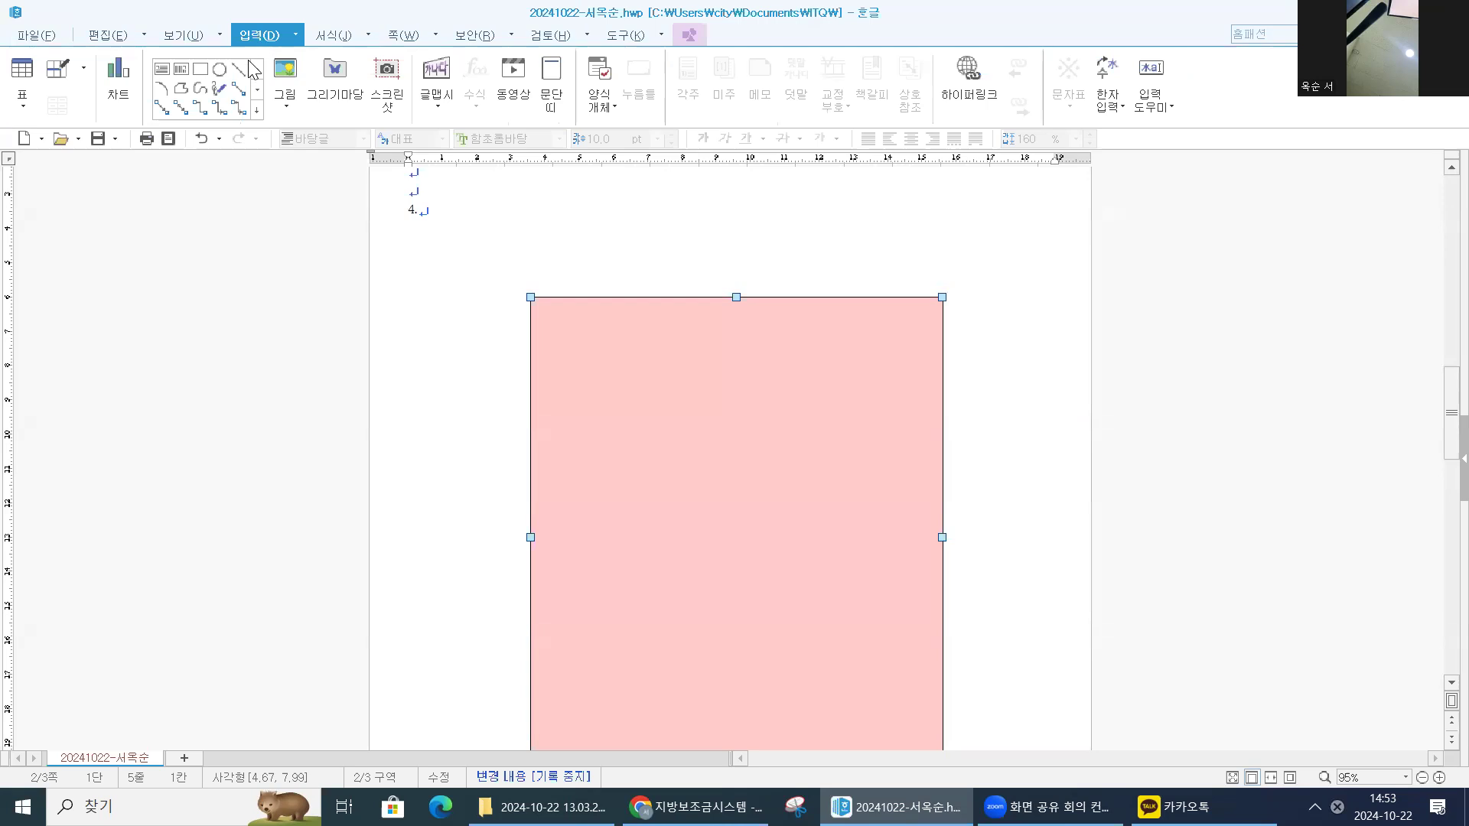
{"action": "left_click", "coordinate": [162, 70]}
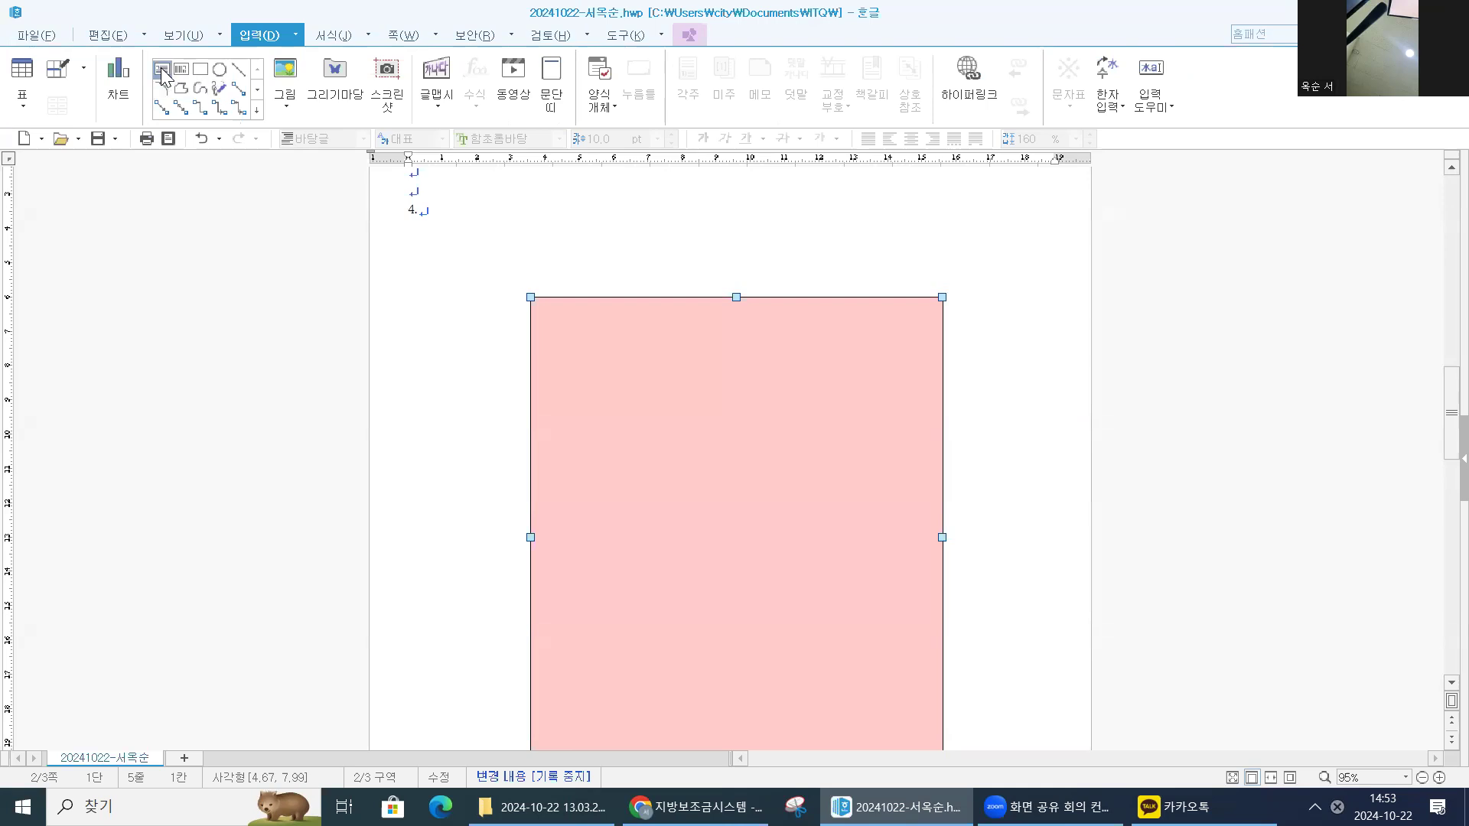
{"action": "left_click_drag", "start_coordinate": [567, 281], "coordinate": [924, 318]}
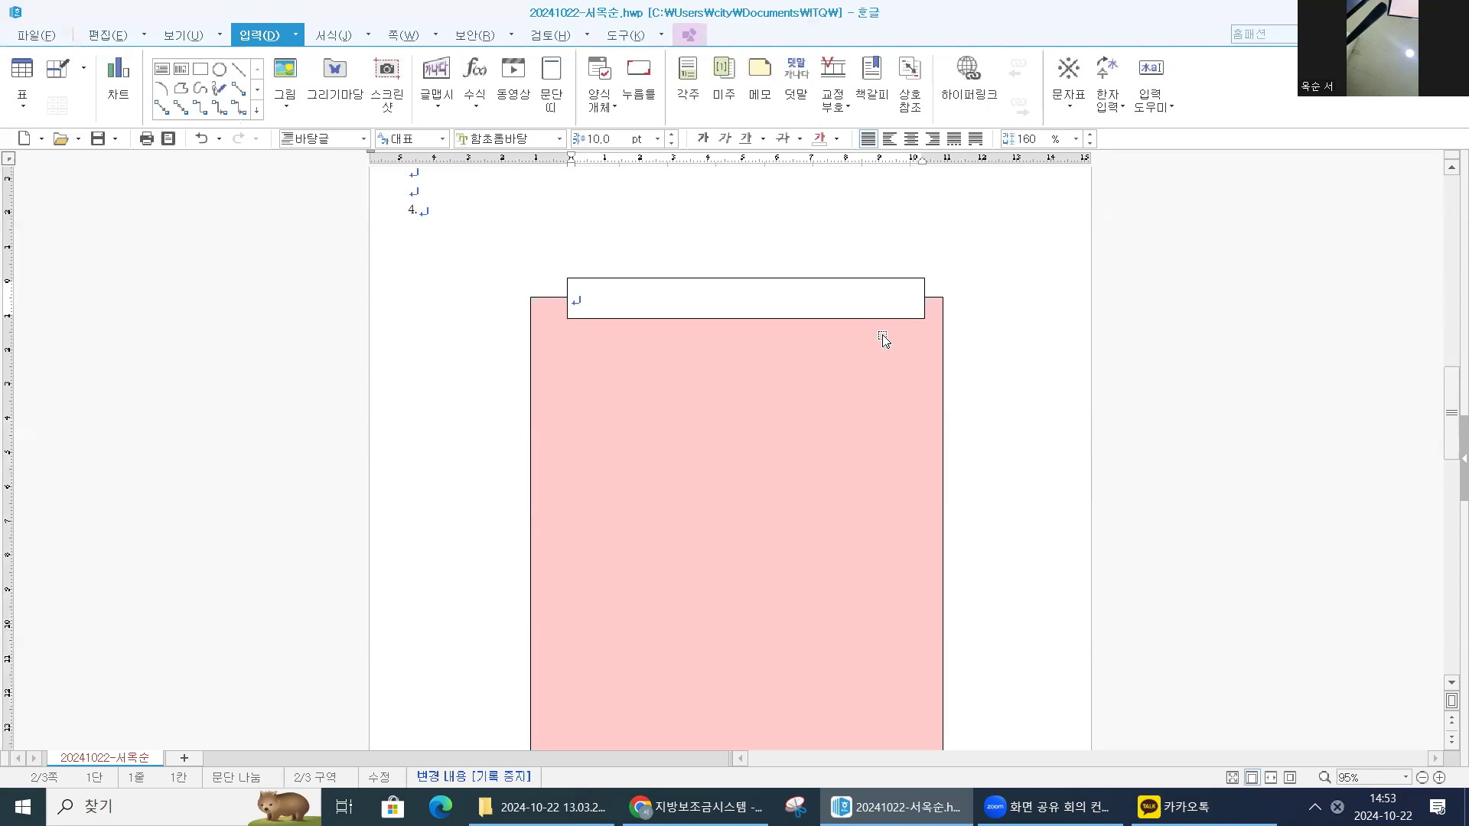
- Enter the title 개인정보 오남용 피해예방 in the new text box
{"action": "type", "text": "개인정"}
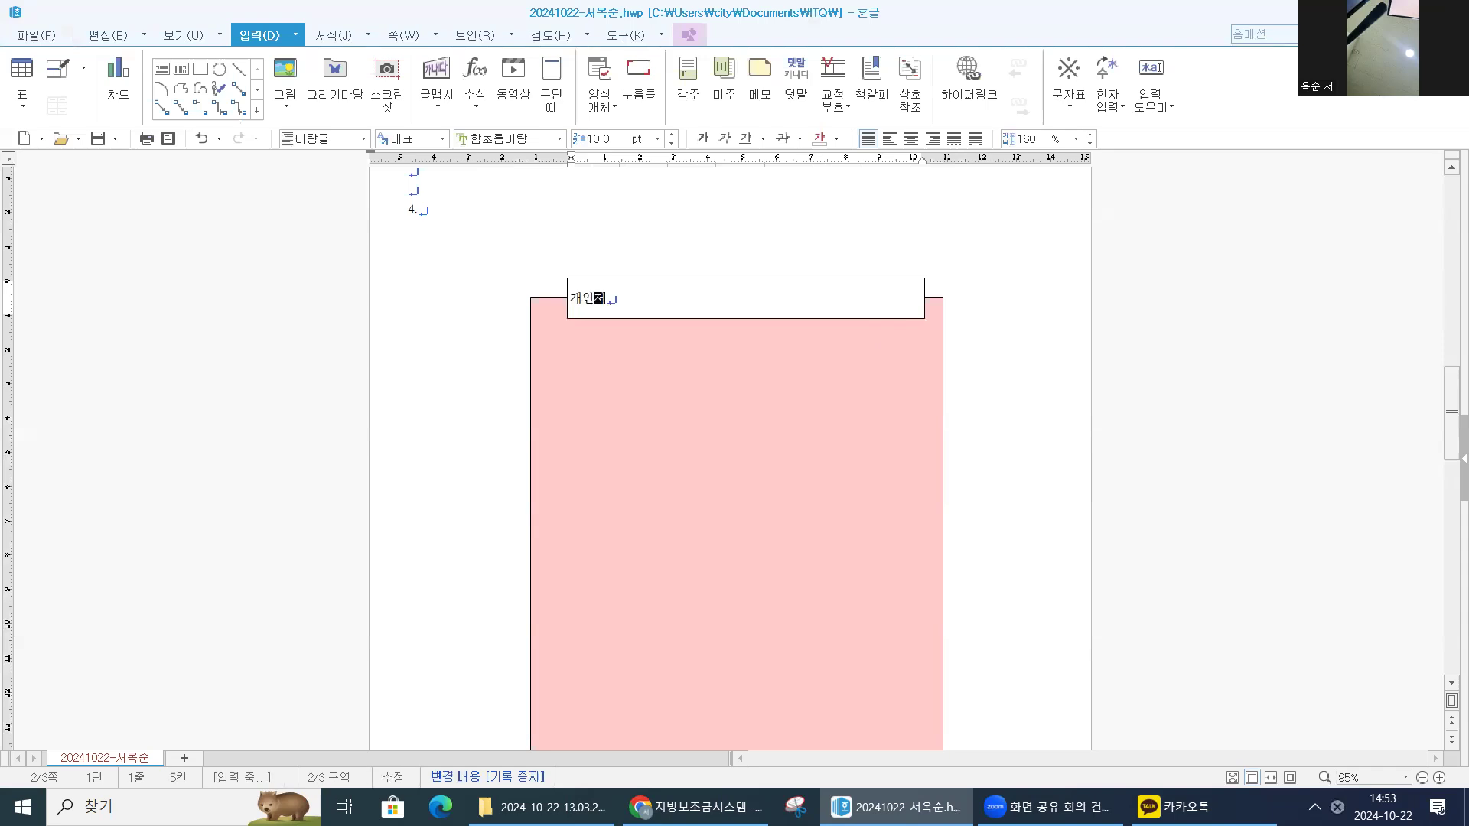
{"action": "type", "text": "보 ㅇㅗ나용 피해"}
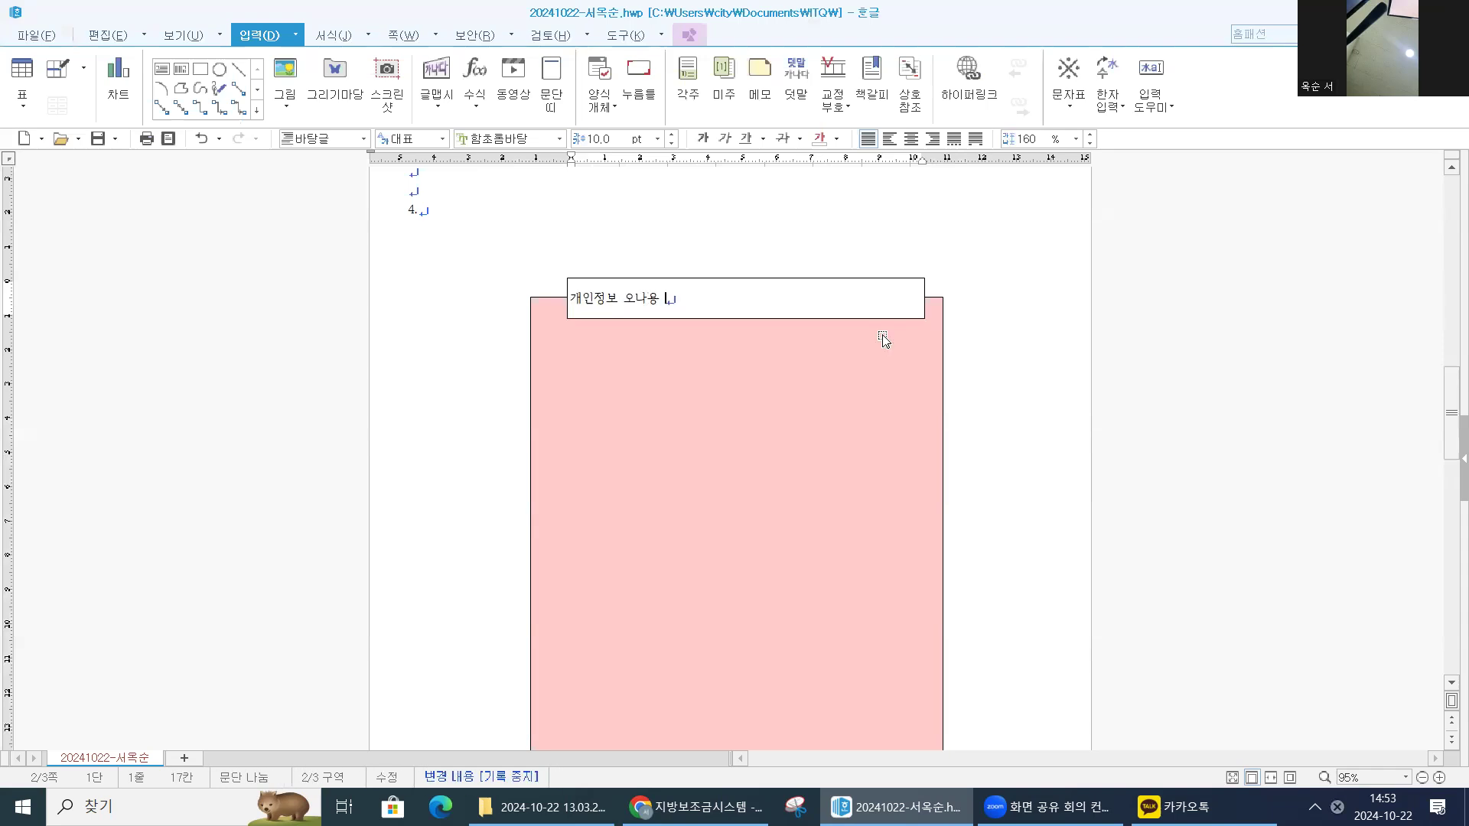
{"action": "type", "text": "예방"}
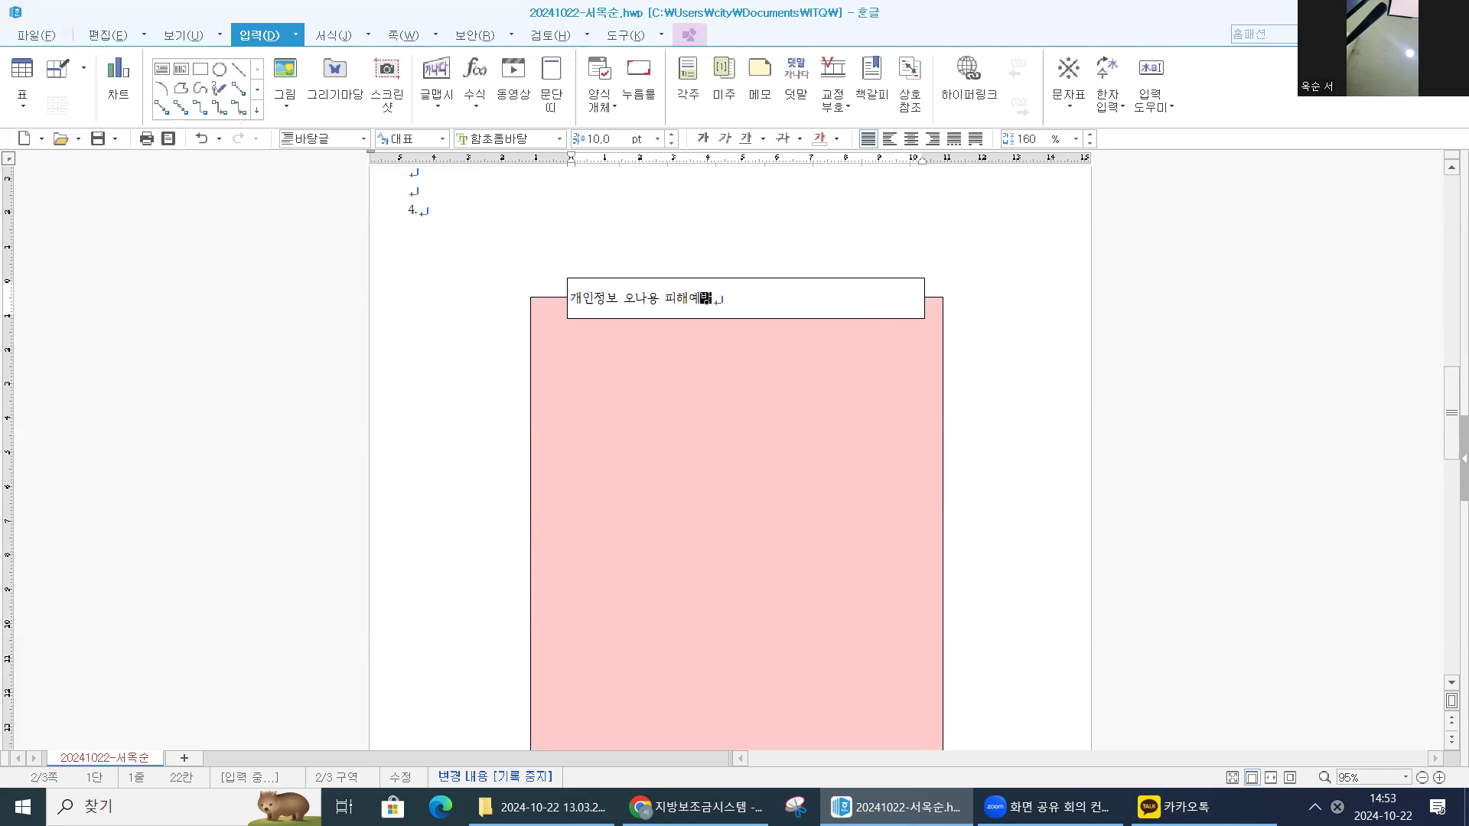
{"action": "left_click", "coordinate": [648, 297]}
{"action": "key", "text": "BackSpace"}
{"action": "type", "text": "남"}
{"action": "key", "text": "Insert"}
{"action": "type", "text": "용"}
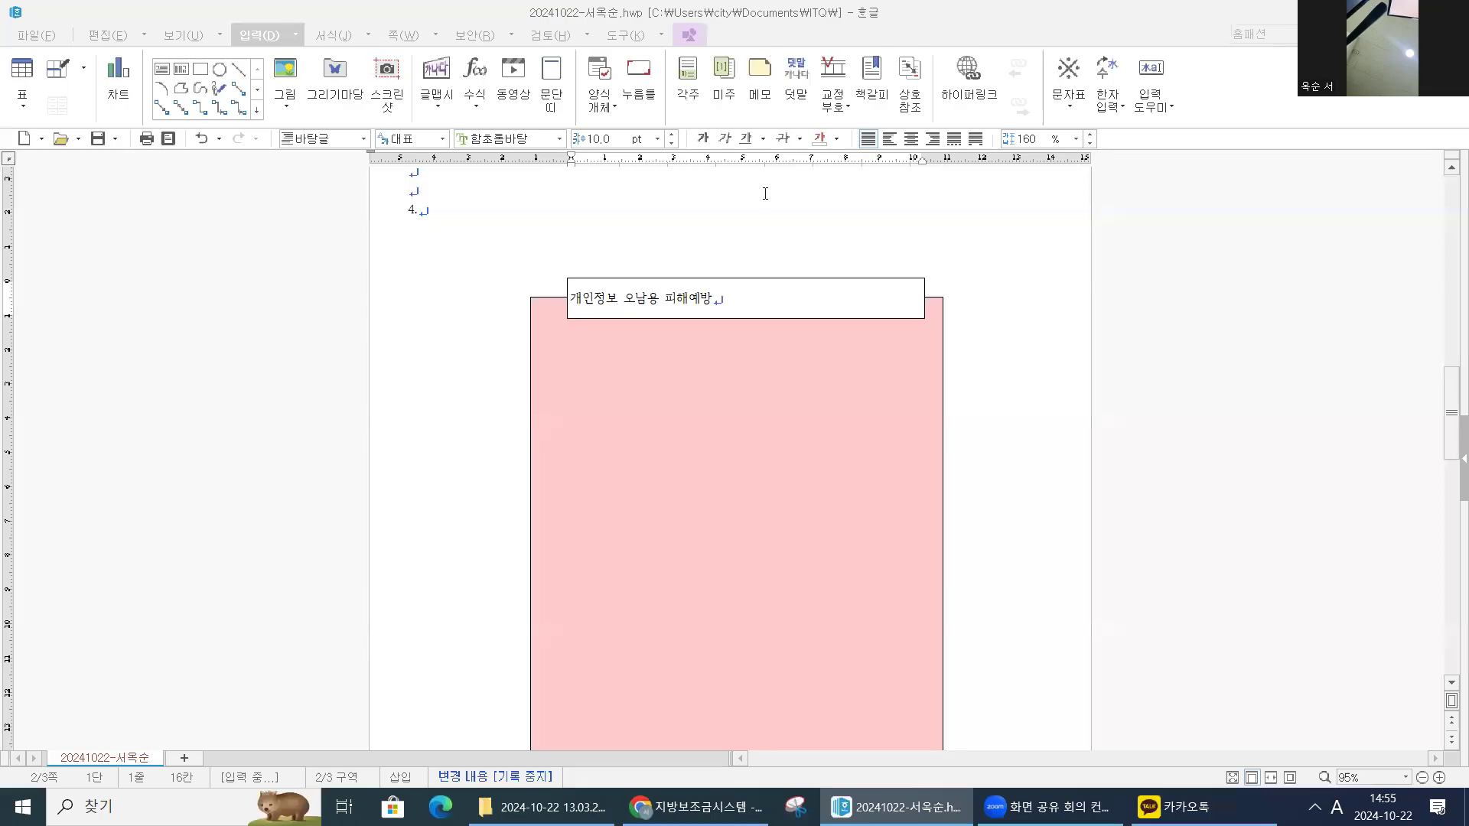
{"action": "left_click", "coordinate": [727, 306]}
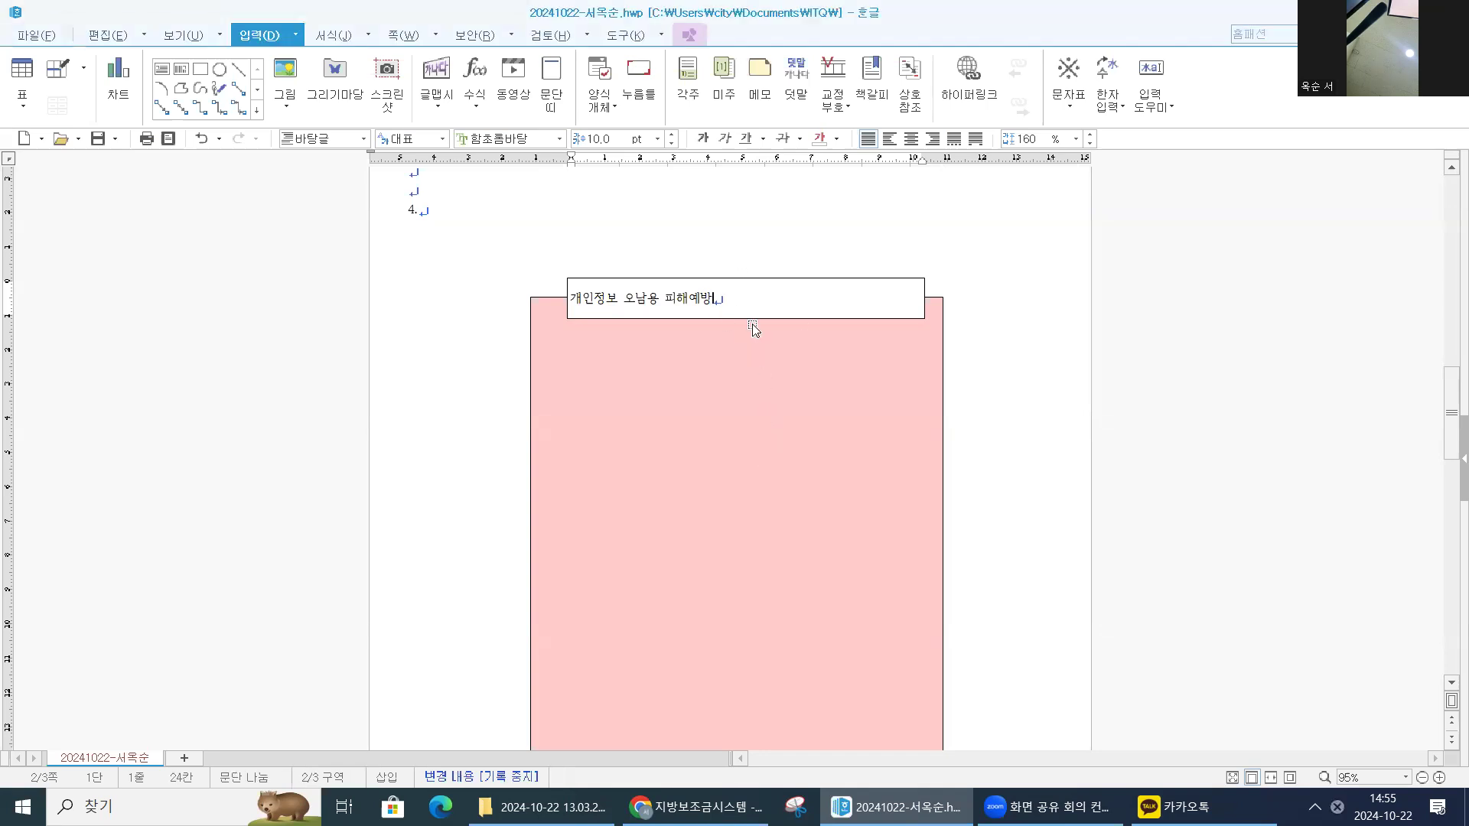
- Set the title text box's width to 110 mm and height to 15 mm, and lock its size
{"action": "left_click", "coordinate": [779, 301]}
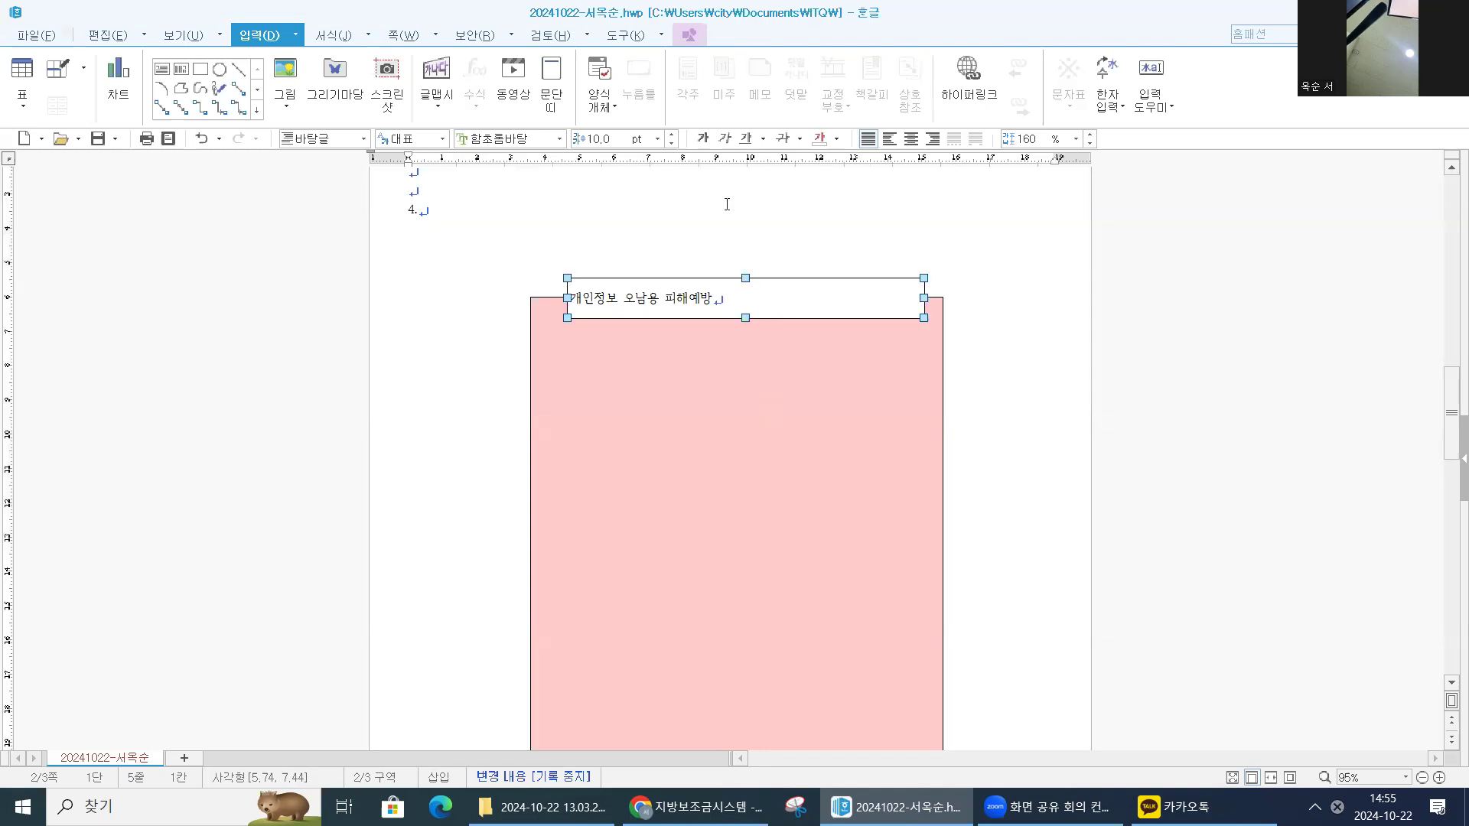
{"action": "double_click", "coordinate": [756, 306]}
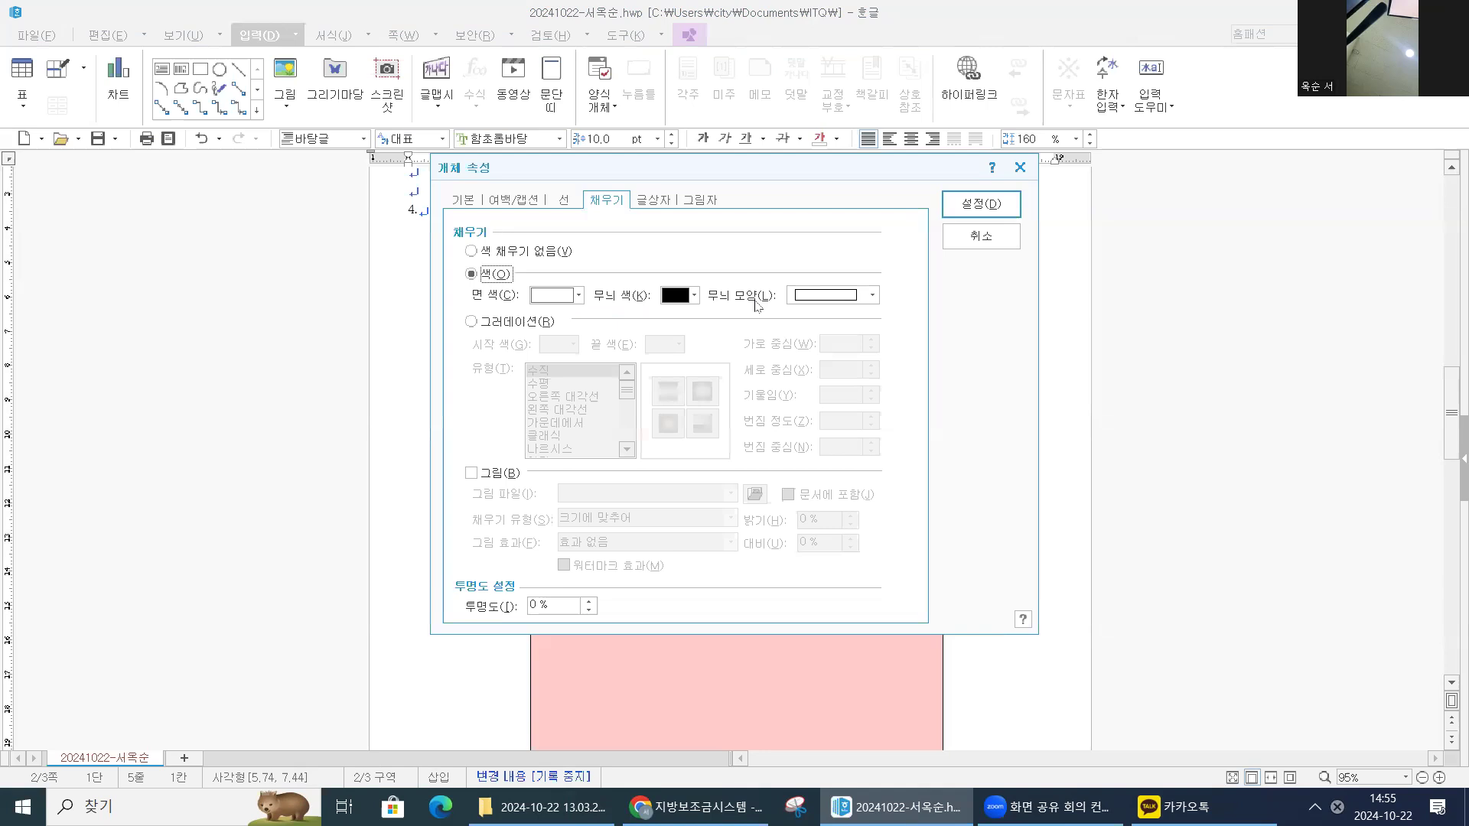
{"action": "left_click", "coordinate": [460, 204]}
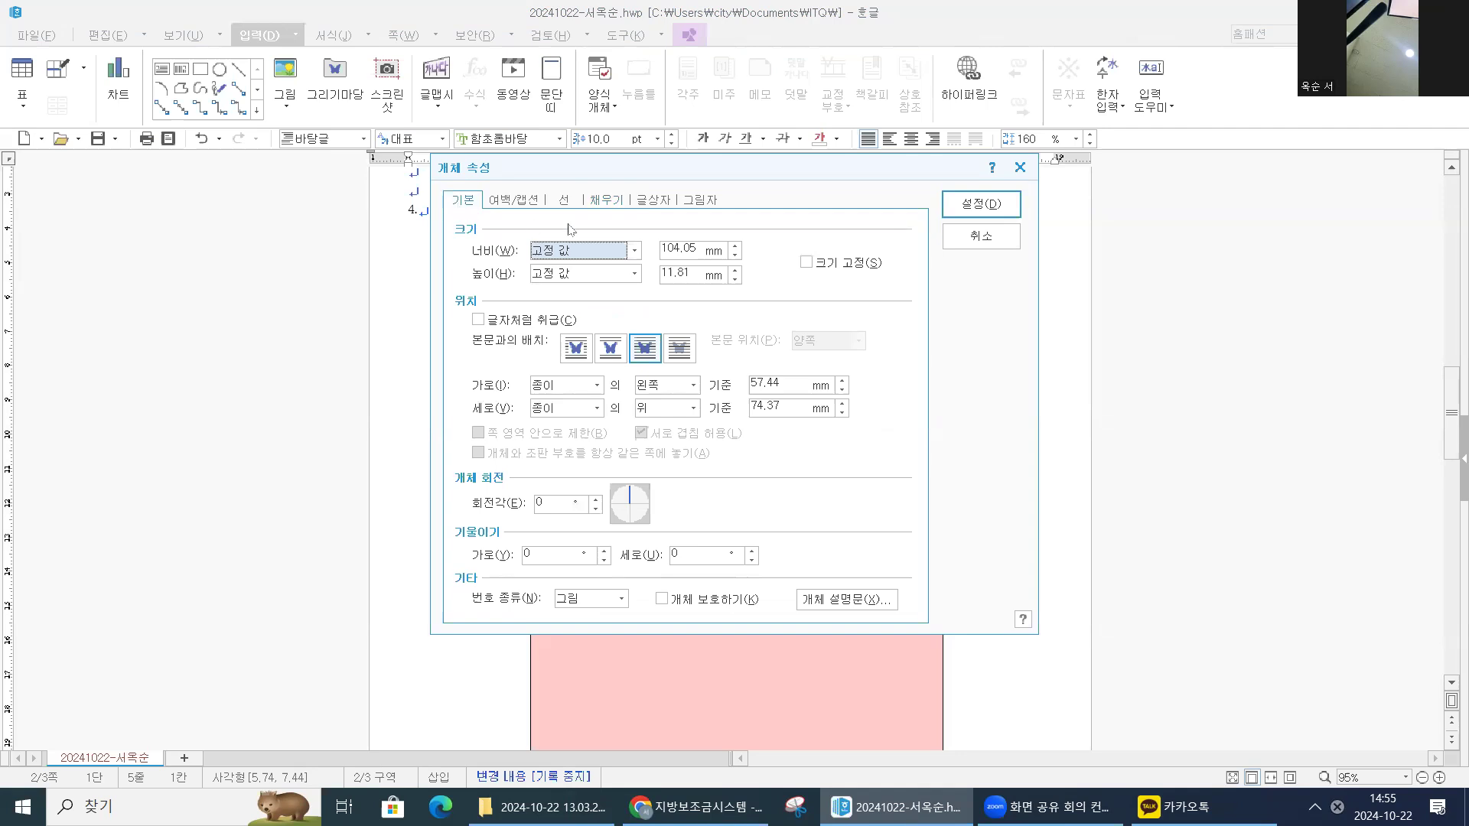
{"action": "double_click", "coordinate": [700, 247]}
{"action": "type", "text": "110"}
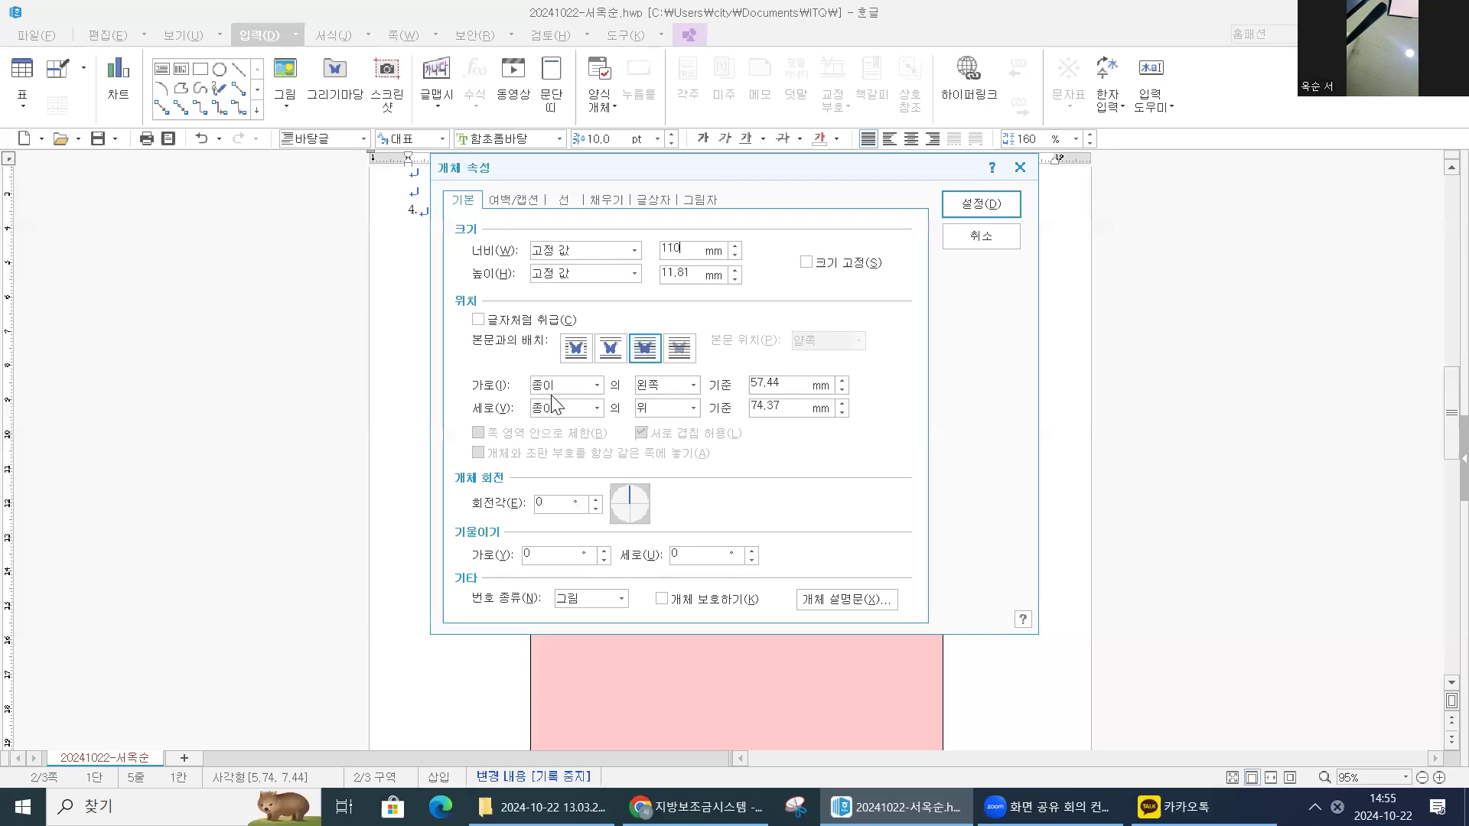
{"action": "double_click", "coordinate": [681, 273]}
{"action": "type", "text": "15"}
{"action": "left_click", "coordinate": [805, 262]}
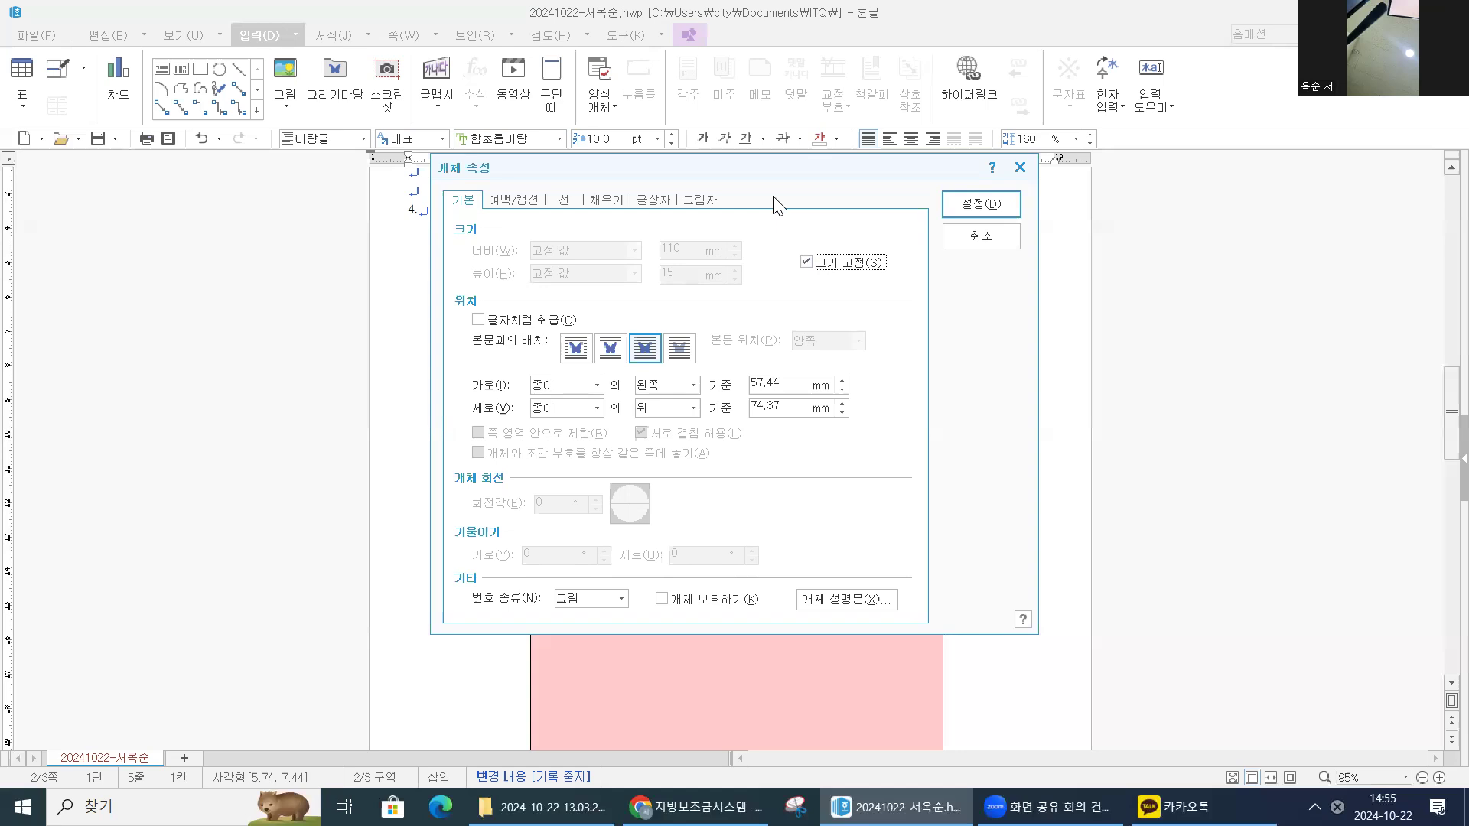
- Set the title box's face colour to red (RGB 255,0,0) using a solid colour fill
{"action": "left_click", "coordinate": [603, 201]}
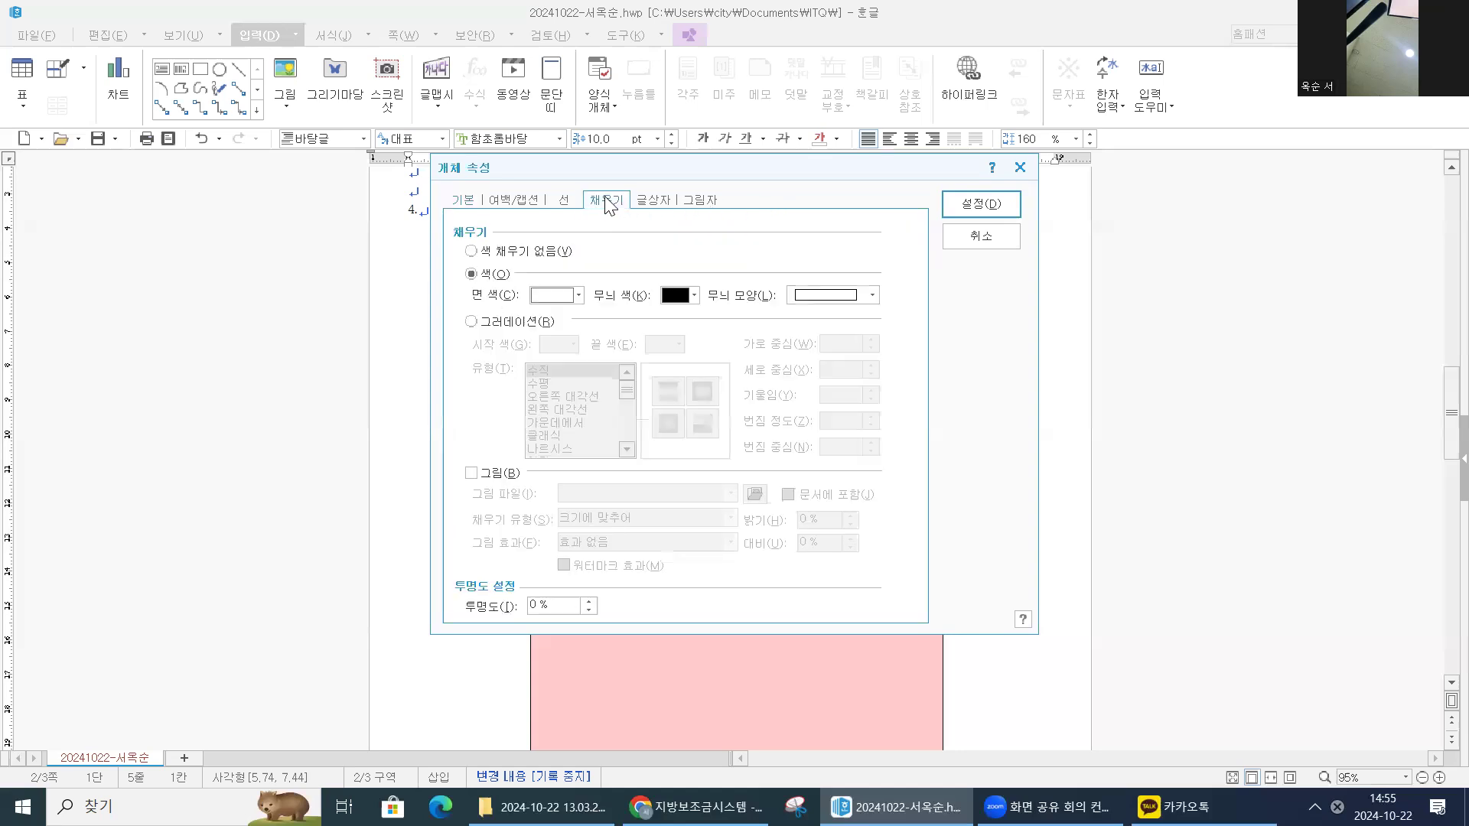
{"action": "left_click", "coordinate": [578, 295]}
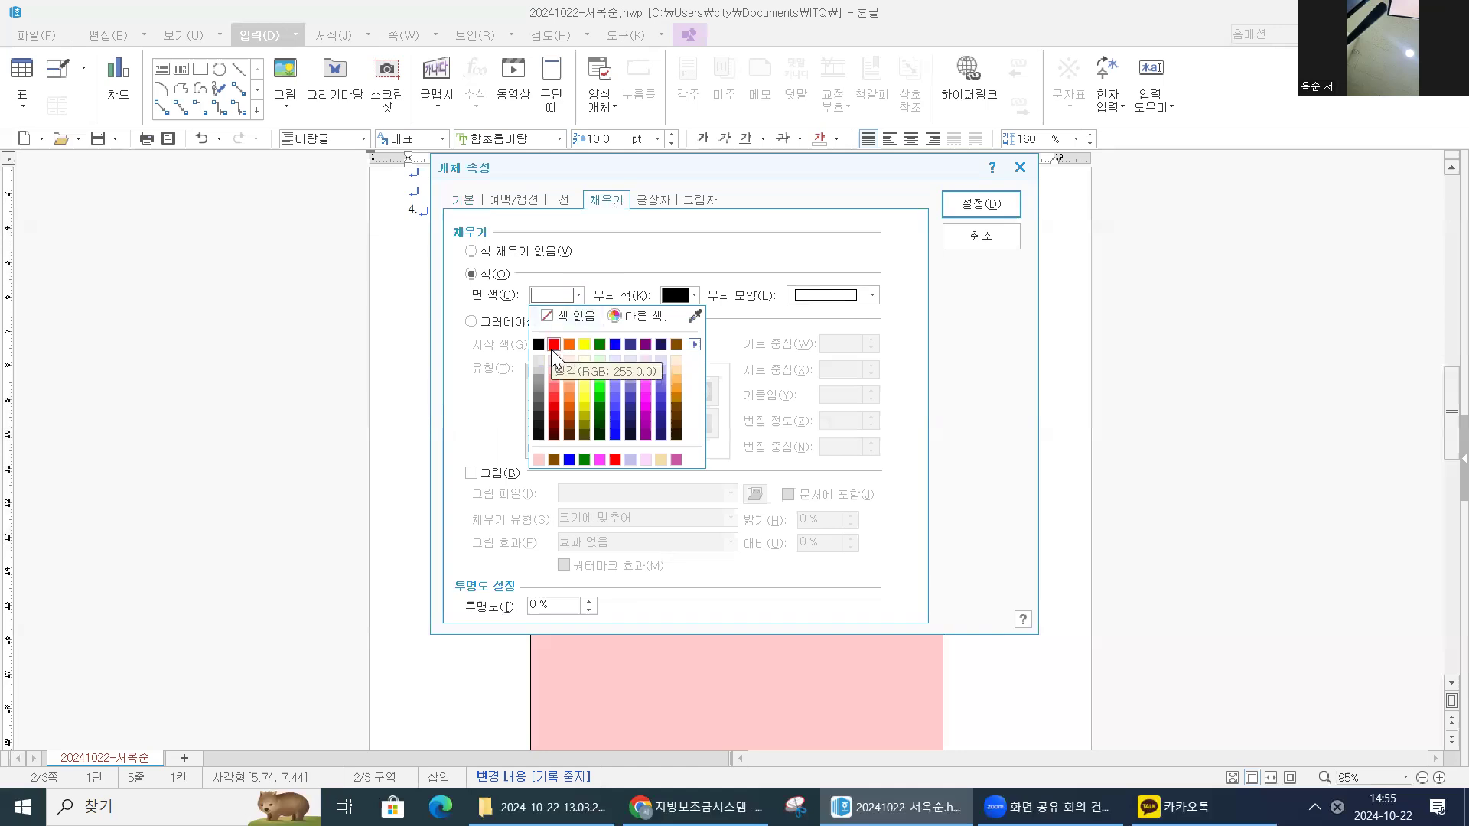
{"action": "left_click", "coordinate": [694, 344]}
{"action": "left_click", "coordinate": [772, 362]}
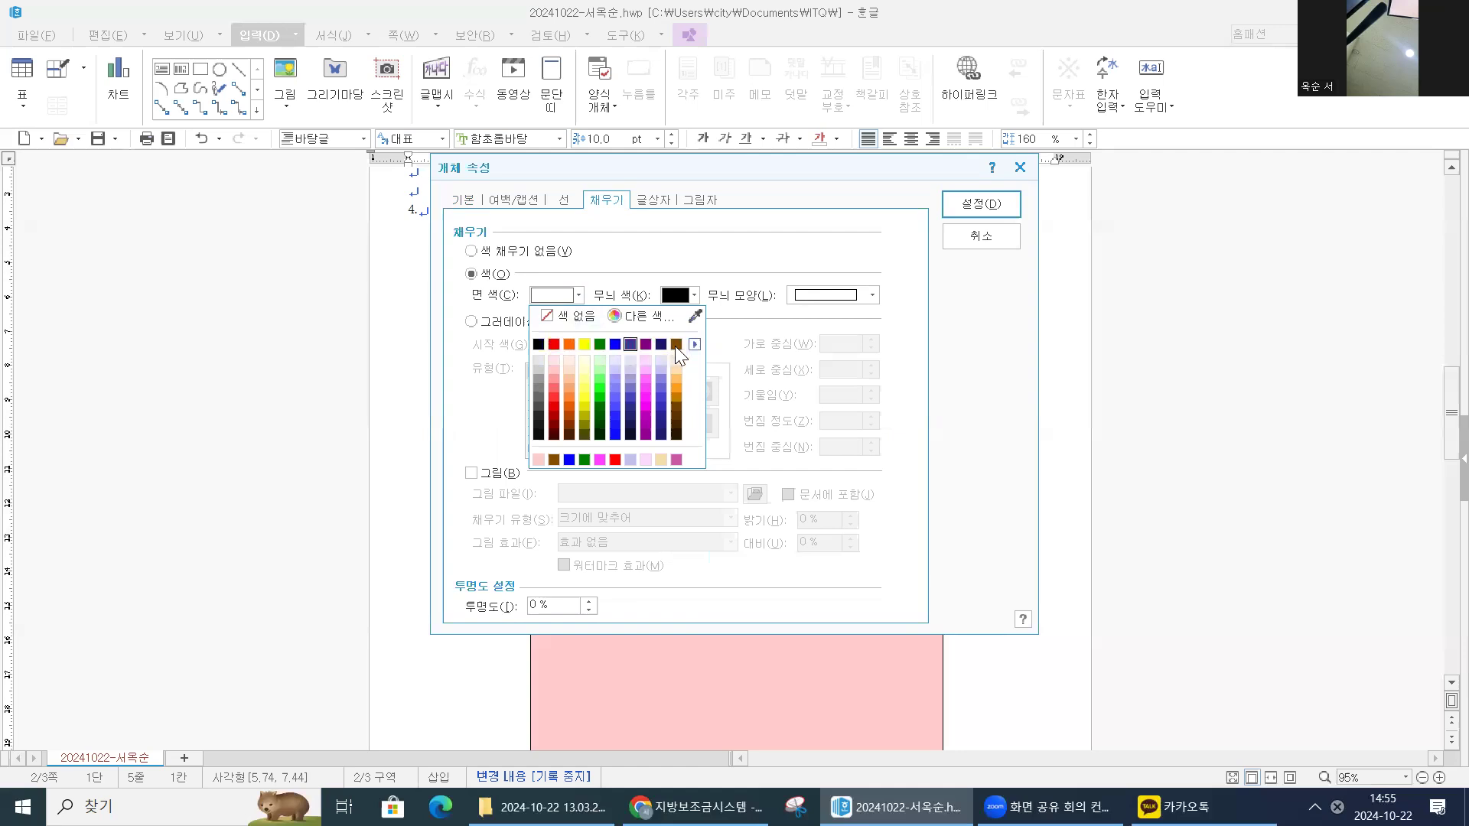
{"action": "left_click", "coordinate": [554, 344]}
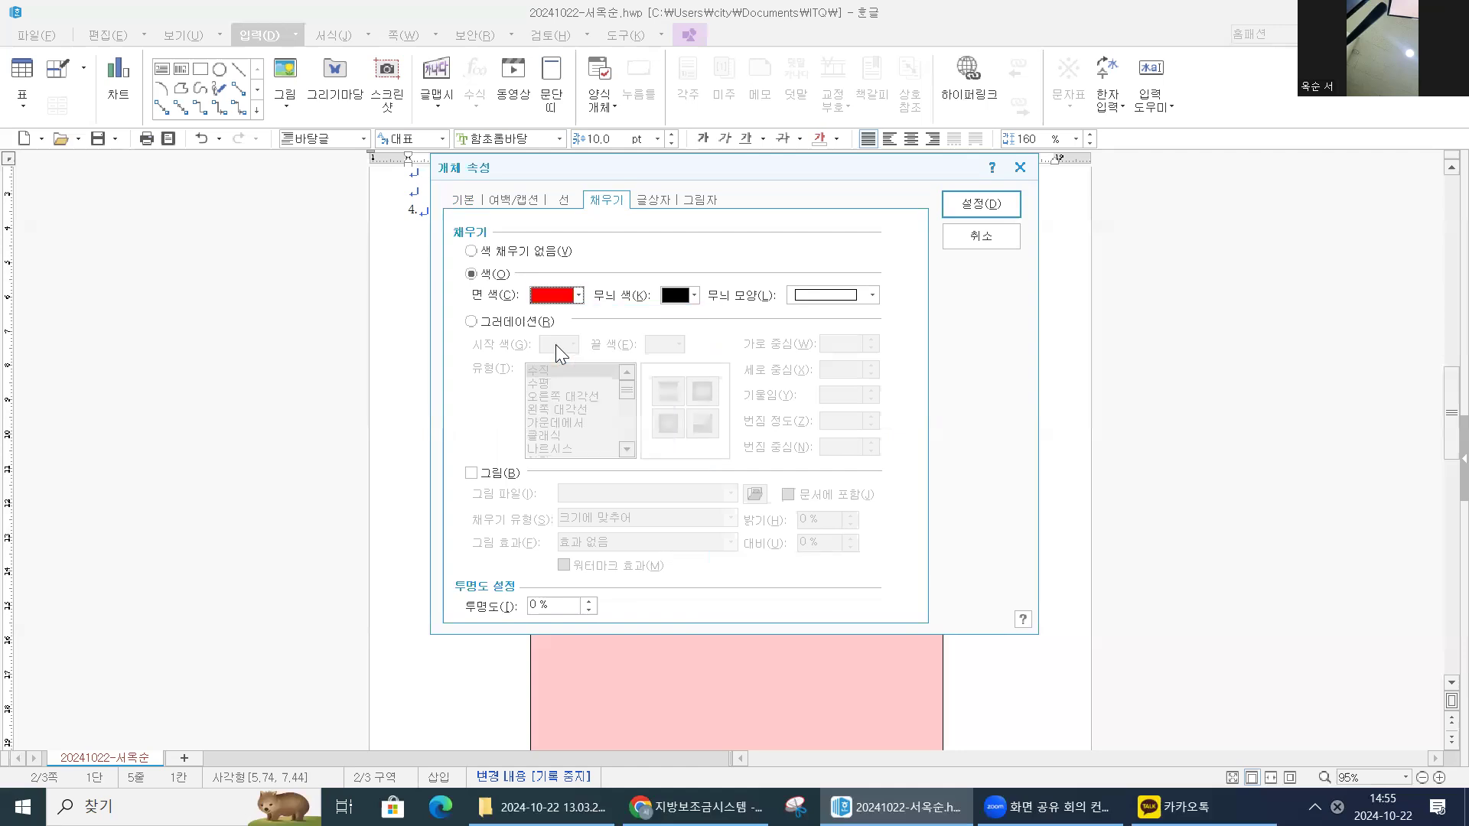
- Give the title box half-round (반원) corners, centre its text vertically, and apply the object properties
{"action": "left_click", "coordinate": [567, 201]}
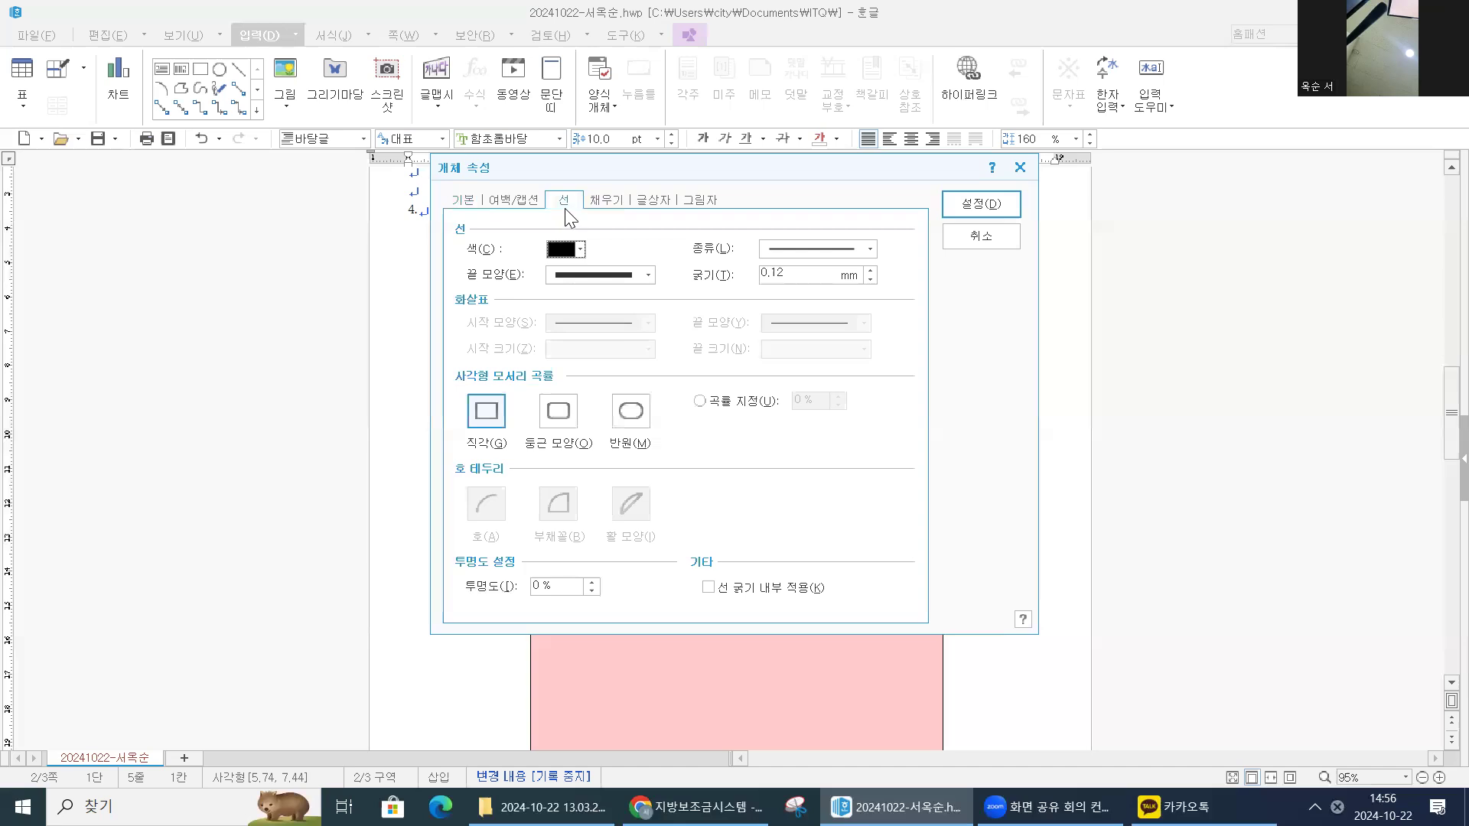
{"action": "left_click", "coordinate": [624, 427]}
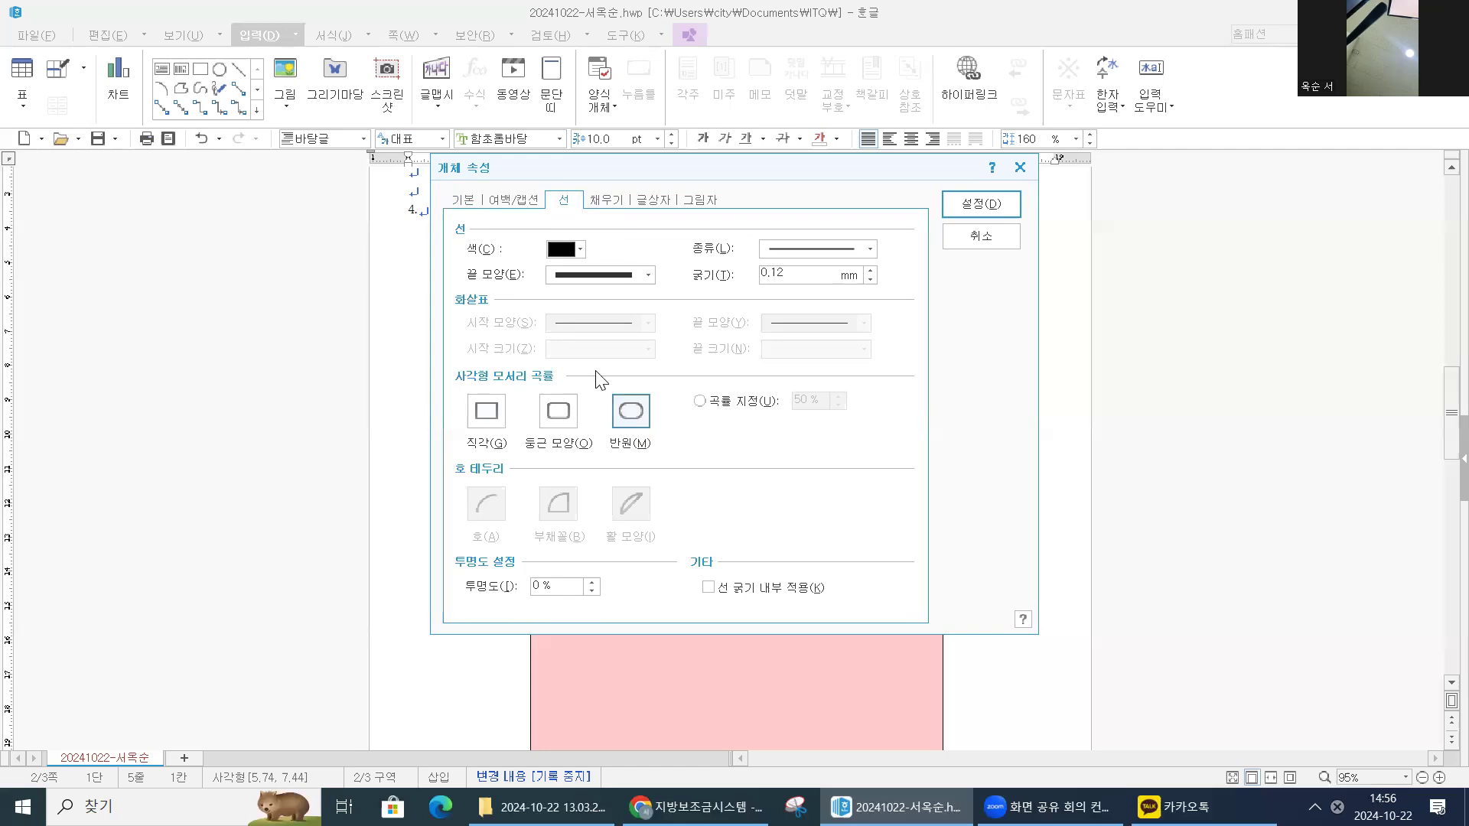
{"action": "left_click", "coordinate": [663, 203]}
{"action": "left_click", "coordinate": [526, 355]}
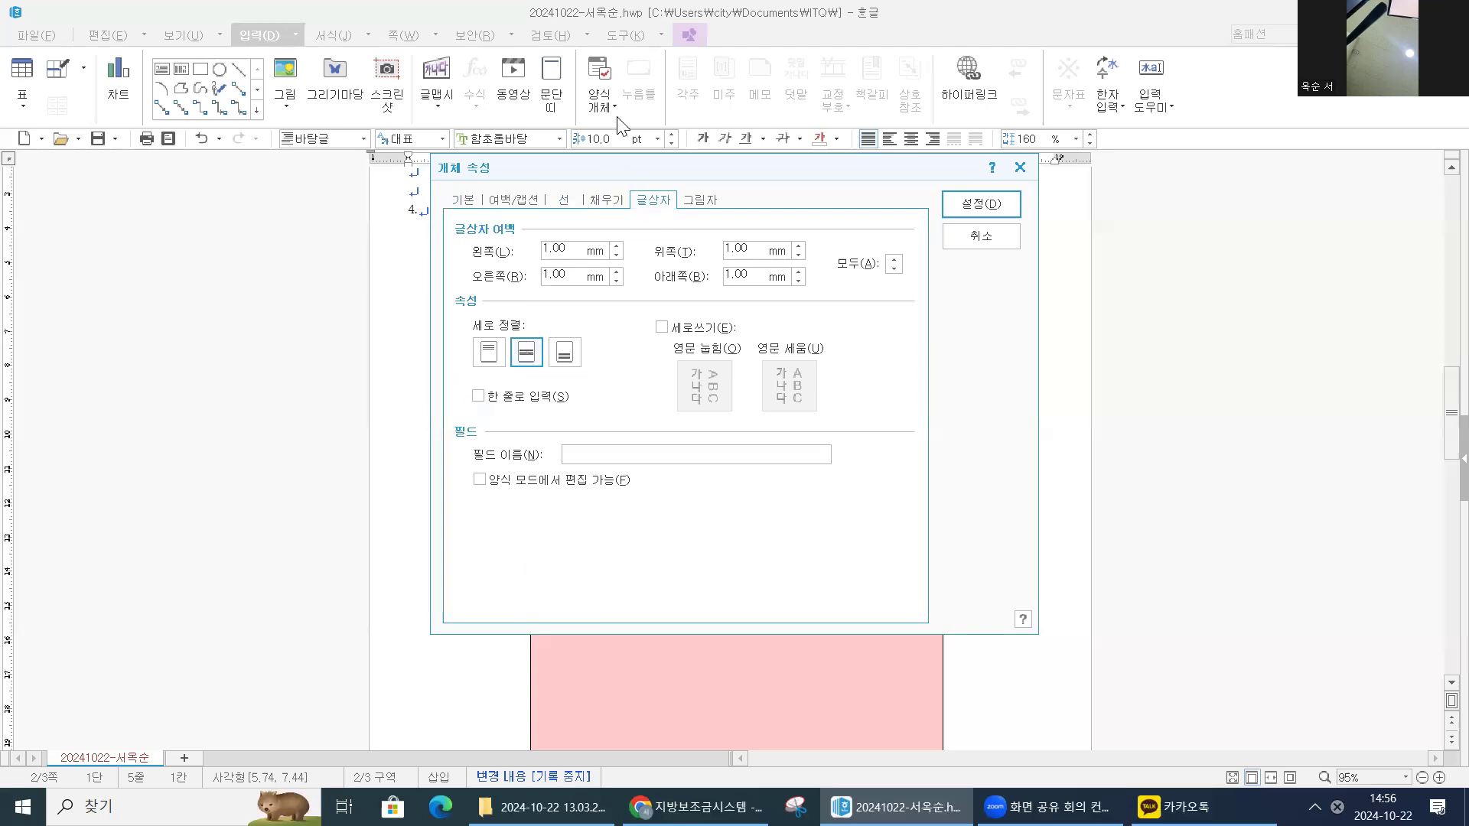
{"action": "left_click_drag", "start_coordinate": [612, 167], "coordinate": [620, 376]}
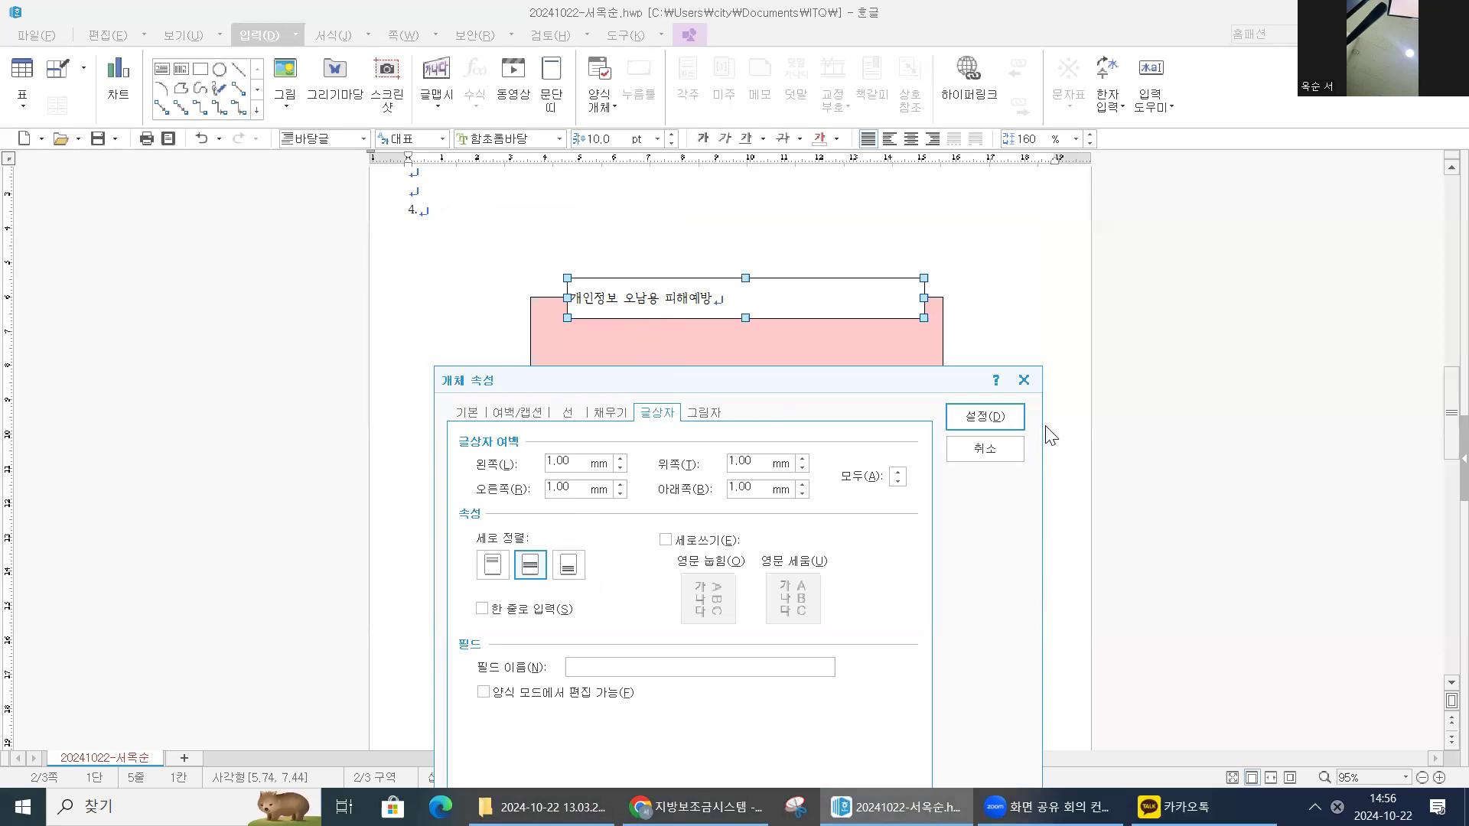
{"action": "left_click", "coordinate": [986, 417]}
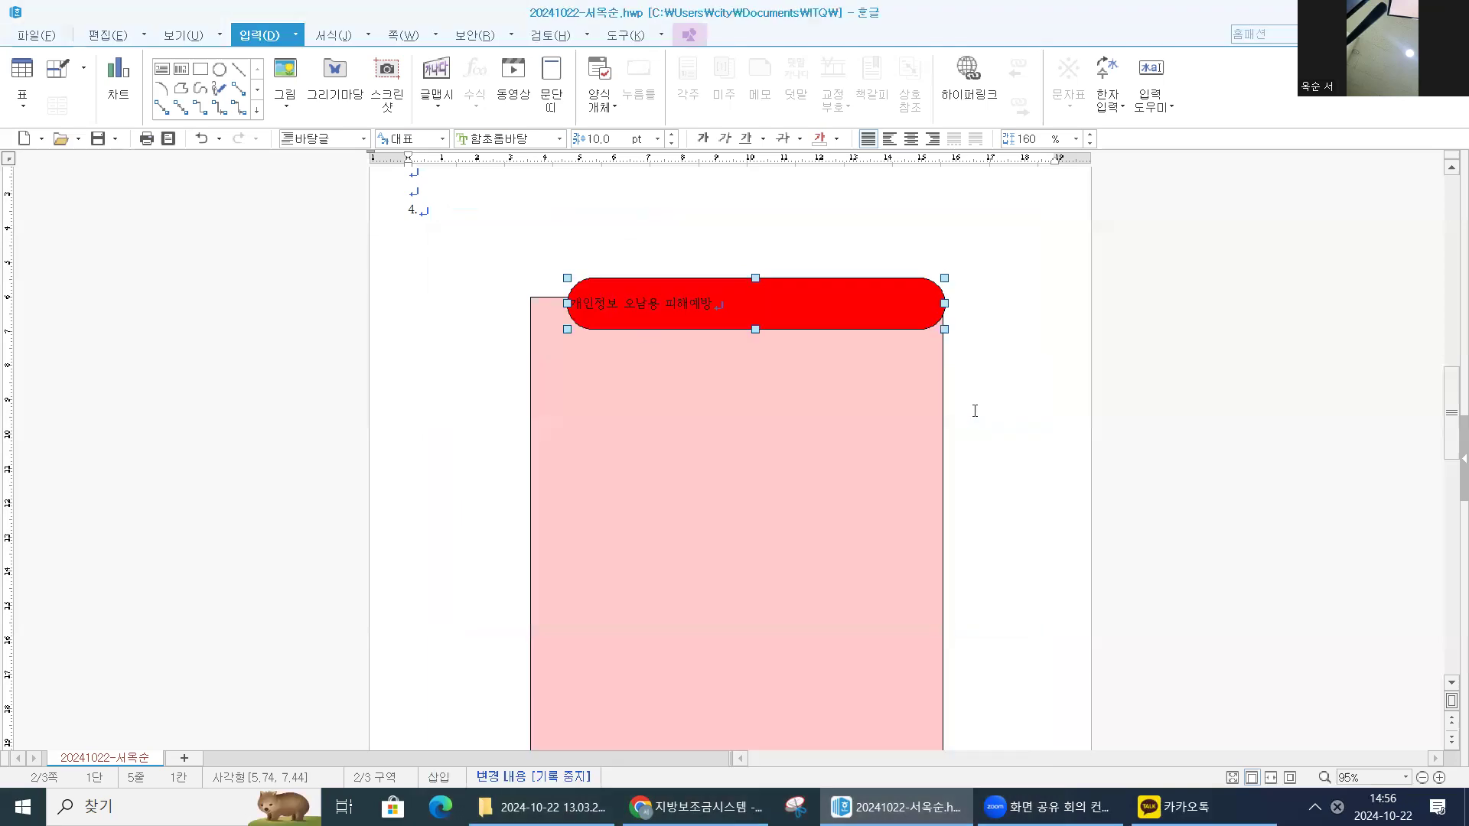
- Reopen the title box's object properties and check that the half-round (반원) corner option is selected
{"action": "double_click", "coordinate": [807, 300]}
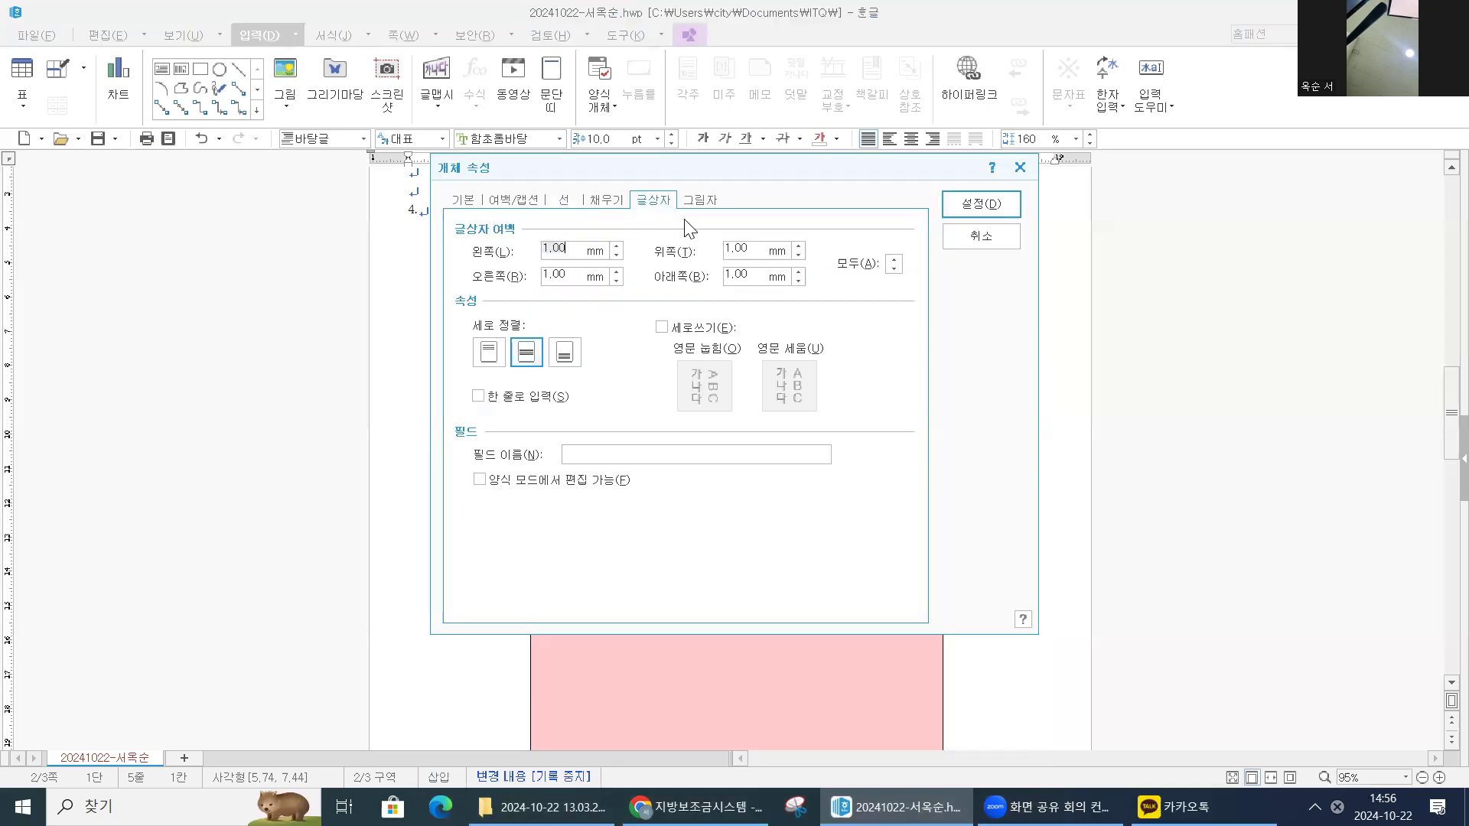
{"action": "left_click", "coordinate": [559, 202]}
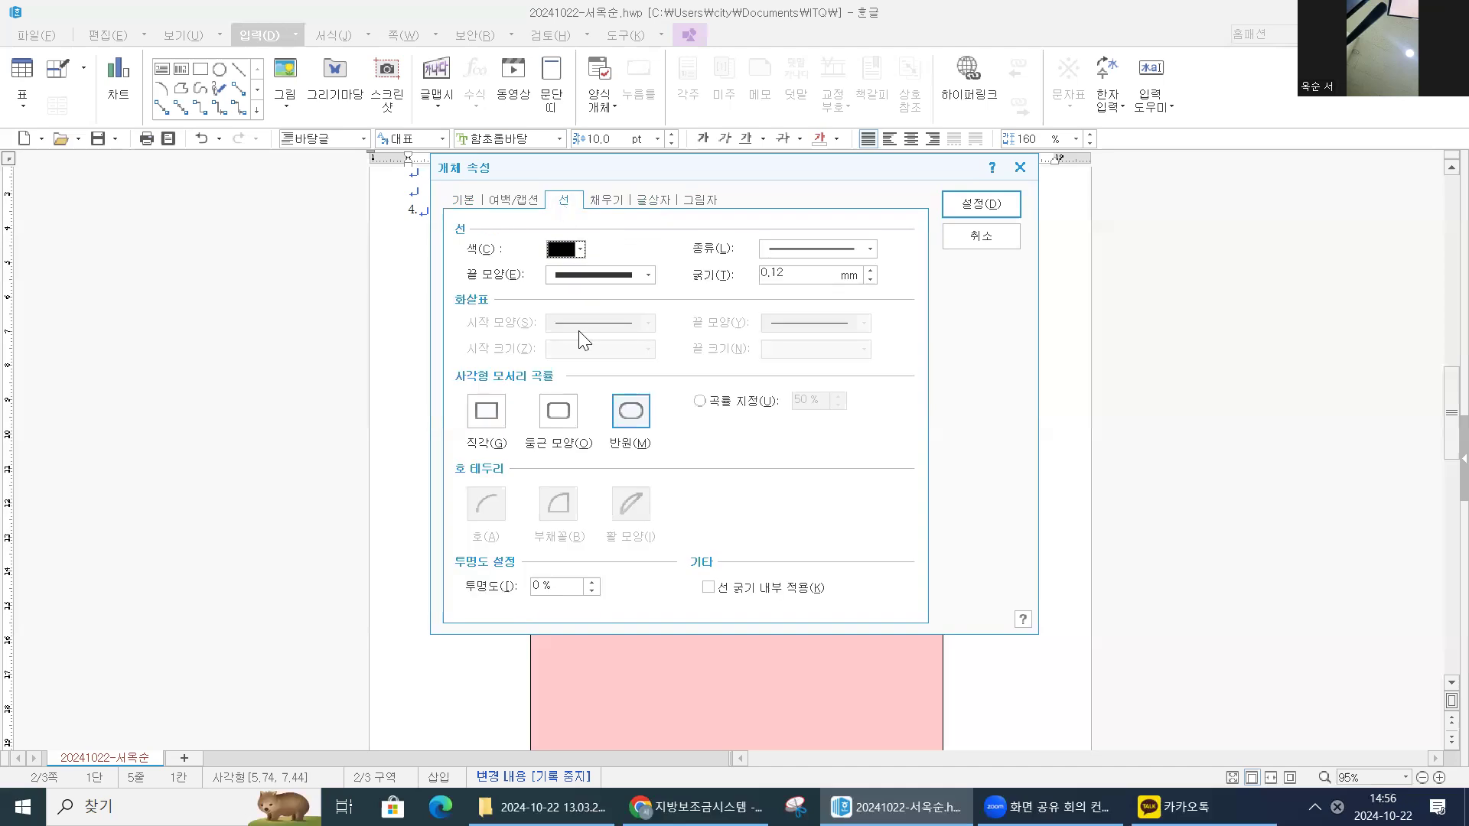
{"action": "left_click", "coordinate": [642, 417]}
{"action": "left_click", "coordinate": [998, 204]}
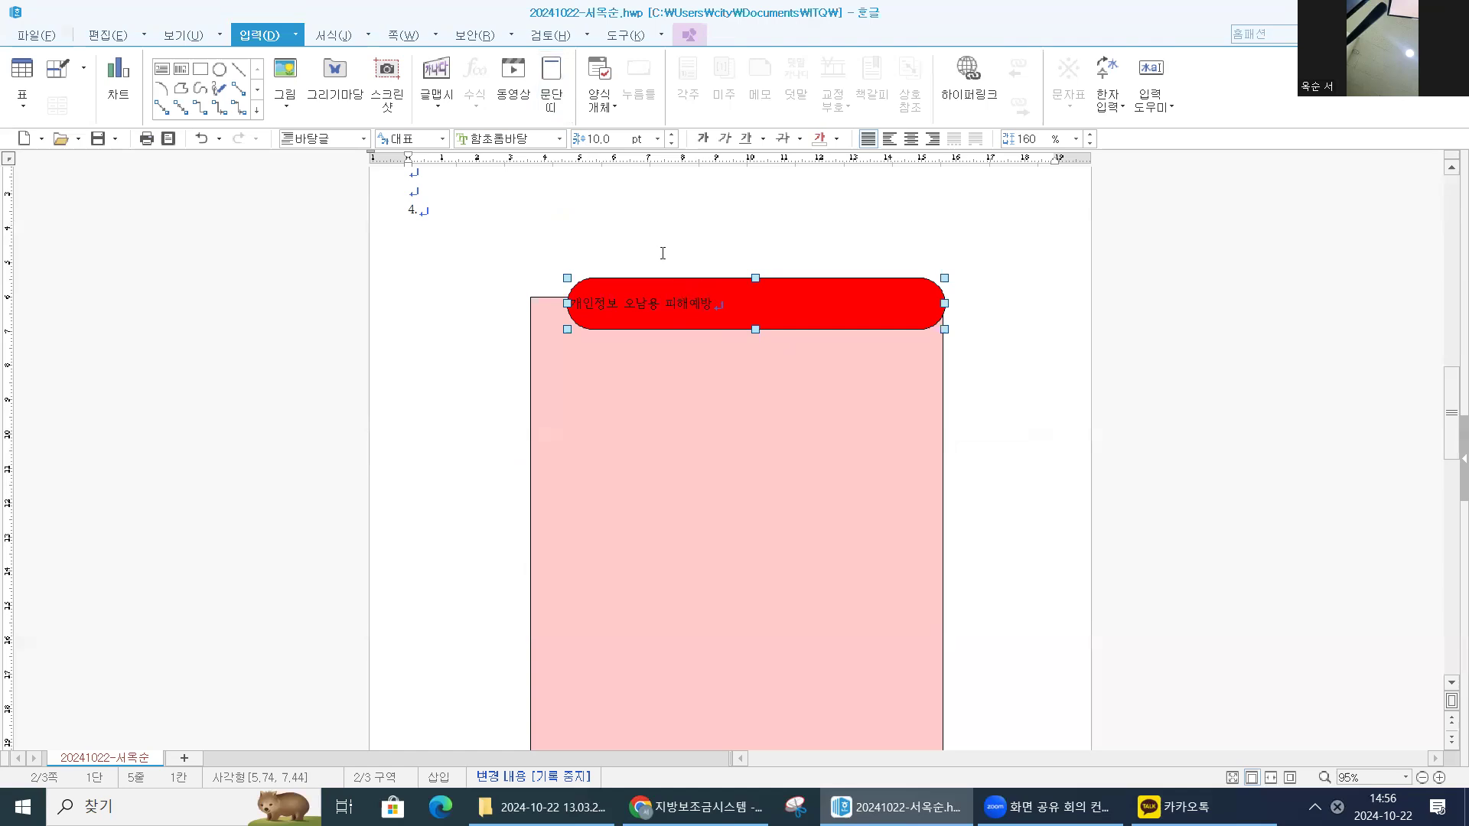
- Format the title box's text in the 궁서 font at 22 pt
{"action": "left_click", "coordinate": [560, 138]}
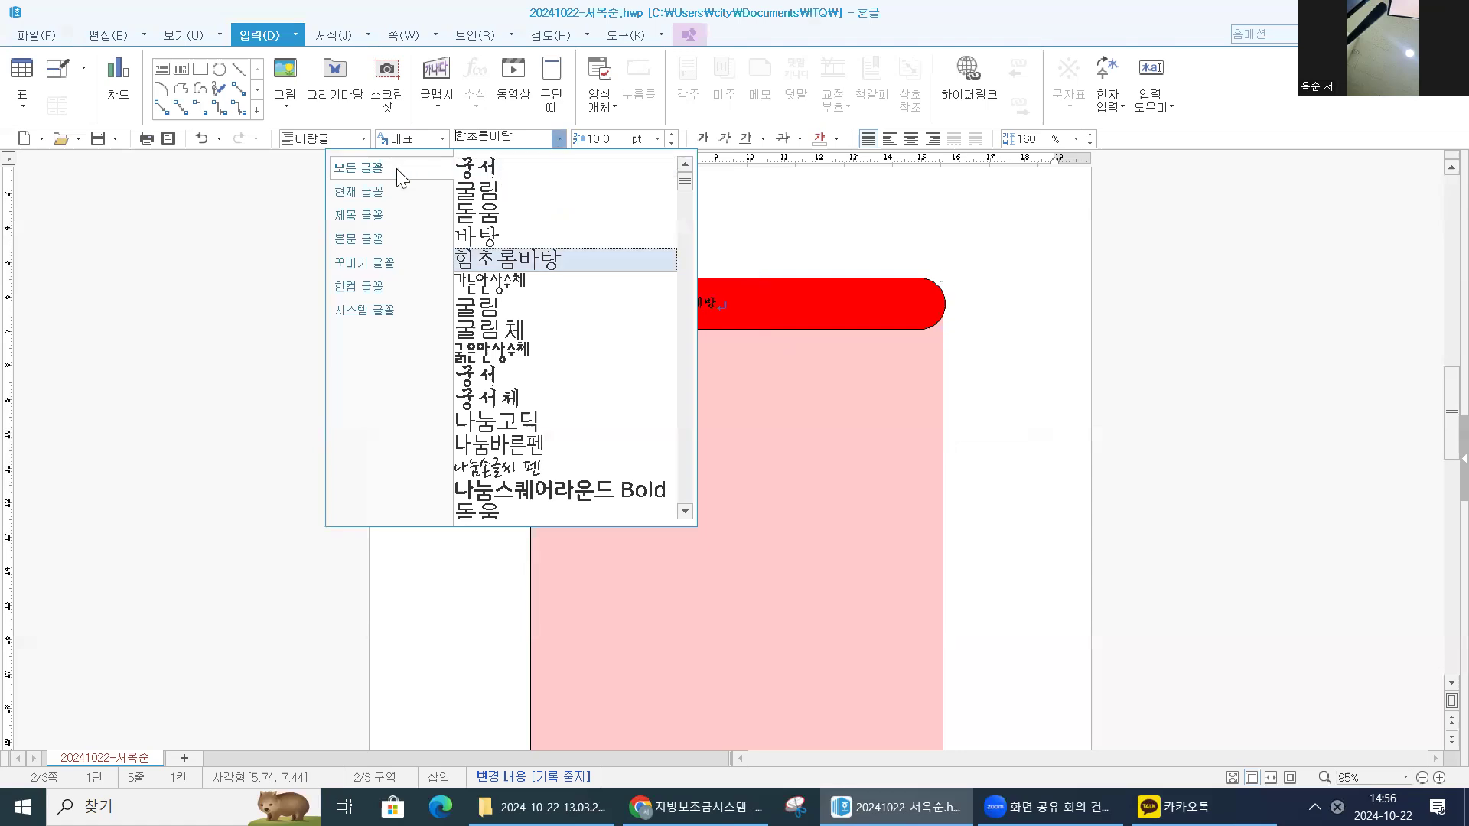
{"action": "left_click", "coordinate": [476, 175]}
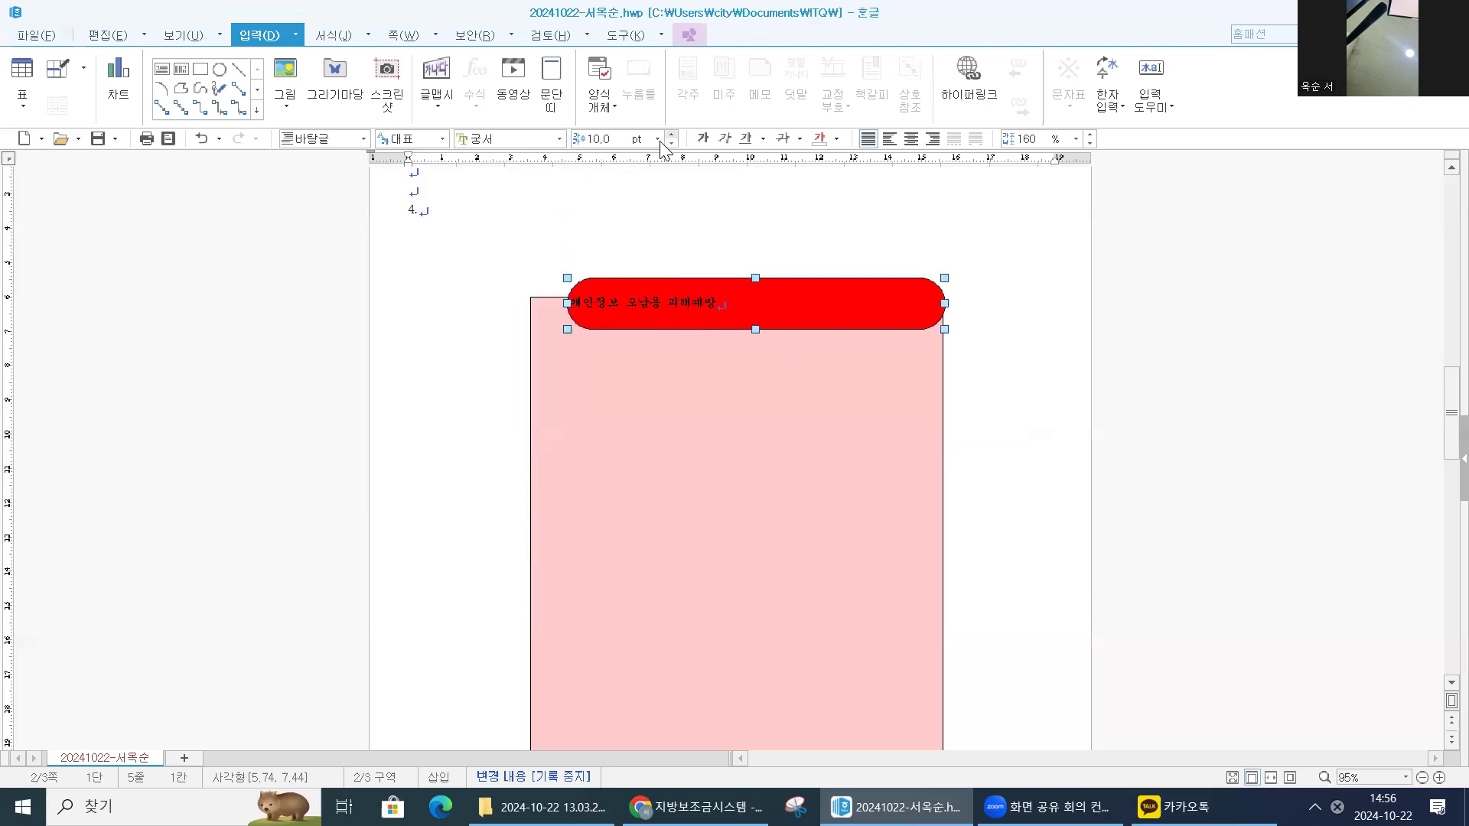
{"action": "left_click", "coordinate": [657, 138]}
{"action": "left_click", "coordinate": [622, 313]}
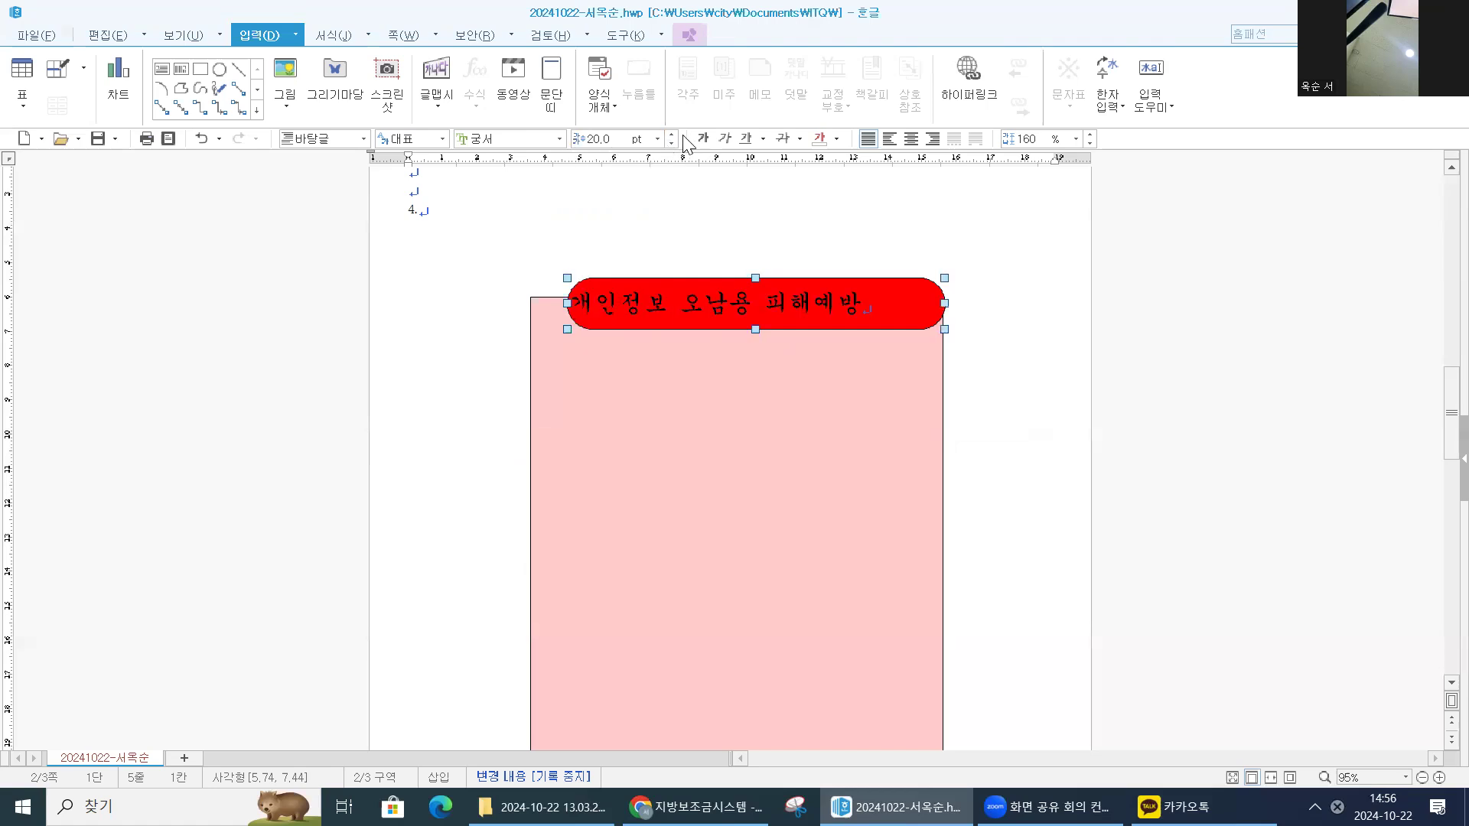
{"action": "left_click", "coordinate": [672, 135]}
{"action": "left_click", "coordinate": [672, 135]}
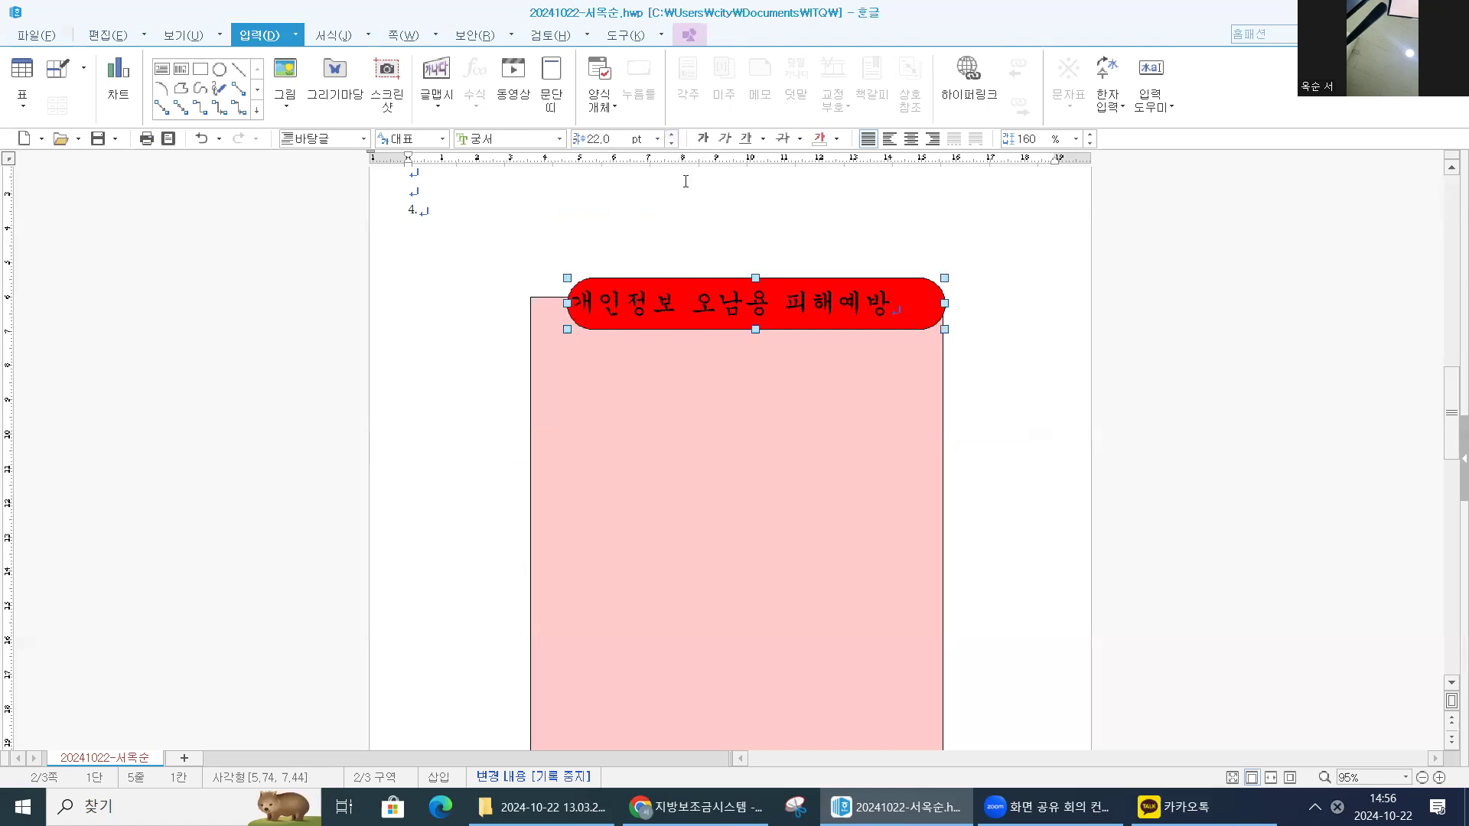
- Colour the title text white and centre it horizontally in the box
{"action": "left_click", "coordinate": [838, 139]}
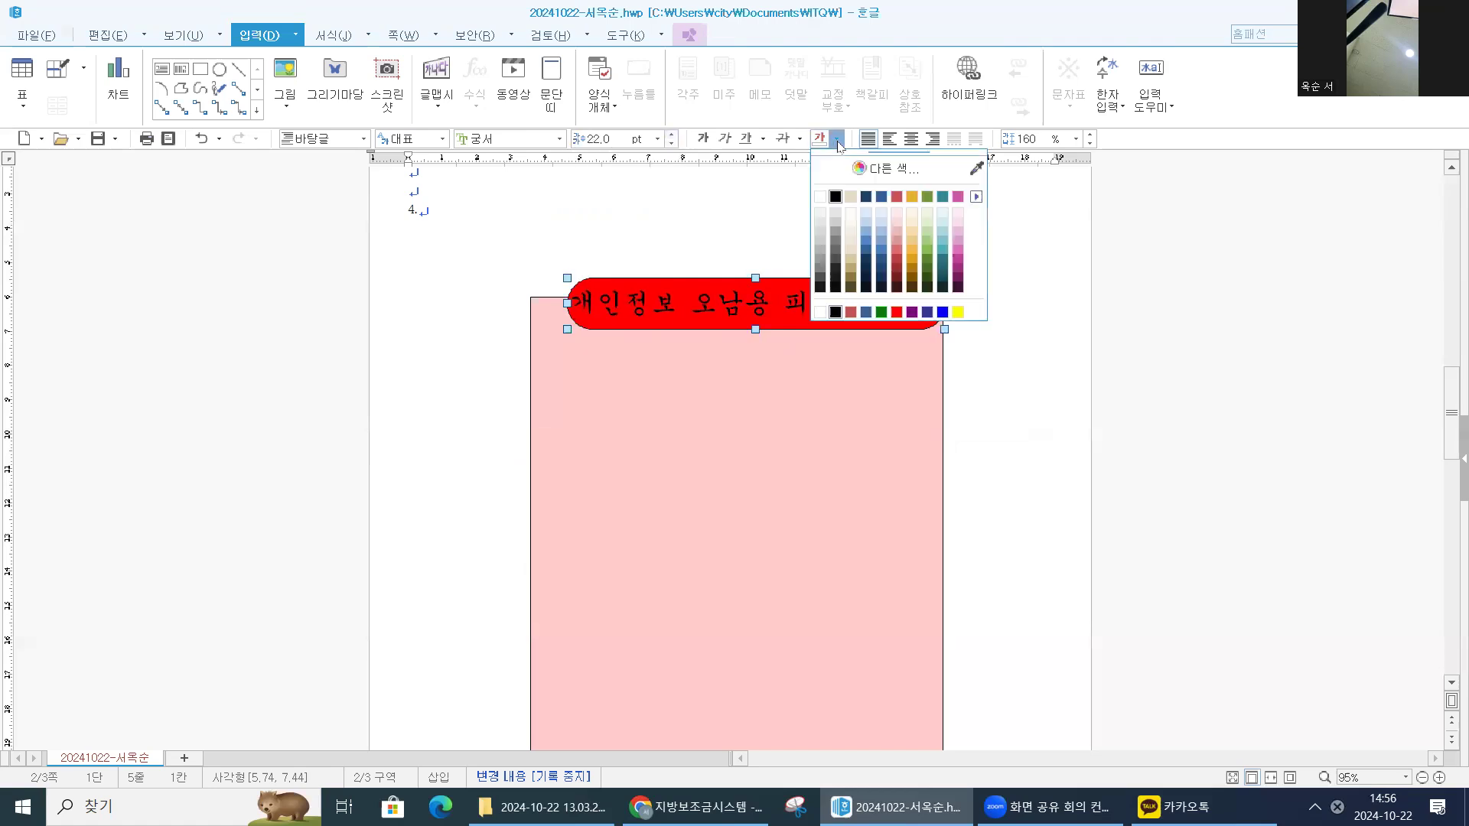
{"action": "left_click", "coordinate": [820, 197]}
{"action": "left_click", "coordinate": [910, 141]}
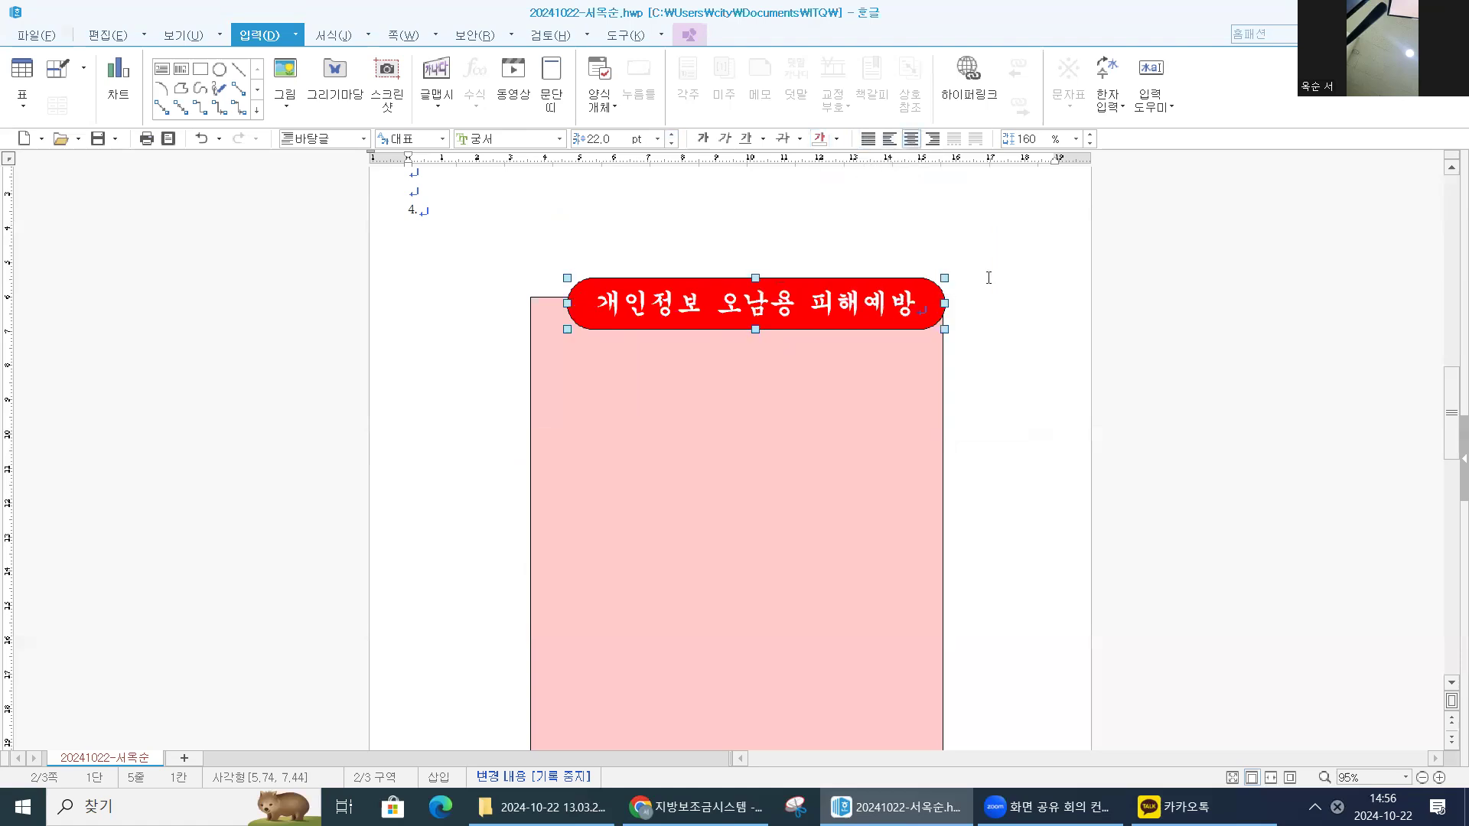
- Nudge the red title box left and slightly up to centre it over the pink rectangle's upper edge, and deselect it
{"action": "key", "text": "Left"}
{"action": "key", "text": "Left"}
{"action": "key", "text": "Left"}
{"action": "key", "text": "Up"}
{"action": "key", "text": "Up"}
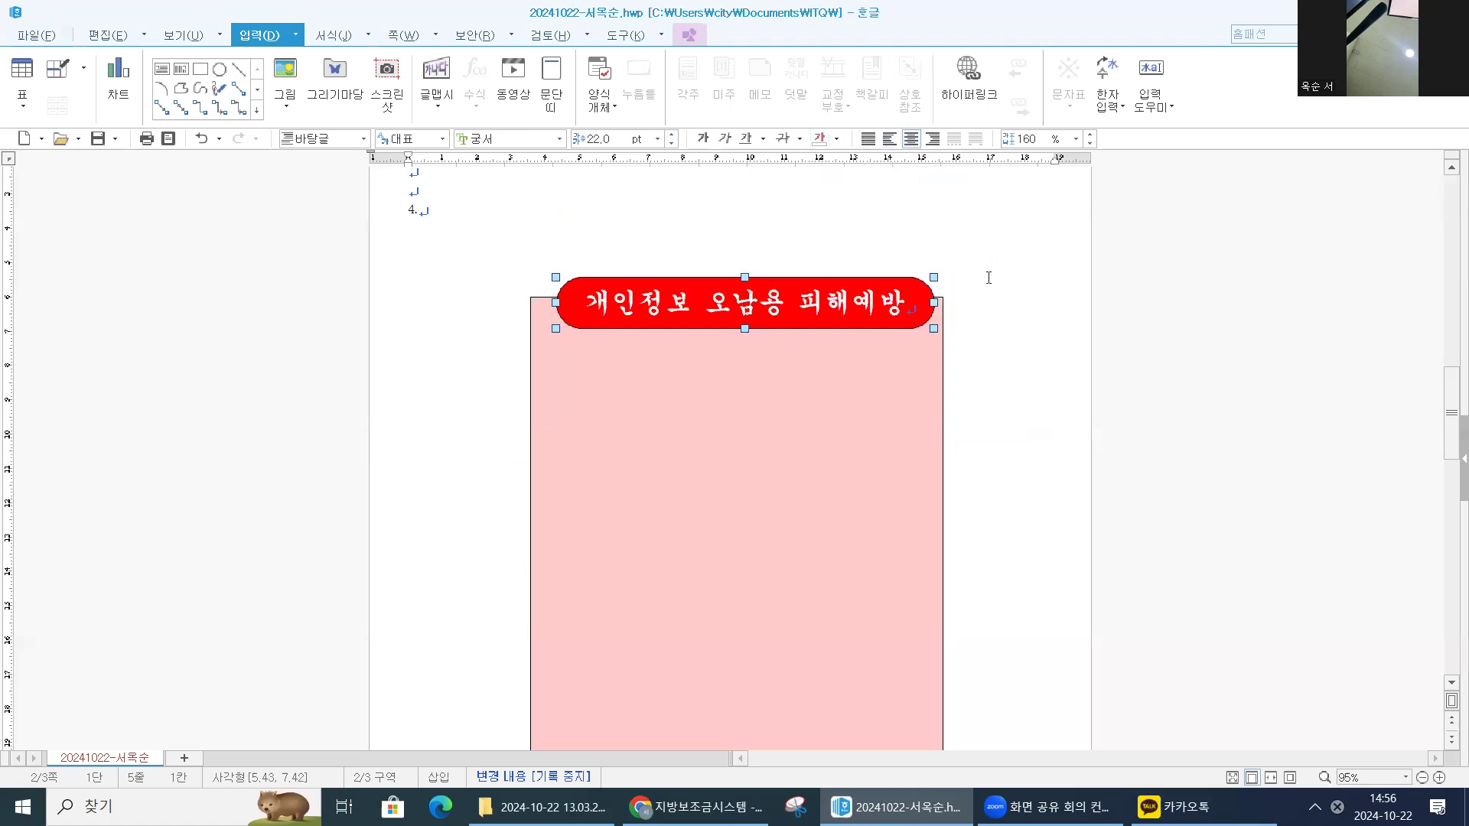
{"action": "key", "text": "Left"}
{"action": "key", "text": "Left"}
{"action": "key", "text": "Up"}
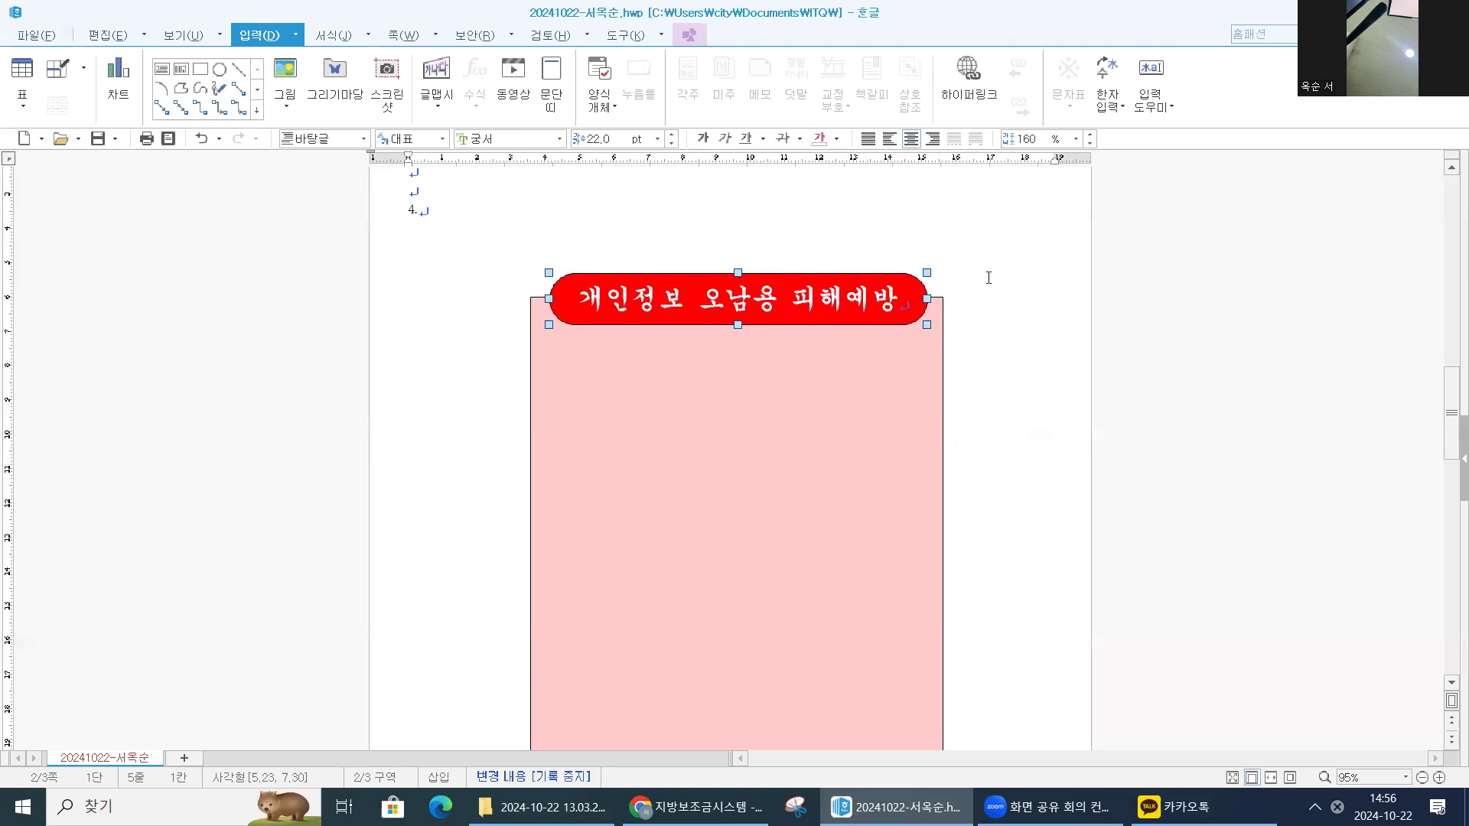
{"action": "key", "text": "Escape"}
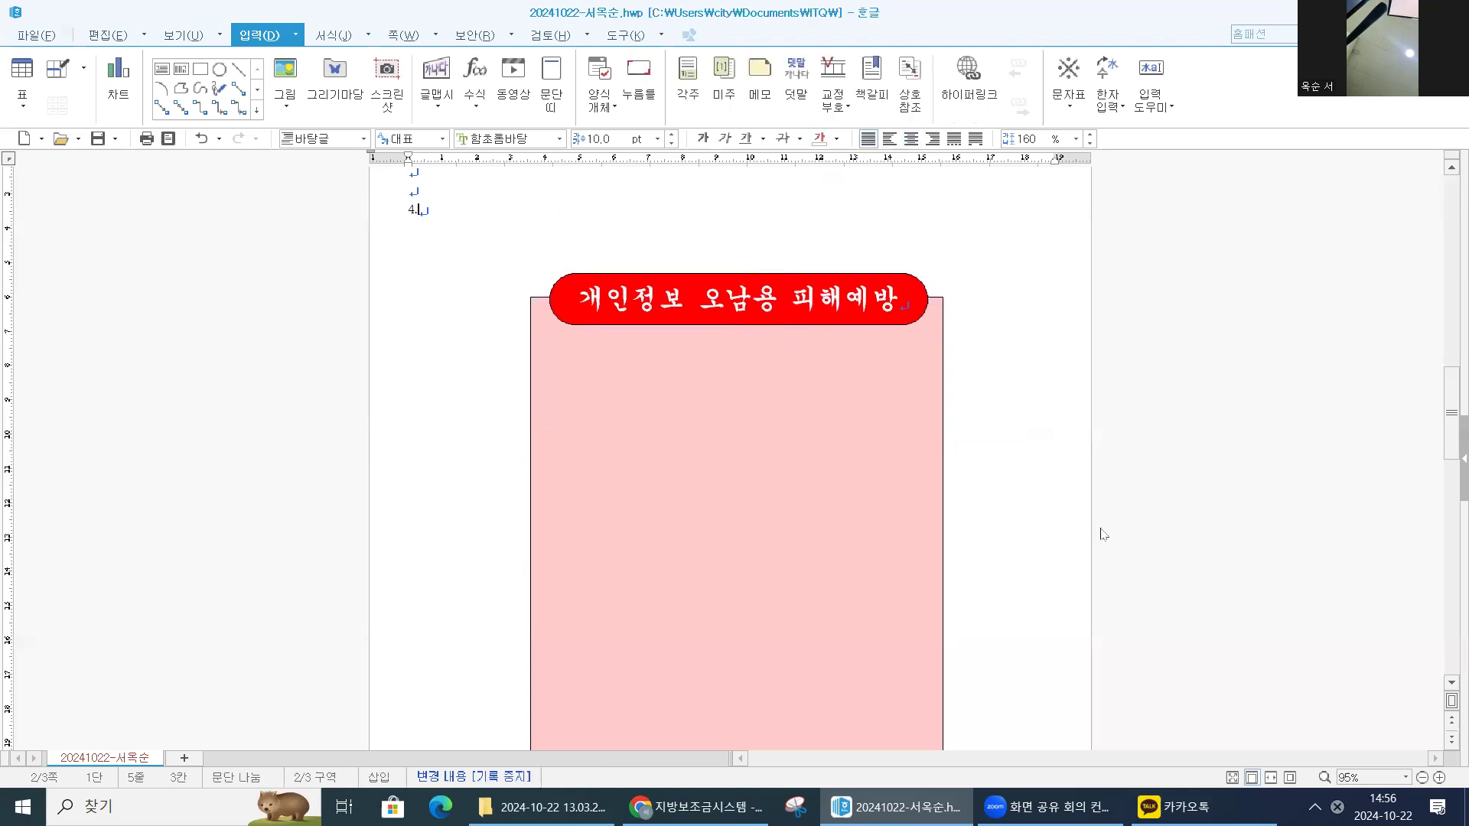